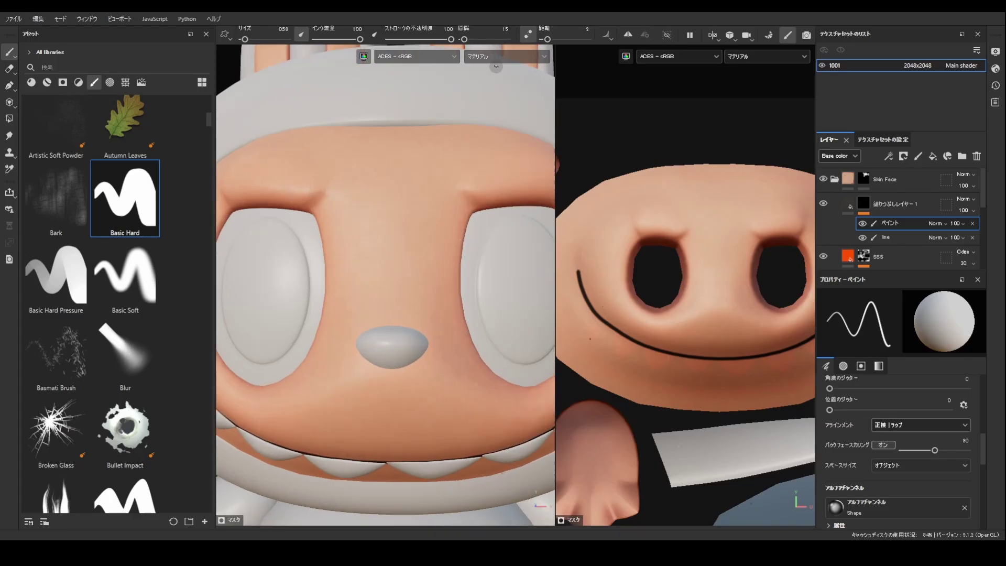
scroll(412, 262, up, 2)
click(415, 323)
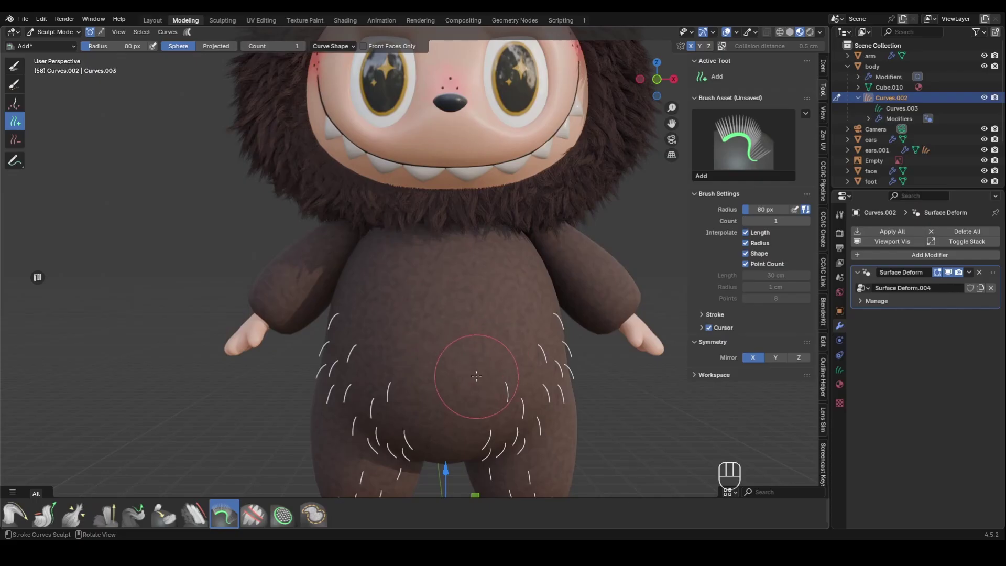
click(487, 377)
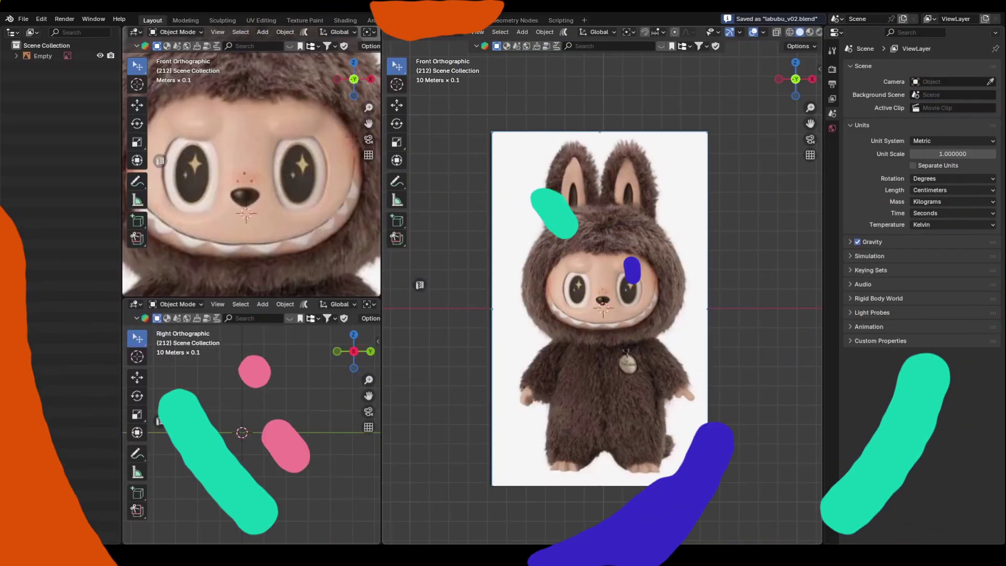
Add a cube, enlarge it over the reference image and raise it to the centre of the character's head
key(shift+a)
mouse_move(746, 250)
click(779, 261)
key(s)
click(802, 350)
key(s)
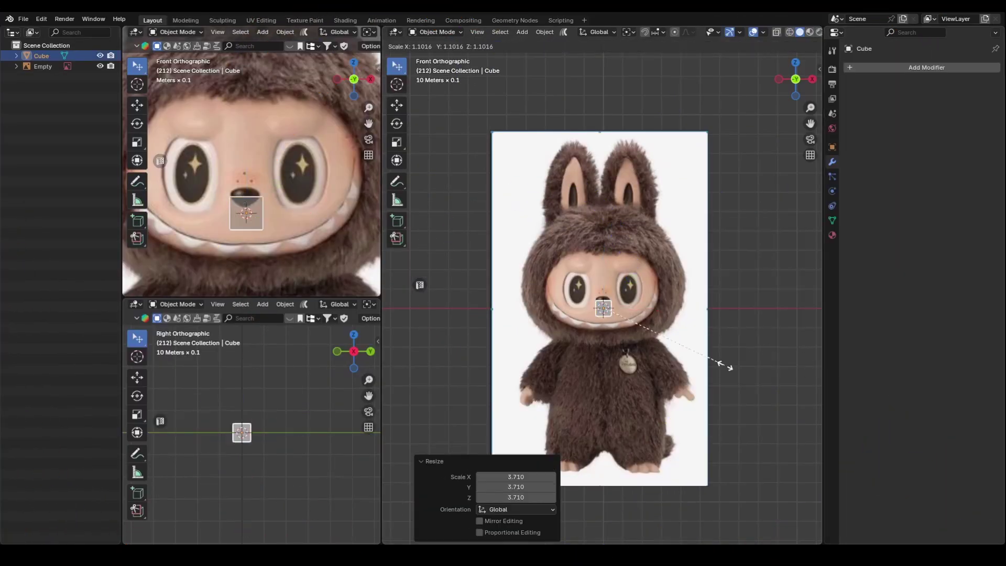
click(818, 374)
drag(603, 262, 603, 236)
key(s)
click(782, 315)
Give the cube a level 2 Subdivision and scale it by about 1.24 to span the head's width
key(ctrl+2)
key(s)
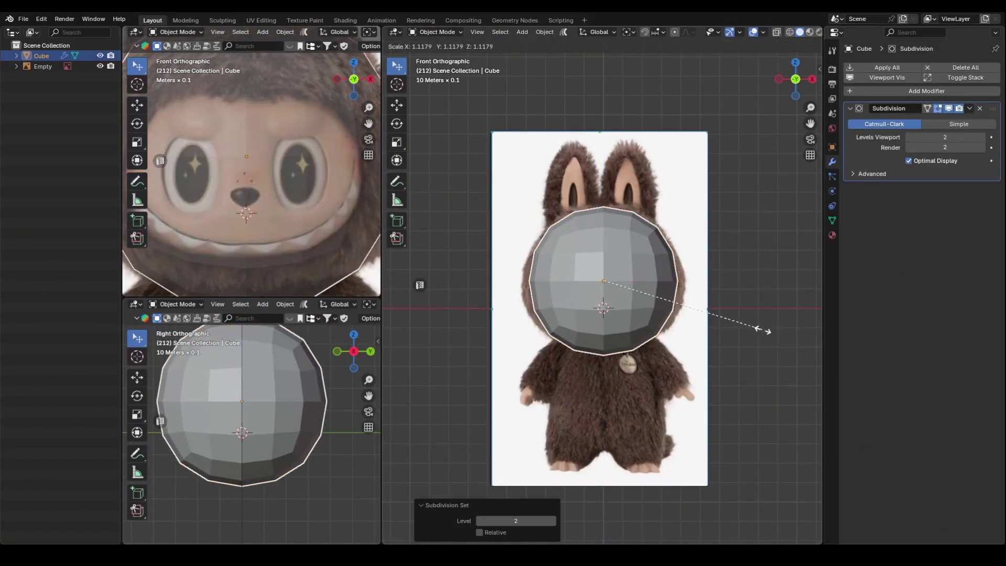
click(722, 325)
Shrink the head along its local Y axis and scale it by about 0.87 in Z to fit the reference
key(s)
key(y)
key(y)
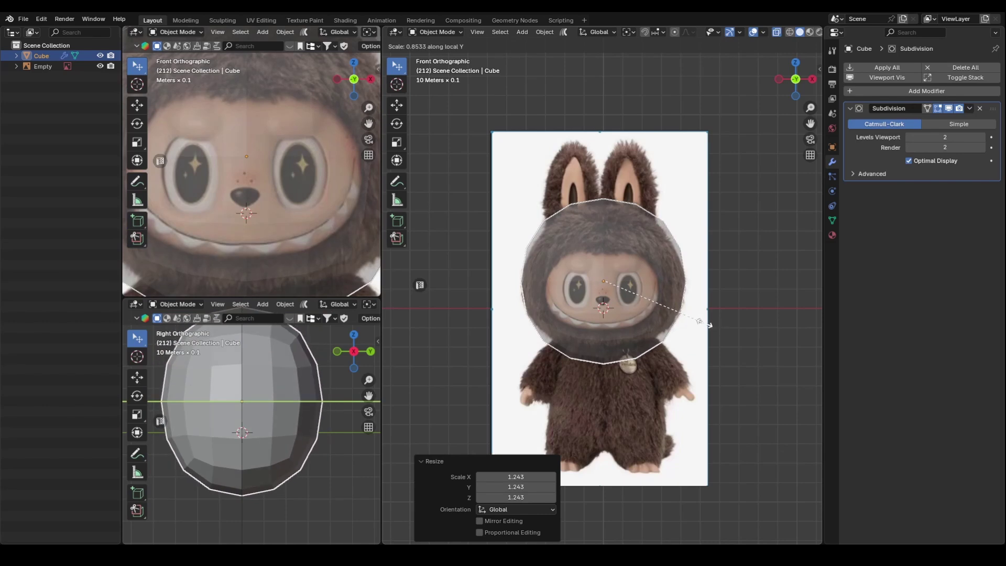
click(707, 320)
key(s)
key(z)
click(714, 309)
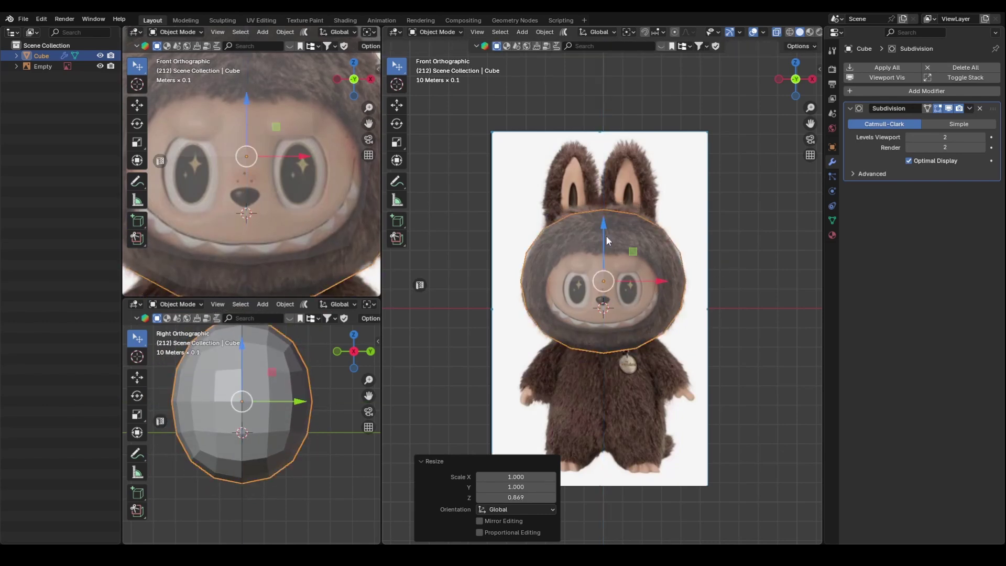
drag(606, 235, 605, 236)
Apply the Subdivision modifier to the head mesh
scroll(769, 350, up, 2)
key(alt+z)
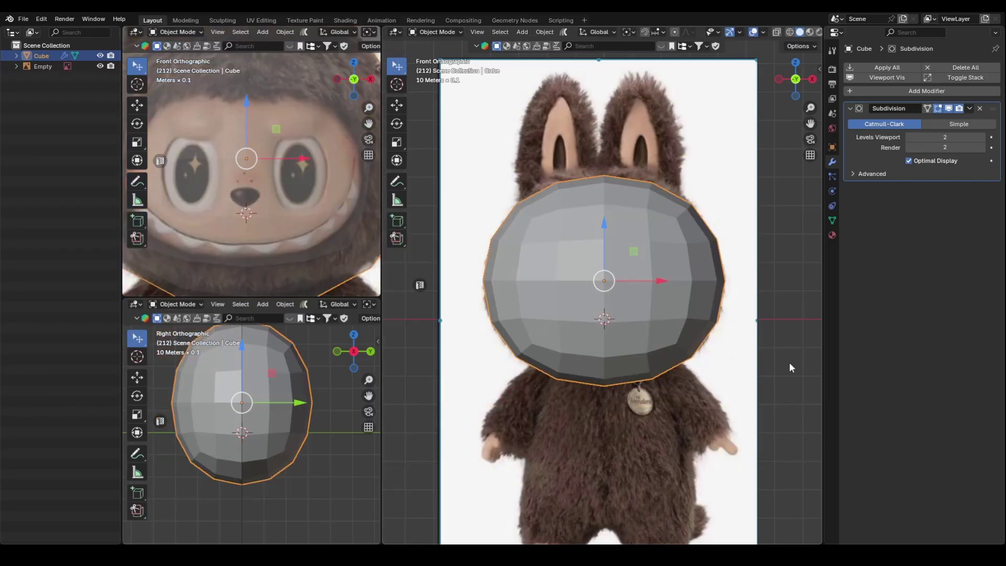
click(886, 68)
In edit mode, select the block of faces at the front of the head and inset them by about 0.74 cm
key(Tab)
key(3)
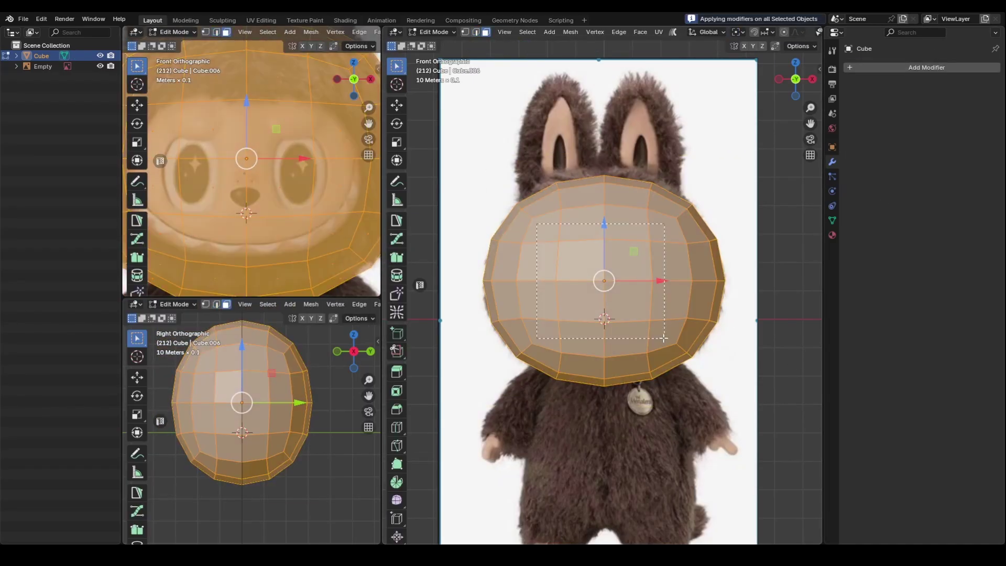
drag(663, 338, 664, 338)
key(i)
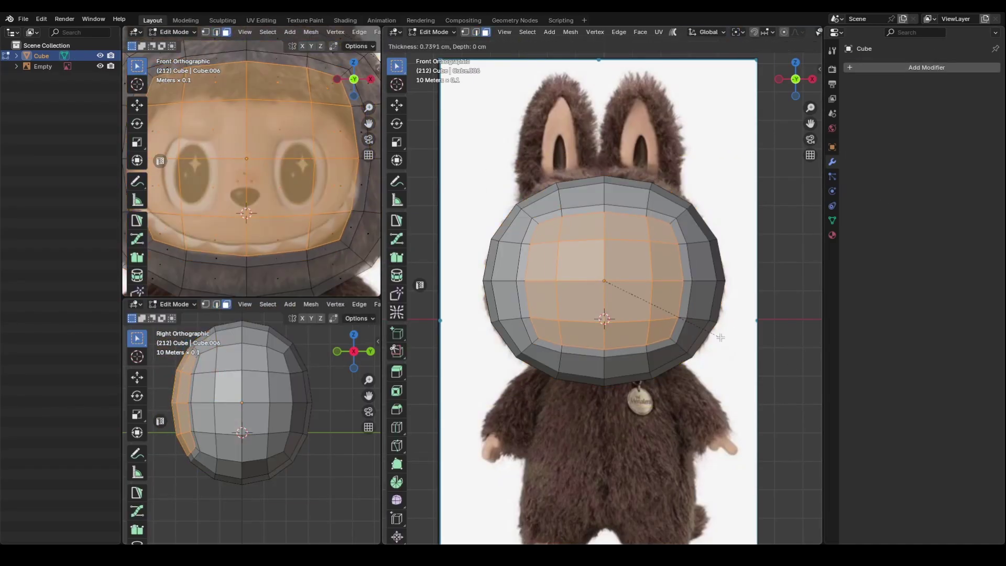
click(720, 337)
Turn on proportional editing and move the selected face region down about 17 cm in Z
key(o)
key(g)
key(z)
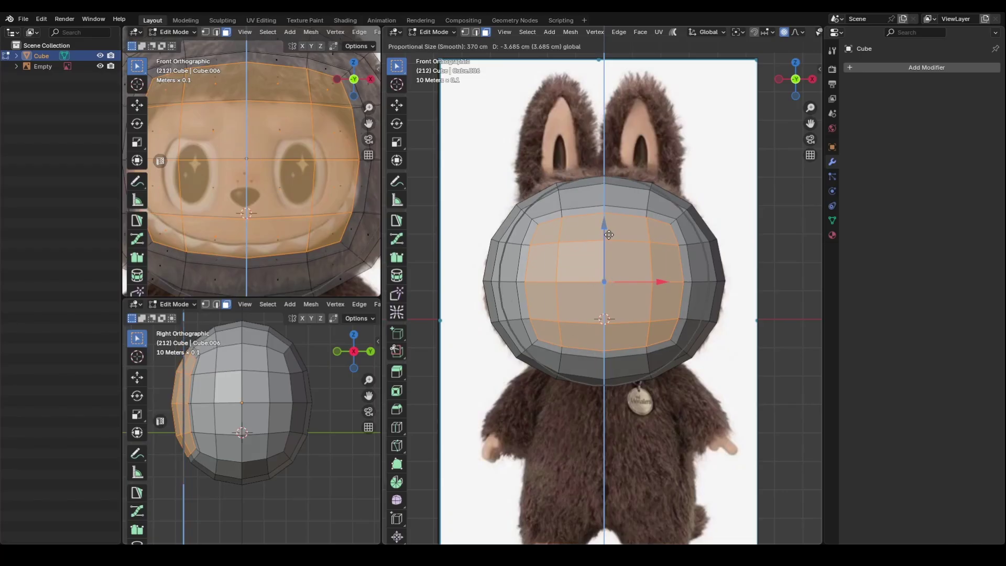
scroll(608, 236, down, 1)
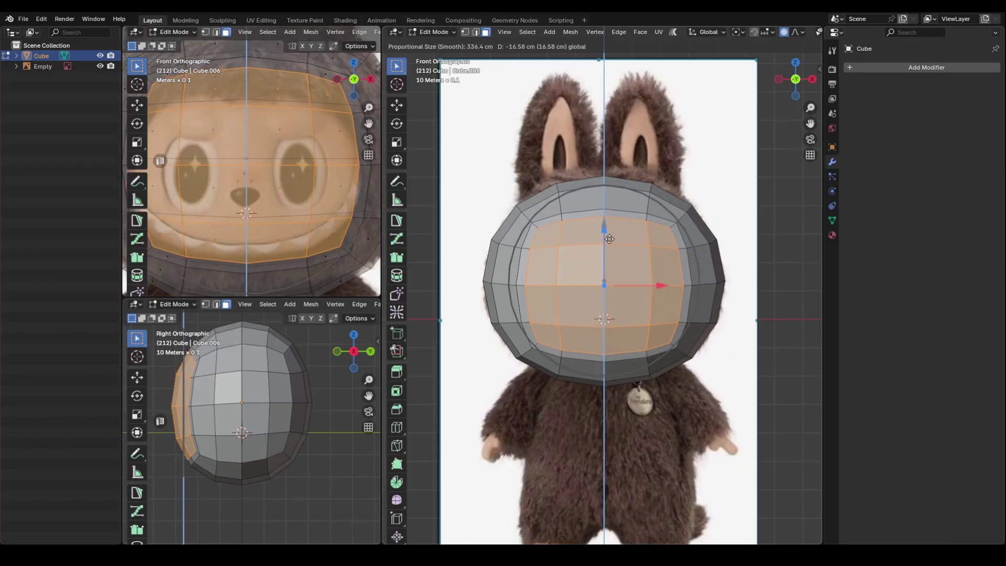
click(665, 265)
Scale the face region by 0.88 in Z and move it down about 24 cm to fit the reference face
key(s)
key(z)
click(652, 262)
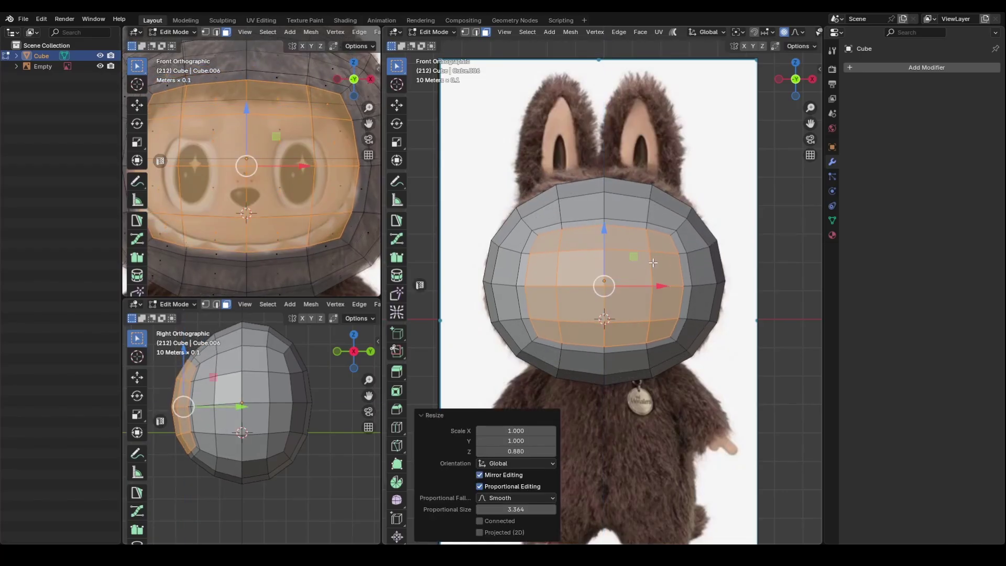
key(g)
key(z)
click(655, 270)
Make the mesh see-through and scale the face region uniformly by about 0.94
key(alt+z)
scroll(733, 306, up, 2)
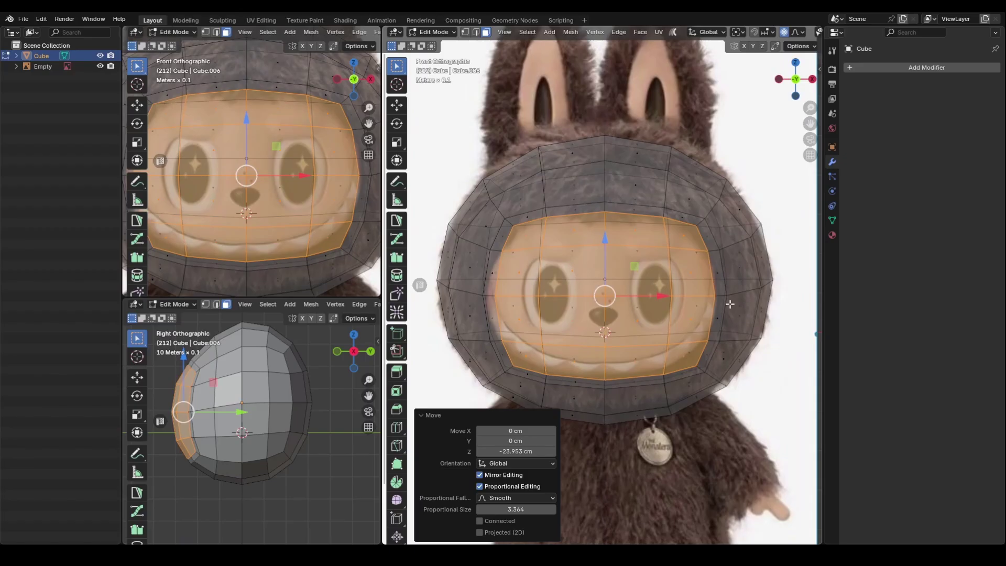
key(s)
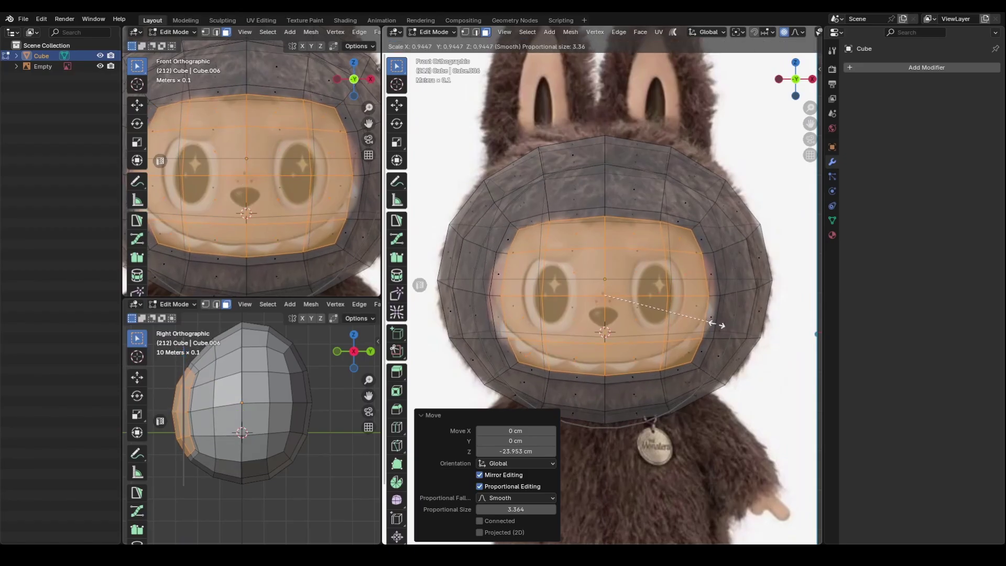
click(715, 324)
Select the vertices across the crown of the head and raise them towards the reference hairline
scroll(717, 319, down, 1)
drag(375, 130, 623, 234)
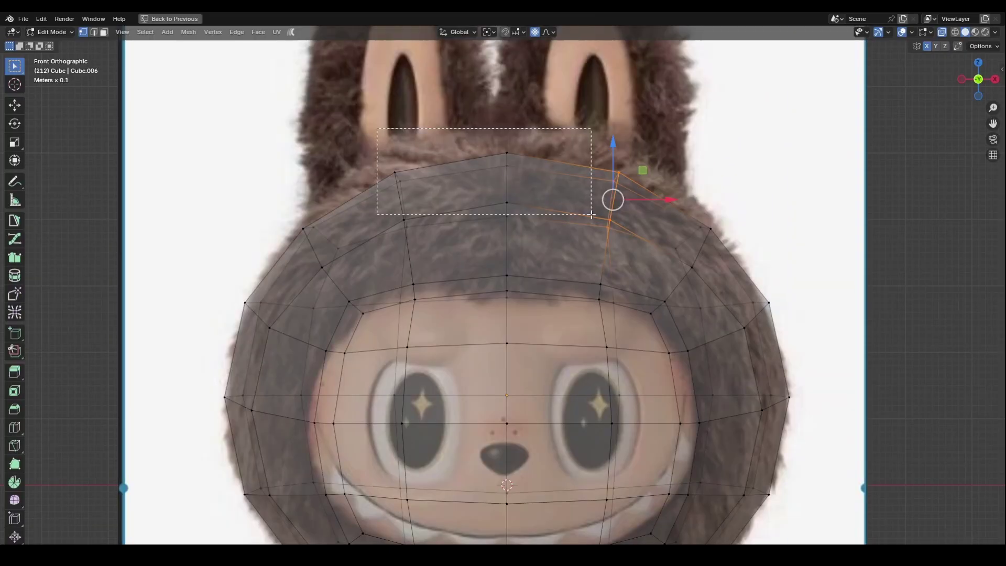
drag(507, 131, 509, 106)
scroll(579, 280, down, 1)
Turn off proportional editing and slightly lower the centre edge above the face opening
click(539, 278)
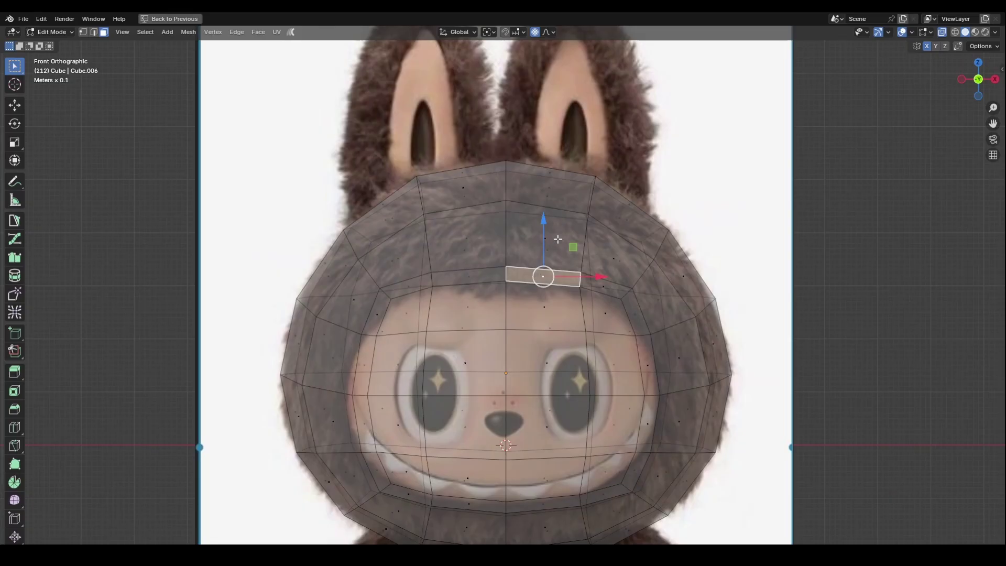
drag(544, 231, 505, 223)
click(511, 275)
click(506, 282)
middle_drag(535, 266, 574, 278)
key(ctrl+z)
key(KP_1)
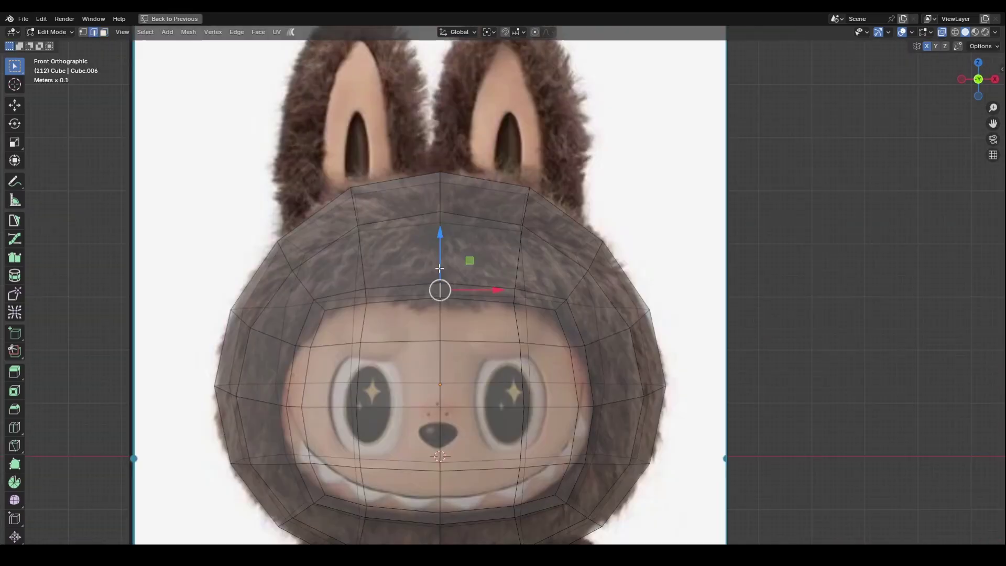
drag(440, 268, 440, 272)
Shift the upper corner and side edges of the face opening inward to follow the reference outline
click(559, 304)
drag(560, 304, 552, 311)
shift+middle_drag(590, 374, 611, 329)
click(580, 451)
drag(580, 452, 535, 448)
In the right side view, move three edges at the side of the face border backward along Y
key(KP_3)
key(alt+z)
click(470, 372)
drag(525, 373, 542, 373)
click(473, 299)
drag(526, 299, 542, 299)
click(483, 348)
drag(537, 347, 547, 348)
Straighten the vertical edge loop behind the face and move it backward along Y
scroll(523, 330, down, 2)
alt+click(513, 308)
key(s)
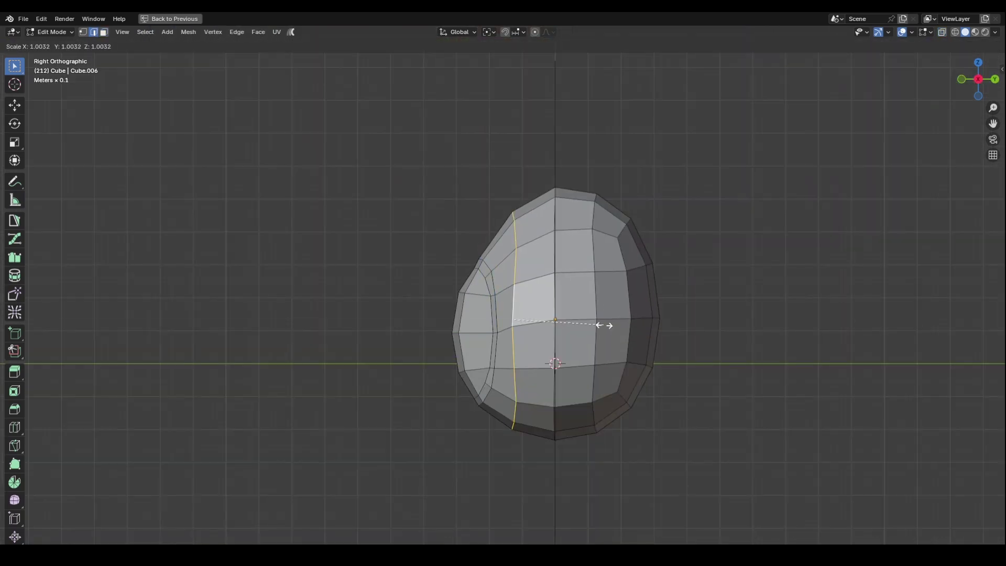
key(Return)
drag(583, 320, 593, 317)
Raise the upper vertices of the loop behind the face to round off the forehead profile
key(1)
key(alt+z)
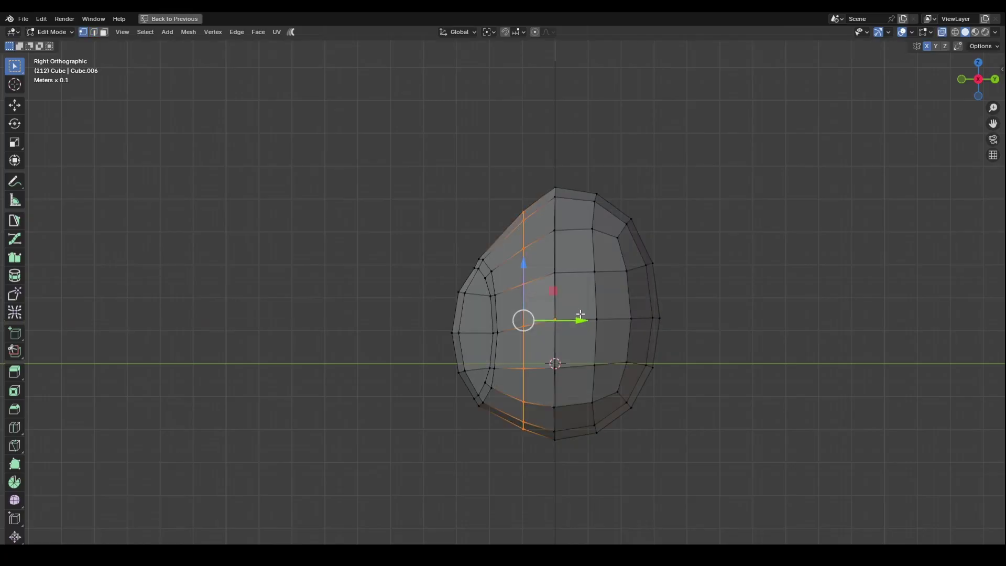
drag(509, 199, 536, 259)
drag(523, 181, 523, 167)
drag(514, 277, 533, 294)
drag(523, 230, 523, 223)
Insert one loop cut between the face border and the loop behind it, then expand the new loop outward
key(ctrl+r)
click(510, 277)
click(516, 283)
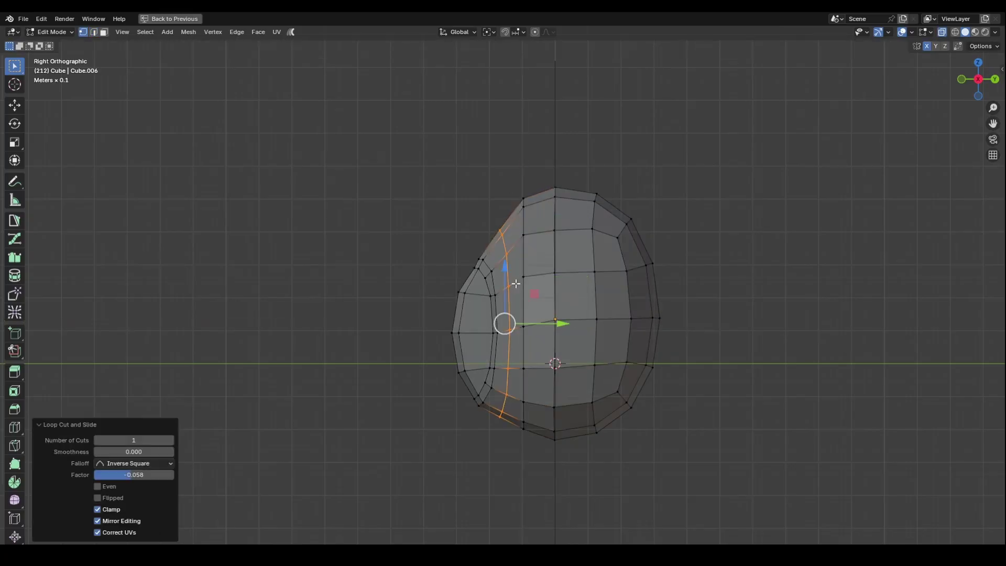
drag(193, 454, 193, 454)
Lower the bottom vertices of the loop behind the new cut and slide an edge to even out the spacing
drag(512, 412, 533, 438)
drag(523, 368, 523, 375)
key(alt+a)
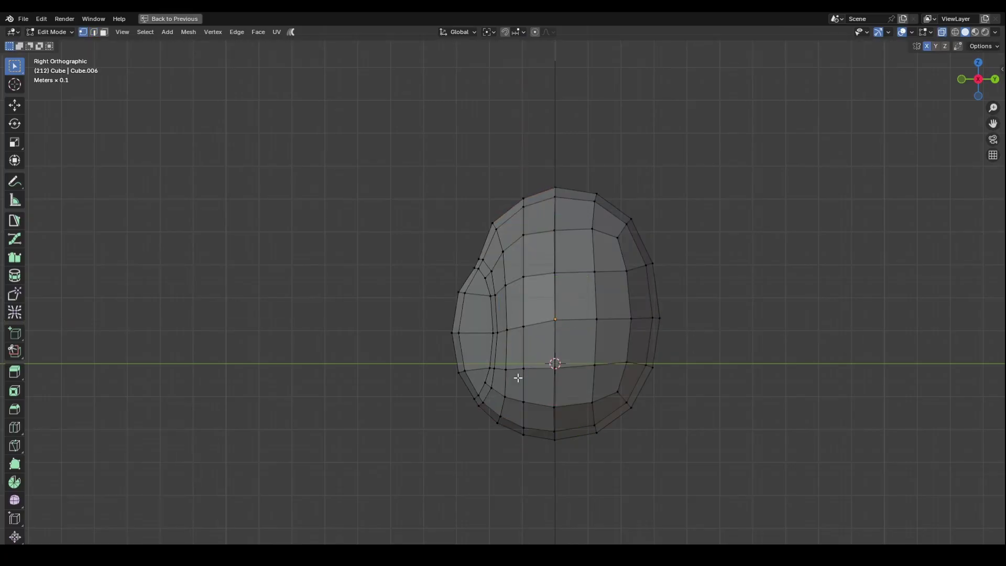
key(g)
key(g)
click(709, 312)
Leave edit mode and stretch the whole head along Y in the side view
key(alt+a)
middle_drag(708, 312, 656, 300)
key(KP_3)
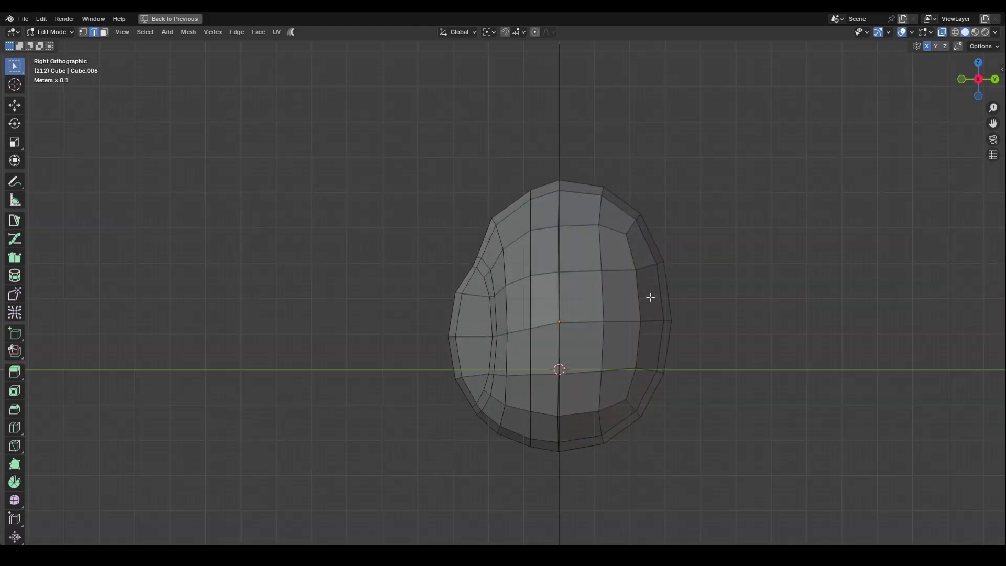
key(Tab)
key(s)
key(y)
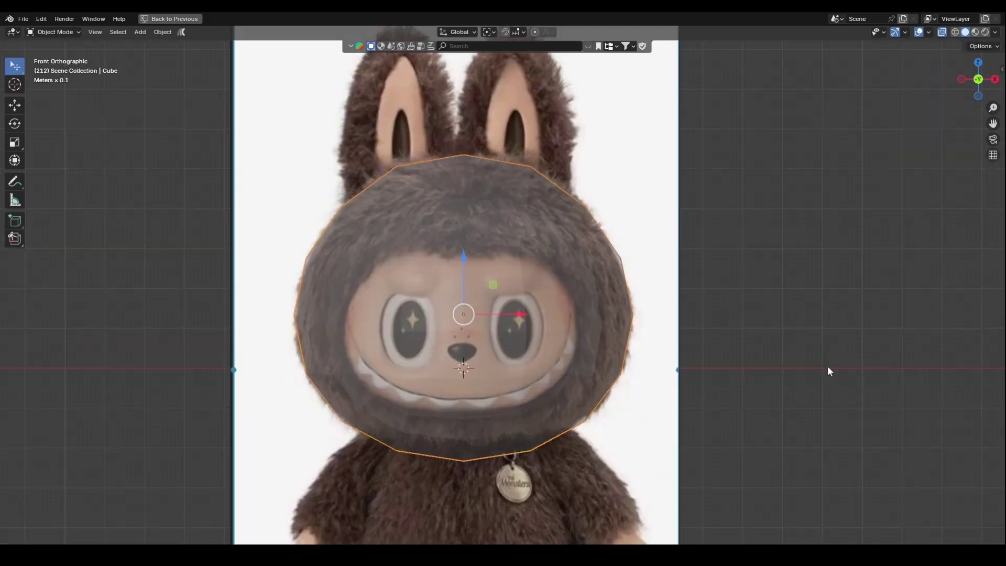
Add a 20 cm cube for the nose, raise it to the reference nose and scale it to match
key(shift+a)
click(759, 356)
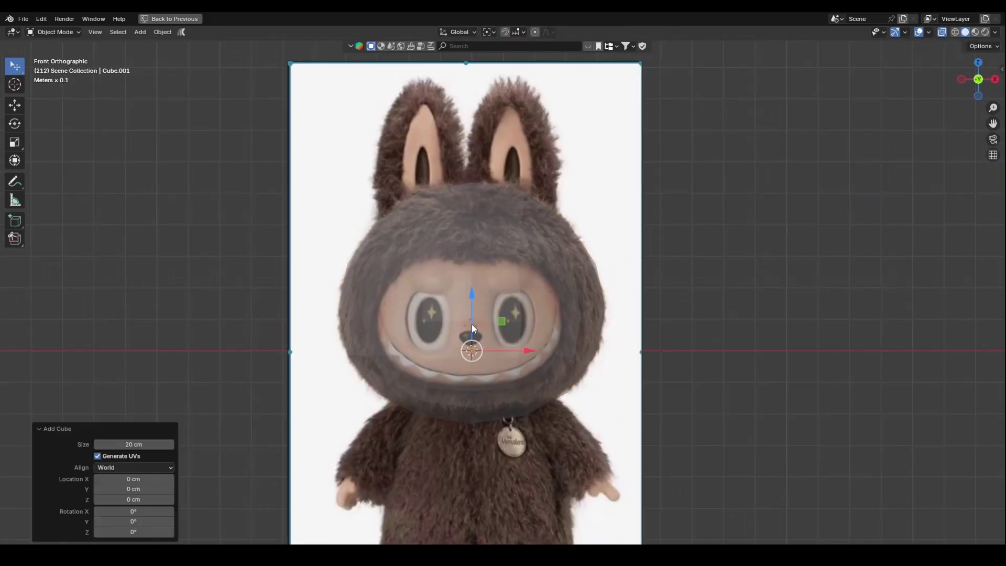
key(g)
key(z)
click(490, 300)
scroll(490, 300, up, 3)
scroll(531, 381, up, 2)
key(s)
click(651, 400)
Apply a level 1 viewport Subdivision to the nose cube
scroll(547, 401, up, 3)
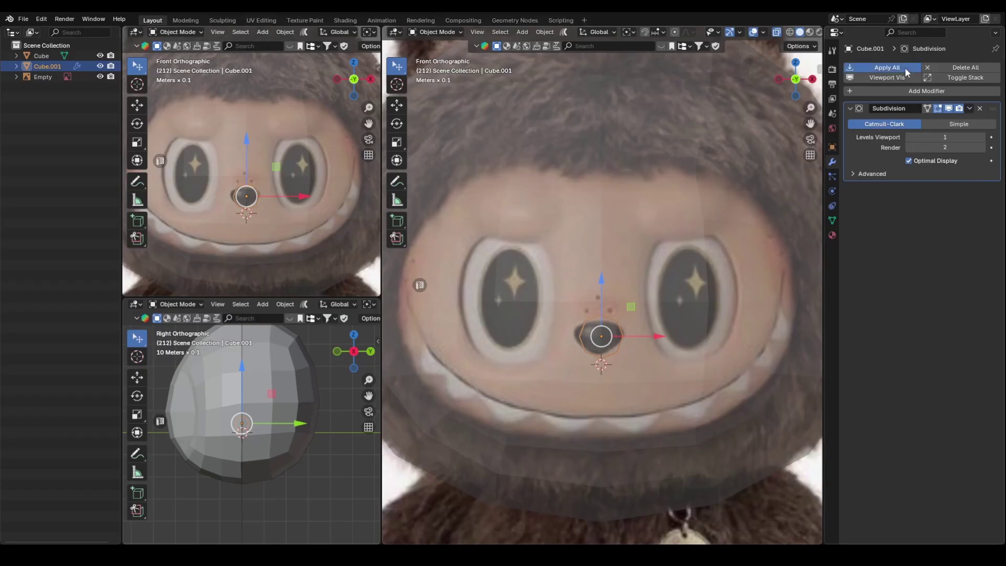
scroll(602, 300, up, 2)
key(ctrl+a)
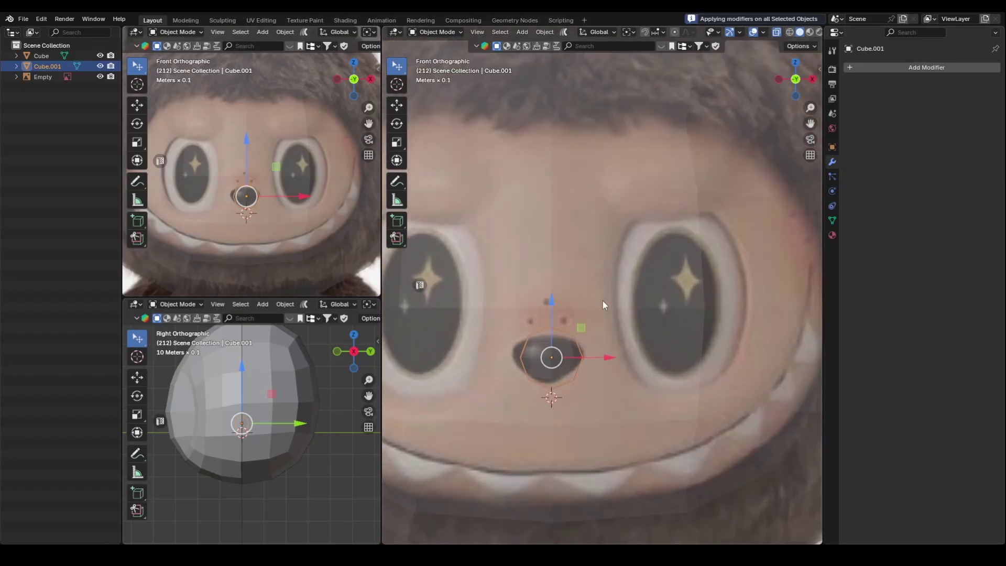
Enter edit mode on the nose and select the vertices at its upper right corner
key(g)
key(x)
right_click(599, 356)
key(Tab)
drag(566, 323, 565, 345)
Try to lower the nose's selected upper corner vertices in Z without mirroring, and undo the last move
key(g)
key(z)
click(575, 336)
key(g)
right_click(577, 338)
key(g)
key(z)
click(580, 341)
key(ctrl+z)
Enable X mirror editing and lower the nose's upper corner vertices in Z
click(744, 46)
key(g)
key(z)
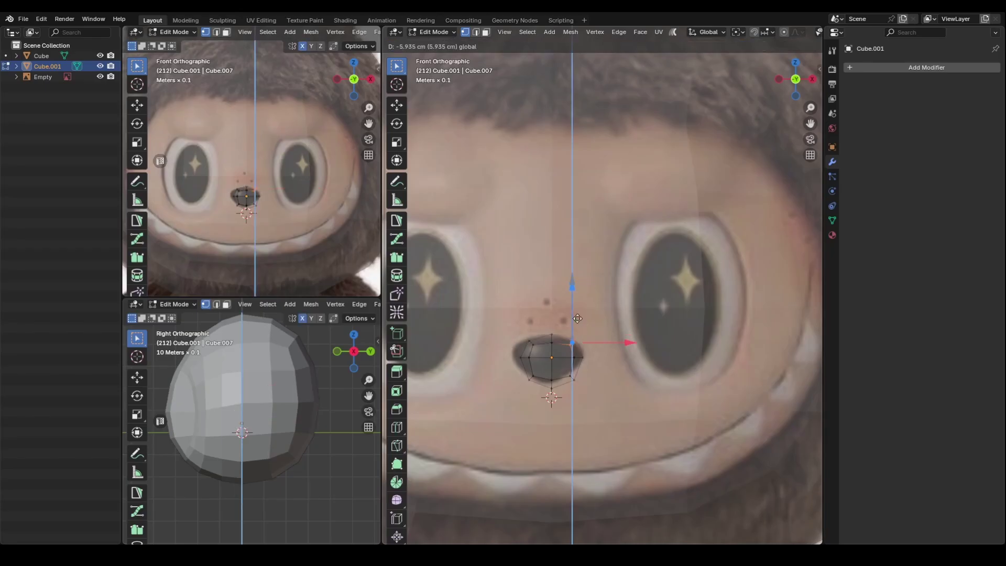
click(579, 344)
In object mode, raise the nose slightly and scale it by about 1.31 in X
key(Tab)
key(g)
key(z)
click(553, 328)
key(s)
key(x)
click(683, 382)
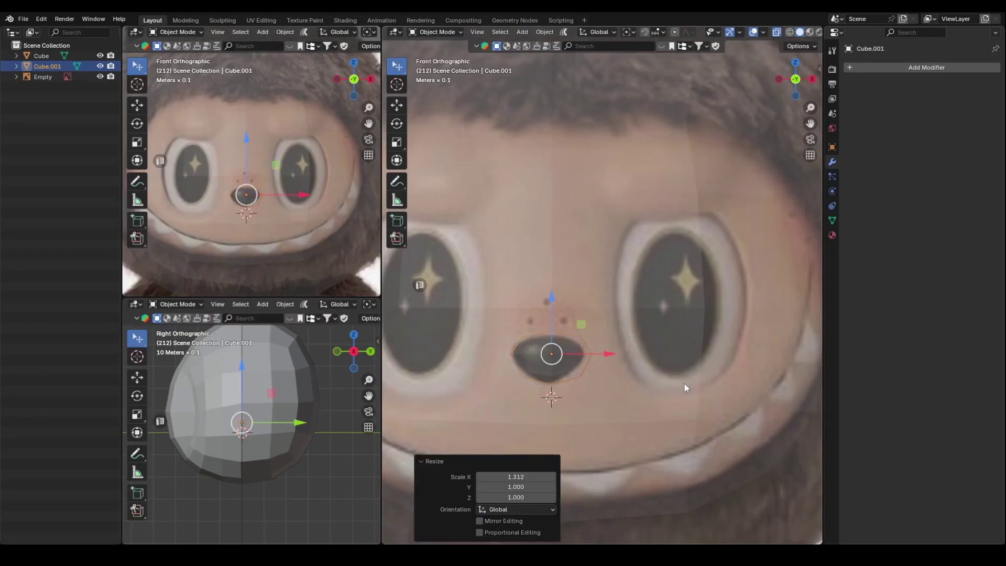
Move the nose's lower corner vertices about 4.86 cm inward and 4.86 cm up
key(Tab)
drag(598, 390, 570, 366)
key(Tab)
In the side view, move the nose forward along Y to the front surface of the face
key(KP_3)
scroll(572, 359, down, 5)
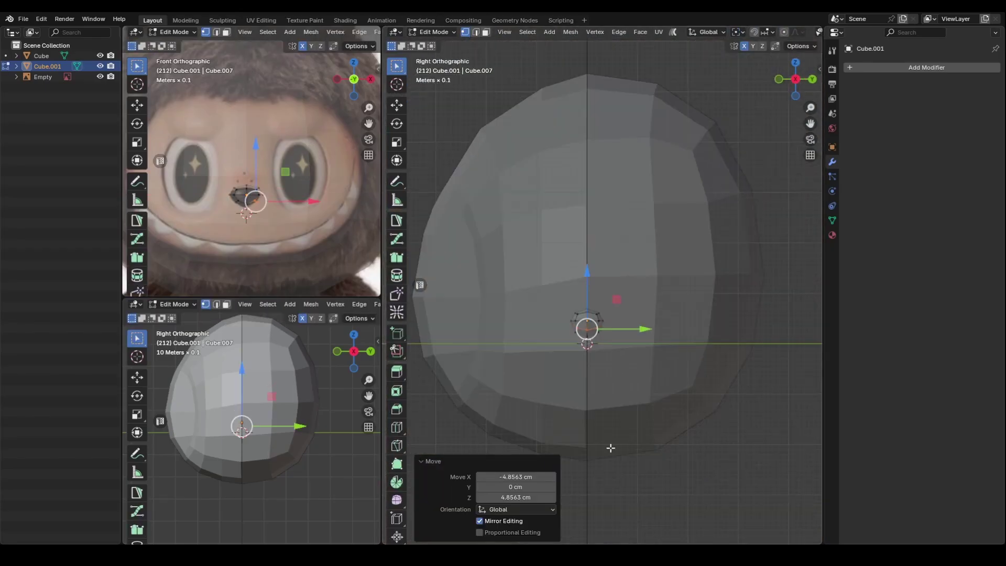
key(g)
key(y)
click(448, 317)
middle_drag(460, 328, 506, 342)
key(KP_3)
scroll(598, 257, up, 7)
shift+middle_drag(430, 309, 606, 309)
Move the nose's lower front vertices backward along Y and slightly down in Z, then switch to face selection
key(Tab)
drag(518, 390, 544, 362)
key(g)
key(y)
click(556, 365)
key(g)
key(z)
click(563, 370)
key(g)
key(y)
click(573, 381)
key(3)
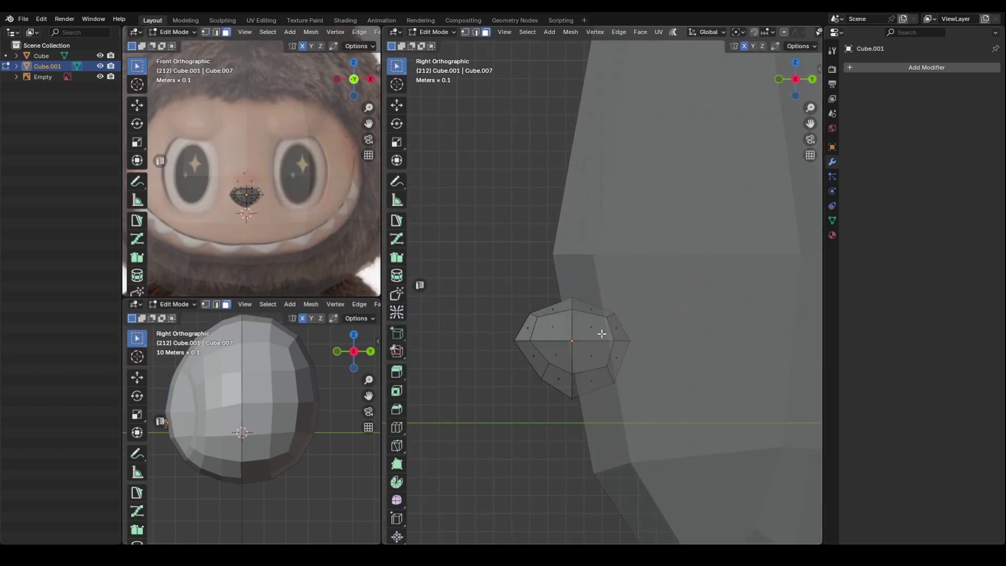
Dissolve the faces of the nose's back half and close the flat back with a Grid Fill of span 2
key(x)
key(f)
middle_drag(645, 426, 641, 380)
key(KP_3)
key(ctrl+z)
key(ctrl+x)
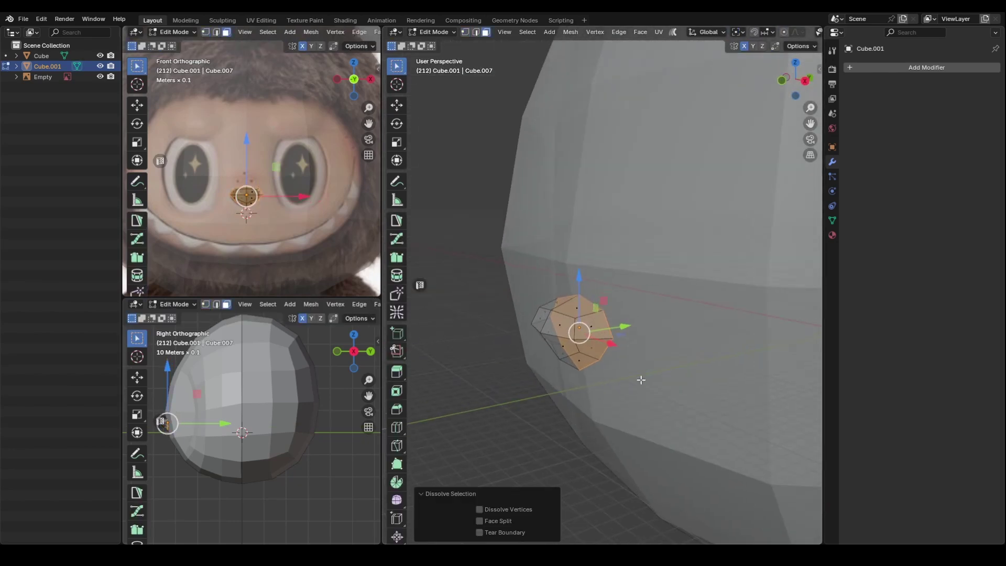
key(ctrl+f)
click(633, 434)
middle_drag(632, 436, 596, 434)
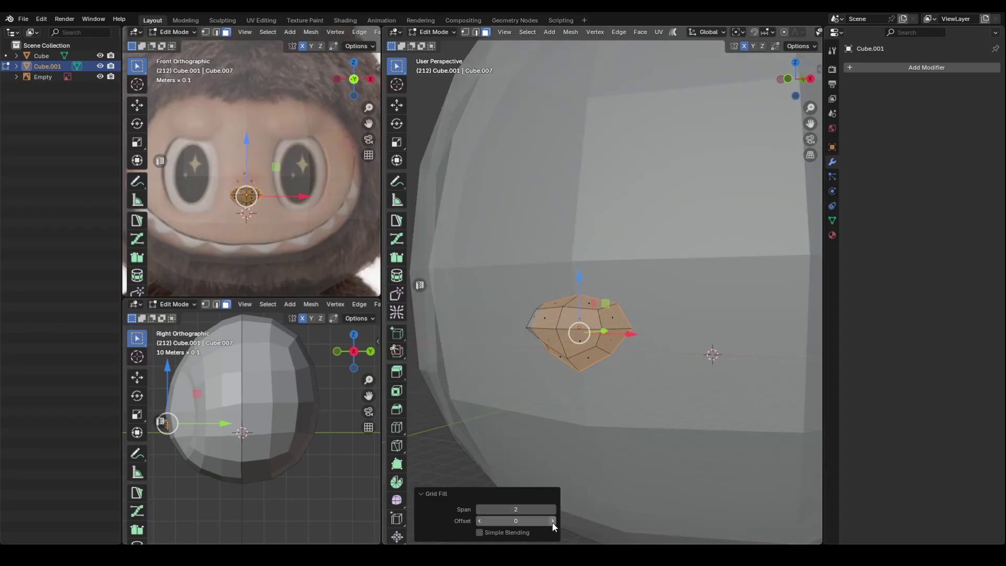
In object mode, rotate the nose slightly in the side view to follow the slope of the face
key(Tab)
scroll(653, 466, down, 4)
scroll(611, 368, up, 1)
key(KP_3)
key(r)
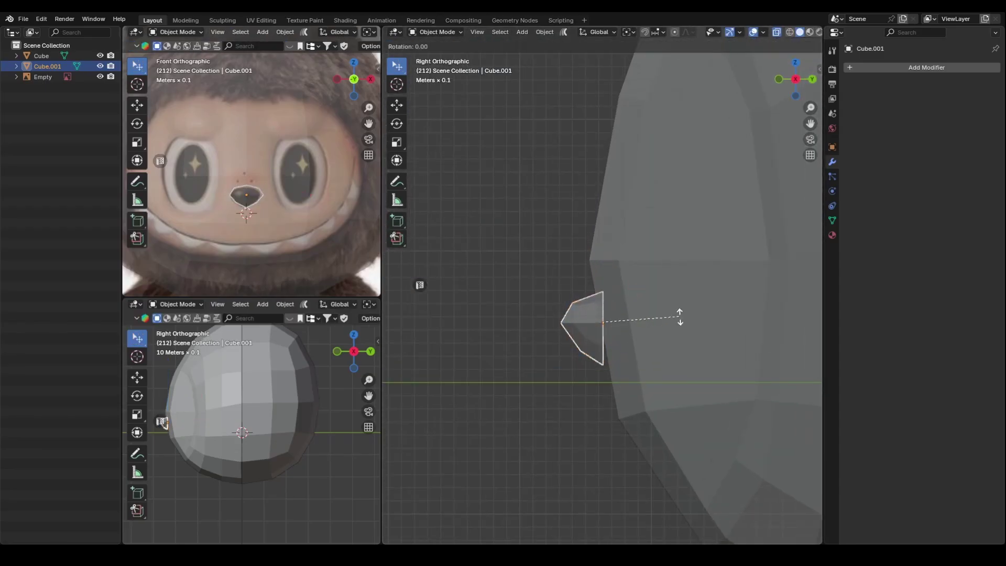
click(673, 331)
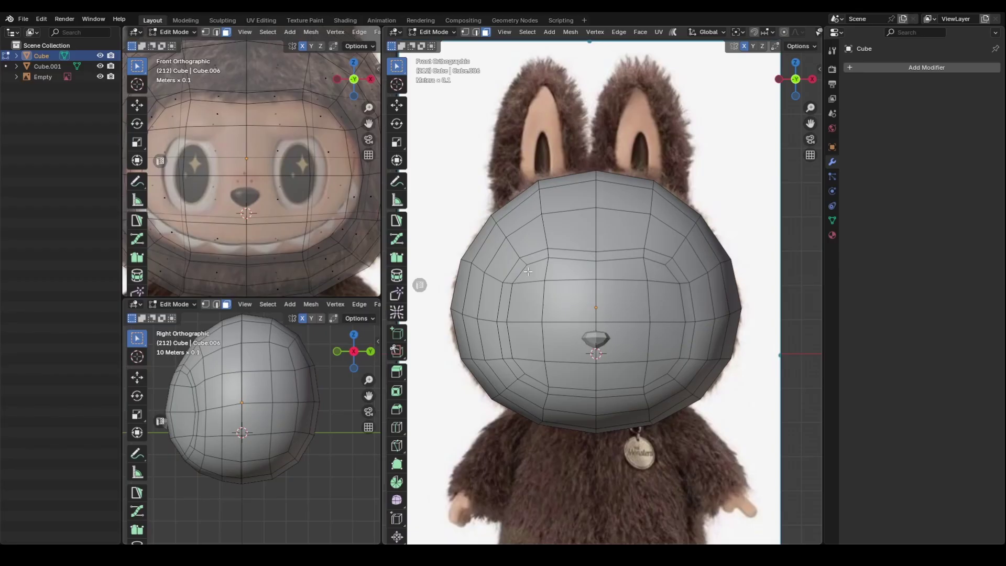
Select the head's face area, name its material skinMT with a peach base color, and show the material colors in the viewport
click(660, 375)
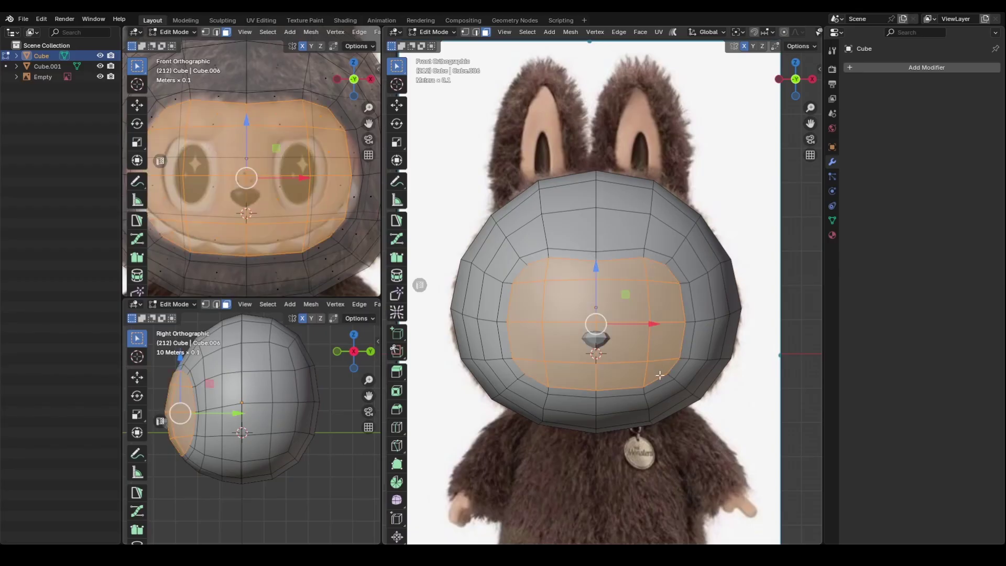
click(832, 235)
click(897, 112)
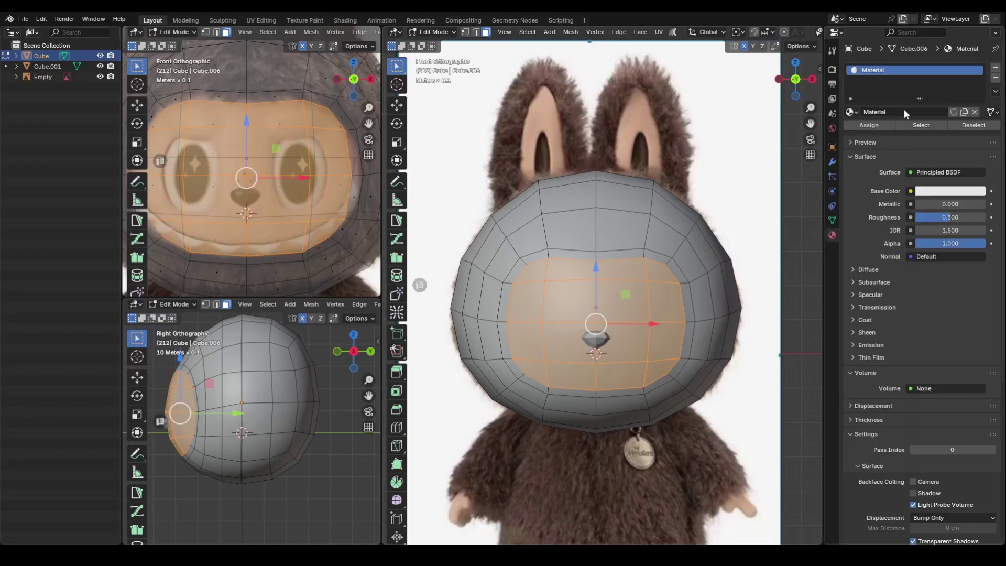
click(937, 190)
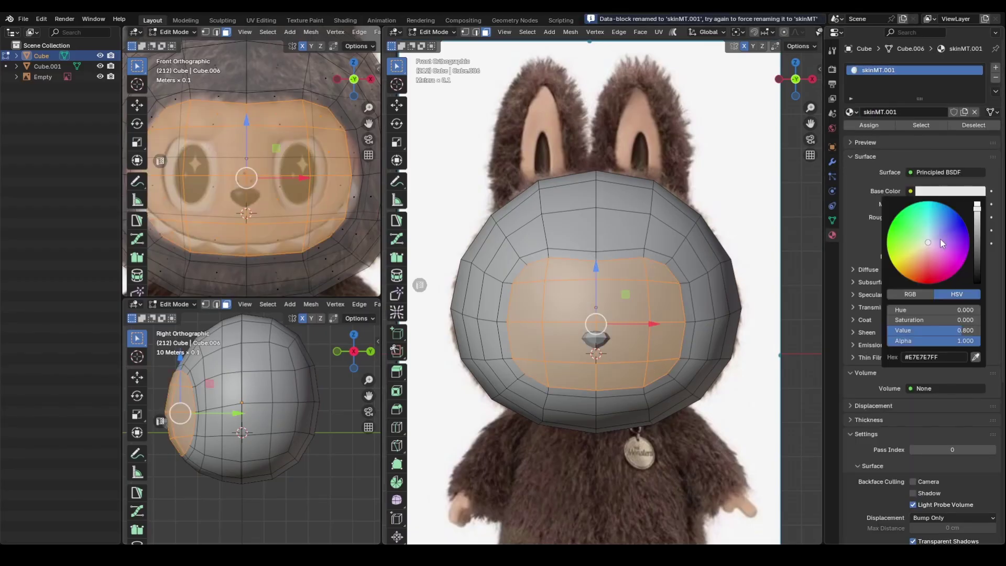
key(z)
click(649, 323)
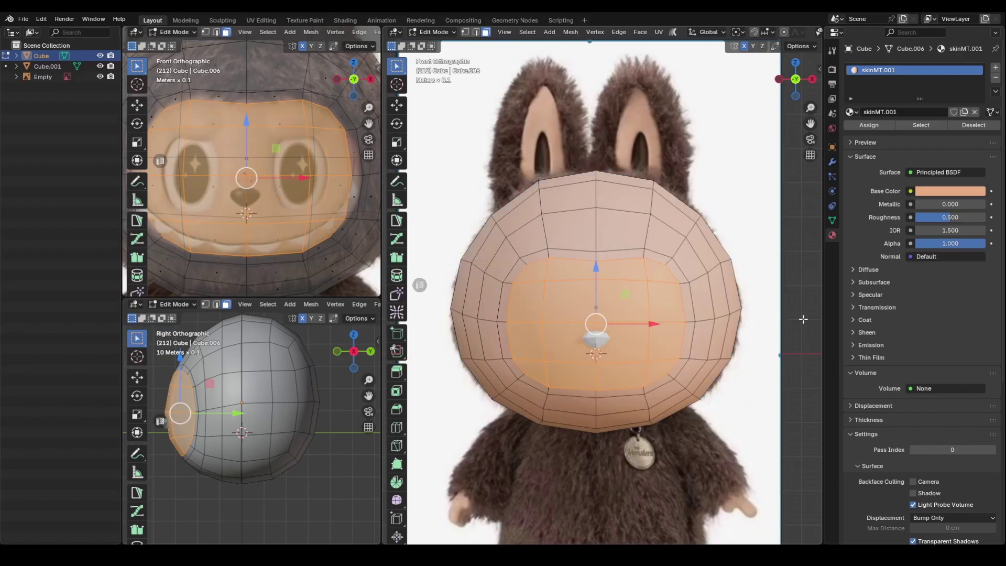
click(802, 315)
middle_drag(790, 249, 731, 239)
scroll(694, 274, down, 2)
key(KP_3)
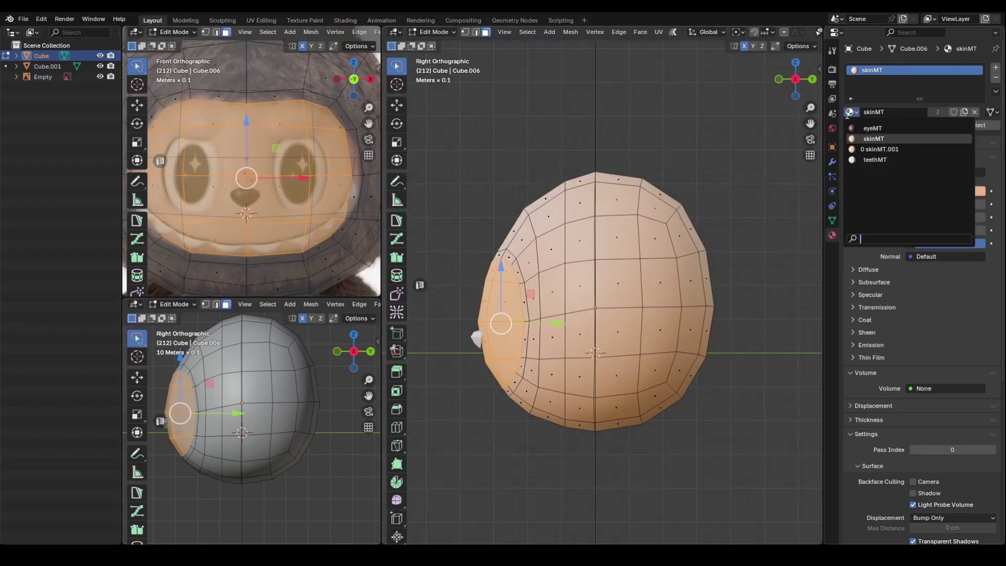
Set the head's first material to eyeMT, add a second slot with skinMT, and assign it to the face area
click(888, 123)
click(995, 68)
click(851, 132)
click(890, 157)
click(868, 146)
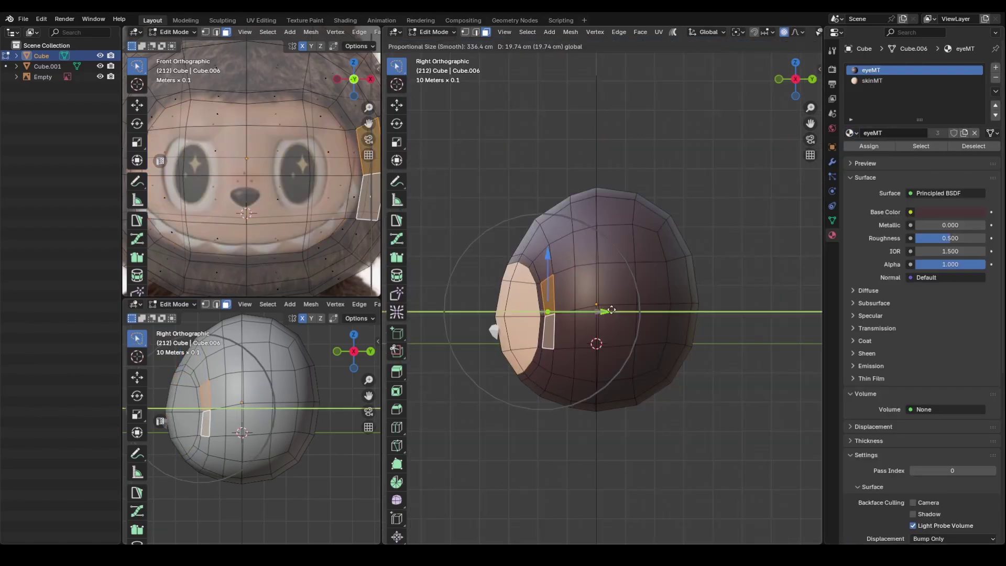
With proportional editing, move the border faces beside the face area 46.646 cm along Y and shift the chin border face back
click(618, 308)
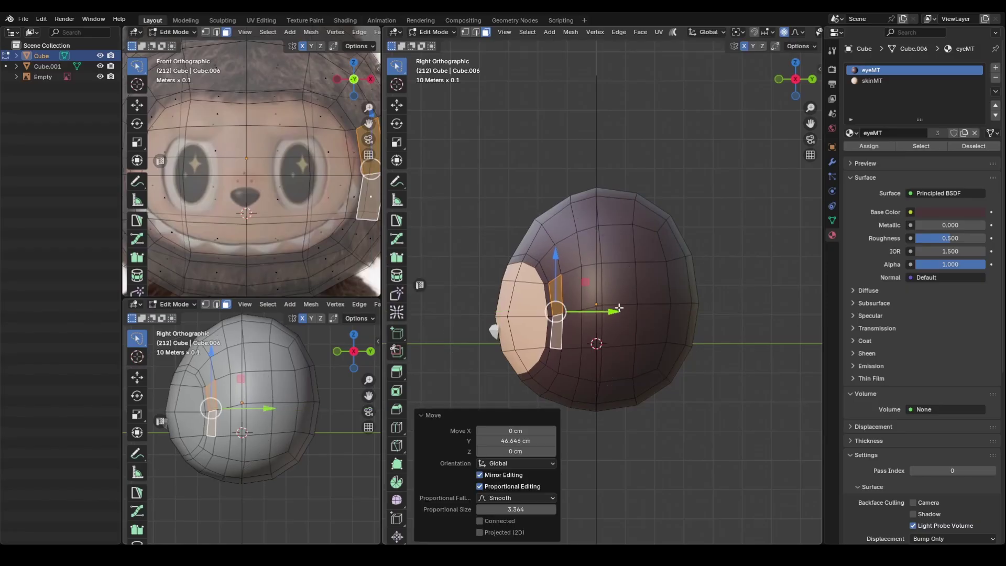
click(541, 377)
key(g)
key(y)
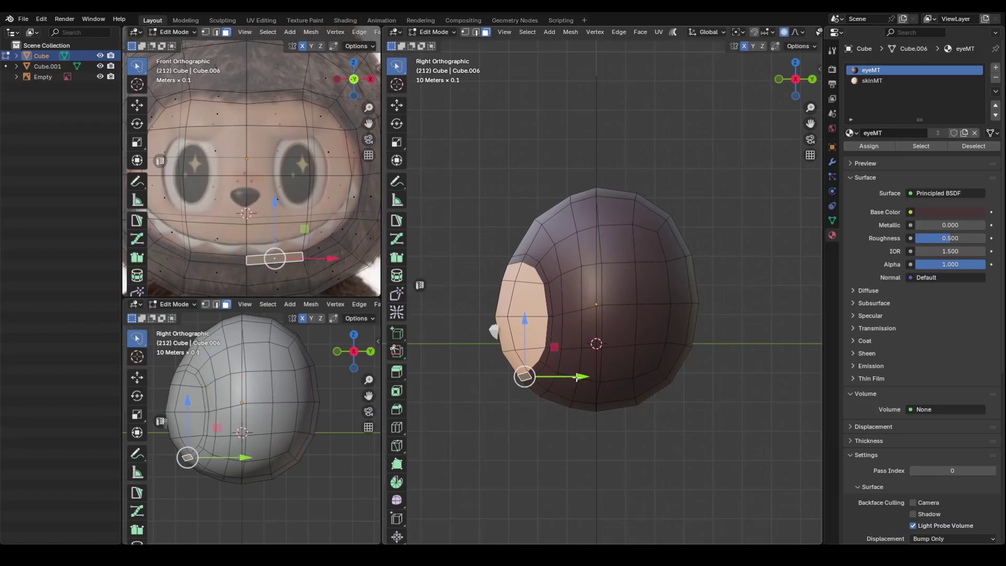
drag(596, 377, 612, 360)
Move the edge on the side of the head, just behind the face border, 10.765 cm back along Y
click(556, 360)
key(2)
click(573, 313)
drag(597, 310, 601, 309)
click(600, 309)
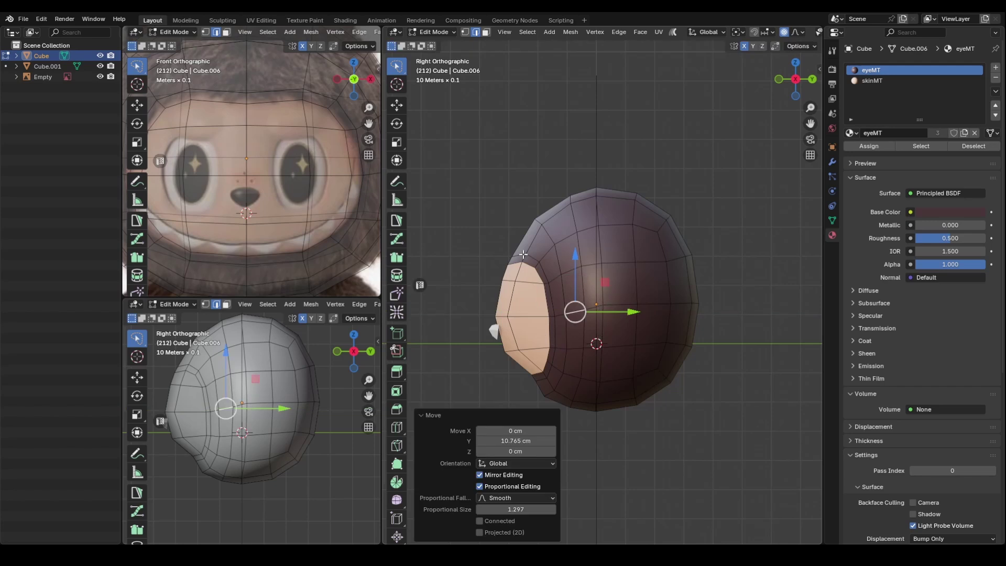
Move the border face above the forehead about 34 cm back along Y with proportional editing
key(3)
drag(569, 260, 579, 258)
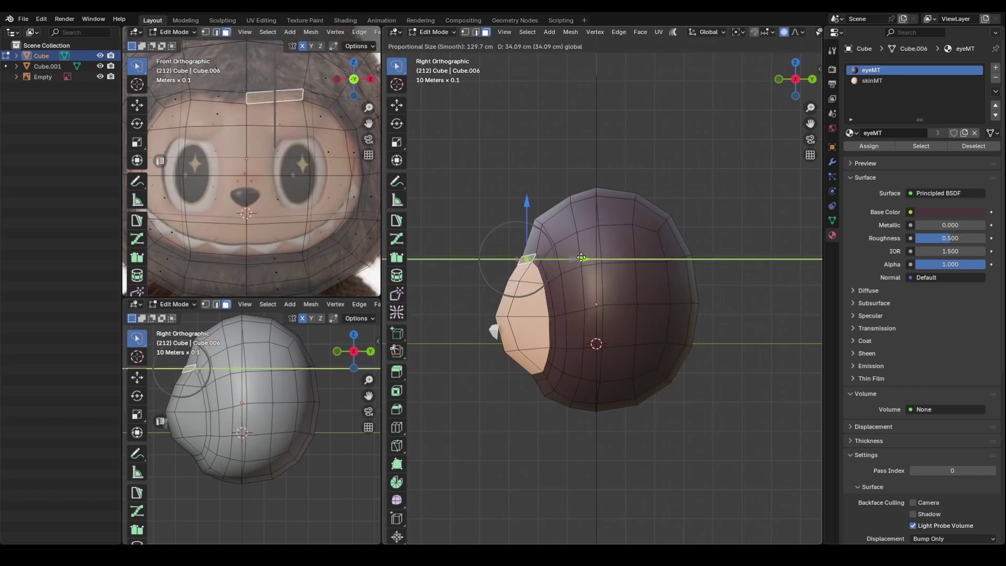
click(582, 258)
Select the edge ring around the middle of the head and collapse it into a single loop
key(2)
alt+click(590, 392)
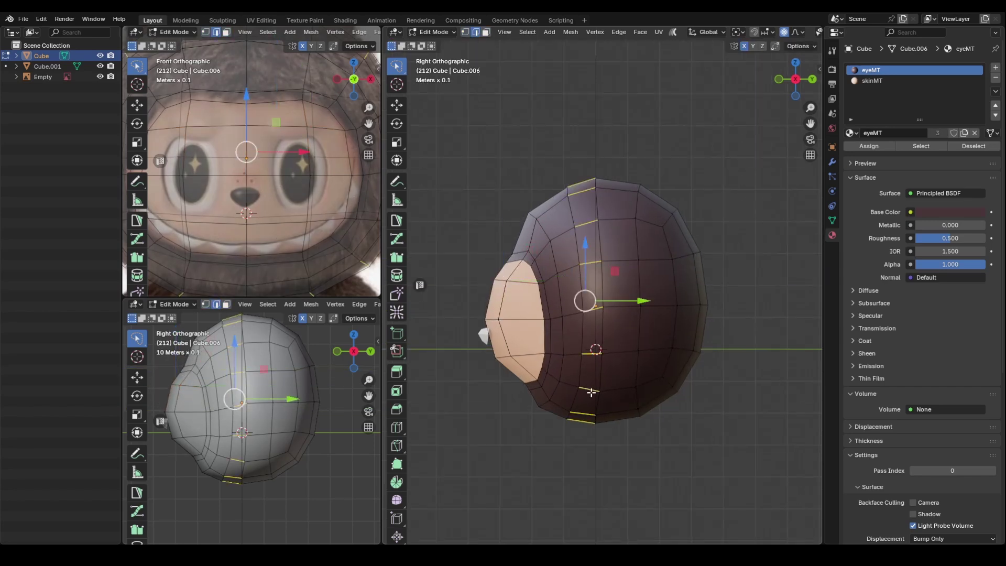
key(x)
click(647, 505)
Move the collapsed middle loop 27.865 cm toward the face along Y and scale it slightly
drag(645, 301, 636, 303)
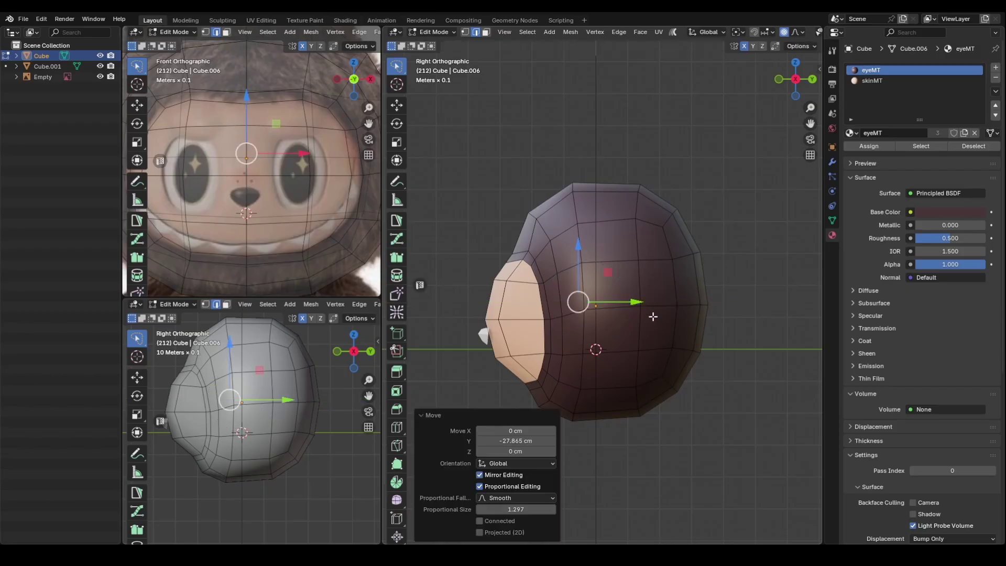
key(s)
click(702, 348)
Lower an edge on top of the head slightly, then move the central edge above the forehead 37.326 cm back along Y
middle_drag(702, 348, 666, 262)
click(577, 255)
drag(577, 304, 577, 314)
middle_drag(697, 236, 654, 262)
scroll(654, 262, up, 2)
shift+middle_drag(655, 262, 619, 346)
middle_drag(602, 236, 618, 314)
click(562, 278)
drag(591, 252, 608, 236)
scroll(629, 283, down, 3)
middle_drag(671, 367, 726, 321)
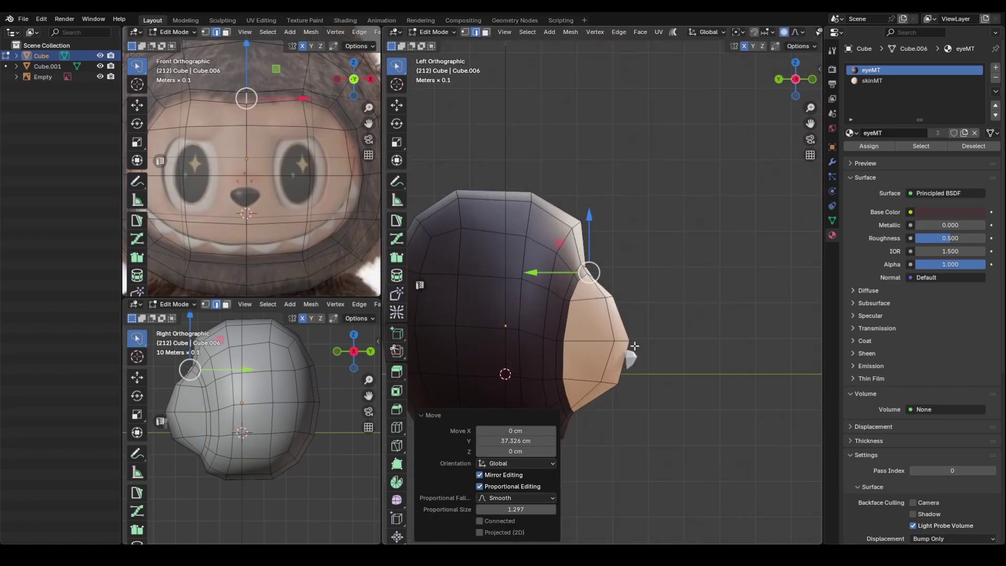
In the left side view, push the front profile vertices of the face back along Y
key(1)
click(631, 342)
drag(582, 341, 575, 342)
drag(653, 330, 574, 354)
key(g)
click(565, 343)
Reposition the vertices along the lower part of the face to smooth its contour
middle_drag(619, 392, 556, 352)
click(571, 361)
drag(587, 369, 628, 400)
drag(664, 387, 661, 385)
alt+middle_drag(608, 367, 665, 367)
Add a horizontal loop cut across the upper part of the eyes and a vertical one along the +X eye's inner edge
click(644, 341)
key(ctrl+r)
click(691, 326)
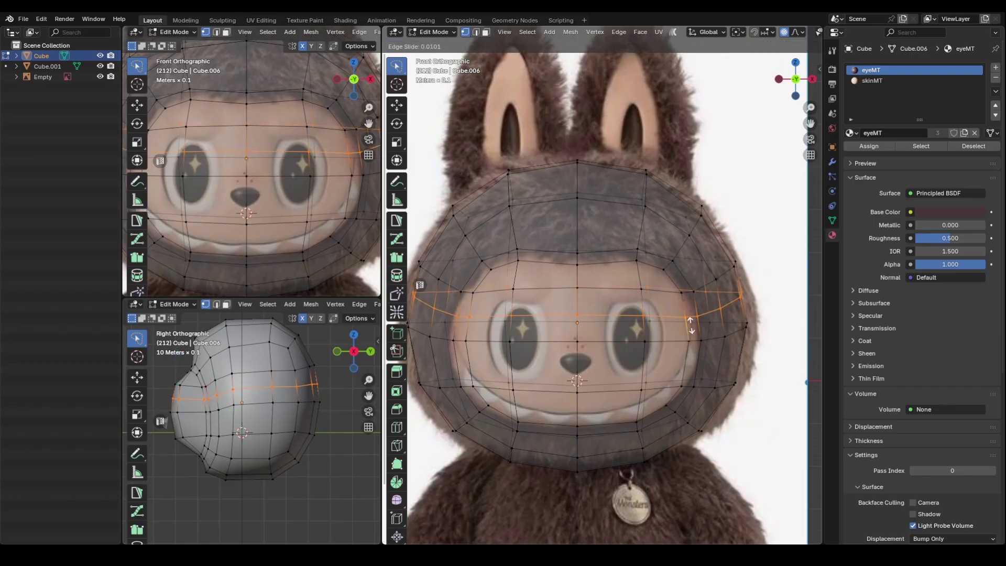
click(691, 324)
key(ctrl+r)
click(619, 352)
click(619, 353)
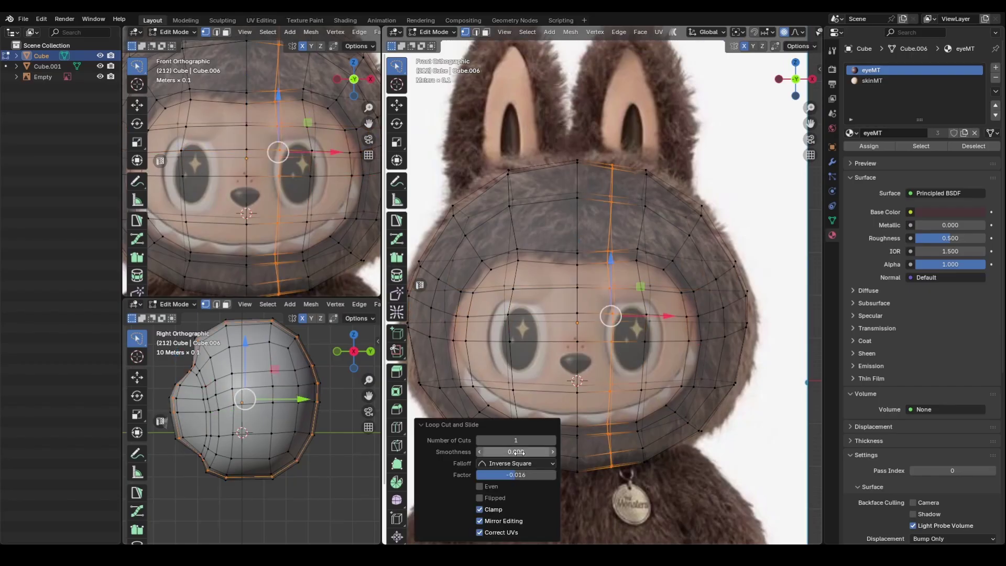
Add a horizontal loop cut level with the nose, with smoothness about 0.69, and inspect the head in object mode
key(ctrl+r)
click(682, 371)
click(685, 371)
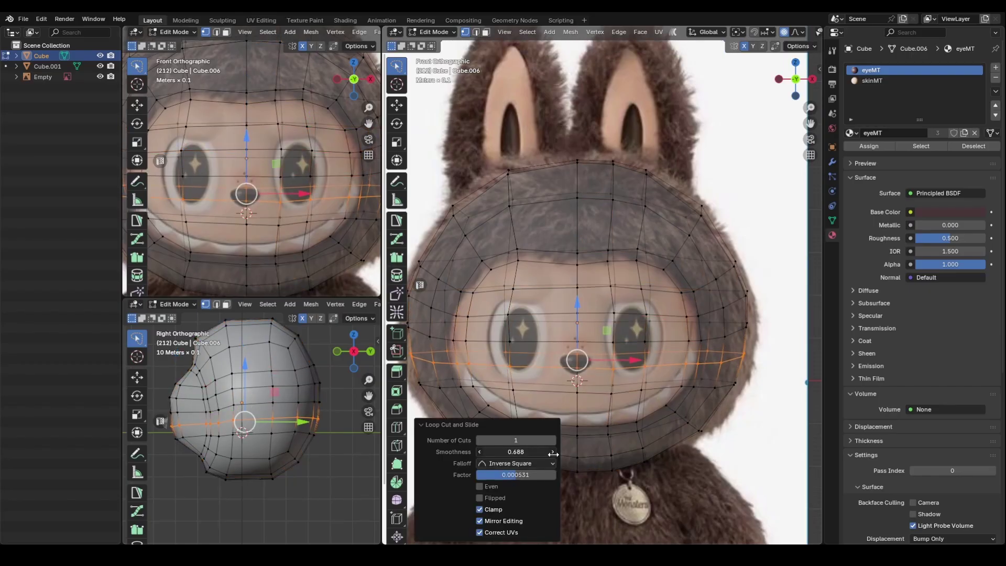
scroll(706, 406, down, 2)
key(Tab)
middle_drag(706, 406, 673, 408)
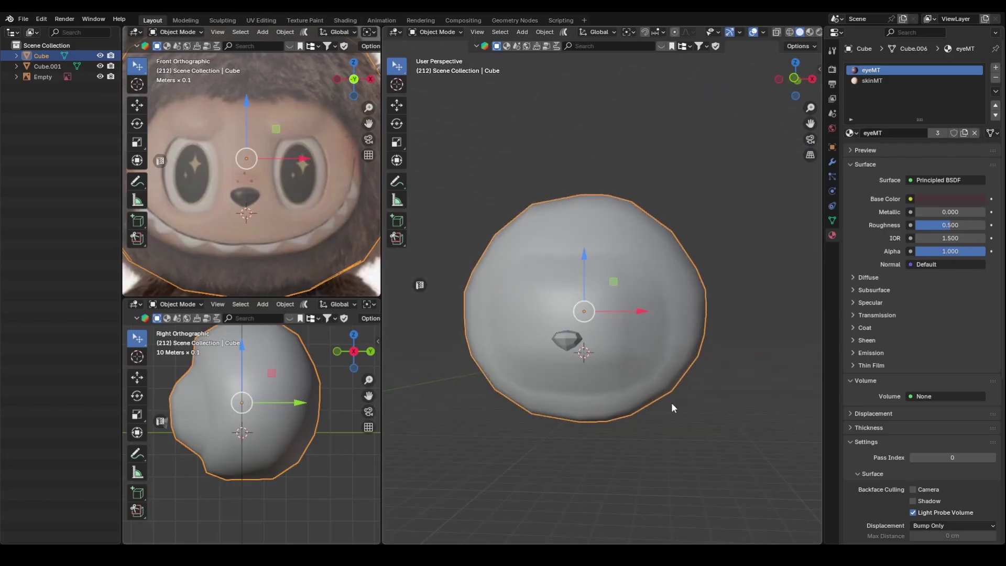
In the front view, nudge the face outline vertex beside the +X mouth corner to fit the reference
key(KP_1)
key(Tab)
click(673, 375)
key(g)
click(671, 373)
click(633, 409)
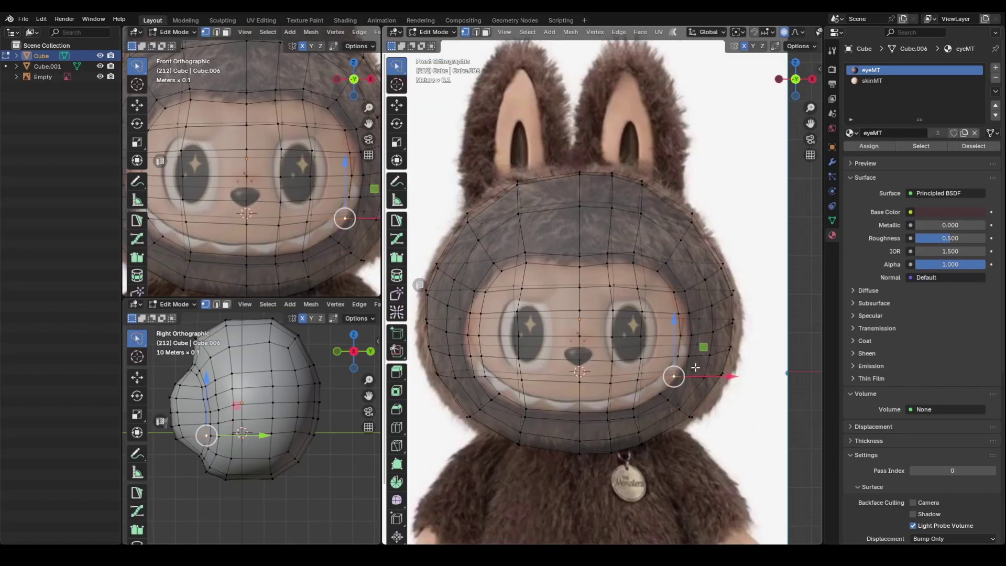
Select the border faces beside the +X eye and move them about 20 cm outward along X
shift+click(682, 361)
key(g)
key(x)
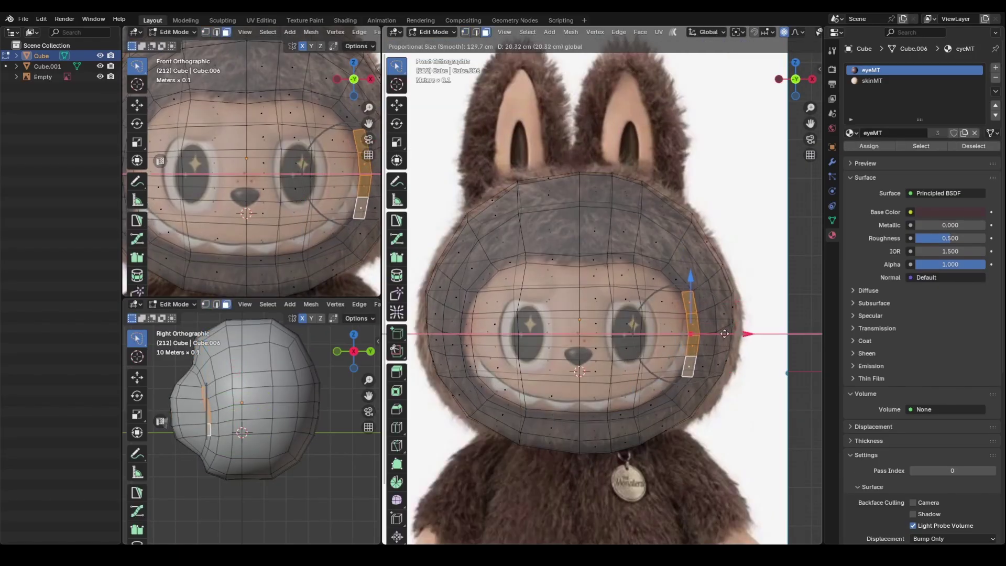
click(688, 362)
Fit the face's upper corner edge to the reference and move the neighboring forehead edge 23.033 cm in X and -1.3549 cm in Z
key(2)
click(663, 265)
key(g)
click(665, 273)
click(636, 257)
key(g)
click(644, 258)
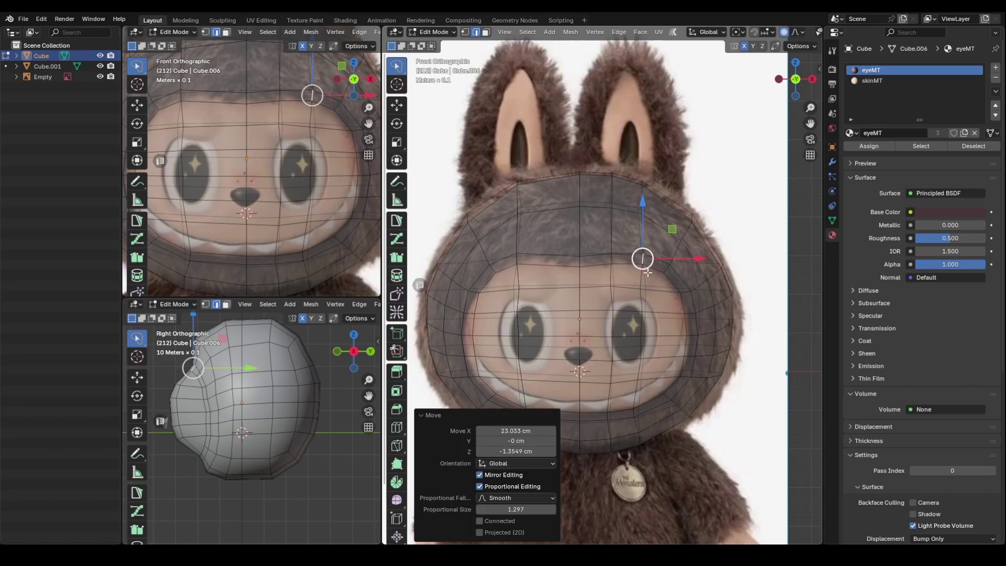
Turn off X-ray, mirror the head across X with AutoMirror, and knife-cut a new edge path along the face contour
scroll(673, 382, down, 1)
key(alt+z)
scroll(672, 383, down, 1)
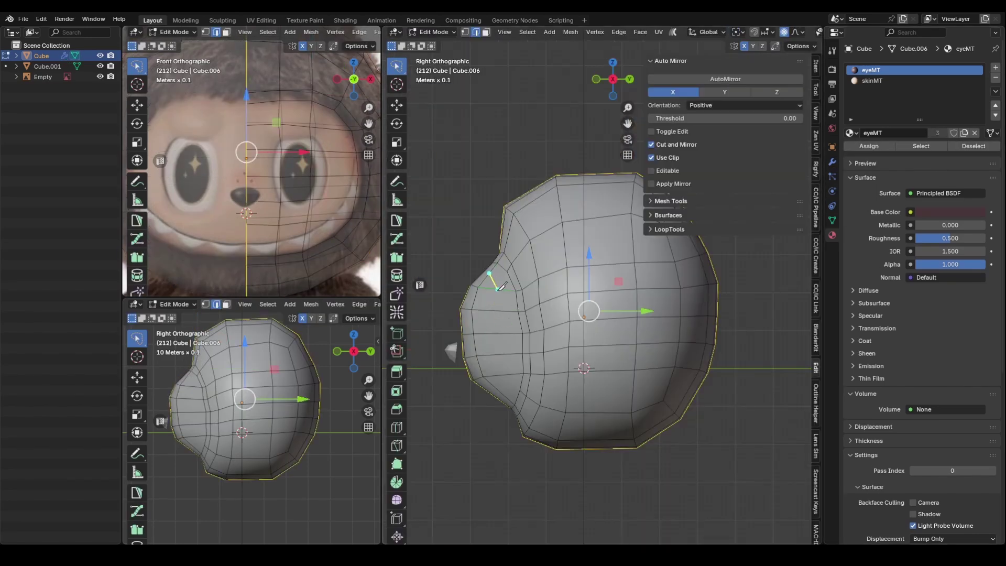
middle_drag(496, 394, 509, 378)
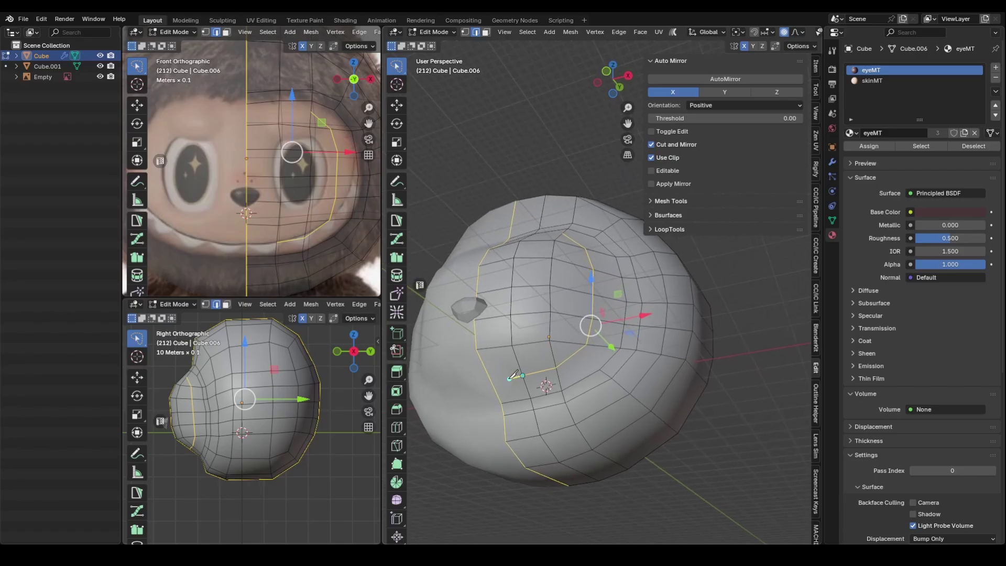
middle_drag(586, 329, 573, 375)
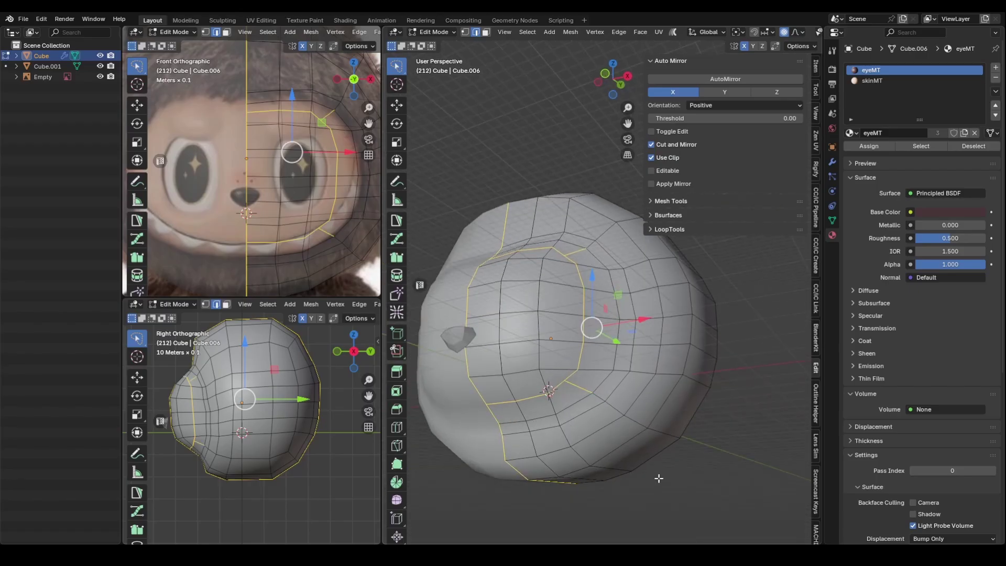
click(659, 478)
scroll(659, 478, down, 2)
middle_drag(659, 478, 597, 432)
Add one more loop cut to the mirrored head mesh
key(ctrl+r)
click(623, 339)
click(623, 338)
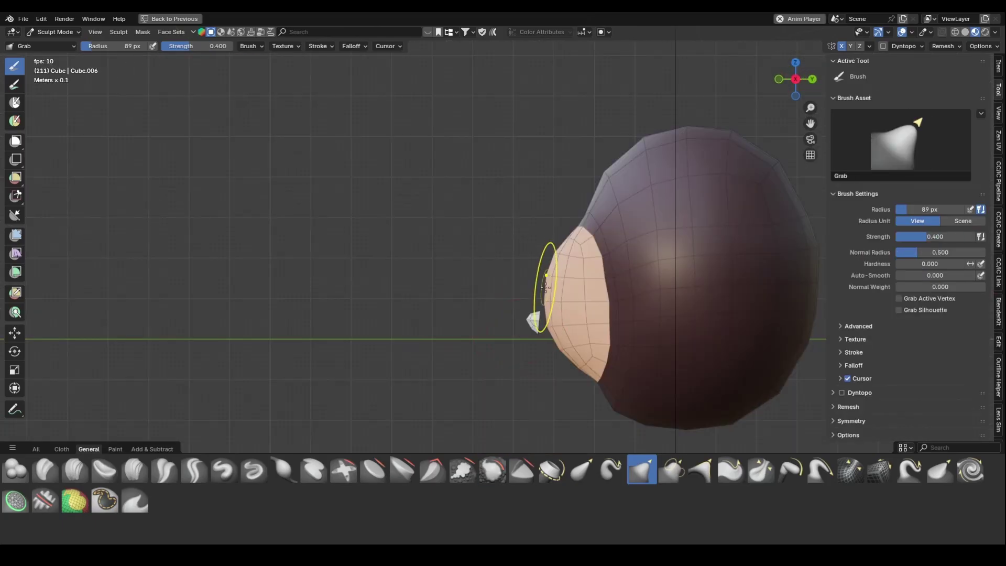
In Sculpt Mode, reshape the face profile and outline with the Grab brush, reducing its radius to 54 px
middle_drag(554, 231, 661, 222)
scroll(661, 222, up, 2)
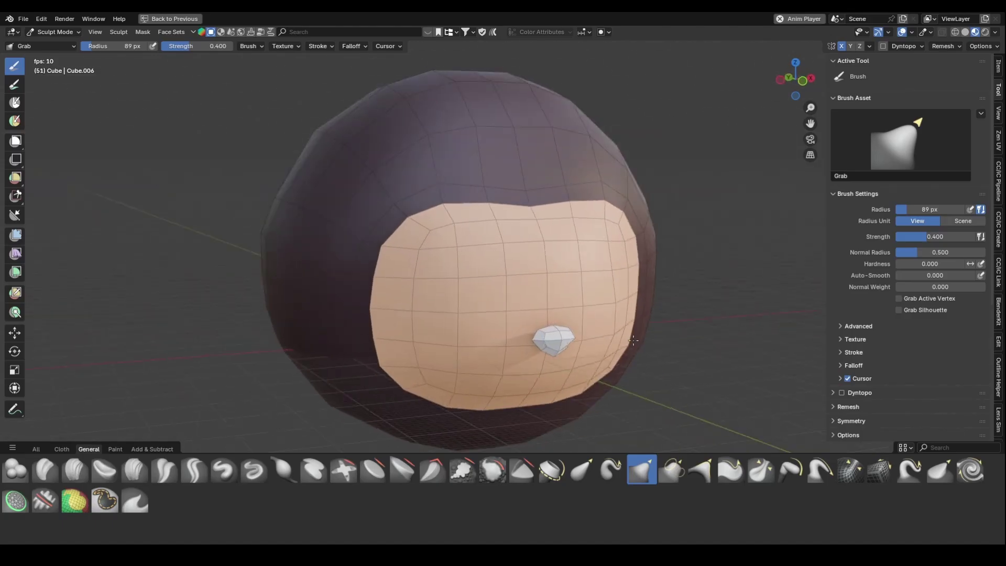
middle_drag(618, 336, 642, 341)
key(f)
click(621, 366)
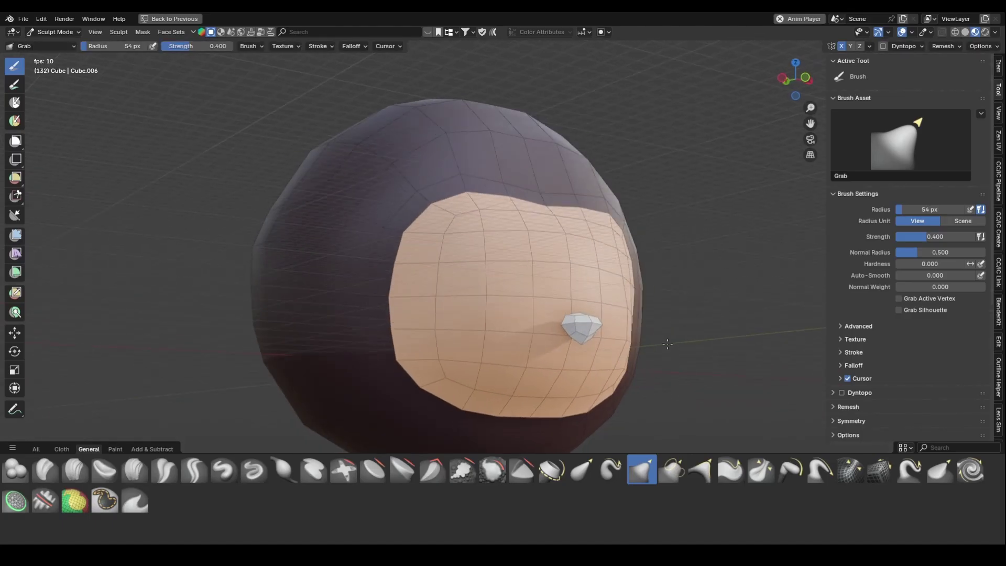
middle_drag(628, 367, 699, 281)
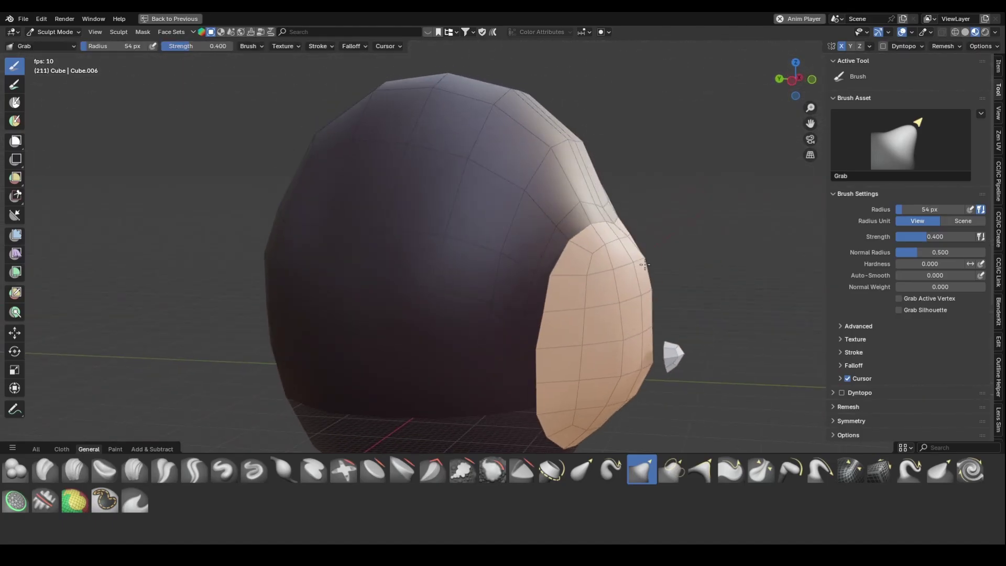
middle_drag(617, 202, 487, 298)
key(KP_3)
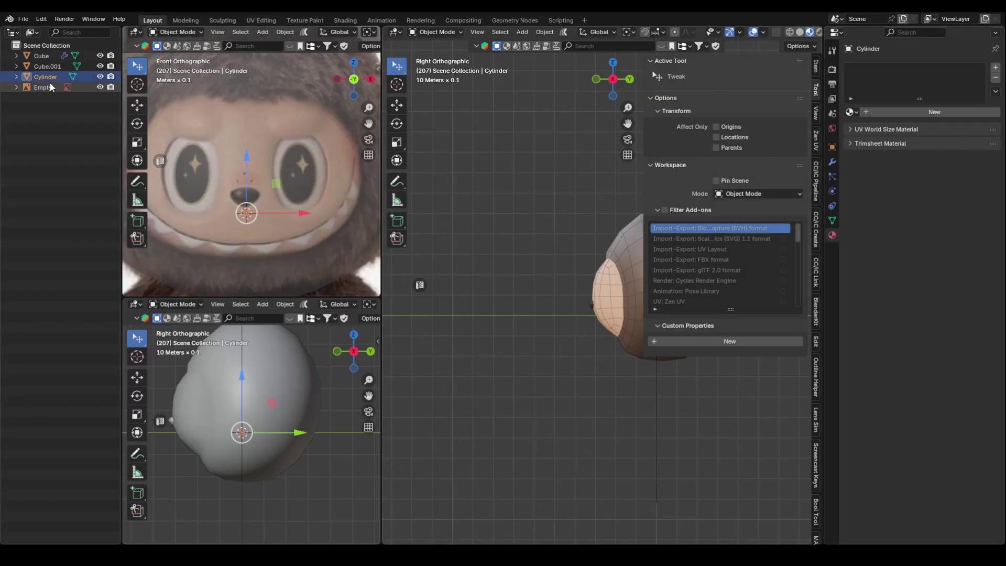
Move the new cylinder up and forward to the front of the face and scale it by 1.868
drag(272, 402, 204, 365)
key(s)
click(583, 390)
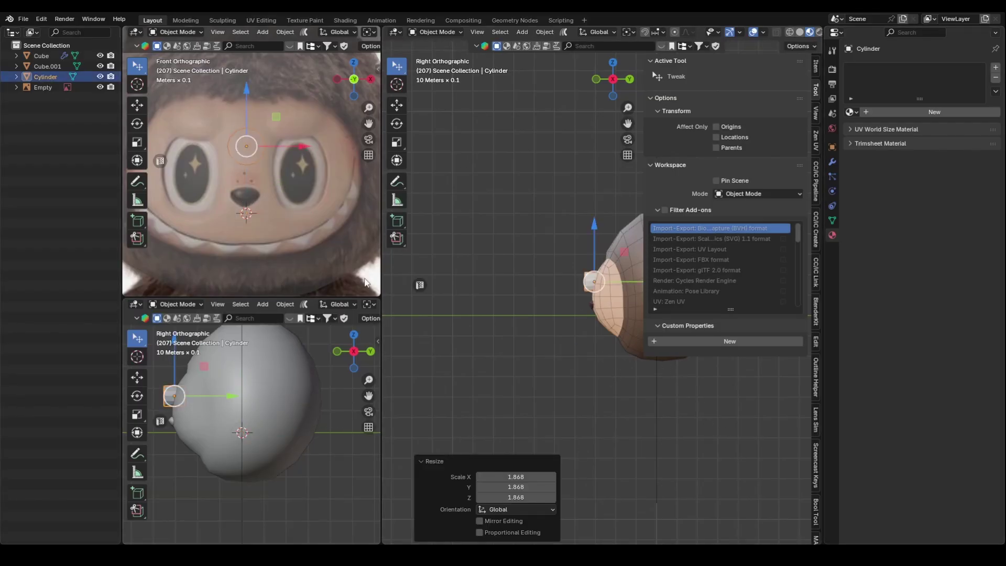
Place the cylinder over the +X eye in the front view and maximize that viewport
key(g)
click(315, 224)
scroll(335, 248, up, 2)
key(ctrl+space)
scroll(571, 388, down, 4)
Enlarge the cylinder and stretch it along Z to match the oval outline of the eye
key(s)
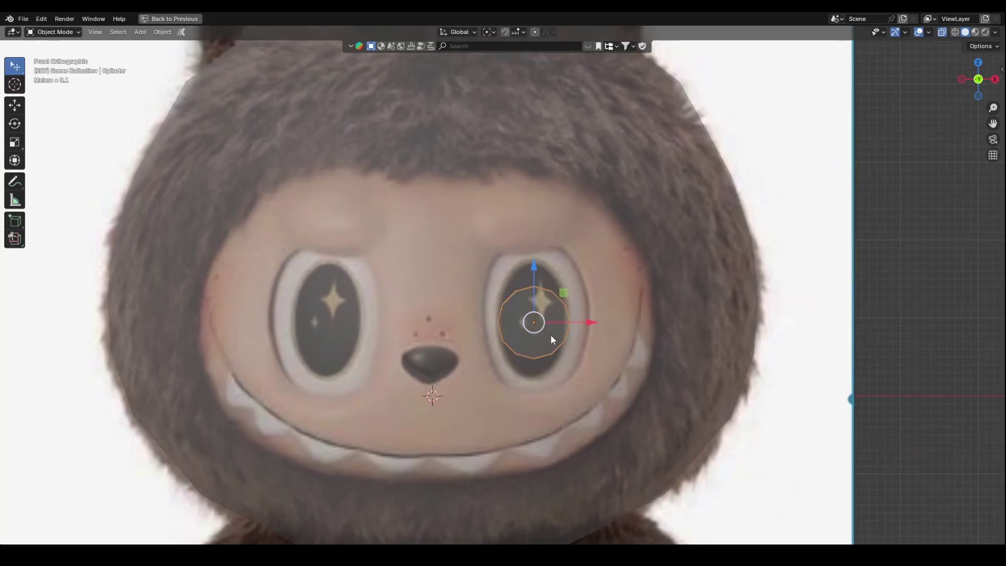
click(579, 354)
key(s)
key(z)
click(609, 368)
Move the cylinder about 0.67 cm along X and 2.01 cm along Z, and stretch it along Z to fit the eye's white outline
key(g)
click(542, 320)
key(s)
key(z)
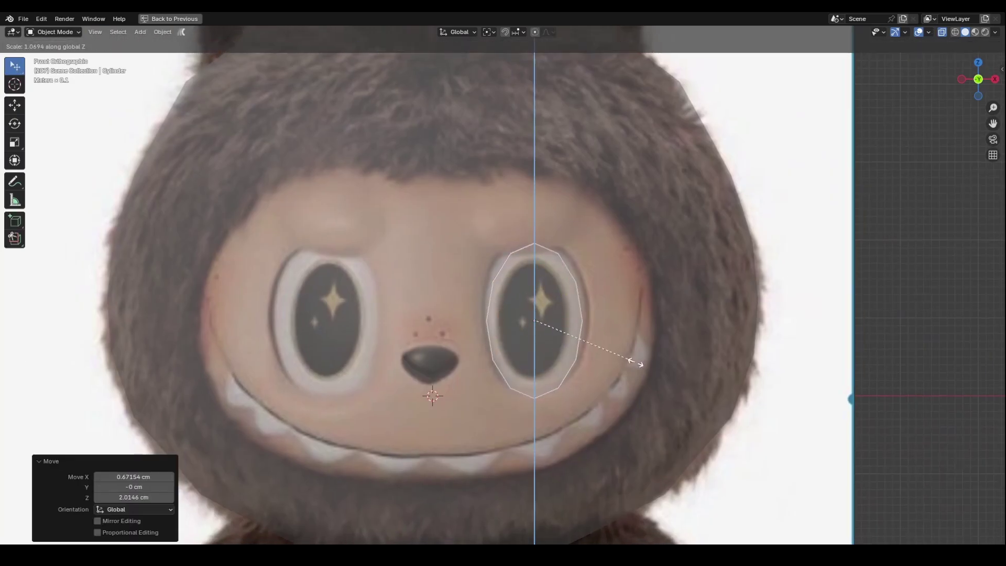
click(535, 262)
In Edit Mode, lower the cylinder's uppermost vertex to match the flatter upper edge of the eye in the reference
key(Tab)
key(1)
key(alt+a)
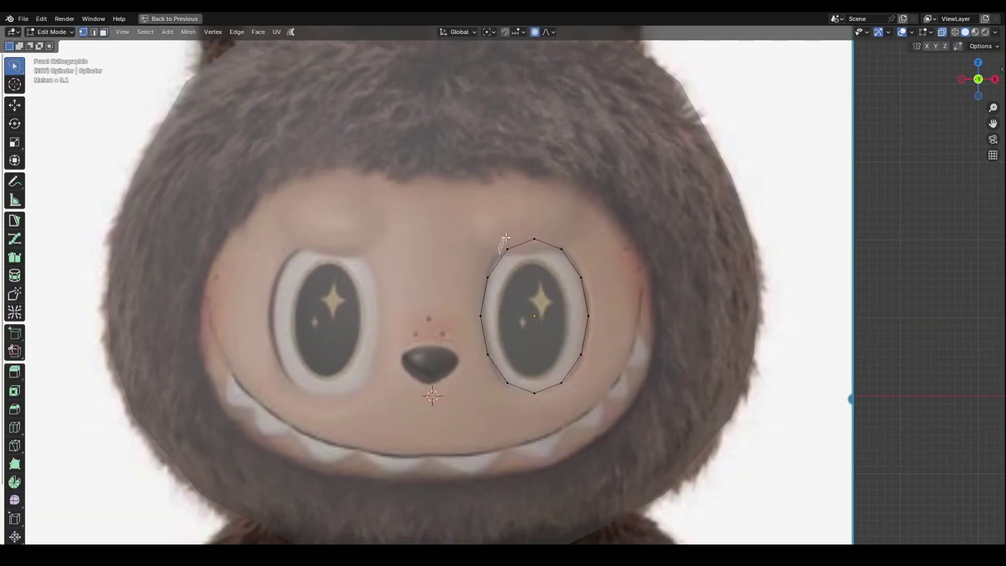
click(531, 238)
drag(533, 243, 527, 254)
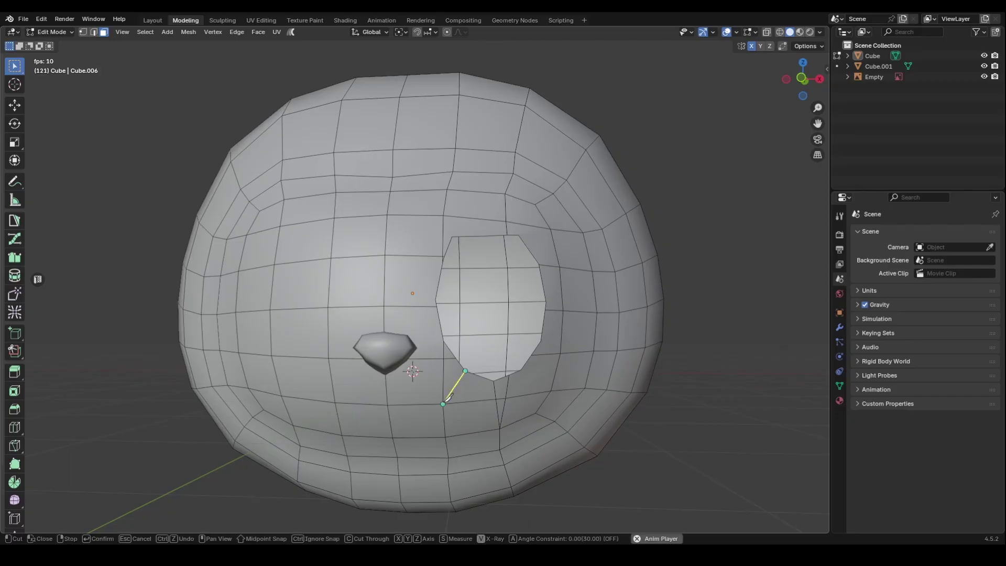
Knife an edge from the eye hole's lower nose-side corner to the nearby head vertex, and dissolve the redundant edges below the hole
click(443, 403)
key(Return)
middle_drag(547, 370, 527, 378)
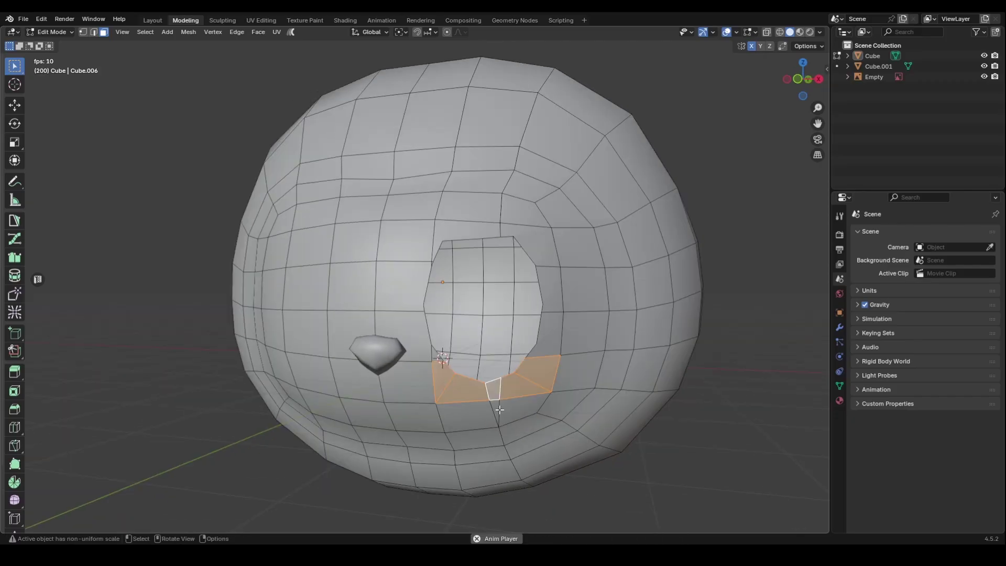
key(ctrl+x)
Knife a new edge from the eye hole's lower outer corner to the adjacent head vertex
key(k)
click(538, 343)
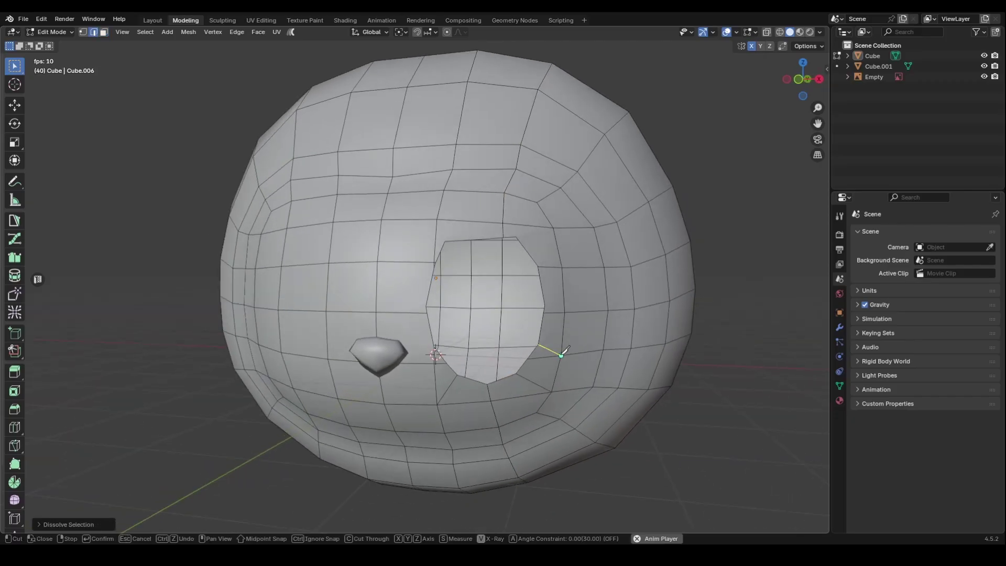
click(561, 353)
key(Return)
mouse_move(562, 353)
middle_down()
mouse_move(577, 352)
mouse_move(572, 339)
middle_up()
Rework the topology between the nose and the eye hole and dissolve the leftover vertical edge there
key(k)
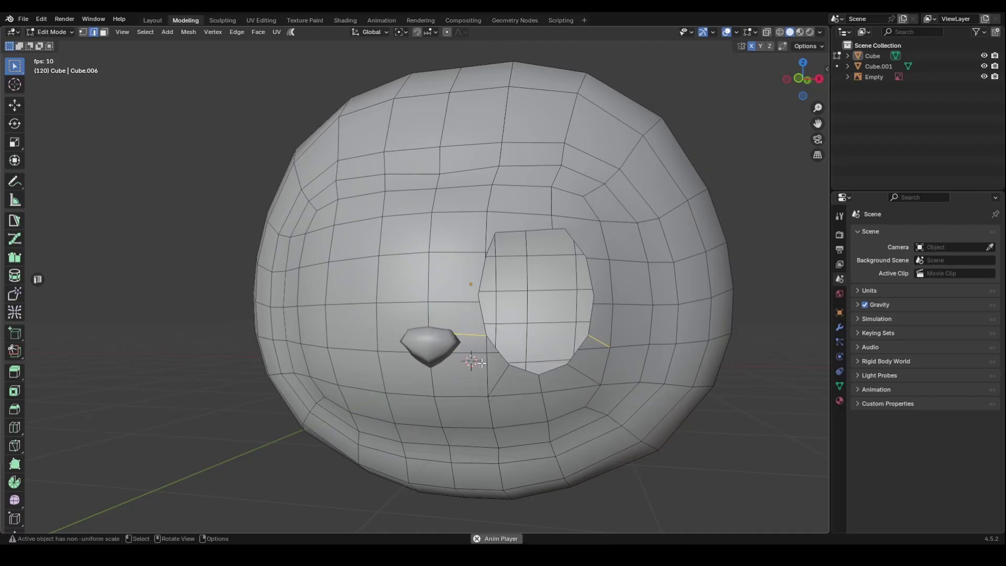
middle_drag(494, 320, 496, 342)
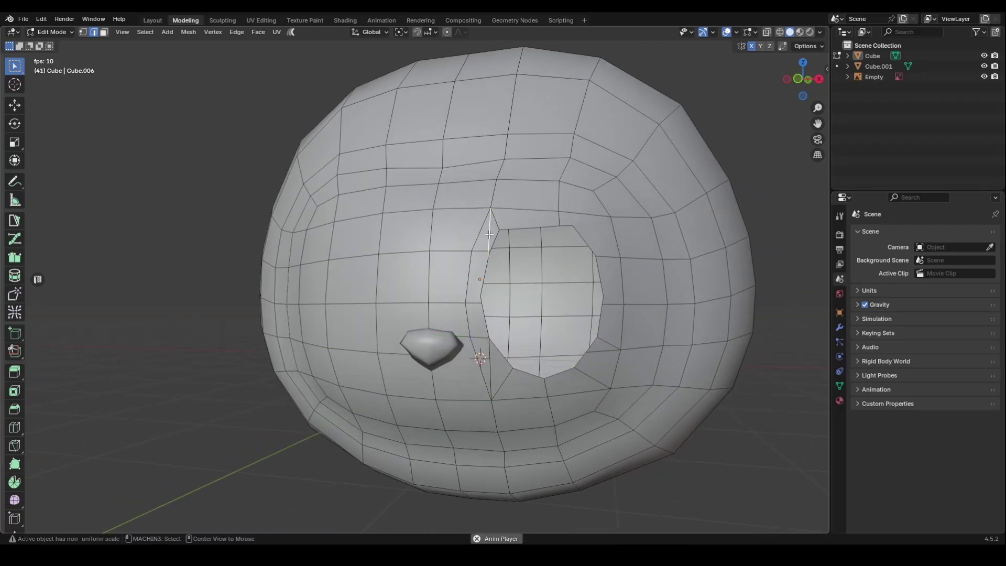
middle_drag(506, 233, 526, 236)
middle_drag(509, 412, 507, 379)
click(479, 360)
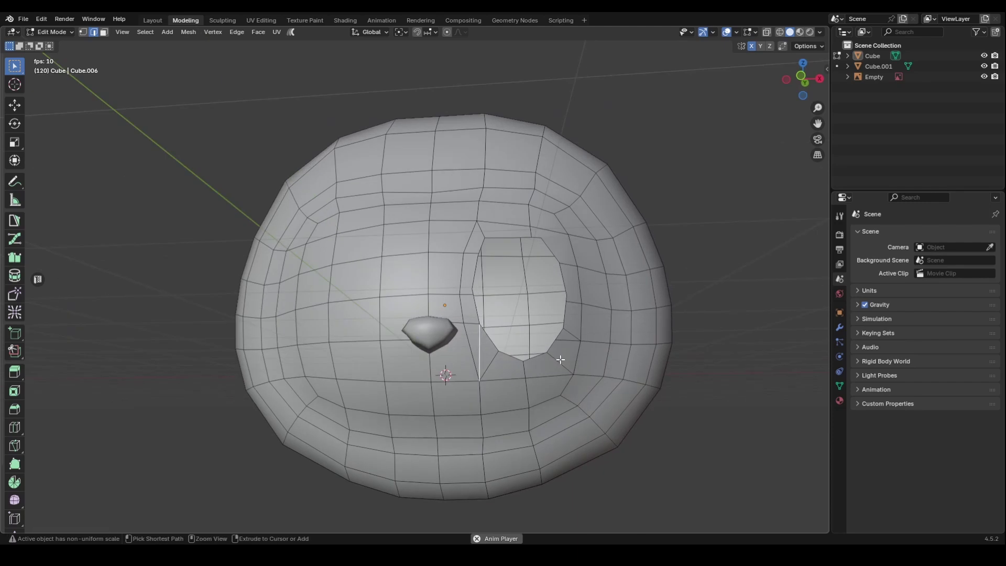
key(ctrl+x)
In the front view, use the Knife to cut a connecting edge starting at the eye hole's upper border
key(KP_1)
key(1)
key(k)
click(491, 276)
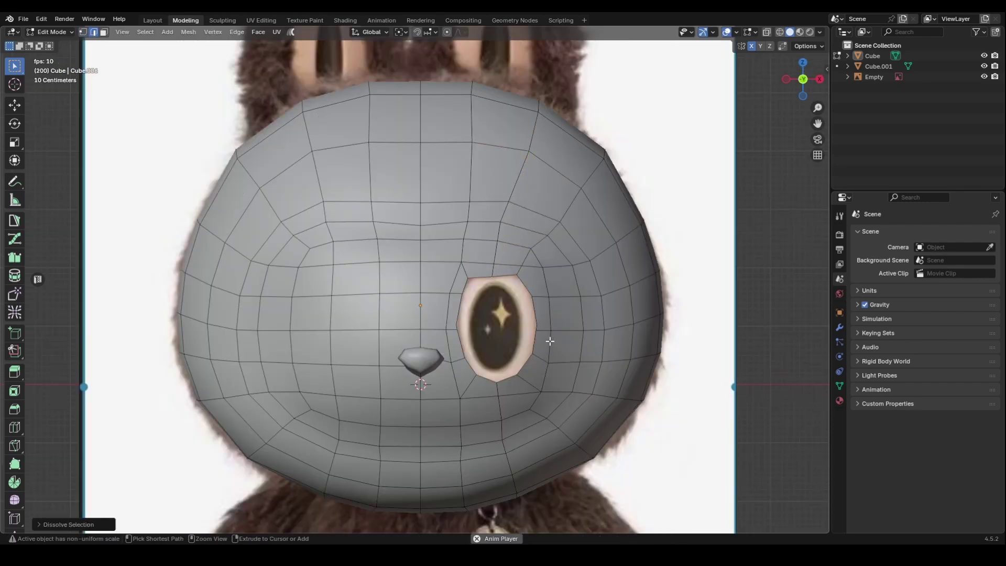
click(661, 271)
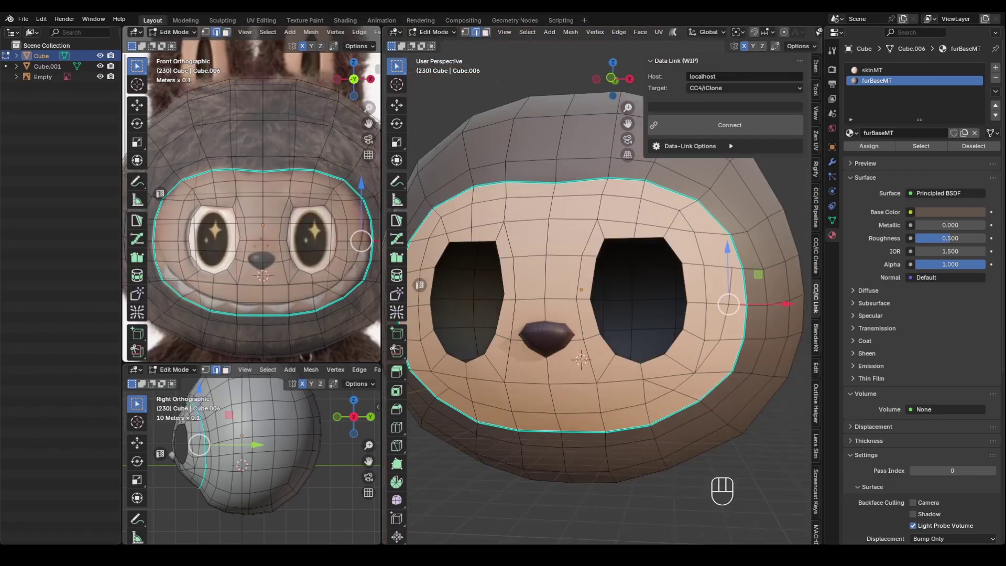
Dissolve the selected cheek edges beyond the lower outer corner of the +X eye
scroll(720, 340, up, 2)
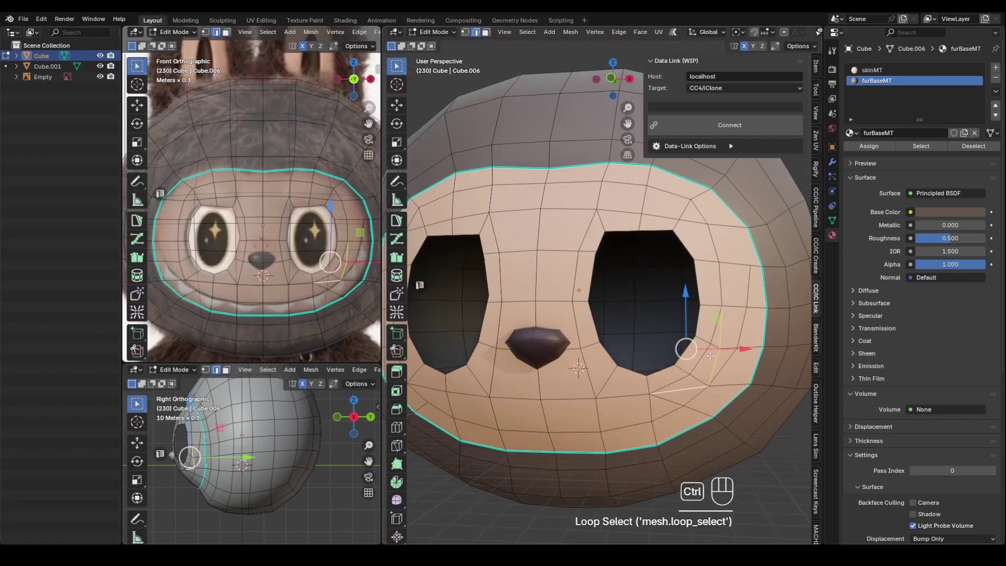
key(ctrl+x)
key(ctrl+z)
key(ctrl+x)
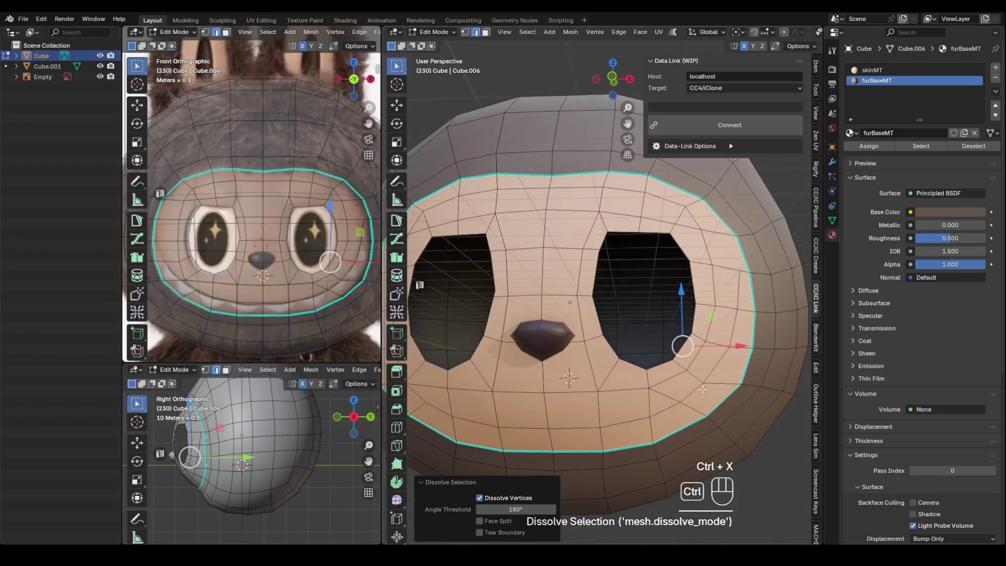
Knife new edges across the cheek from the eye hole's lower outer corner toward the face border
middle_drag(703, 389, 670, 370)
click(709, 406)
key(Return)
middle_drag(704, 401, 711, 410)
key(k)
click(669, 350)
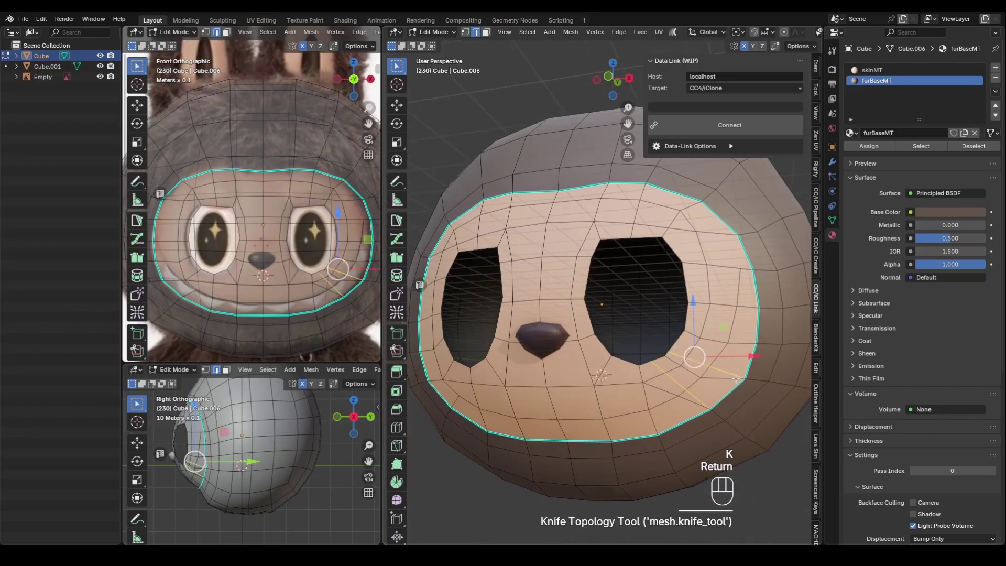
key(Return)
Select the surplus edges on the lower cheek and dissolve them
alt+click(714, 388)
alt+shift+click(692, 386)
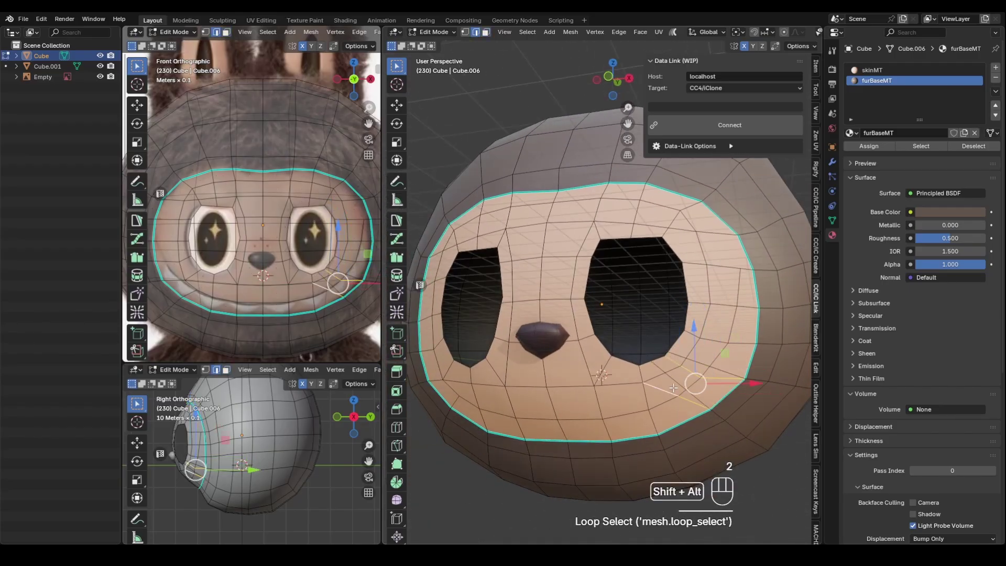
key(ctrl+x)
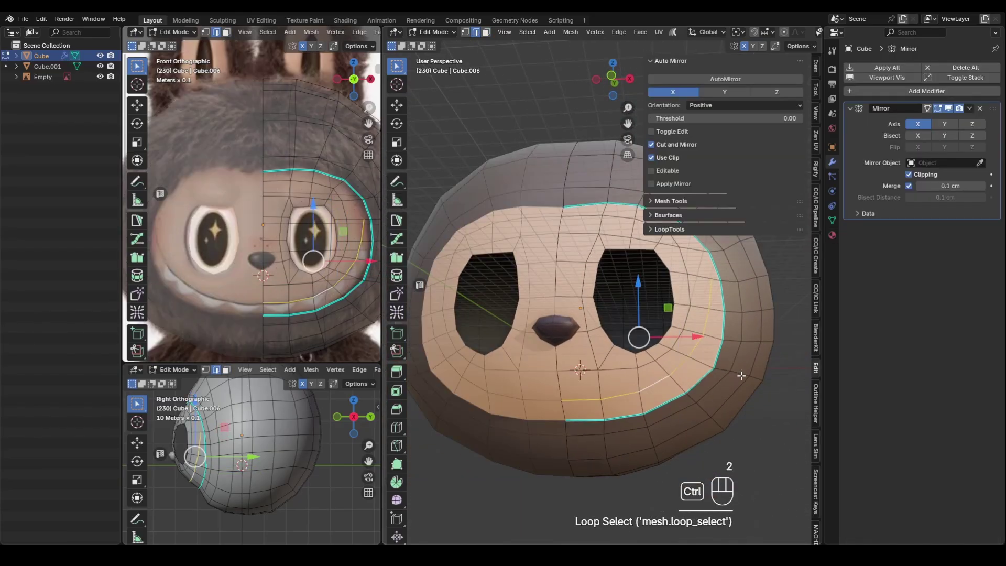
Bevel the mouth-line edges by about 0.244 cm and apply Shrink/Fatten of 0.134 cm to the resulting strip of faces
key(ctrl+b)
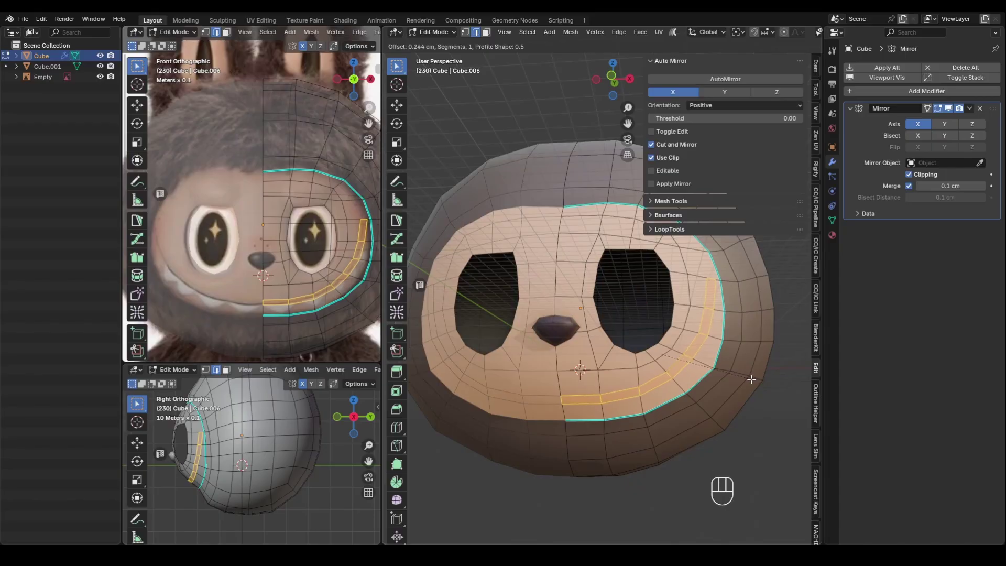
click(751, 379)
key(alt+s)
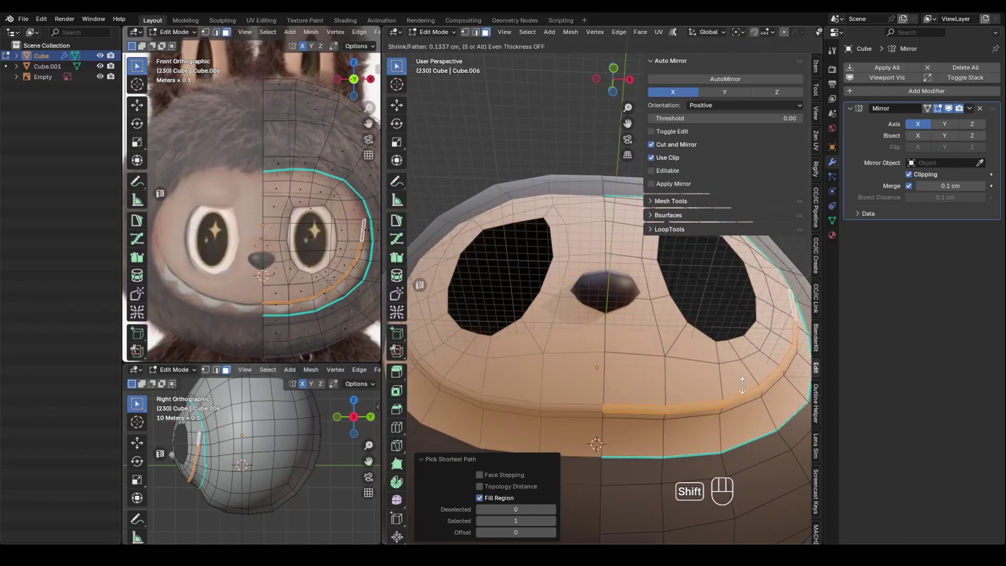
click(740, 378)
middle_drag(740, 378, 705, 424)
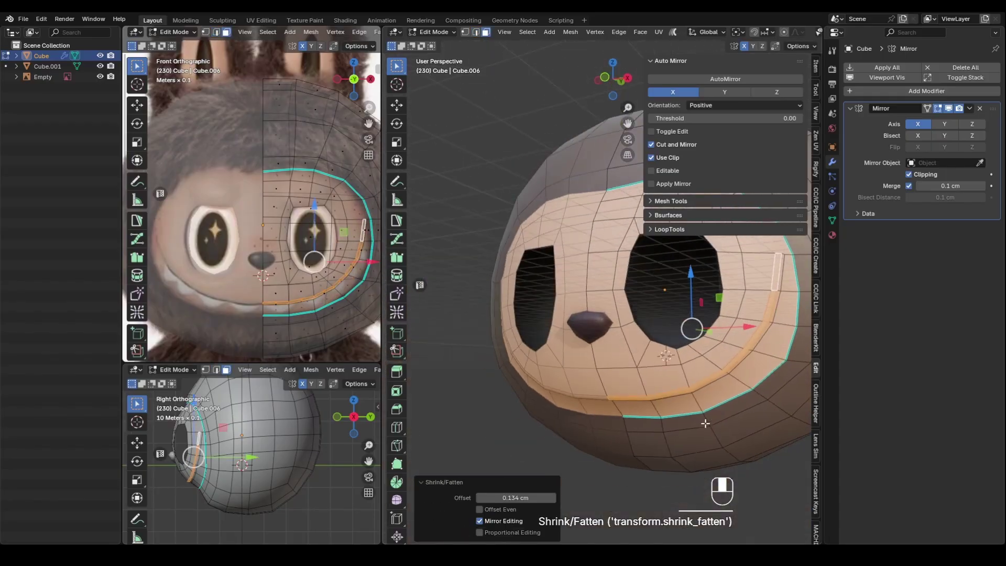
middle_drag(705, 423, 664, 368)
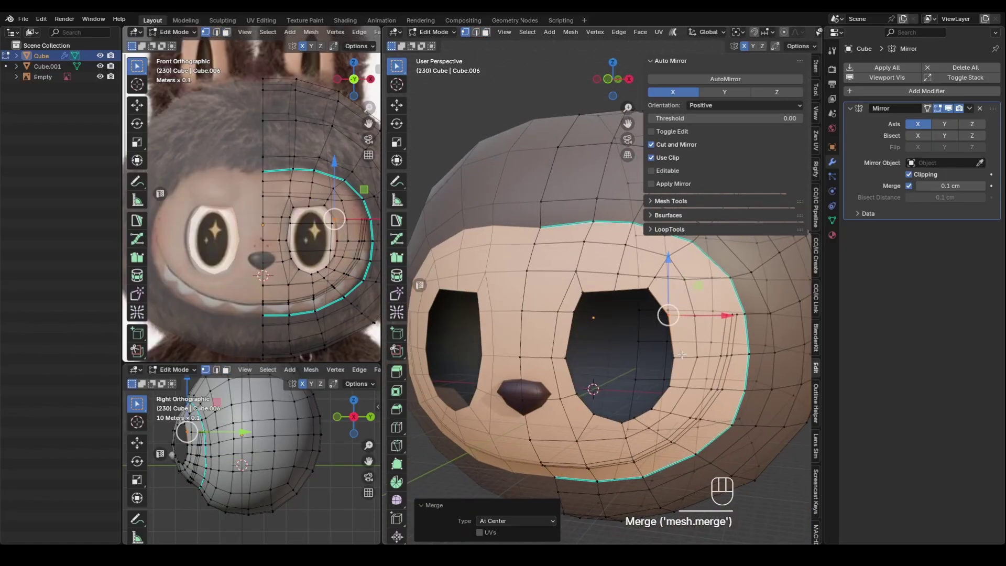
Select the edge loop around the eye hole and, in Normal orientation, push it into the head and shift it along its X axis
key(2)
alt+click(672, 343)
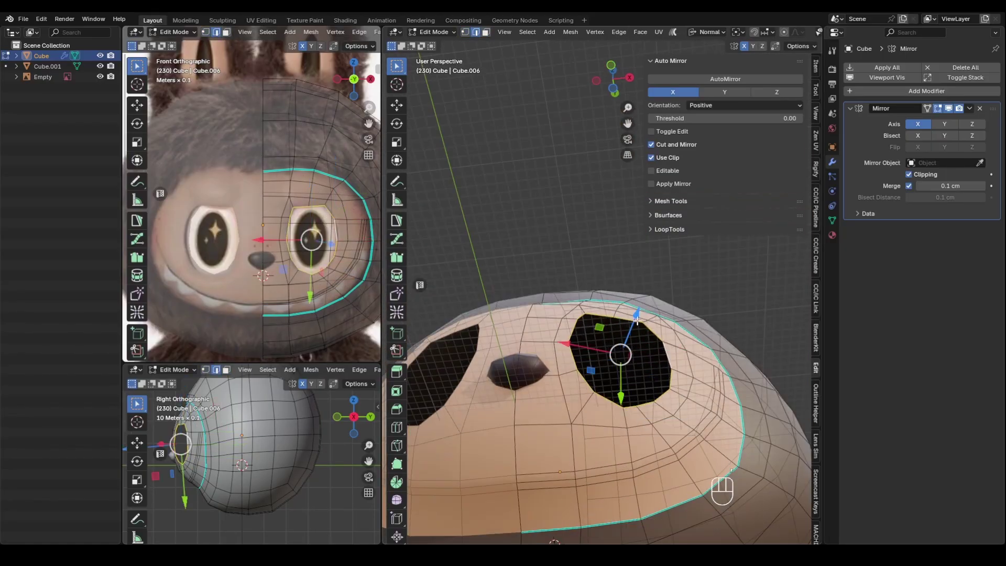
drag(637, 320, 632, 332)
middle_drag(632, 332, 639, 371)
drag(582, 356, 587, 357)
middle_drag(628, 371, 635, 326)
drag(635, 325, 633, 337)
drag(602, 355, 610, 356)
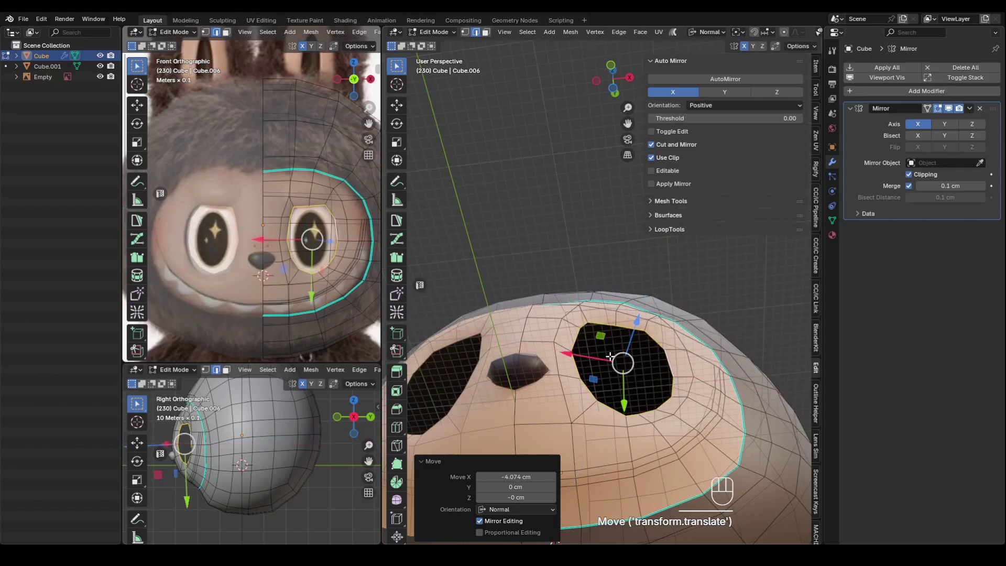
Add a UV sphere, enlarge it, and move it in the side view to the front of the head at eye height
key(shift+a)
mouse_move(567, 327)
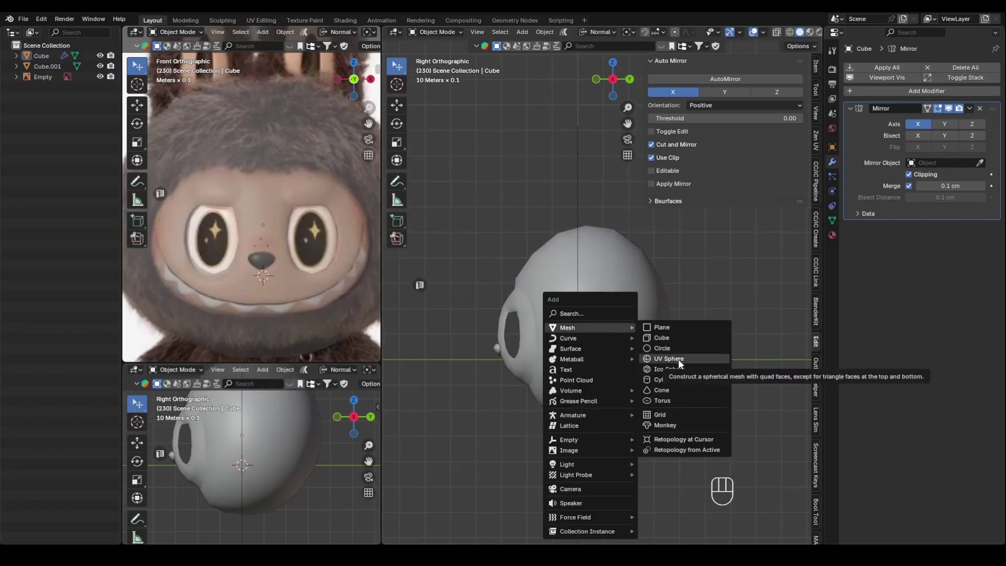
click(678, 360)
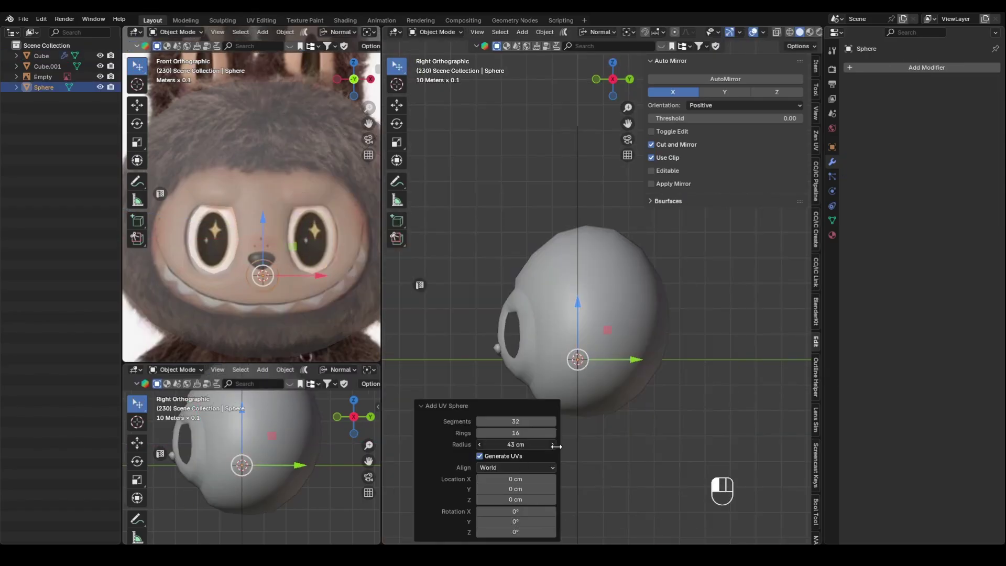
click(518, 430)
scroll(567, 375, up, 1)
drag(567, 375, 501, 342)
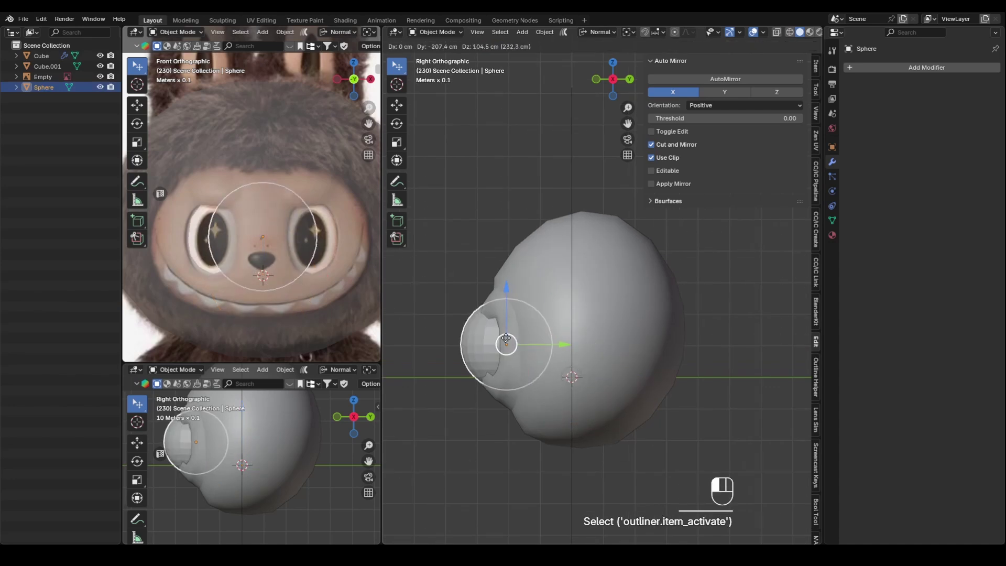
Rotate the sphere and flatten it to 0.432 along its Z axis, and move it 133.18 cm along X to the eye
key(r)
click(565, 351)
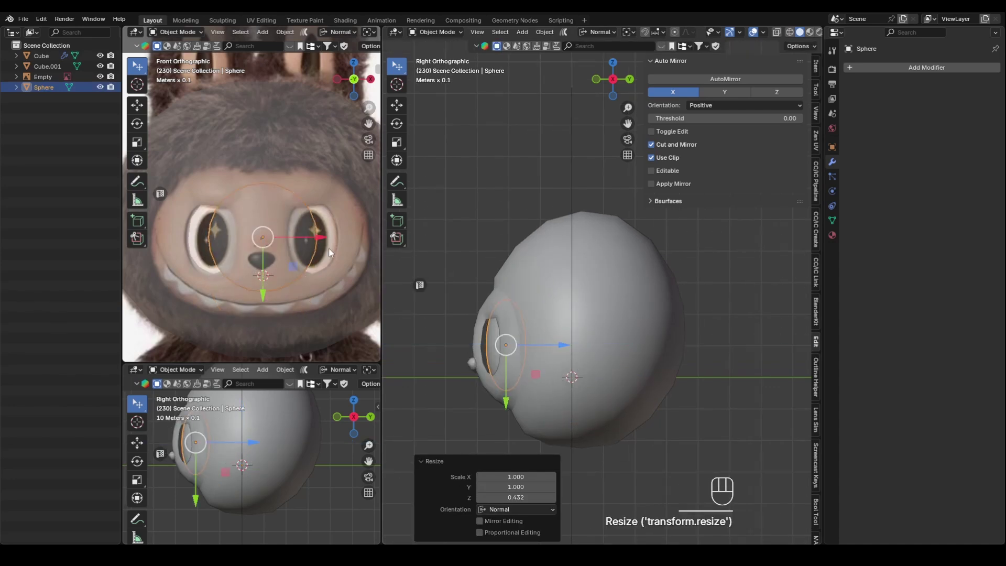
drag(321, 238, 371, 237)
Narrow the sphere along X into an upright oval that fills the +X eye opening
middle_drag(613, 341, 685, 345)
alt+middle_drag(581, 344, 652, 358)
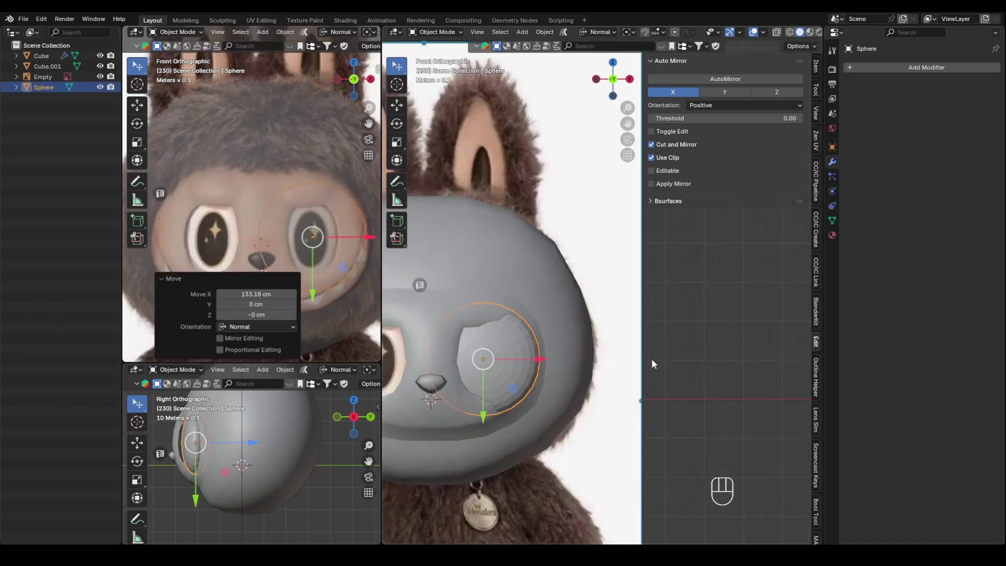
click(602, 363)
shift+middle_drag(572, 378, 642, 370)
ctrl+middle_drag(603, 374, 593, 351)
In Edit Mode, select the sphere's front pole vertex and grow the selection around it
key(Tab)
key(w)
click(580, 359)
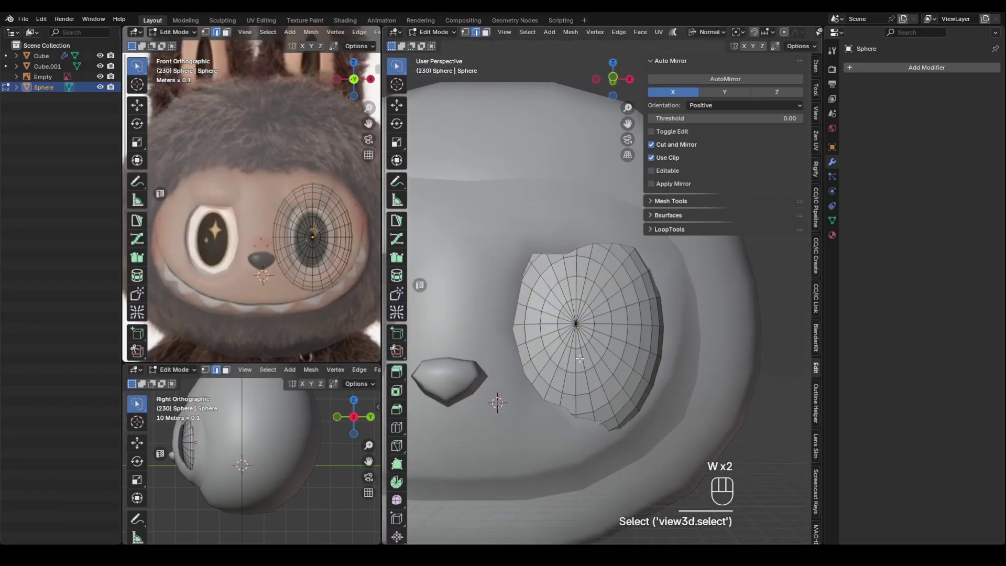
key(ctrl+KP_Add)
middle_drag(598, 349, 568, 374)
click(563, 338)
ctrl+middle_drag(569, 356, 571, 377)
key(ctrl+z)
key(ctrl+z)
key(ctrl+z)
key(ctrl+z)
Grow the selection to the pupil area and offset those faces along their normal to form the pupil's rim, and return to Object Mode
key(ctrl+KP_Add)
key(ctrl+KP_Add)
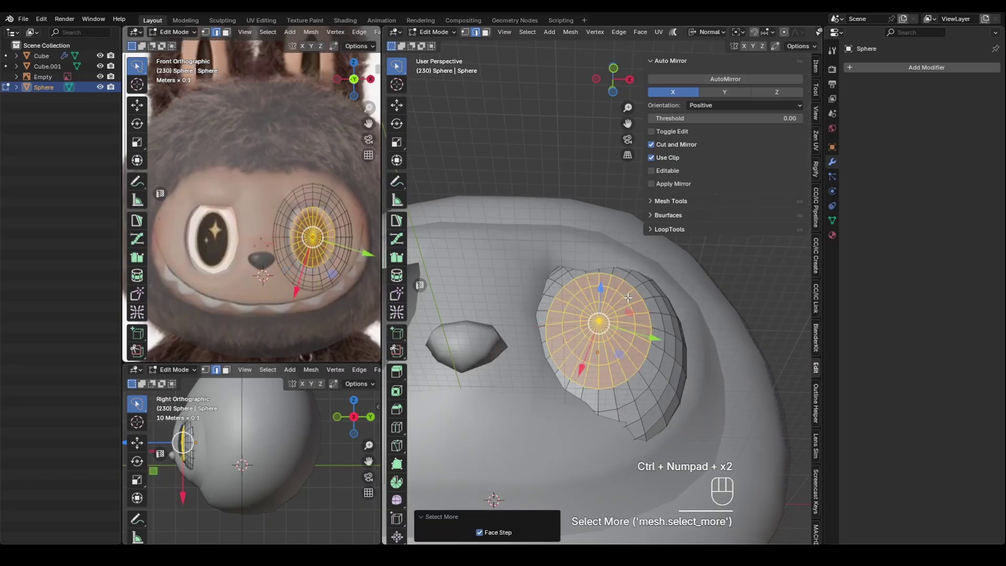
middle_drag(640, 321, 618, 275)
click(636, 304)
drag(598, 293, 598, 288)
click(599, 308)
middle_drag(626, 277, 646, 356)
key(Tab)
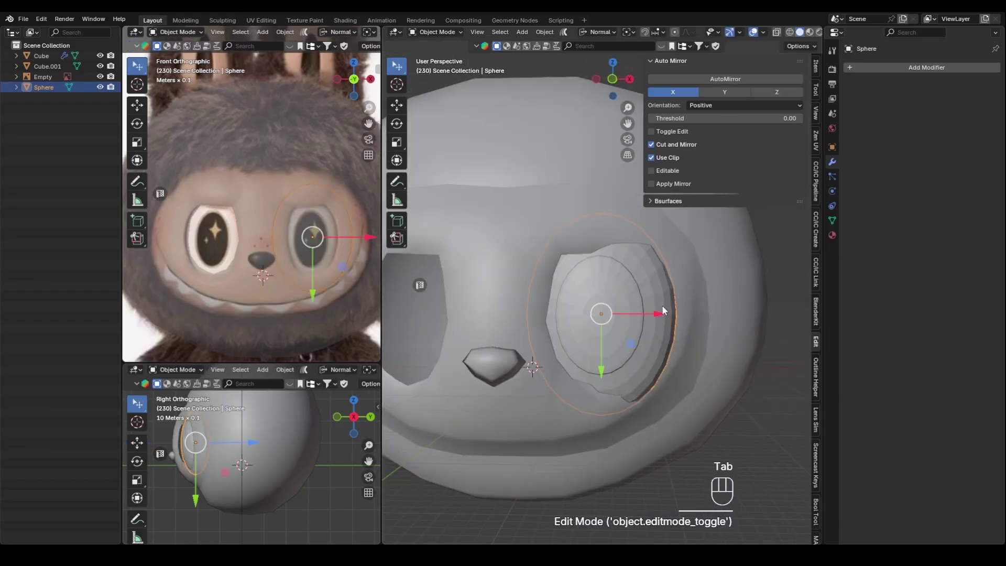
Scale the eye sphere to 0.968 along X
key(s)
key(x)
click(649, 318)
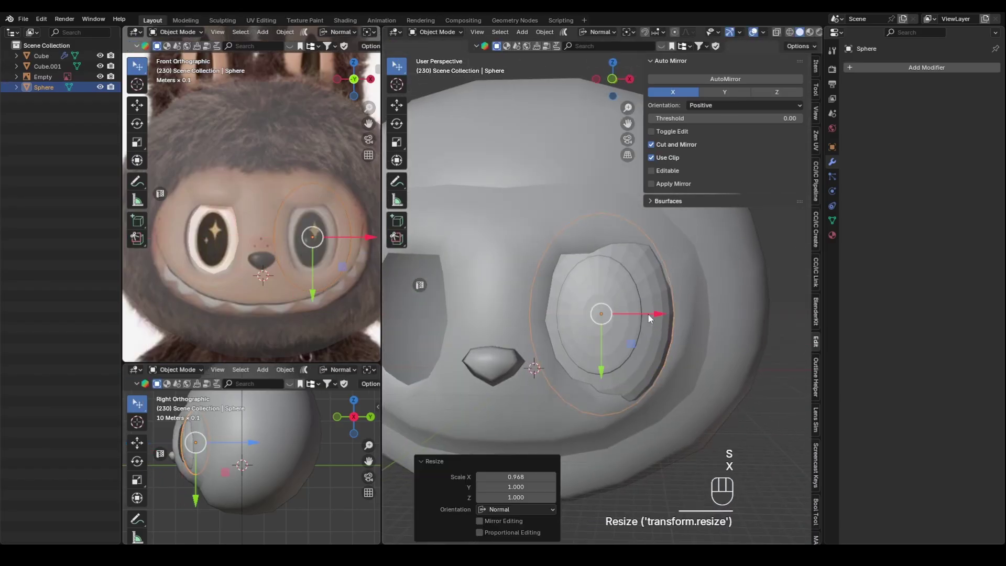
In the see-through front view with wireframes displayed, scale the eye sphere to 0.944 along X
key(KP_1)
key(alt+z)
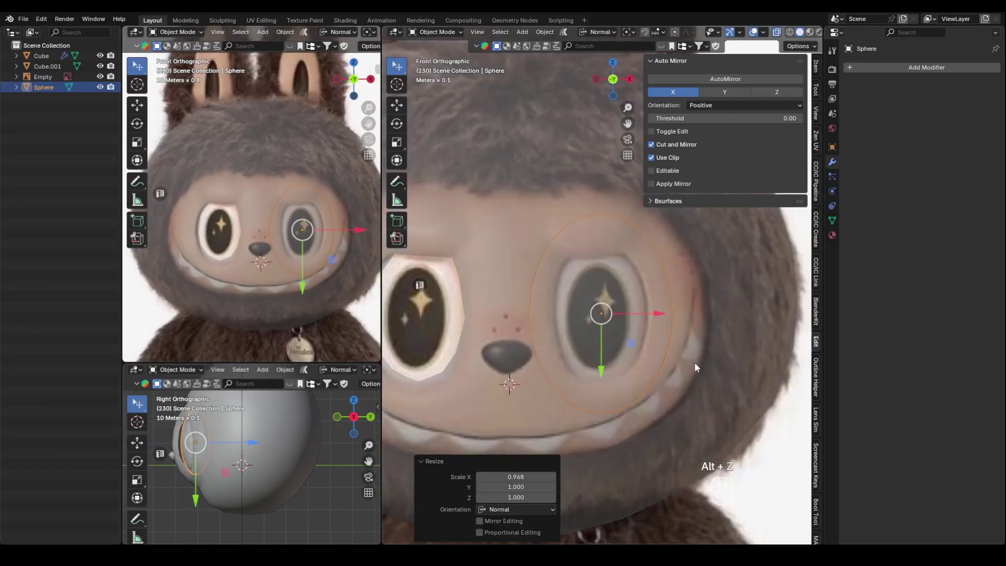
click(763, 33)
click(698, 271)
key(s)
key(x)
click(682, 309)
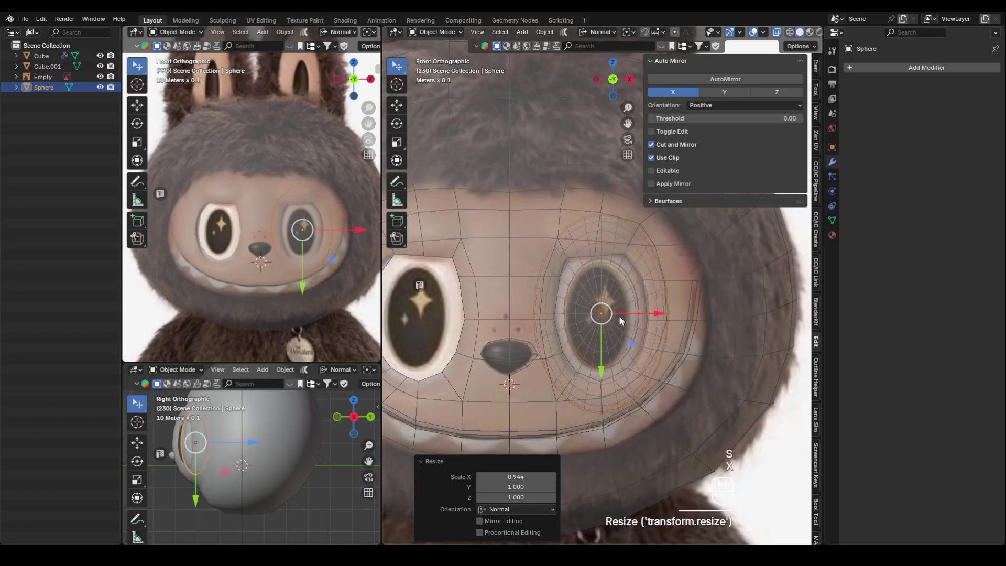
Move and resize the eye sphere so its pupil ring matches the dark pupil in the reference
drag(605, 324, 596, 333)
key(s)
click(667, 312)
Turn off X-ray and rotate the eye sphere -15.6° about its Y axis to follow the face's curvature
middle_drag(686, 335, 699, 373)
ctrl+middle_drag(698, 373, 702, 418)
key(alt+z)
click(692, 321)
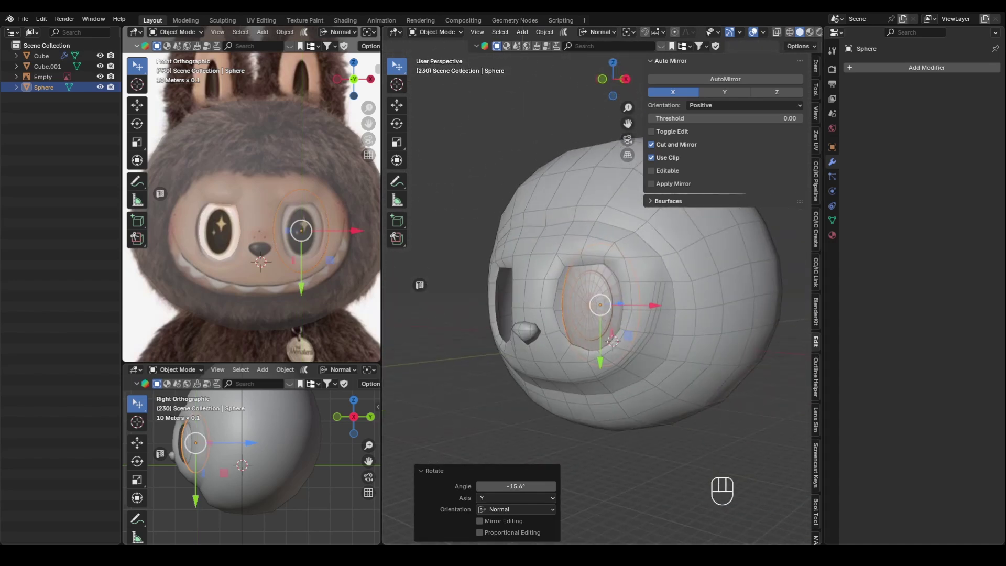
Mirror the eye sphere to the opposite eye opening with a Mirror modifier
middle_drag(627, 361, 651, 330)
mouse_move(651, 330)
ctrl+middle_down()
mouse_move(650, 312)
mouse_move(664, 383)
mouse_move(657, 314)
ctrl+middle_up()
click(874, 69)
click(871, 68)
click(870, 86)
click(731, 246)
On the head mesh, select two neighboring faces beside the eye and adjust their position in Global orientation, toggling proportional editing between moves
middle_drag(657, 314, 597, 333)
click(567, 316)
key(Tab)
key(3)
click(546, 311)
shift+click(569, 311)
key(comma)
click(620, 336)
key(o)
drag(611, 306, 621, 306)
middle_drag(624, 317, 603, 317)
key(o)
drag(620, 308, 618, 308)
Select the two head faces along the eye's outer side and move them slightly along Y with proportional editing
middle_drag(587, 330, 681, 358)
click(680, 317)
shift+click(679, 350)
key(o)
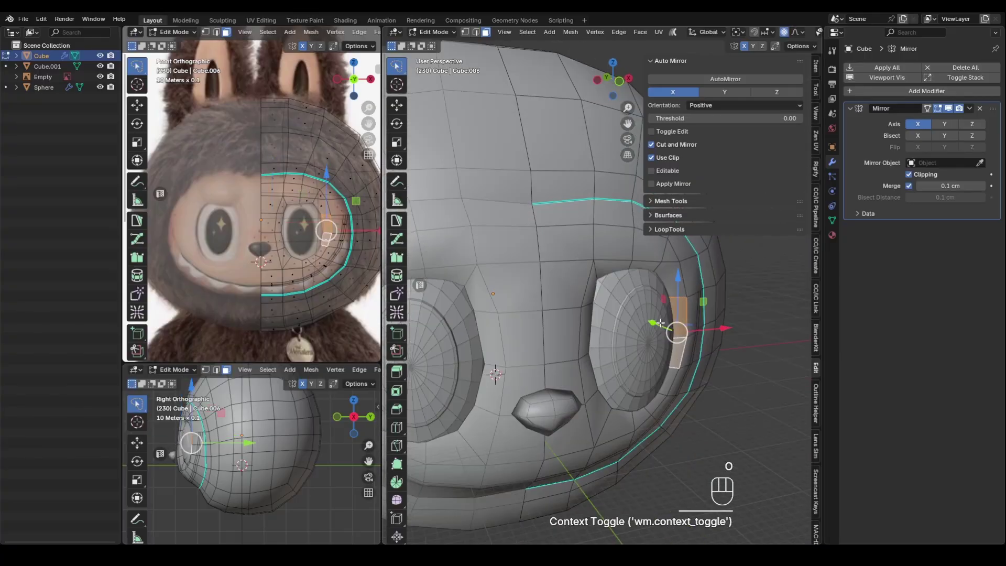
drag(658, 328, 664, 331)
middle_drag(664, 330, 634, 327)
Move the brow face above the eye -7.0914 cm along Y with proportional editing
scroll(634, 327, down, 1)
click(597, 268)
middle_drag(602, 293, 605, 346)
drag(594, 245, 594, 251)
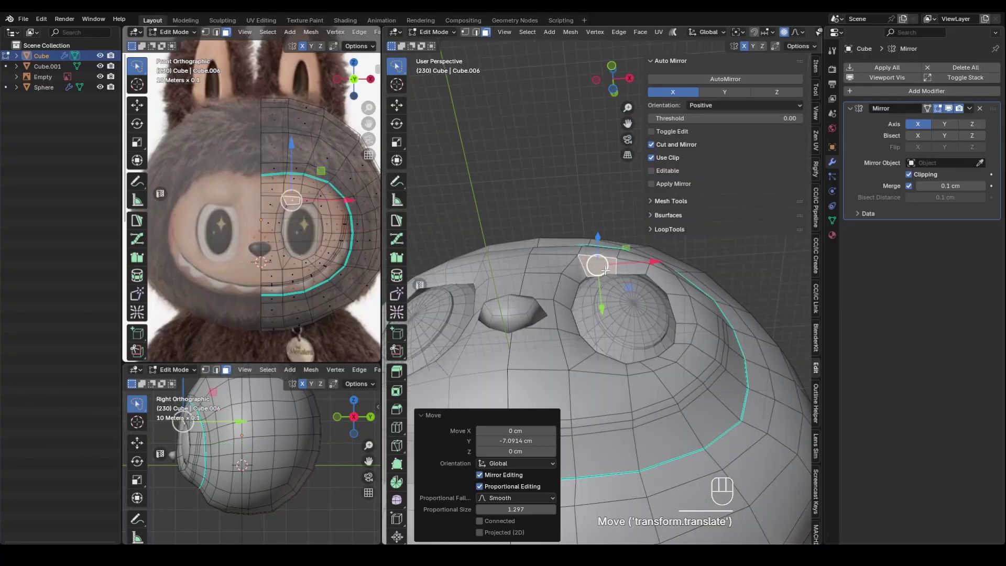
Select the eye sphere in object mode and move it -13.941 cm along X to match the reference eye in the front view
middle_drag(623, 406, 633, 357)
scroll(632, 357, down, 1)
scroll(633, 357, down, 2)
key(Tab)
click(705, 351)
click(621, 313)
key(KP_1)
key(alt+z)
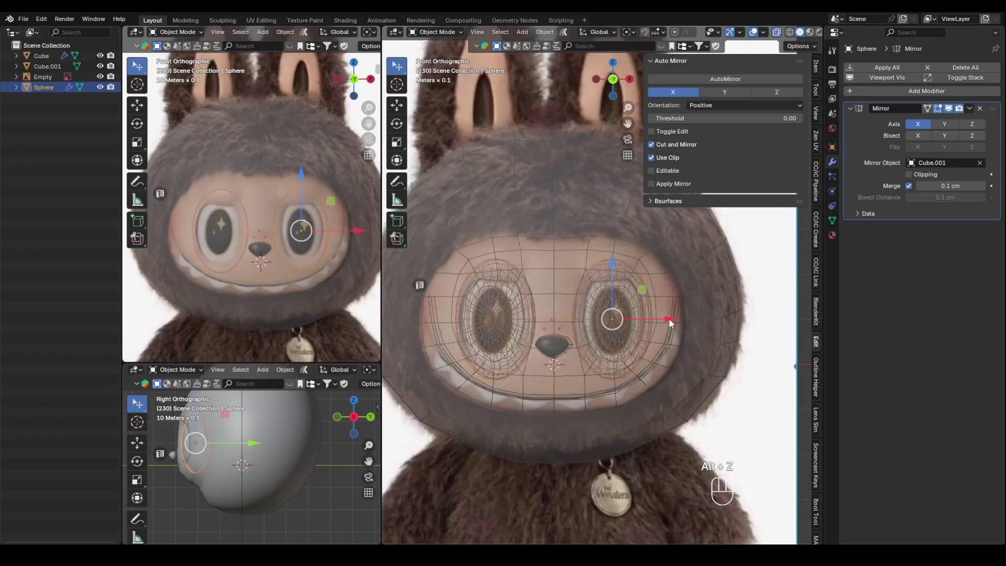
drag(665, 321, 657, 320)
click(661, 346)
middle_drag(661, 345, 651, 253)
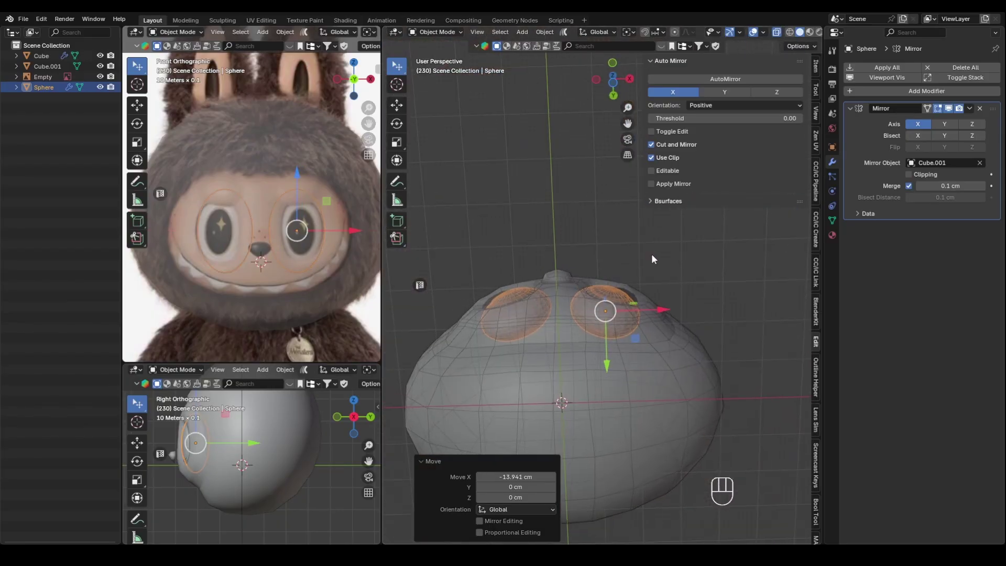
Scale the eye sphere along Z and adjust its position along Z so it fits the eye socket
key(s)
key(z)
click(640, 327)
key(g)
key(z)
click(636, 320)
middle_drag(637, 319, 626, 388)
key(g)
key(z)
click(623, 292)
Cut a new edge line below the eye socket on the head mesh with the Knife tool and adjust the vertex there
key(alt+z)
click(627, 389)
scroll(628, 403, down, 2)
click(630, 442)
middle_drag(630, 445, 665, 445)
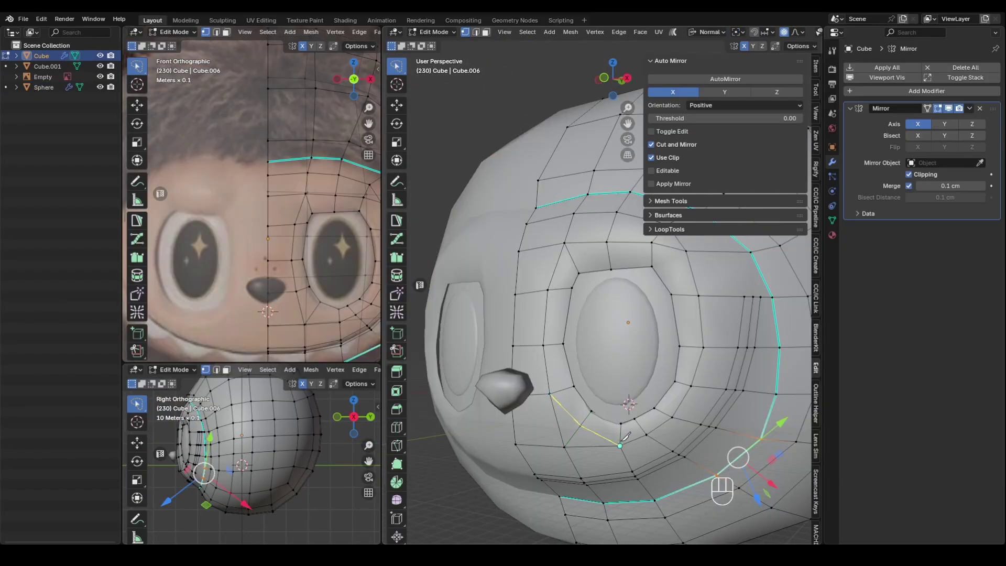
middle_drag(625, 437, 611, 430)
key(Return)
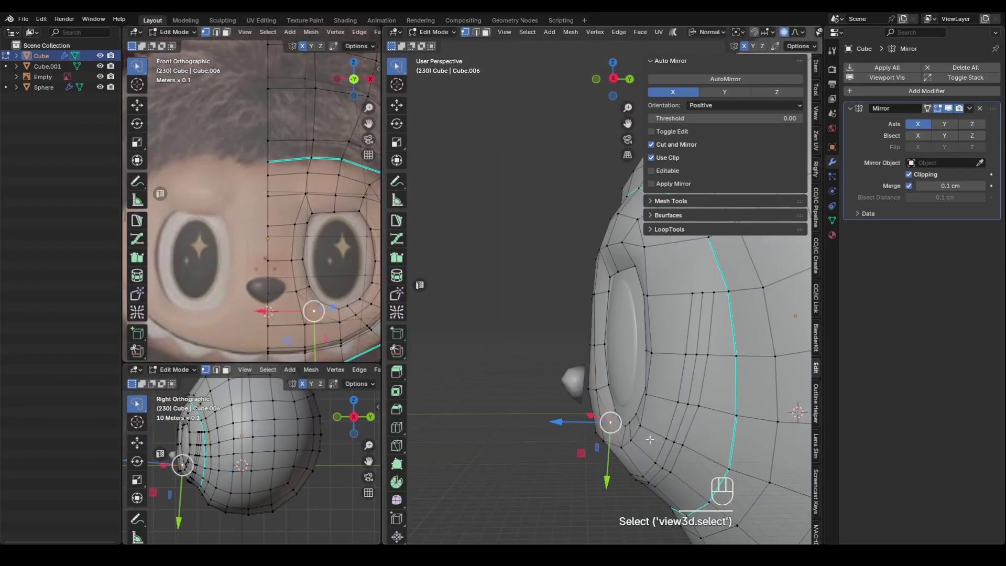
drag(631, 422, 631, 422)
mouse_move(632, 424)
middle_down()
mouse_move(707, 440)
mouse_move(751, 423)
middle_up()
key(Tab)
click(707, 442)
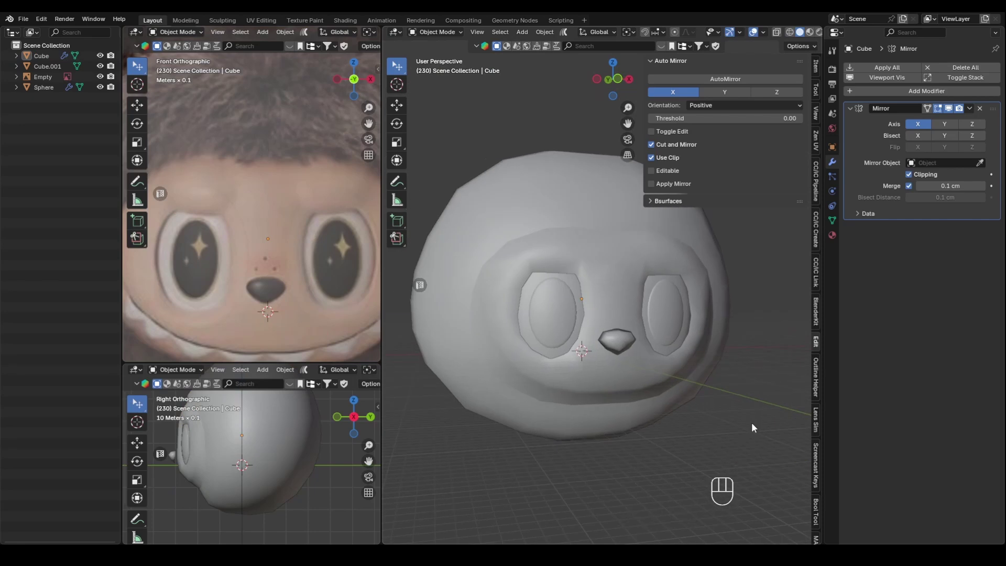
Shrink the selected mouth-line edges inward with Shrink/Fatten at an offset of -0.15 cm and mark them sharp
ctrl+drag(535, 235, 640, 286)
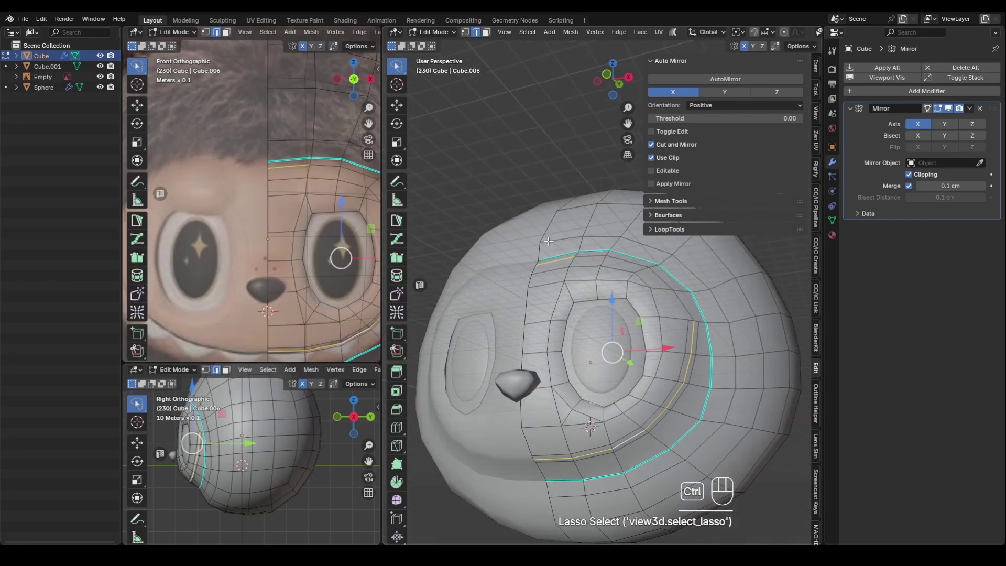
middle_drag(548, 241, 702, 430)
key(alt+s)
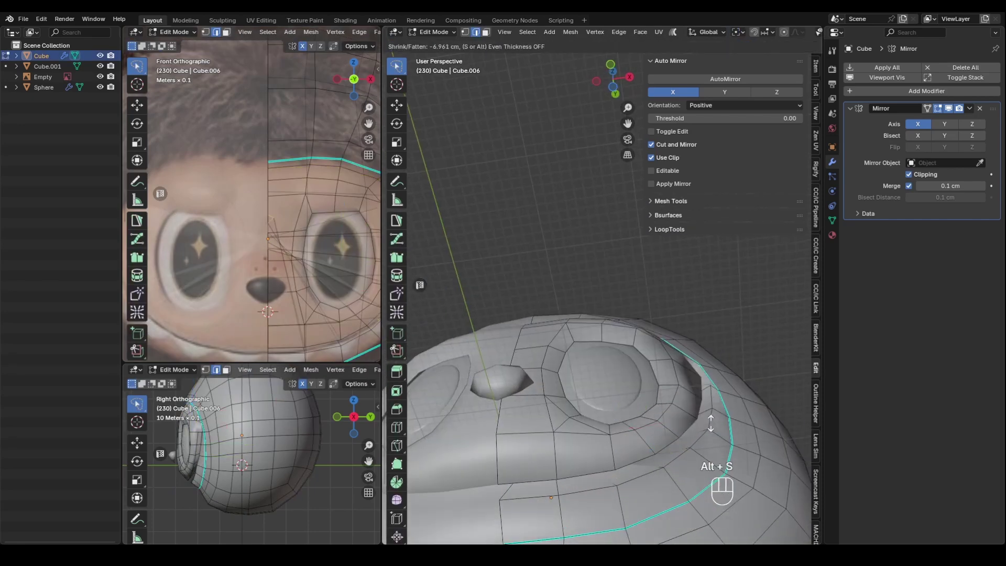
click(673, 429)
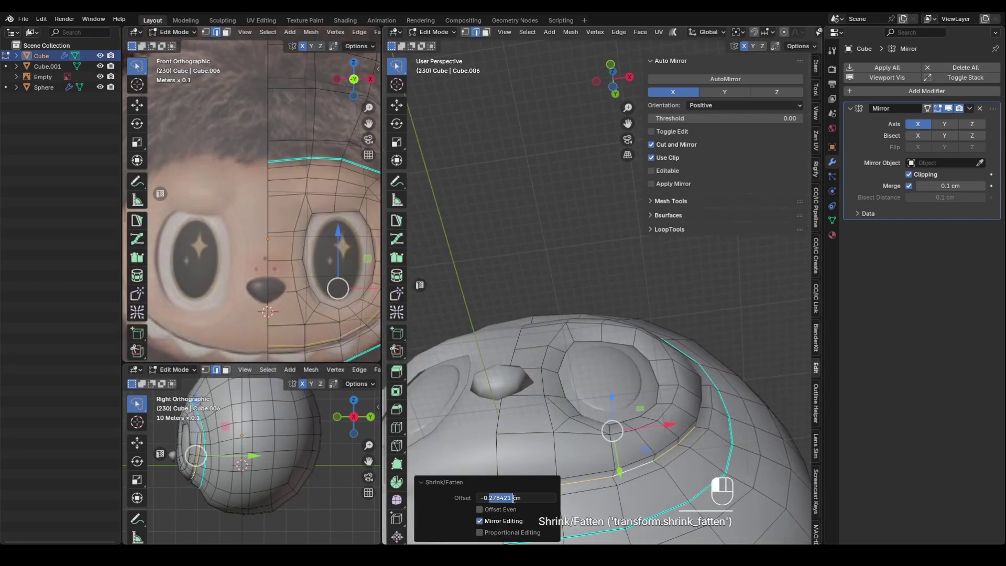
text(1)
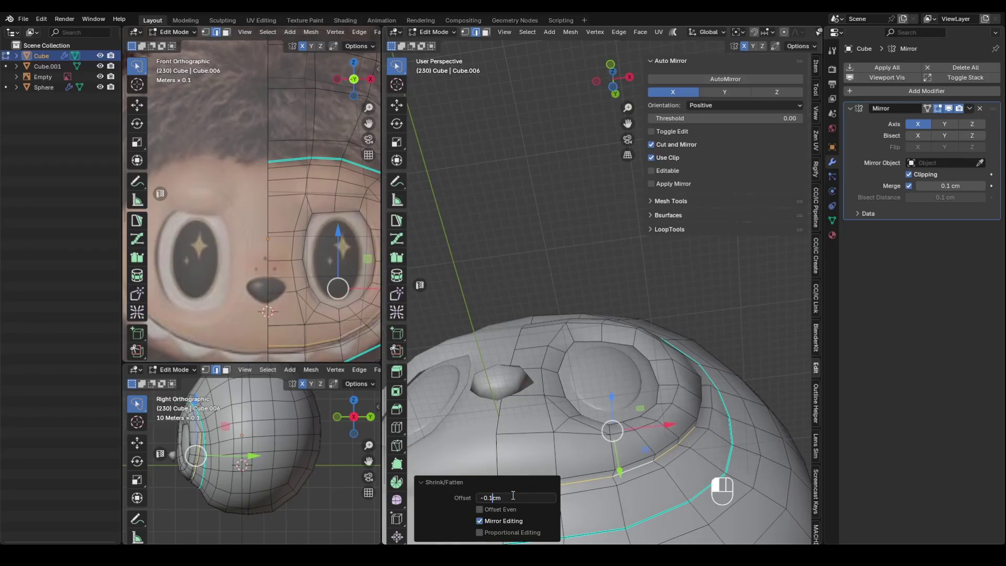
text(5)
key(Return)
right_click(692, 416)
click(692, 416)
click(738, 361)
mouse_move(734, 366)
middle_down()
mouse_move(685, 476)
mouse_move(740, 443)
mouse_move(656, 416)
mouse_move(737, 442)
mouse_move(732, 423)
middle_up()
Switch the viewport to material preview and give the eye sphere the existing teethMT material
key(Tab)
key(z)
scroll(681, 408, up, 3)
click(646, 397)
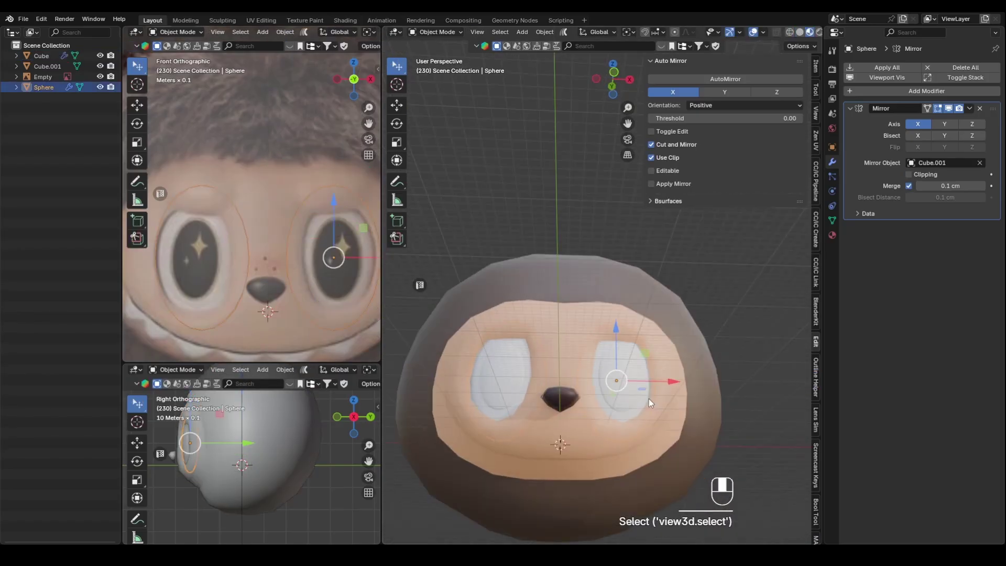
click(831, 235)
click(850, 112)
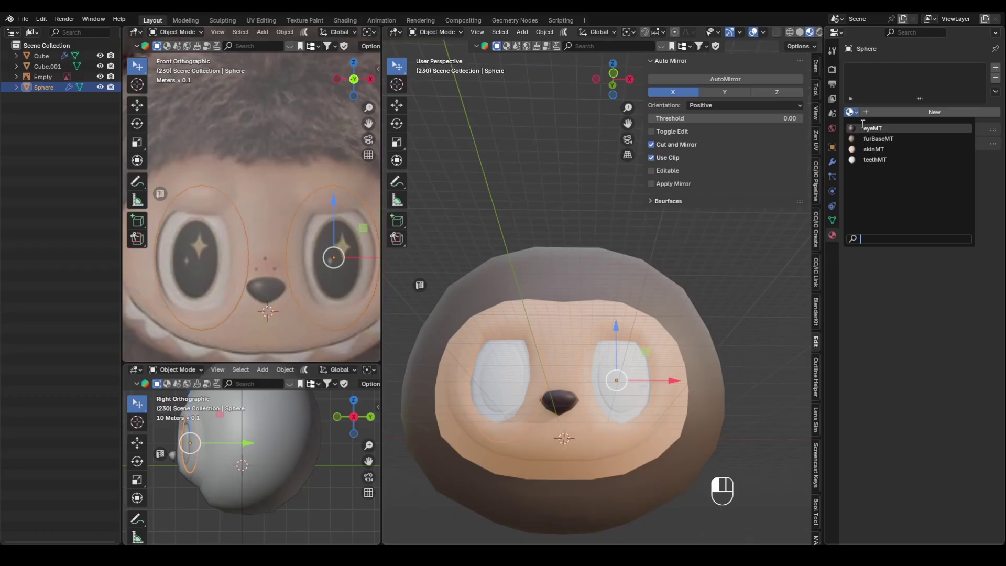
click(874, 159)
middle_drag(748, 282, 726, 301)
click(851, 112)
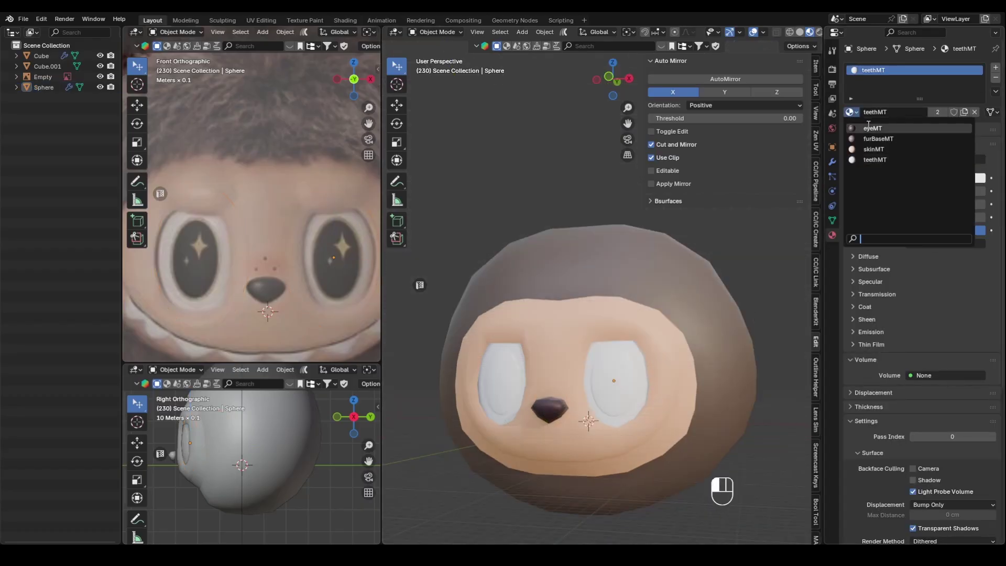
click(872, 127)
click(930, 178)
click(932, 231)
key(ctrl+z)
key(ctrl+z)
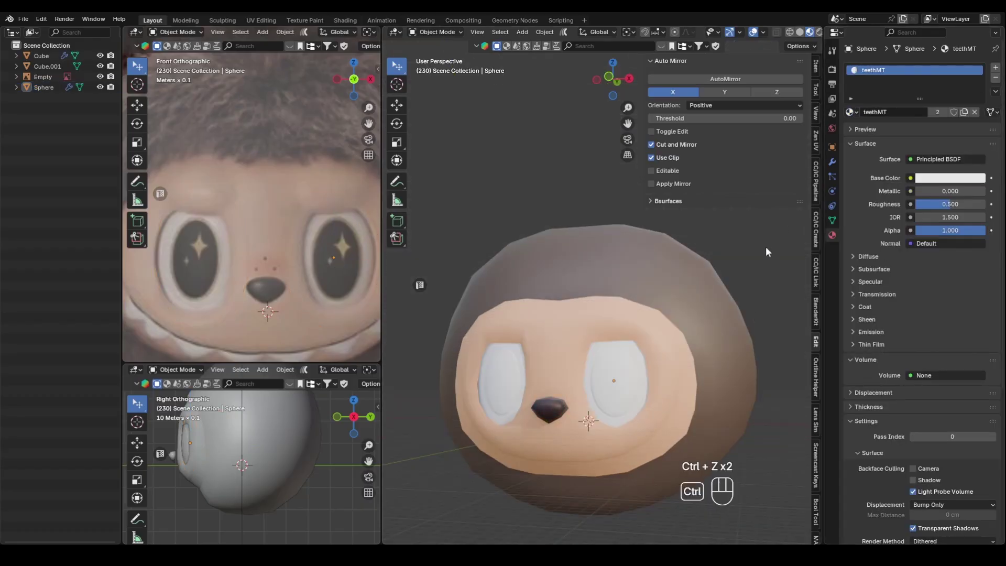
Replace the eye's material with the existing dark one, and assign a new white material named eyeMT to the faces around the iris
click(851, 112)
click(871, 124)
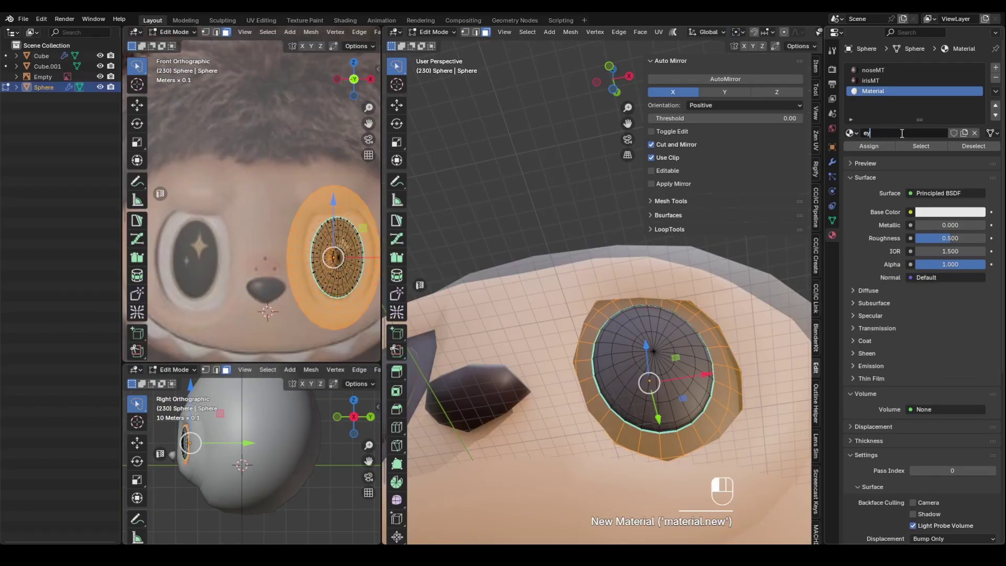
click(869, 146)
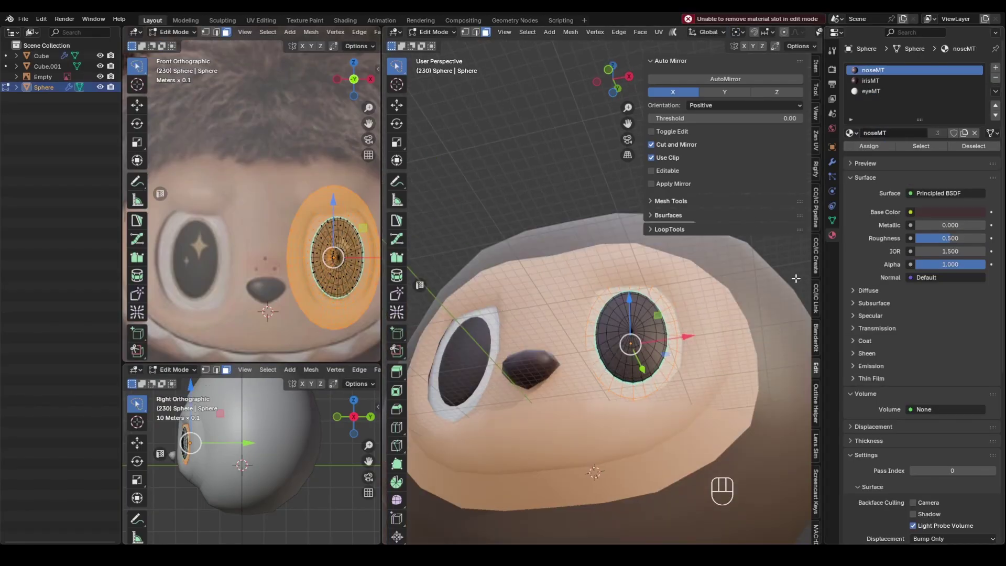
Add a cube, raise it along Z to the top of the head, subdivide it at level 1 and scale it by 4.601
key(Tab)
click(634, 329)
key(shift+a)
click(746, 313)
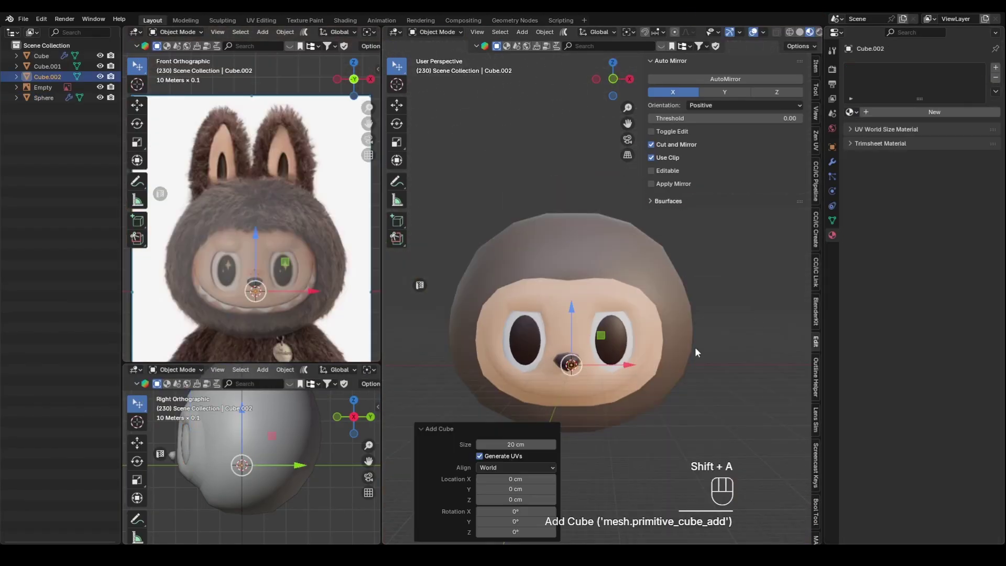
drag(572, 308, 569, 139)
scroll(645, 268, up, 3)
key(ctrl+1)
key(s)
click(812, 160)
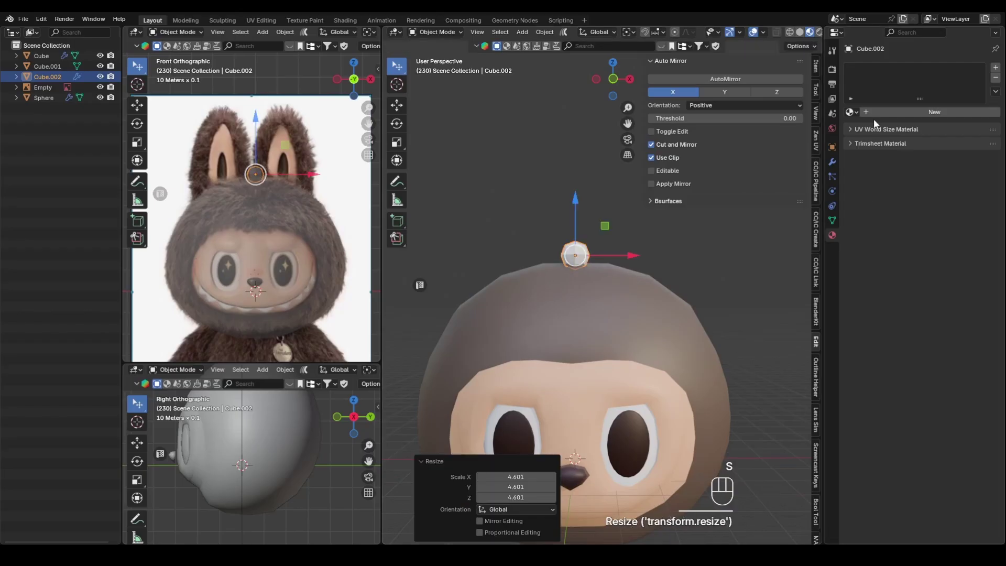
Apply the subdivision, move the rounded cube 146.28 cm along X to the ear position and enlarge it to the ear's width
click(832, 162)
click(882, 71)
key(s)
click(650, 282)
drag(636, 256, 691, 269)
key(s)
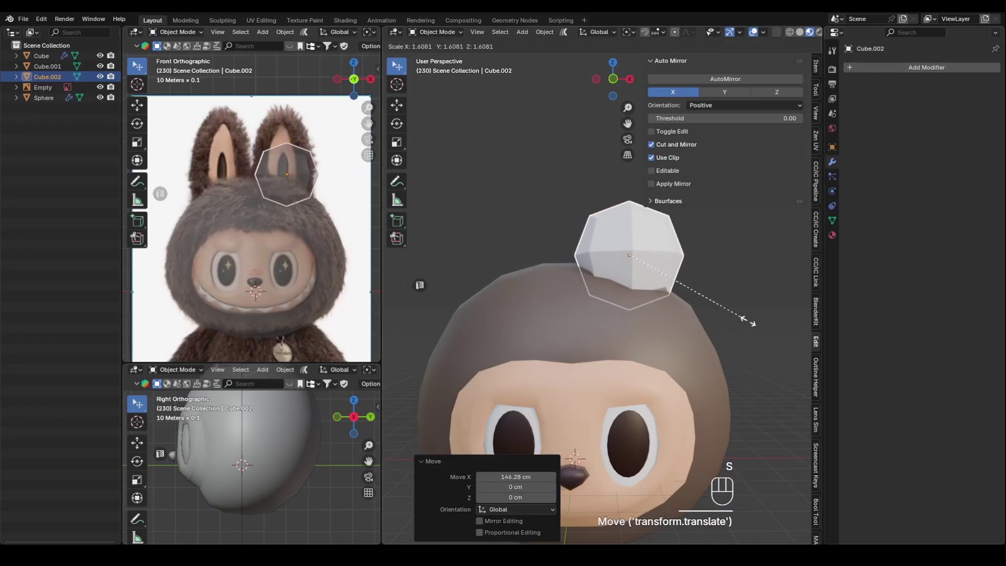
Select the upper half of the ear shape in the front view and separate it into its own object
key(Tab)
alt+middle_drag(742, 323, 641, 288)
click(773, 279)
drag(694, 278, 590, 235)
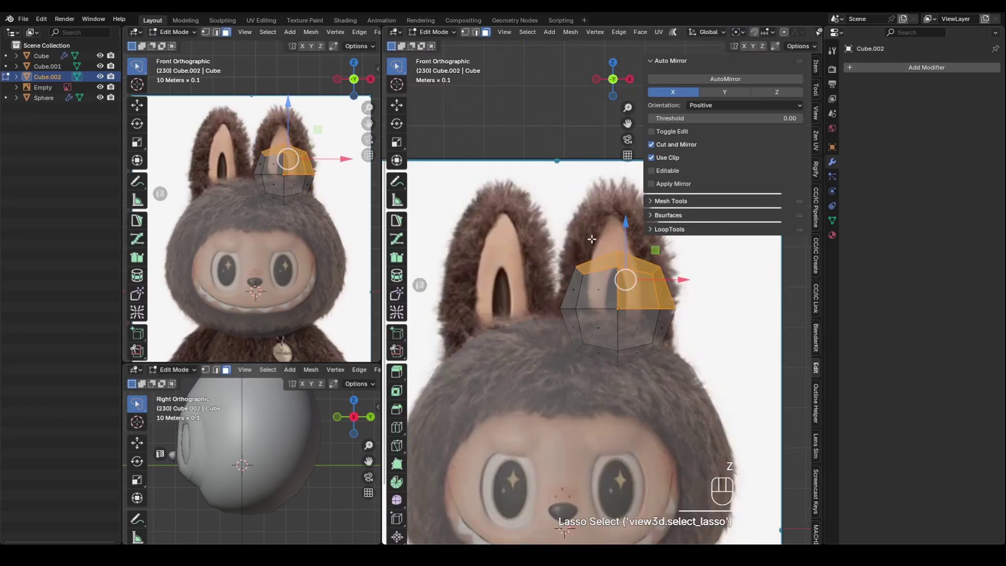
shift+middle_drag(591, 236, 572, 284)
drag(673, 293, 529, 293)
key(p)
click(637, 341)
Raise the separated upper half about 191 cm along Z to the reference ear tip and join it with the lower half
key(Tab)
key(Tab)
key(Tab)
click(636, 335)
drag(599, 300, 599, 226)
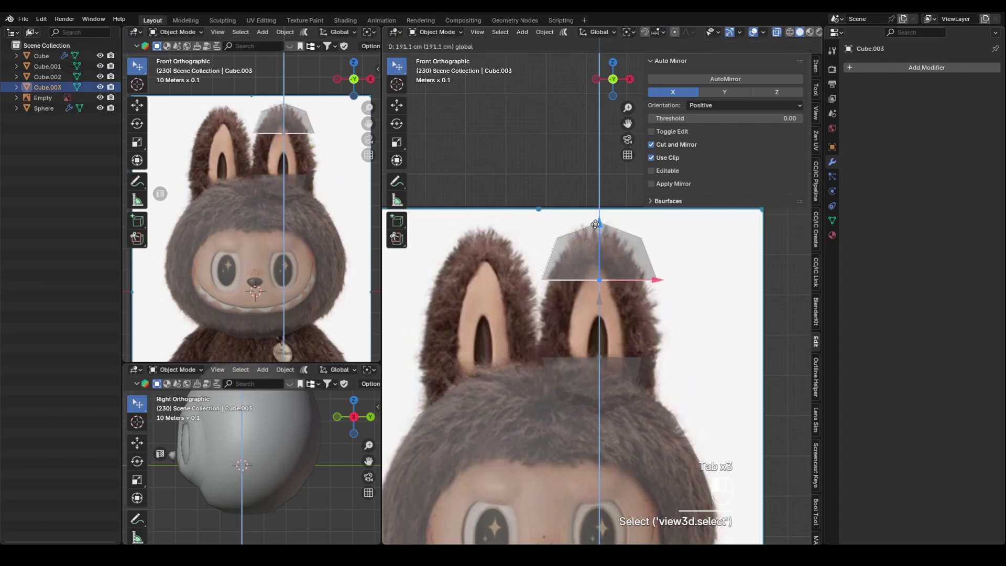
shift+click(633, 369)
key(ctrl+j)
Select the open edge loops of both ear halves and connect them with the LoopTools Bridge
key(Tab)
key(2)
middle_drag(637, 287, 625, 289)
alt+click(621, 283)
right_click(609, 173)
mouse_move(609, 172)
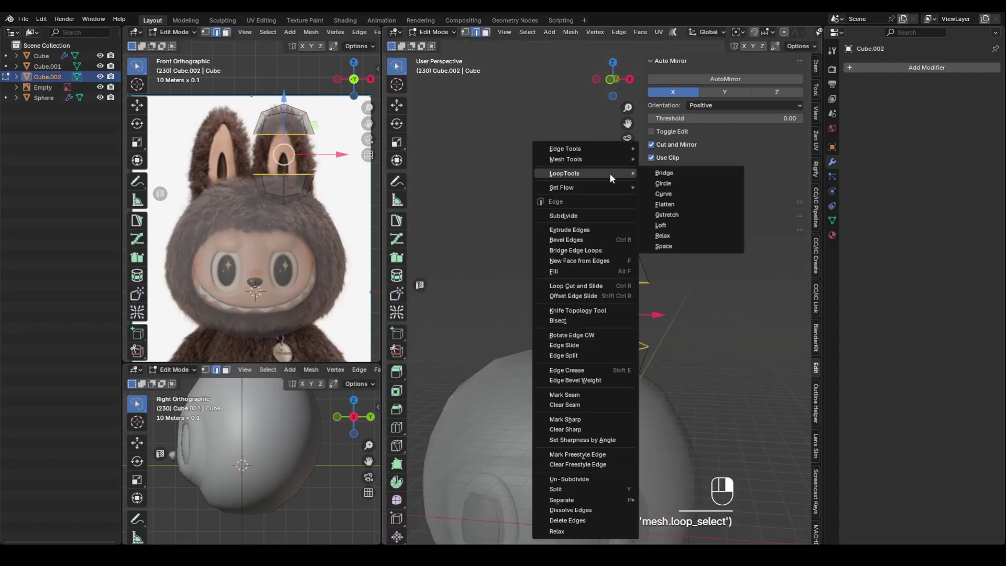
click(673, 171)
Scale the ear's tip edges along X with proportional editing and lower them slightly along Z to match the reference
mouse_move(649, 353)
middle_down()
mouse_move(658, 356)
mouse_move(655, 372)
middle_up()
drag(666, 283, 613, 213)
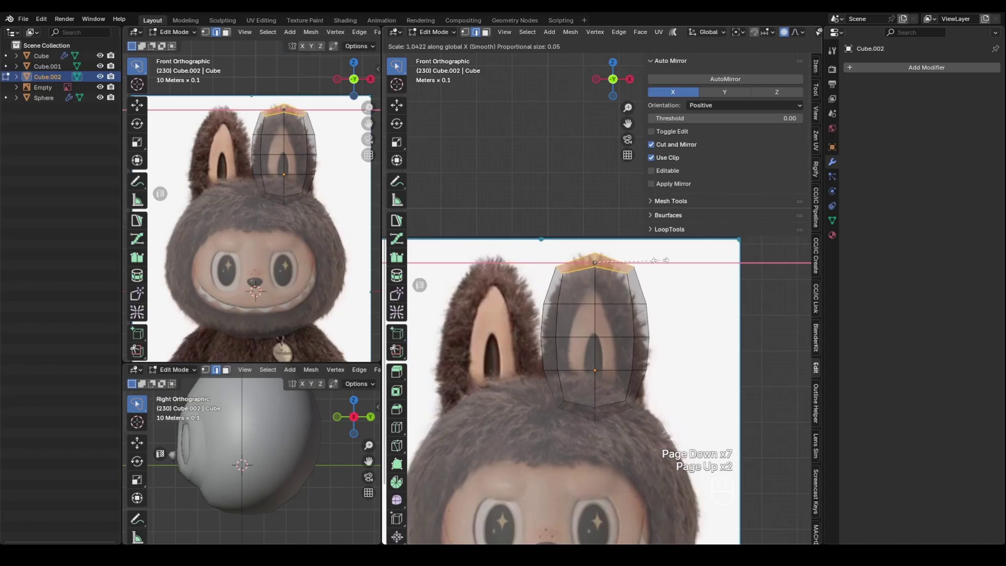
key(Page_Up)
key(Page_Up)
click(637, 262)
drag(595, 241, 595, 248)
Thin the ear along Y in the side view and move it 109.78 cm along Y on the head
key(KP_3)
key(Tab)
key(s)
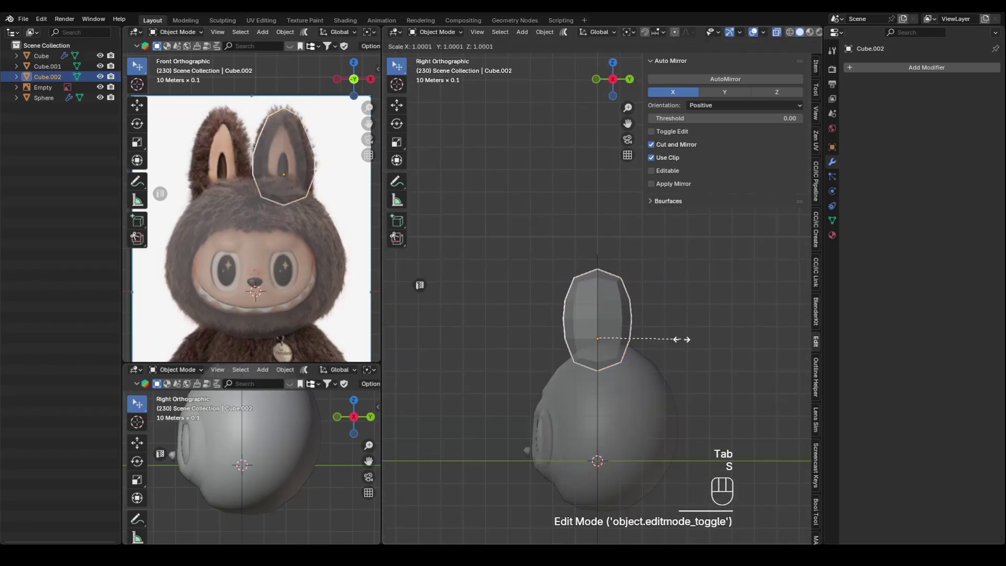
click(654, 338)
drag(663, 338, 682, 338)
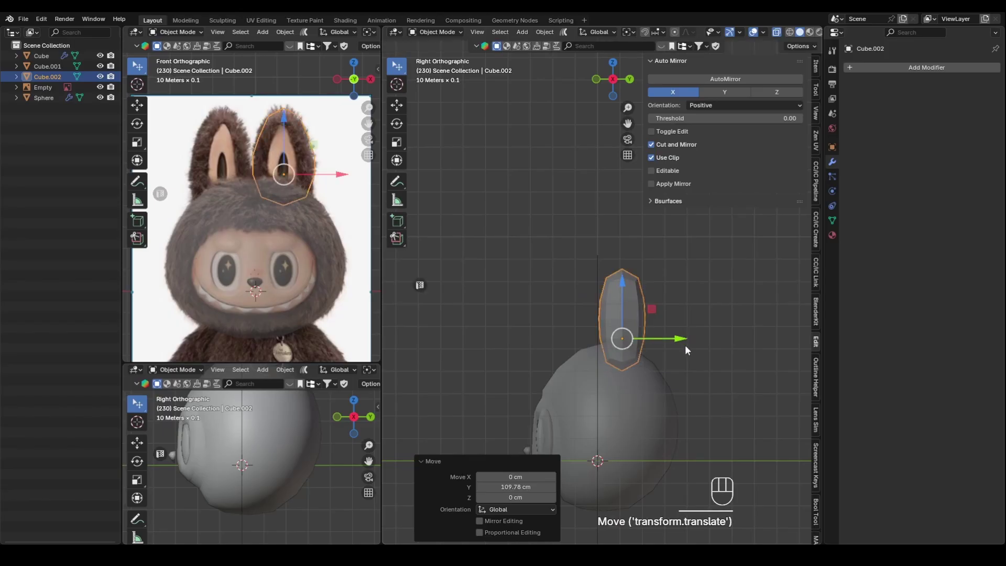
shift+middle_drag(685, 349, 709, 296)
On the head mesh, reshape the upper front profile in the side view, switching proportional editing between attempts
key(Tab)
click(682, 371)
key(Tab)
click(678, 370)
key(Tab)
ctrl+middle_drag(629, 385, 616, 337)
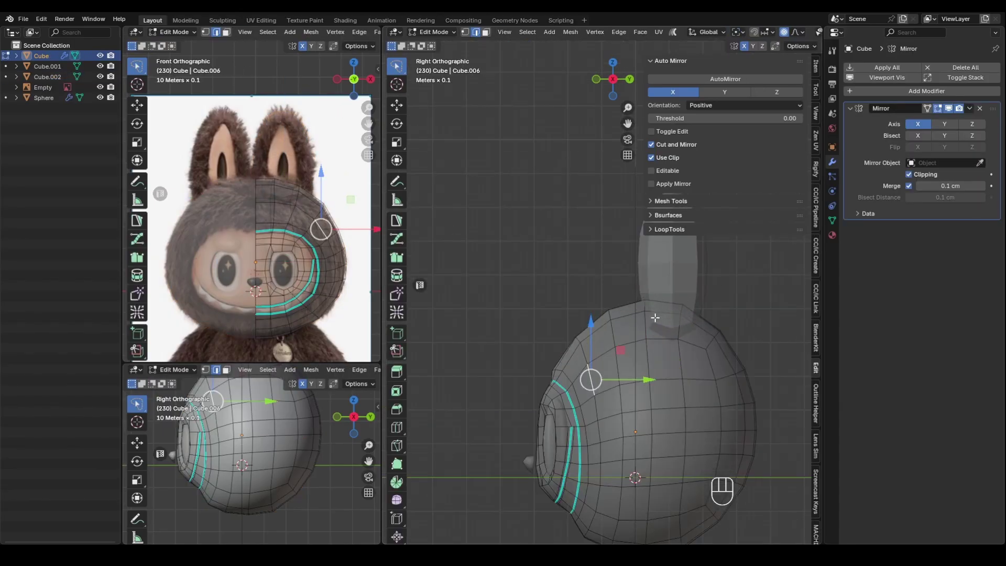
drag(561, 322, 588, 324)
drag(577, 299, 577, 291)
key(ctrl+z)
key(o)
drag(598, 333, 574, 320)
key(Tab)
middle_drag(741, 379, 765, 408)
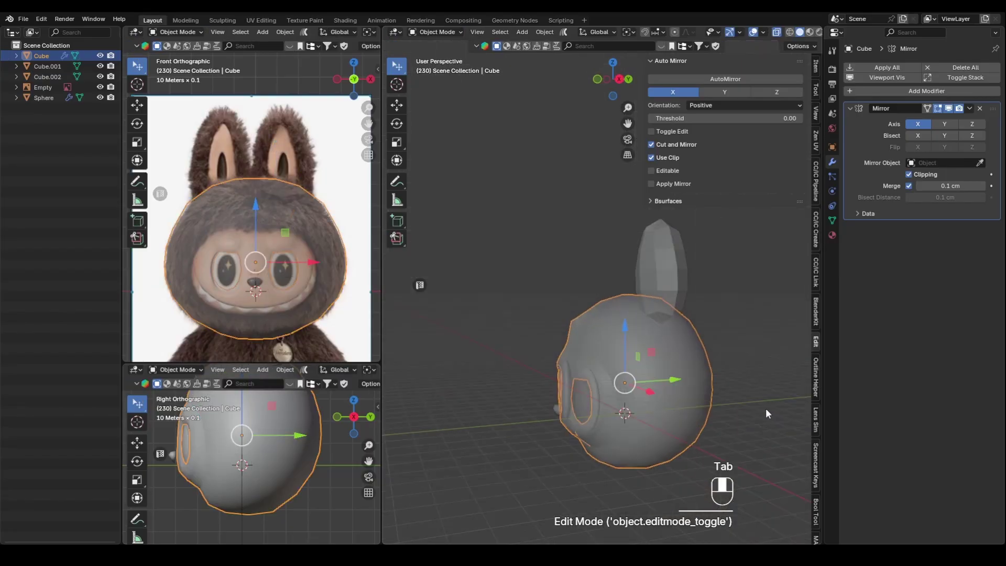
Select the rear vertices near the ear's tip and move them -12.162 cm along Y with proportional editing
key(alt+z)
mouse_move(700, 398)
middle_down()
mouse_move(771, 391)
mouse_move(662, 374)
middle_up()
mouse_move(707, 230)
shift+middle_down()
mouse_move(684, 265)
mouse_move(654, 272)
shift+middle_up()
click(619, 264)
key(Tab)
mouse_move(617, 239)
mouse_down()
mouse_move(638, 246)
mouse_move(589, 240)
mouse_move(642, 240)
mouse_move(630, 240)
mouse_up()
key(alt+z)
key(ctrl+z)
key(ctrl+z)
mouse_move(632, 266)
mouse_down()
mouse_move(617, 244)
mouse_move(630, 260)
mouse_up()
drag(640, 254, 636, 256)
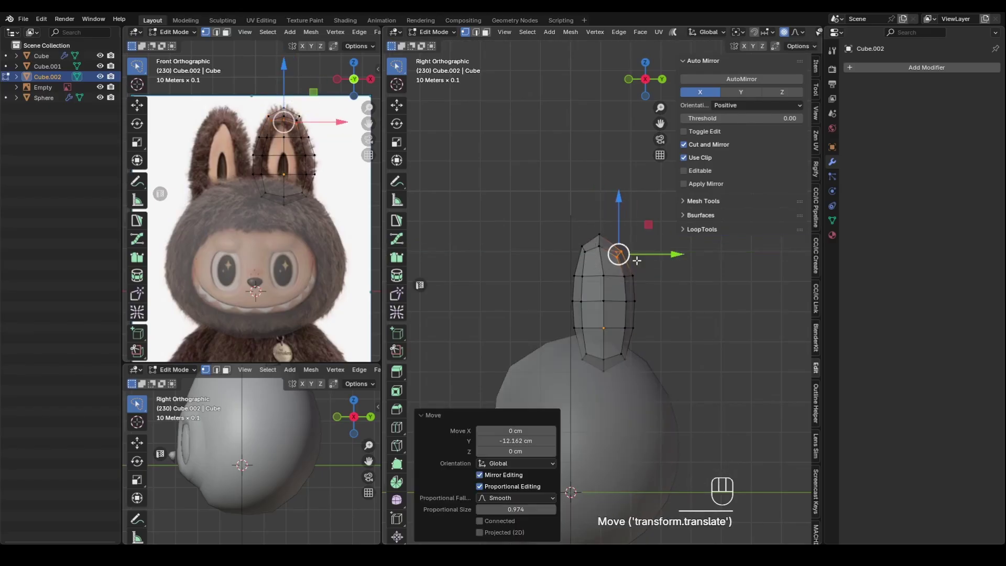
Widen the ear's base along Y, and move the rear vertices below the tip -27.8 cm along Y with proportional editing
mouse_move(632, 347)
mouse_down()
mouse_move(632, 369)
mouse_move(690, 361)
mouse_up()
key(Page_Down)
mouse_move(576, 345)
mouse_down()
mouse_move(589, 365)
mouse_move(601, 356)
mouse_up()
drag(620, 276, 636, 283)
drag(654, 276, 646, 276)
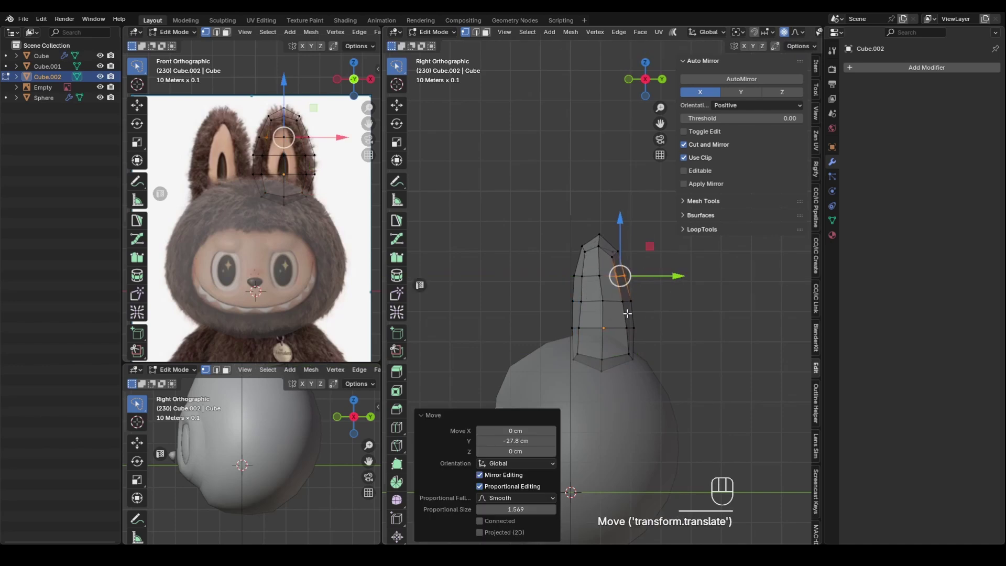
Move the ear's rear middle vertices and the rear vertices above them slightly forward along Y to smooth the back curve
drag(626, 313, 635, 294)
drag(648, 302, 644, 302)
drag(617, 264, 630, 283)
drag(652, 275, 649, 275)
key(Tab)
middle_drag(648, 276, 679, 331)
Select the ear's bottom vertices in the front view and move them up along Z
key(KP_1)
key(Tab)
mouse_move(608, 367)
mouse_down()
mouse_move(598, 358)
mouse_move(556, 366)
mouse_move(652, 359)
mouse_up()
key(ctrl+z)
key(ctrl+z)
key(ctrl+z)
drag(634, 365, 616, 362)
drag(602, 326, 602, 313)
Select the ear's middle vertex rows in the front view and scale them along X to fit the reference outline
drag(547, 351, 578, 359)
drag(650, 291, 661, 288)
key(s)
key(x)
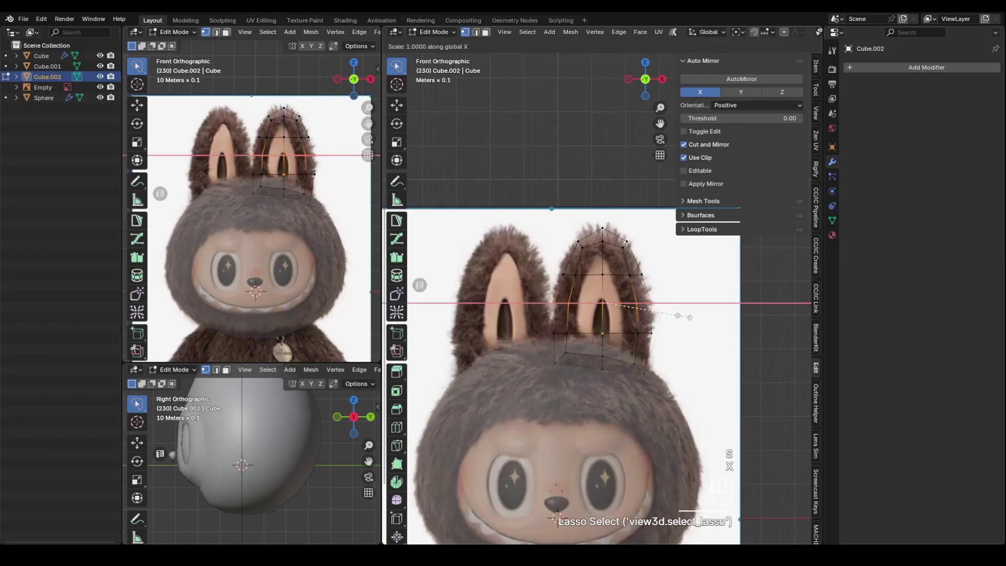
click(670, 316)
drag(552, 266, 654, 281)
click(654, 279)
Adjust the vertices at the ear's base in the front view so the bottom edge follows the head's slope
mouse_move(660, 323)
mouse_down()
mouse_move(666, 341)
mouse_move(652, 387)
mouse_up()
click(663, 353)
drag(697, 374, 693, 374)
drag(640, 318, 639, 311)
drag(647, 356, 651, 381)
drag(638, 311, 637, 306)
middle_drag(791, 342, 718, 335)
alt+middle_drag(716, 373, 707, 370)
drag(705, 368, 676, 404)
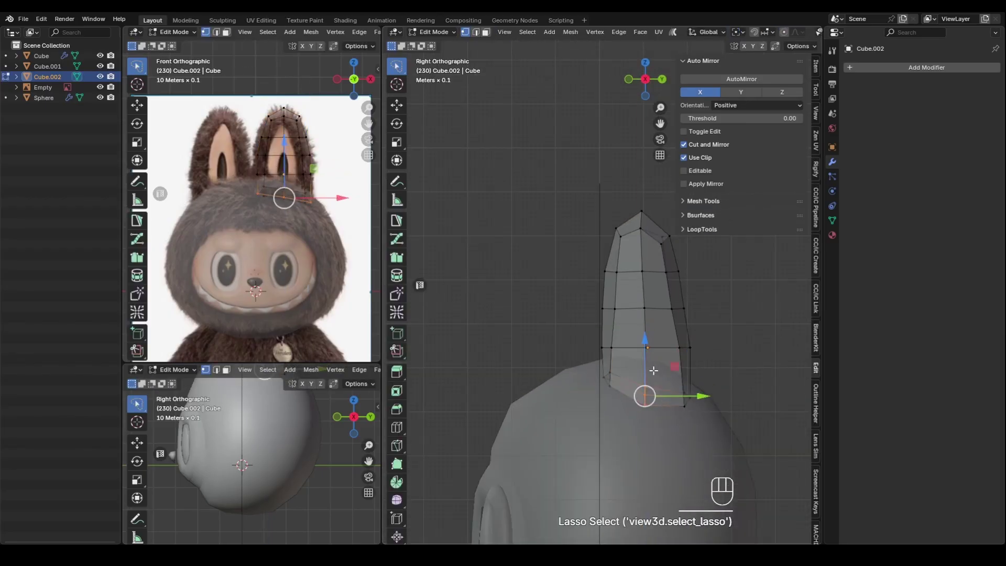
Check the ear's shape against the head and undo the last moves of the vertices beside the ear's tip
key(Tab)
key(alt+z)
middle_drag(709, 367, 707, 298)
key(Tab)
key(Tab)
alt+middle_drag(723, 325, 702, 377)
key(alt+z)
key(Tab)
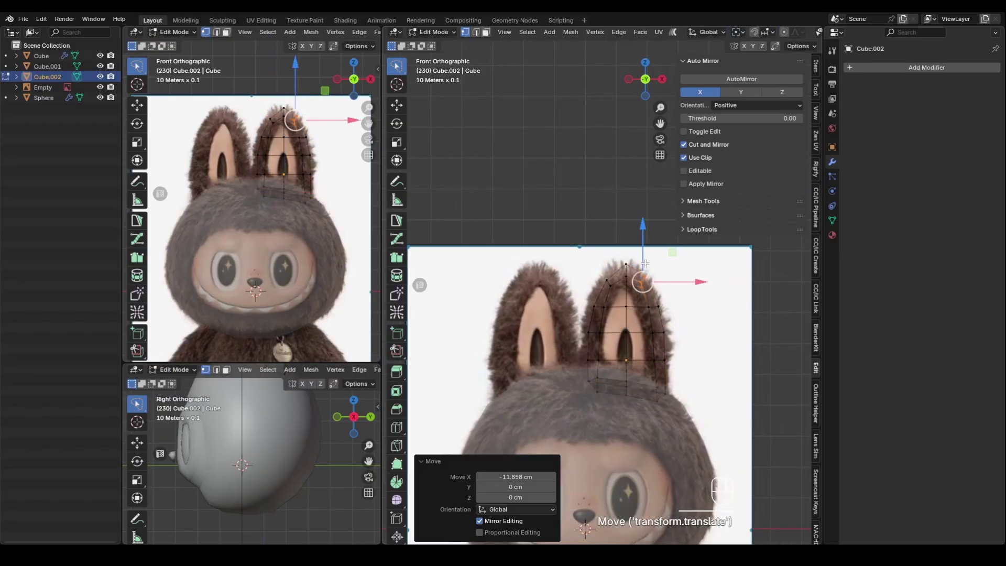
key(ctrl+z)
key(ctrl+z)
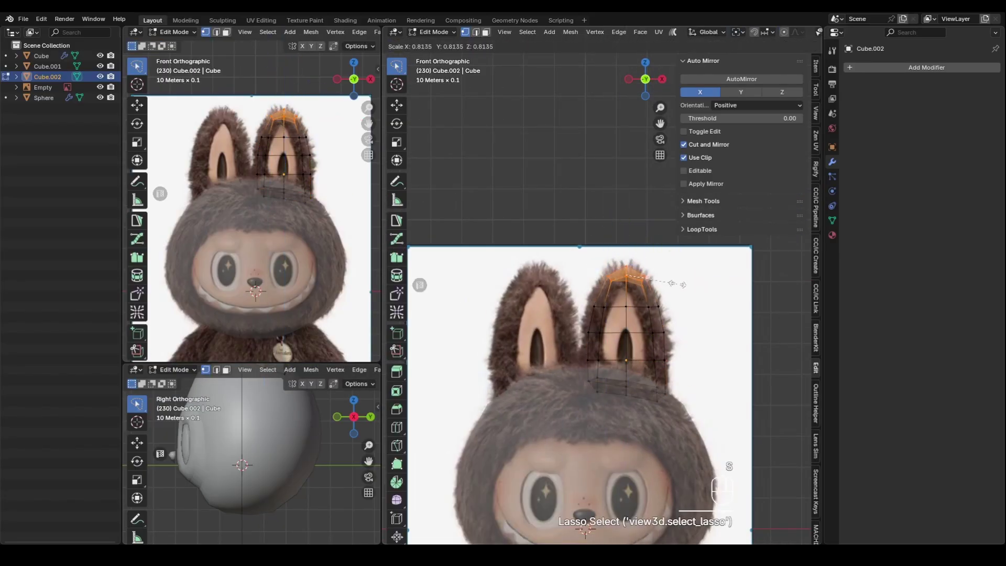
Scale the ear's tip vertices and lower them along Z, and scale the vertices below them to fit the reference
click(675, 284)
drag(626, 218, 626, 224)
key(s)
click(668, 268)
drag(680, 293, 691, 307)
key(s)
click(696, 304)
Move the vertices at the outer side of the ear's base -9.3102 cm along X
mouse_move(676, 331)
ctrl+middle_down()
mouse_move(681, 357)
mouse_move(734, 337)
mouse_move(697, 353)
ctrl+middle_up()
key(Tab)
key(Tab)
ctrl+middle_drag(696, 353, 681, 391)
drag(664, 407, 690, 439)
drag(697, 421, 694, 418)
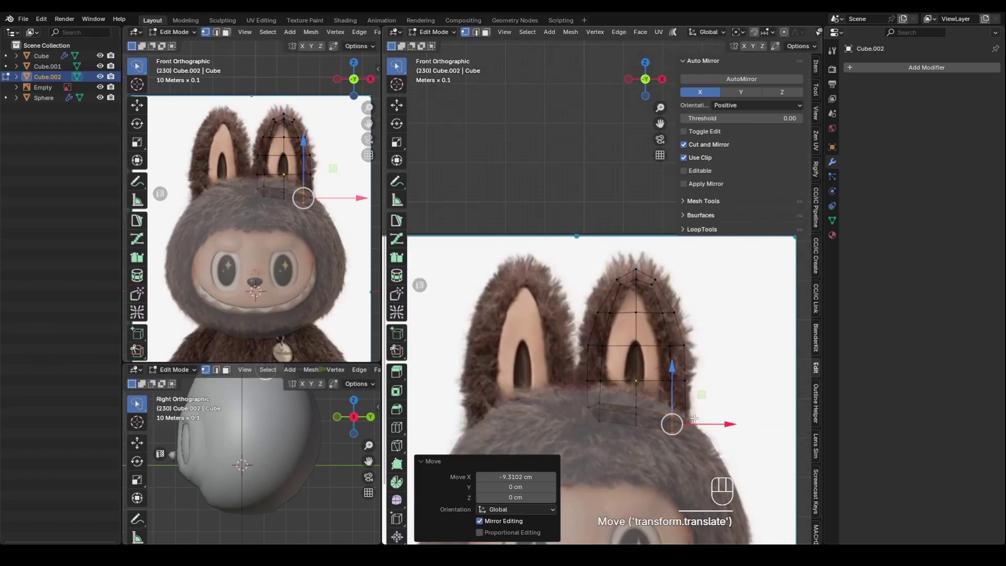
Isolate the ear in local view and inset its front faces
key(Tab)
key(Tab)
key(alt+z)
key(3)
middle_drag(681, 377, 635, 359)
key(slash)
click(592, 226)
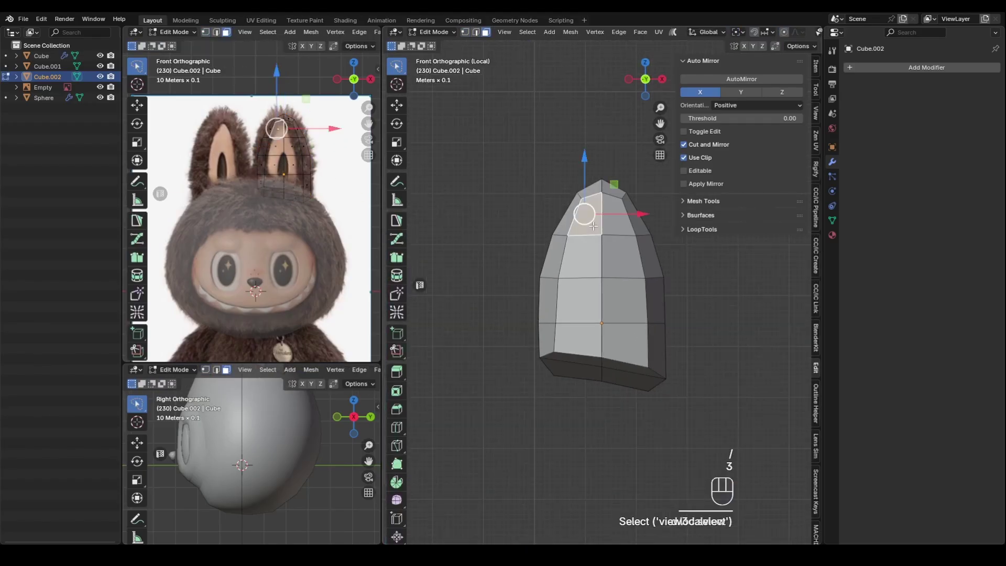
key(i)
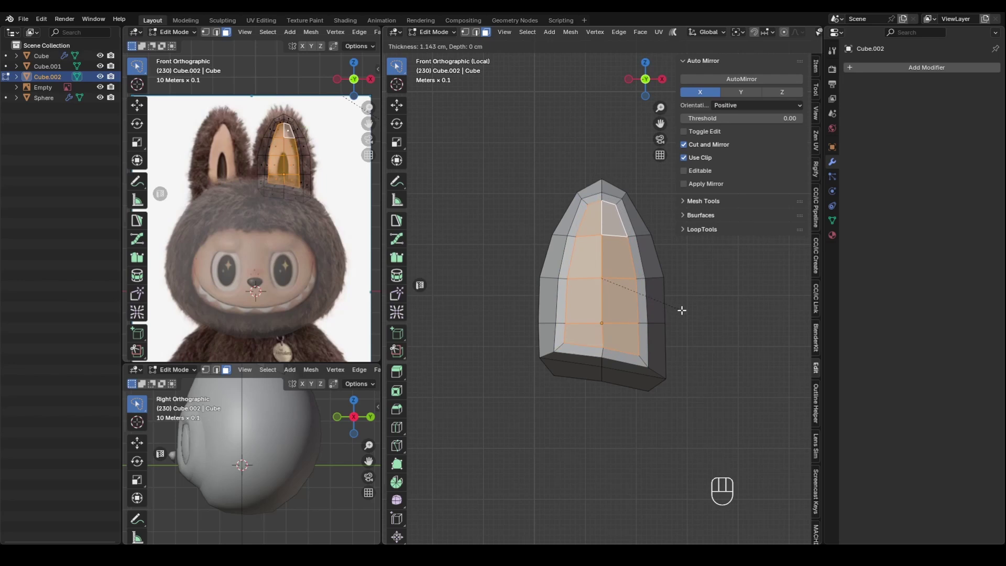
click(681, 310)
ctrl+middle_drag(675, 306, 661, 333)
Move the top centre vertex of the ear's front inset 5.2101 cm along Z
drag(600, 219, 601, 228)
ctrl+middle_drag(613, 233, 622, 264)
click(637, 250)
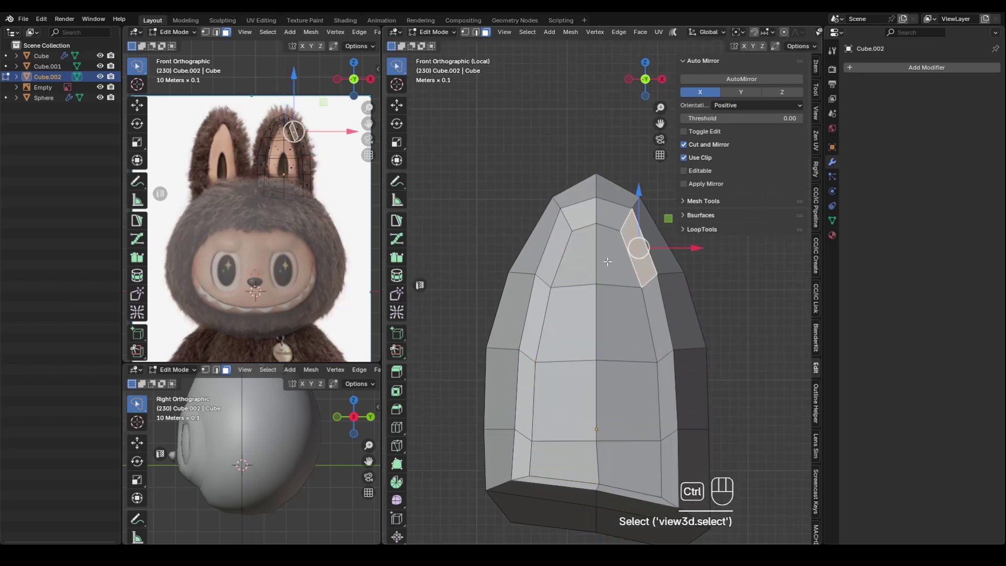
key(alt+z)
drag(610, 209, 602, 242)
drag(595, 168, 596, 163)
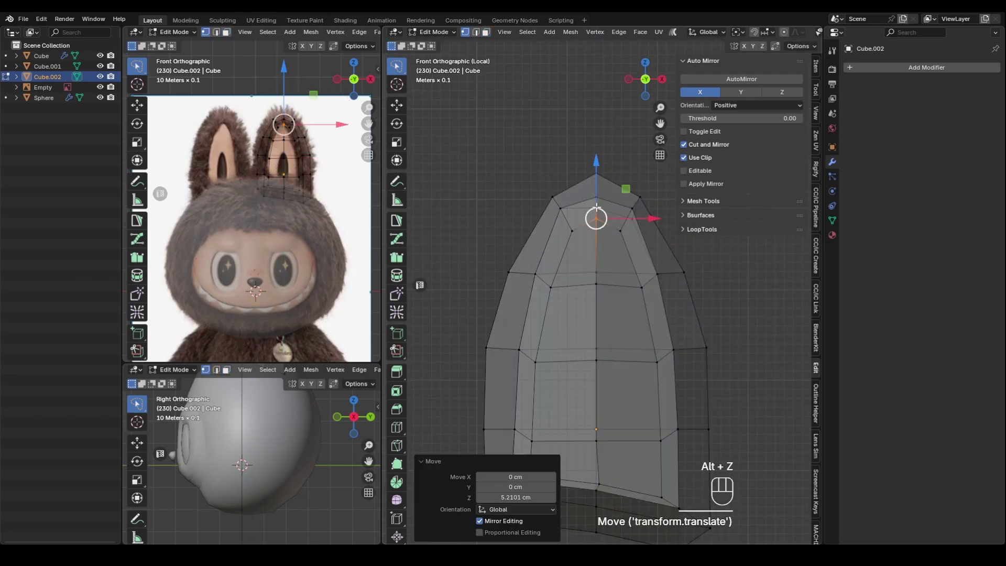
ctrl+middle_drag(626, 277, 639, 330)
key(Tab)
key(Tab)
Delete the ear's bottom faces and the narrow strip of faces below the front inset
mouse_move(676, 422)
middle_down()
mouse_move(679, 348)
mouse_move(686, 399)
mouse_move(679, 358)
middle_up()
click(599, 382)
key(ctrl+KP_Add)
key(x)
click(702, 407)
ctrl+middle_drag(679, 359, 671, 374)
shift+click(624, 387)
key(ctrl+x)
key(ctrl+z)
key(x)
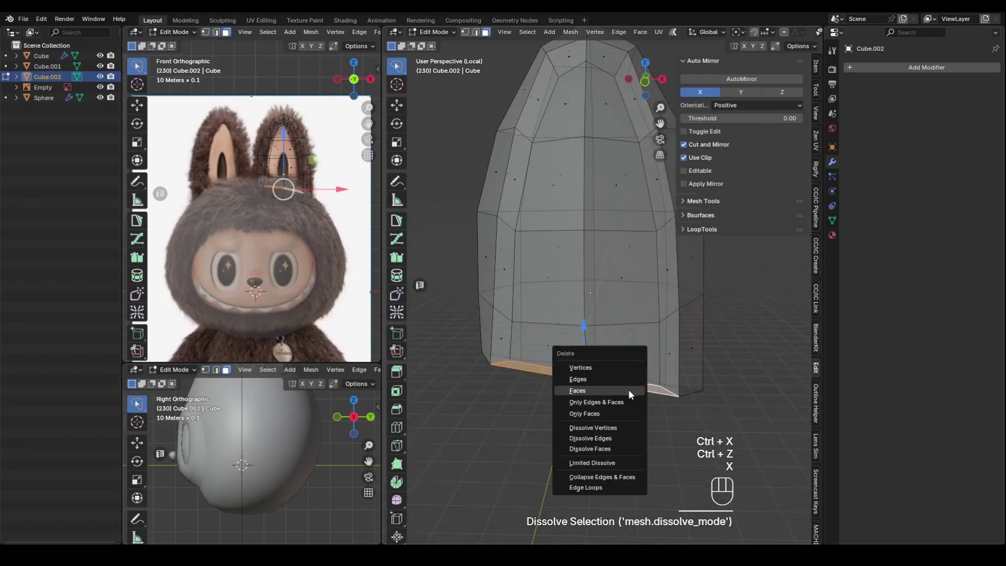
click(628, 391)
Move the bottom edges of the front inset -7.4346 cm along Z to meet the ear's base
key(2)
click(569, 371)
drag(582, 322, 582, 332)
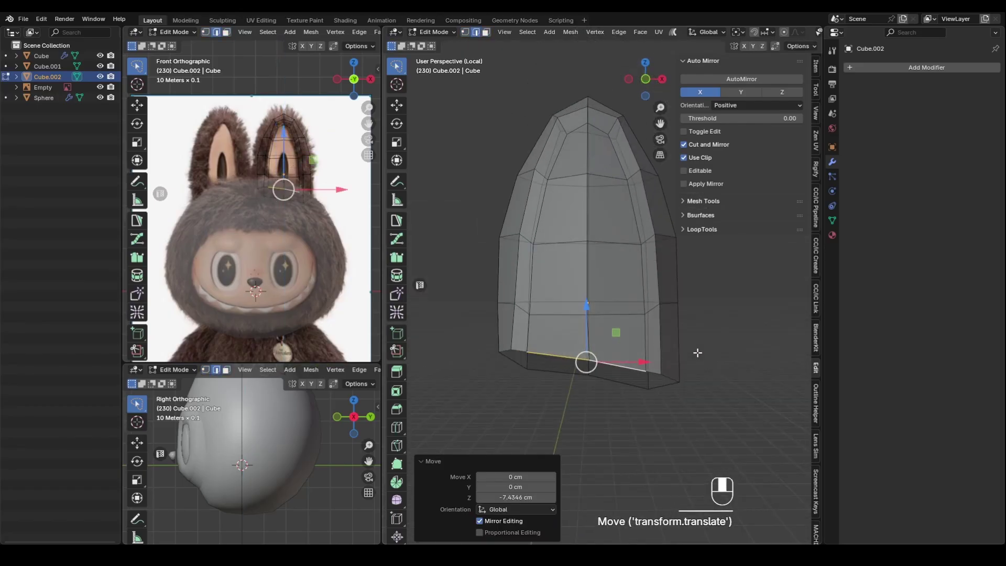
middle_drag(698, 353, 695, 378)
Inset the lower front faces in both columns of the ear with a thickness of 2.6 cm
key(3)
key(alt+z)
click(572, 275)
shift+click(617, 386)
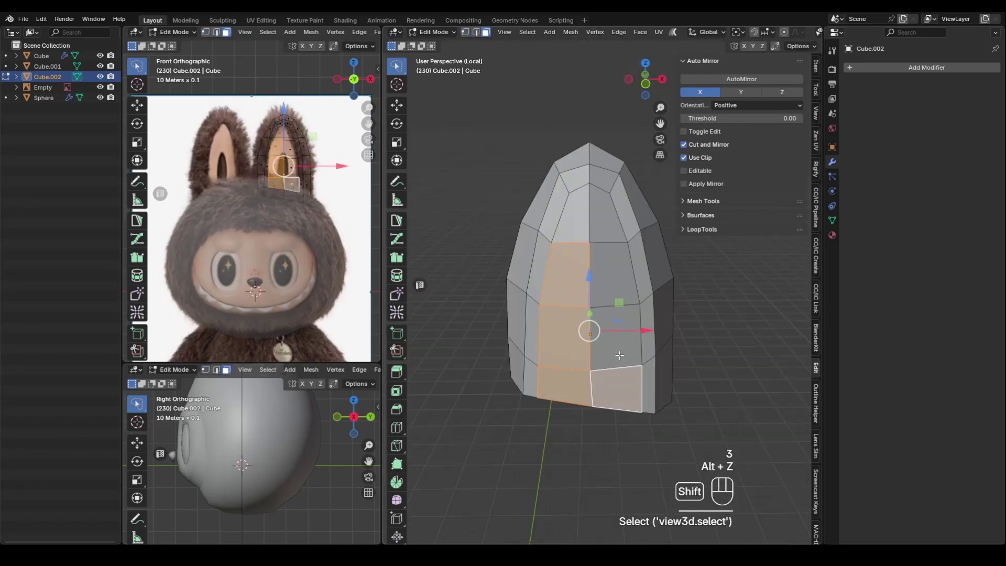
shift+click(613, 277)
key(i)
click(607, 309)
scroll(636, 385, up, 1)
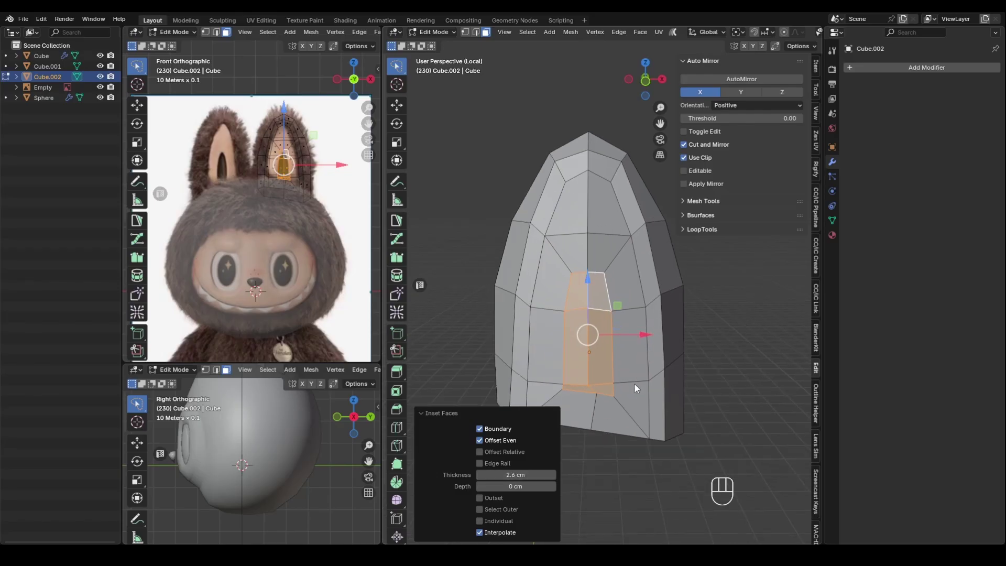
Knife-cut edges from the bottom of the new inset down to the ear's bottom edge
click(611, 379)
mouse_move(634, 384)
middle_down()
mouse_move(623, 367)
mouse_move(640, 370)
middle_up()
shift+click(636, 384)
key(k)
click(586, 364)
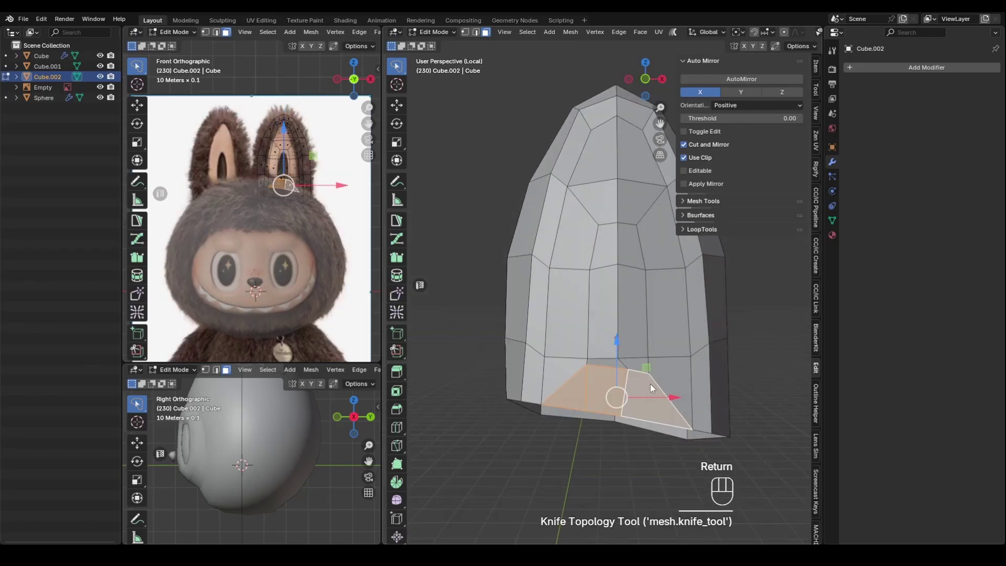
double_click(646, 382)
Select and dissolve the horizontal and diagonal inset edges at the ear's bottom so only vertical edges reach the base
ctrl+click(692, 449)
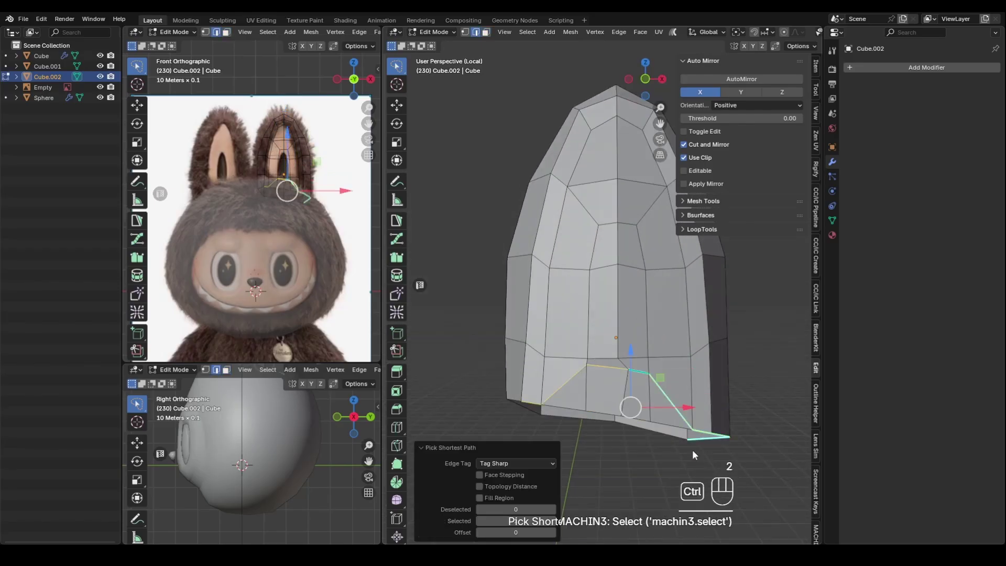
ctrl+drag(693, 449, 740, 443)
middle_drag(740, 443, 739, 446)
key(ctrl+z)
key(ctrl+z)
key(ctrl+z)
ctrl+drag(701, 457, 751, 449)
mouse_move(751, 448)
middle_down()
mouse_move(745, 401)
mouse_move(728, 415)
mouse_move(619, 398)
middle_up()
key(ctrl+x)
Slide the ear's bottom centre vertex and the centre-line vertex below the inset's top along their edges
key(1)
click(609, 450)
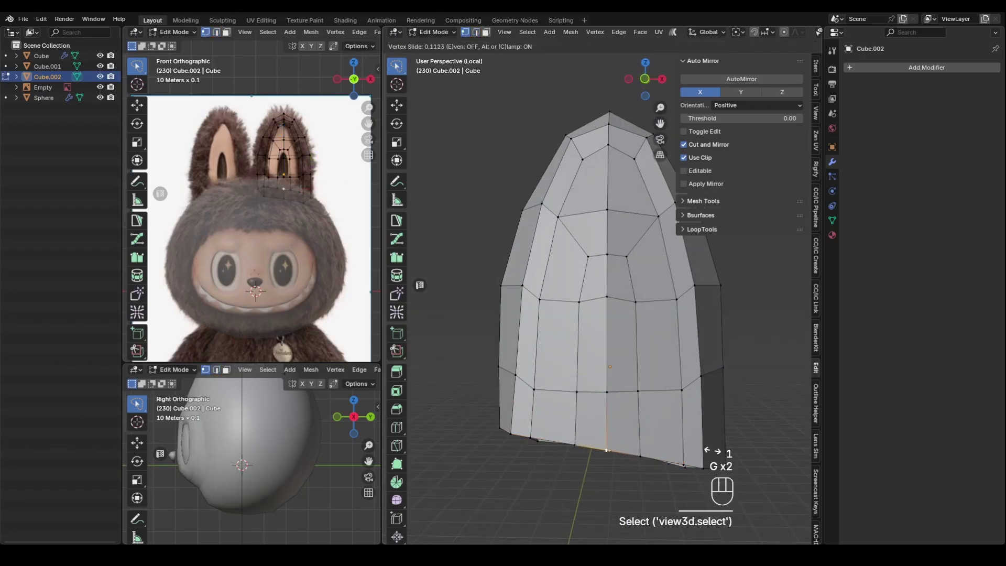
click(606, 449)
click(606, 302)
key(g)
key(g)
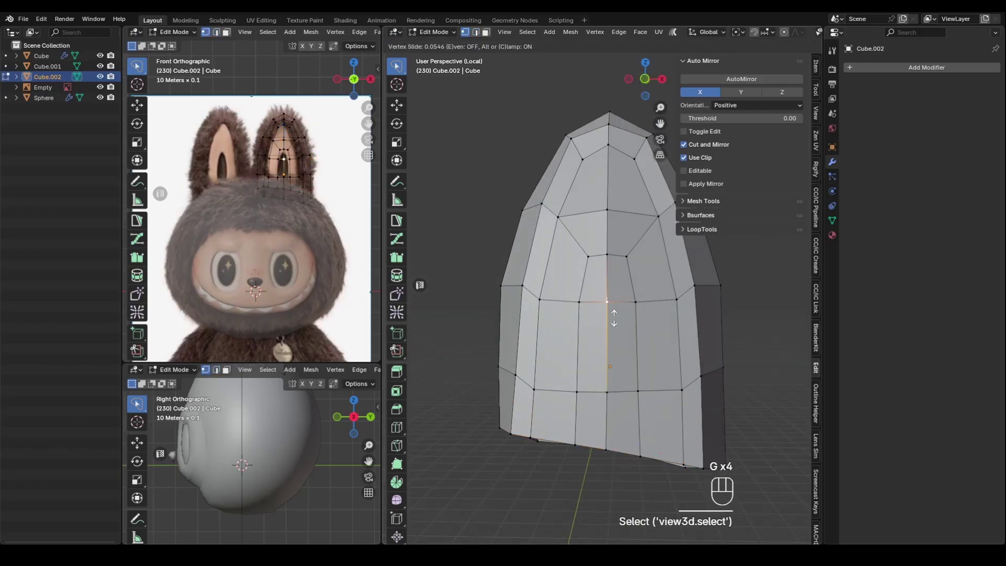
Slide the top vertices of the inner inset down along their edges
key(g)
click(593, 285)
click(627, 258)
key(g)
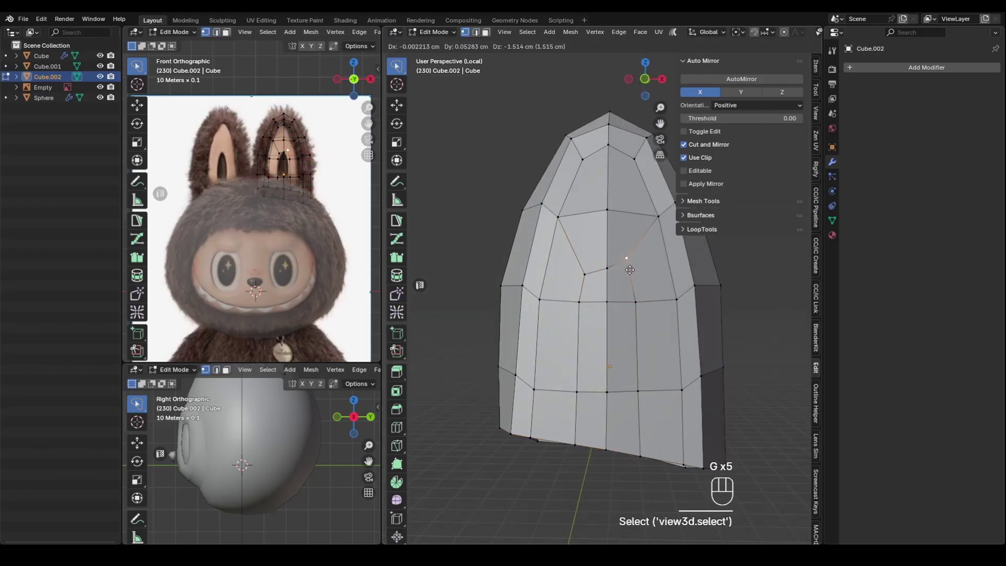
key(g)
click(631, 275)
Knife-cut a pointed arch at the top of the inner inset and remove the surplus edges around it
key(k)
click(630, 271)
key(Return)
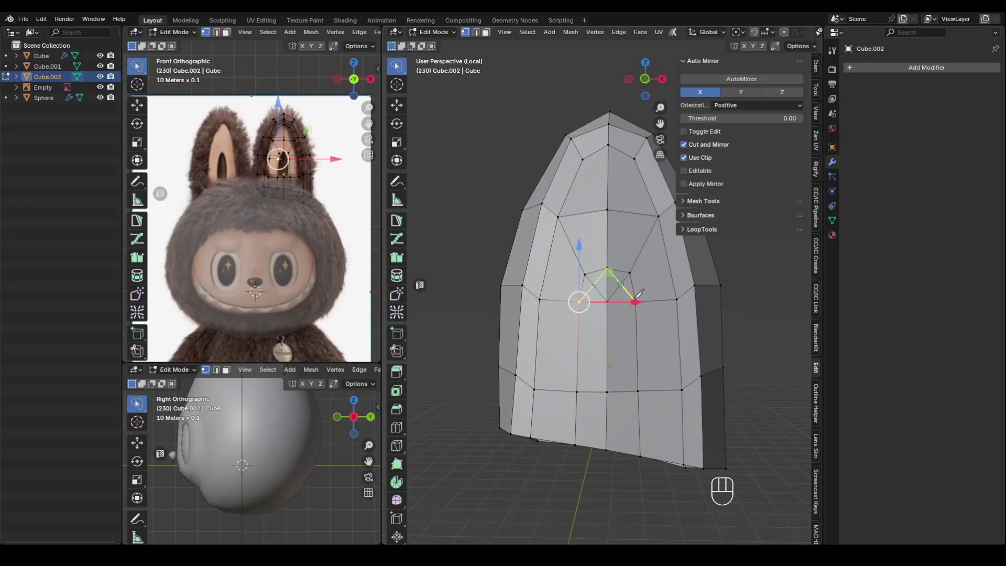
right_click(611, 388)
key(x)
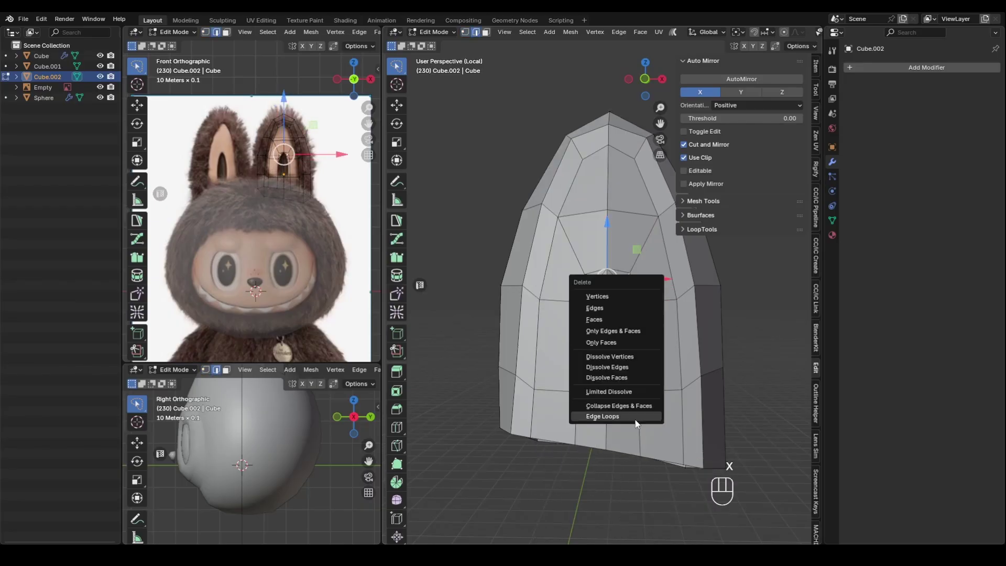
click(618, 399)
Move the side points of the inner arch along X to even out its outline
drag(640, 293, 639, 293)
click(584, 291)
drag(617, 291, 622, 290)
click(639, 423)
drag(655, 425, 652, 425)
Select the faces inside the ear's pointed arch and inset them slightly
alt+click(562, 371)
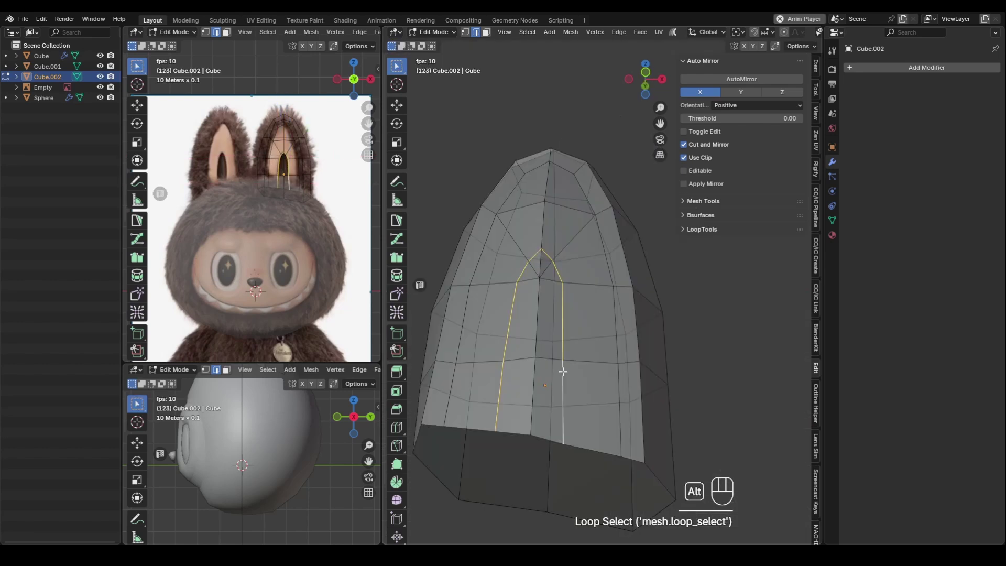
middle_drag(563, 371, 553, 327)
click(582, 347)
click(676, 347)
key(alt+z)
drag(573, 233, 573, 233)
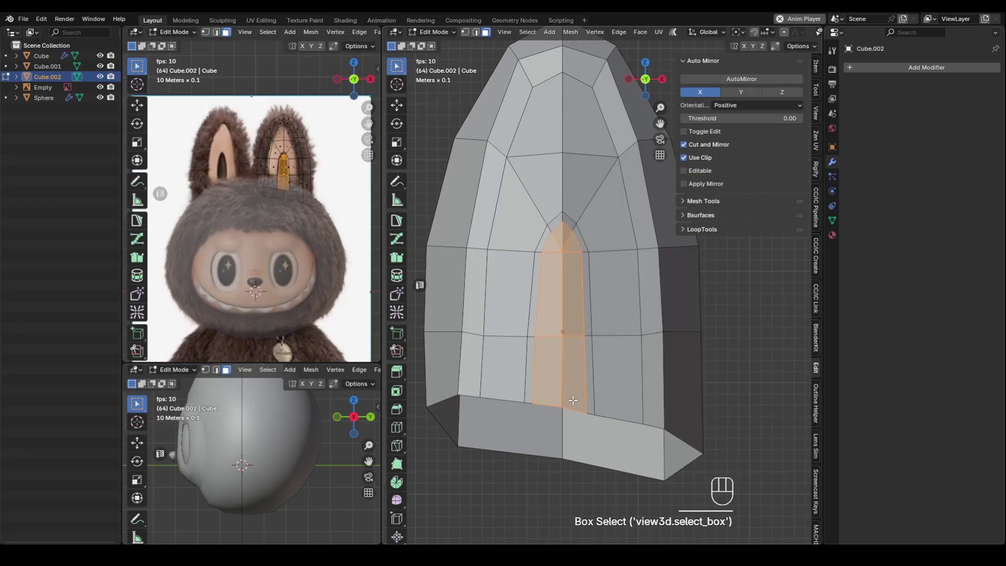
click(643, 365)
Move the inset arch faces along Y to give the ear's inner opening depth
middle_drag(643, 365, 608, 303)
key(slash)
key(slash)
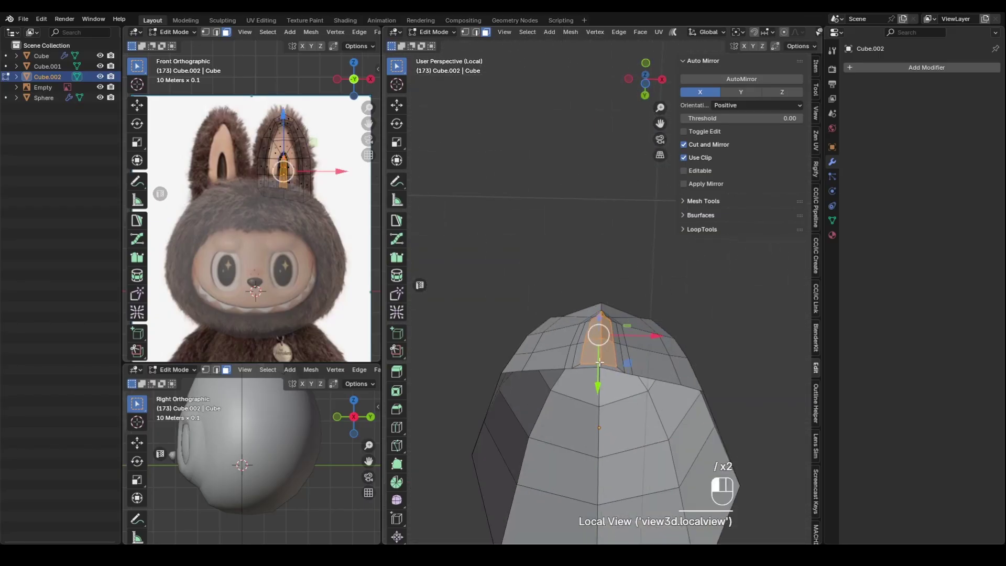
drag(597, 383, 597, 371)
middle_drag(598, 364, 664, 392)
scroll(661, 390, up, 2)
drag(568, 357, 576, 356)
scroll(618, 293, up, 2)
middle_drag(657, 291, 655, 257)
scroll(615, 241, up, 1)
Fine-tune the arch's vertices and move its outline edge loop -7.4258 cm along Y
key(1)
drag(573, 220, 571, 220)
middle_drag(618, 283, 573, 230)
key(2)
alt+click(623, 330)
drag(576, 321, 576, 314)
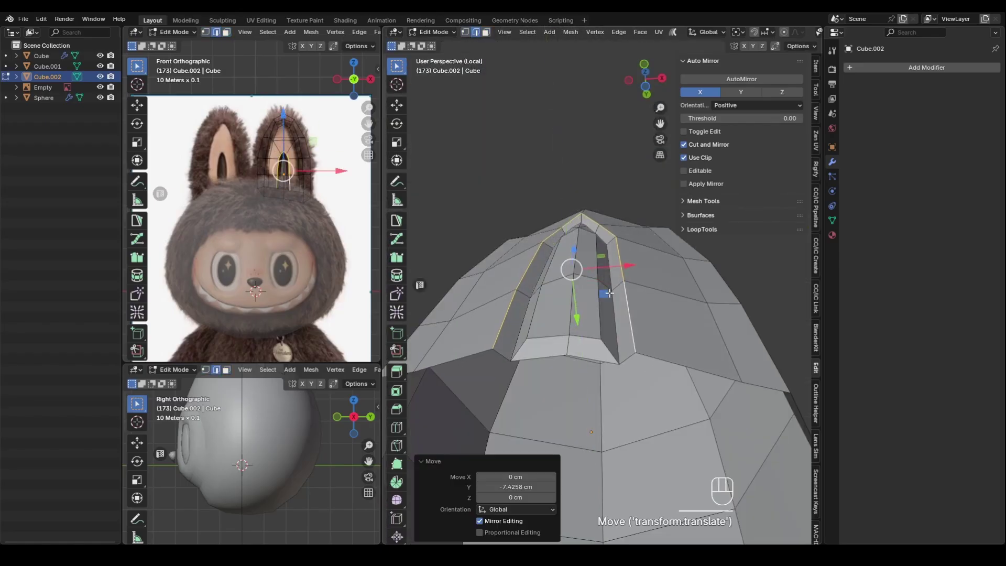
Delete the two faces at the bottom of the ear's arch recess and move the recess's bottom edge -7.3359 cm along Z
middle_drag(623, 298, 651, 335)
middle_drag(651, 335, 650, 341)
key(3)
click(570, 374)
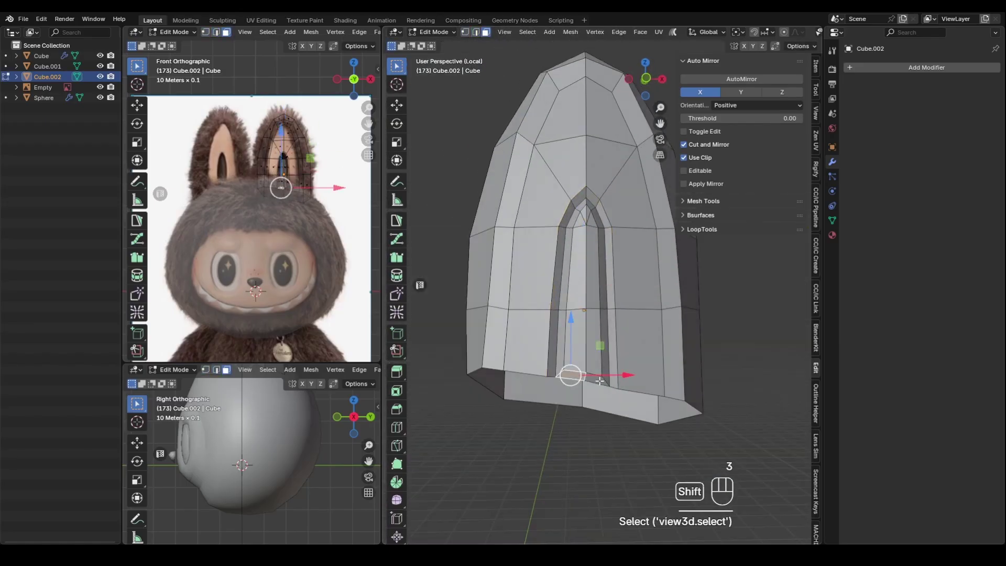
shift+click(596, 377)
key(x)
click(586, 297)
key(2)
click(583, 355)
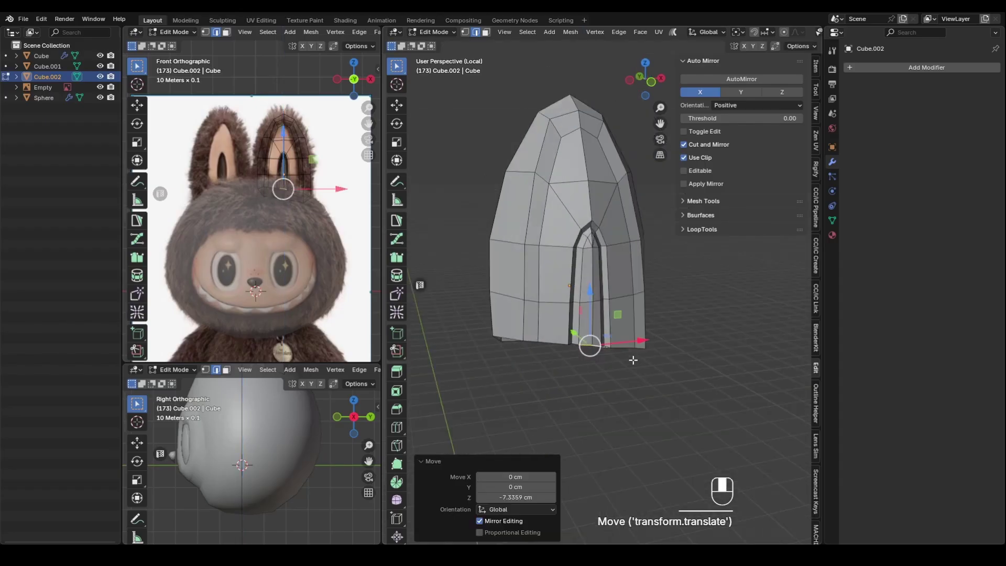
Shade the ear object smooth in Object Mode
key(Tab)
click(626, 313)
right_click(592, 291)
click(592, 291)
Select the edge loops outlining the ear's large inner area in Edit Mode and mark them sharp
key(Tab)
alt+click(625, 314)
middle_drag(618, 302, 600, 354)
alt+shift+click(591, 213)
alt+shift+click(501, 285)
right_click(511, 294)
click(478, 419)
Select all faces inside the ear's sharp outline and inset them to form a narrow border
key(3)
drag(546, 209, 581, 253)
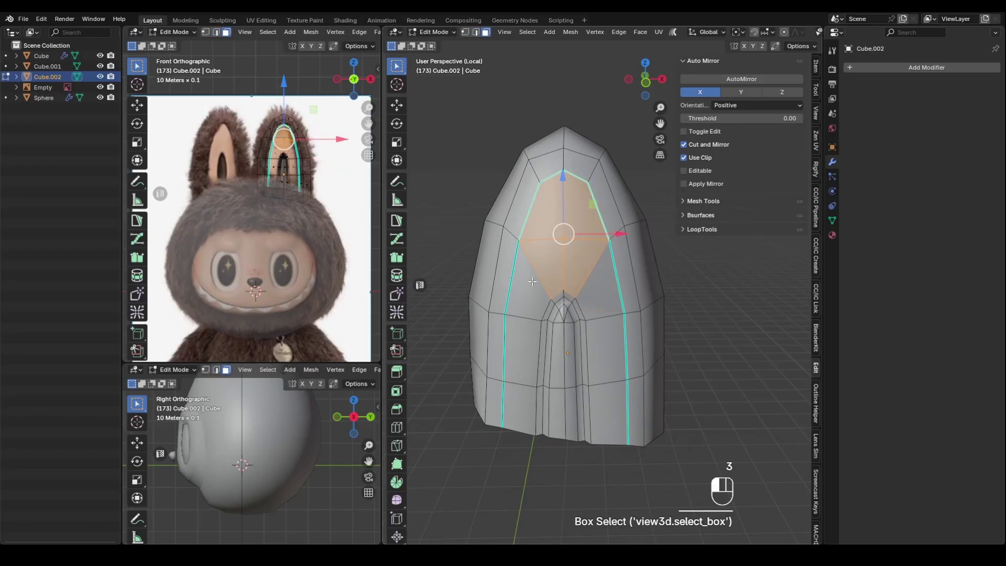
shift+drag(528, 293, 610, 406)
key(i)
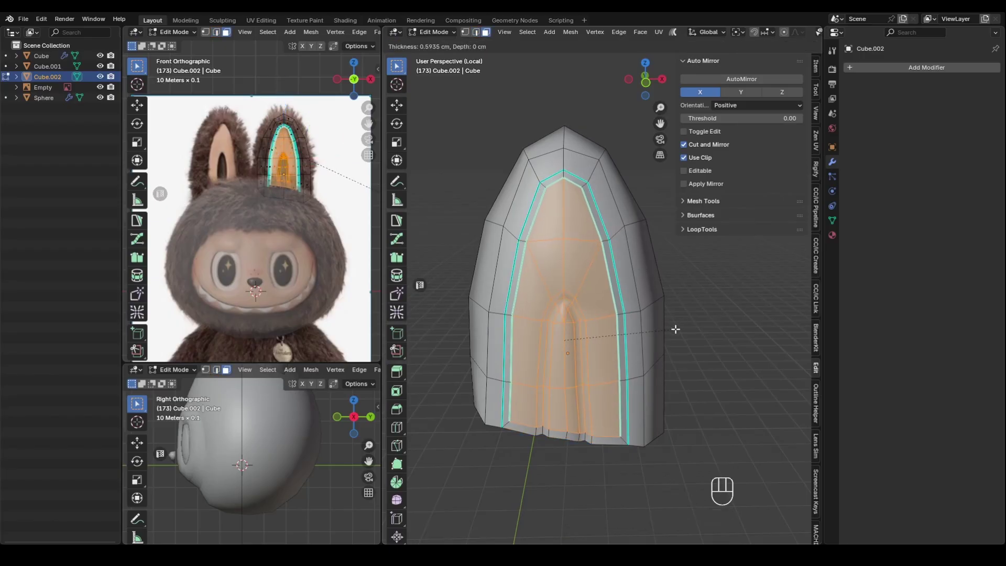
click(675, 329)
middle_drag(675, 329, 650, 315)
shift+middle_drag(649, 315, 624, 246)
key(ctrl+z)
key(i)
click(632, 314)
drag(577, 323, 577, 293)
Knife-cut the inset's side edges down to the ear's bottom rim and dissolve the leftover horizontal edges there
middle_drag(577, 293, 645, 364)
scroll(573, 362, up, 2)
click(560, 394)
key(k)
key(Return)
key(l)
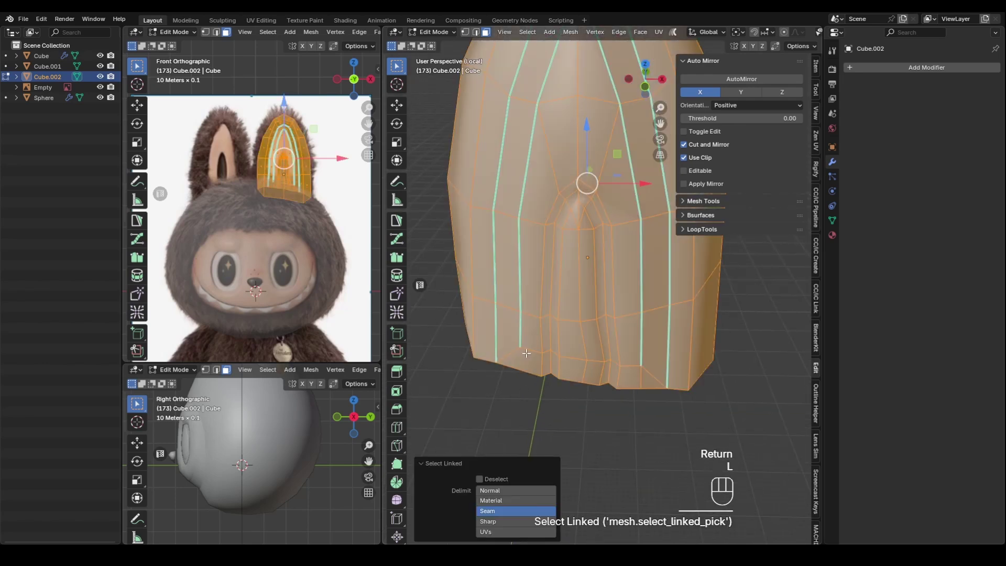
click(520, 369)
key(Return)
key(2)
alt+click(587, 360)
middle_drag(705, 379, 707, 366)
key(ctrl+x)
Select the inset's inner edge loop on both sides of the ear and clear its sharp marking
alt+click(641, 285)
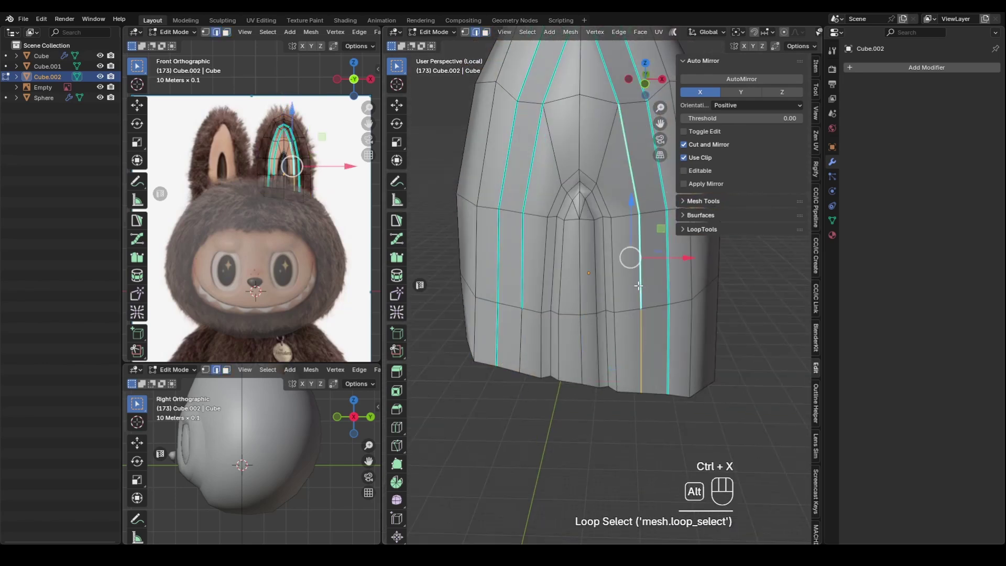
alt+shift+click(521, 240)
shift+middle_drag(607, 128, 601, 208)
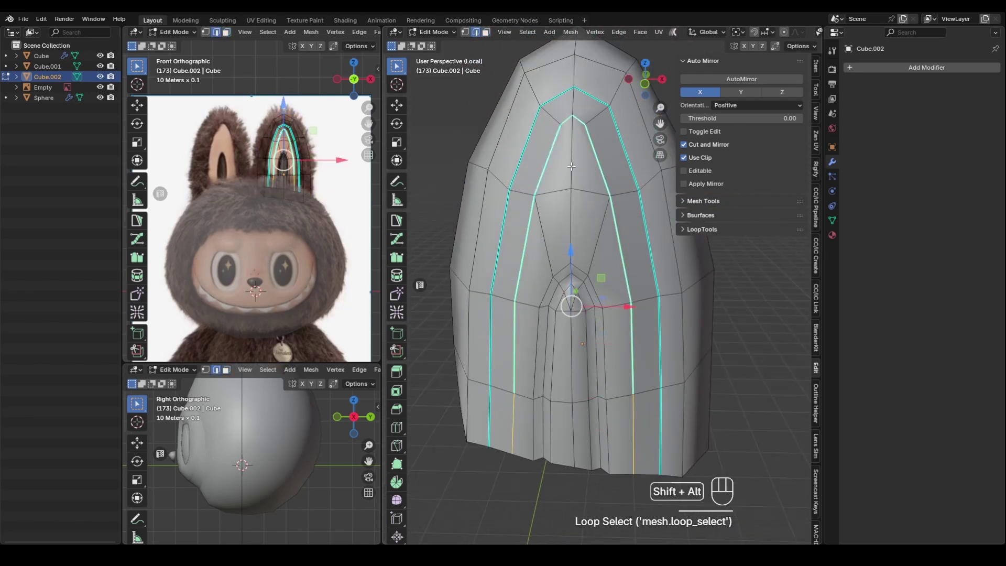
right_click(595, 225)
click(582, 306)
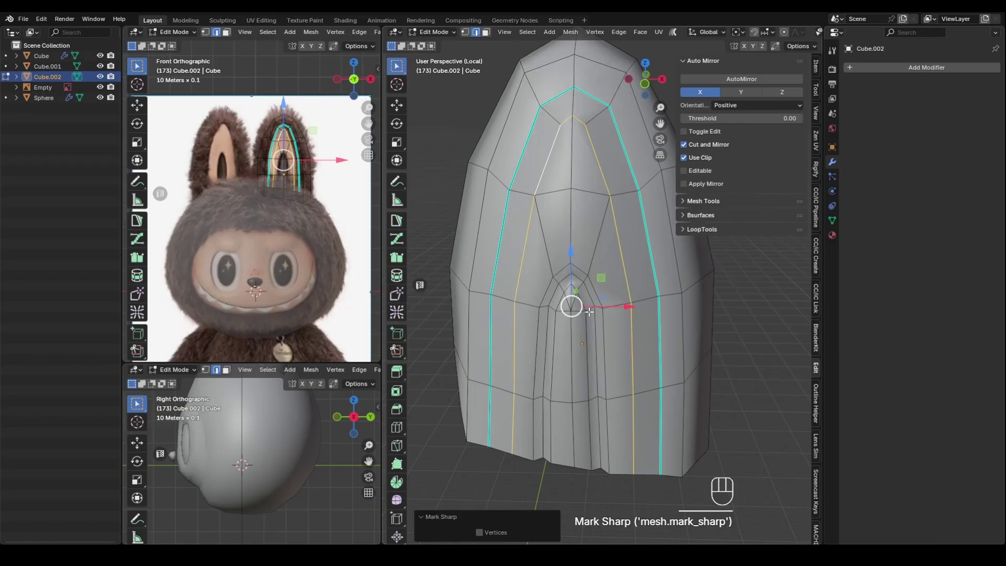
click(624, 490)
Mark the outline loop of the ear's small central arch as sharp and check the shading in Object Mode
middle_drag(625, 466, 624, 417)
alt+click(598, 420)
right_click(598, 420)
click(588, 407)
key(Tab)
click(713, 367)
middle_drag(714, 366, 597, 400)
click(594, 402)
key(Tab)
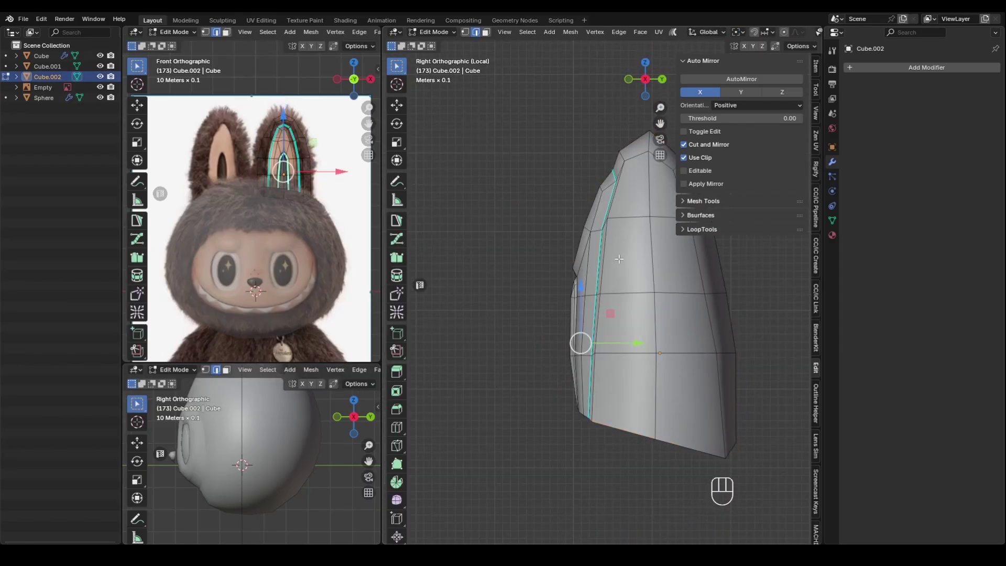
Turn on X-ray and refine the ear's side profile, moving the vertices near the tip -13.046 cm along Y
drag(675, 319, 663, 323)
key(ctrl+z)
key(ctrl+z)
key(alt+z)
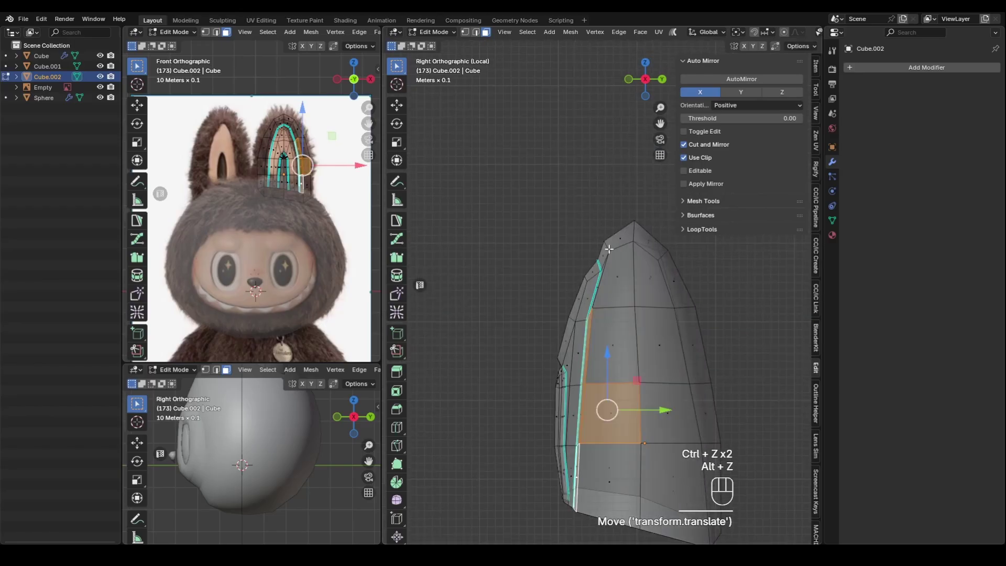
mouse_move(612, 258)
mouse_down()
mouse_move(638, 254)
mouse_move(648, 268)
mouse_move(613, 243)
mouse_up()
key(1)
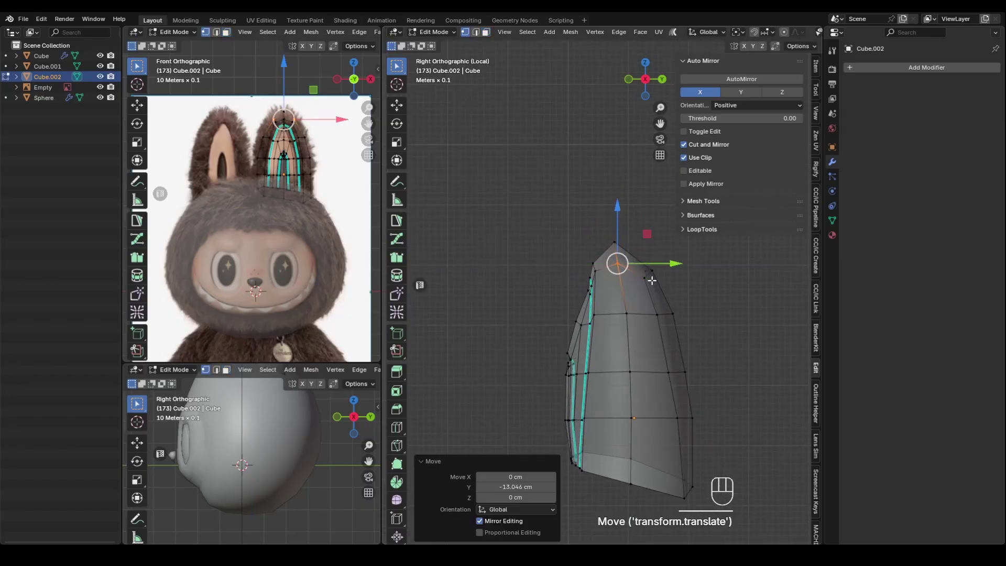
click(645, 272)
drag(649, 277, 648, 276)
drag(648, 276, 640, 276)
key(ctrl+z)
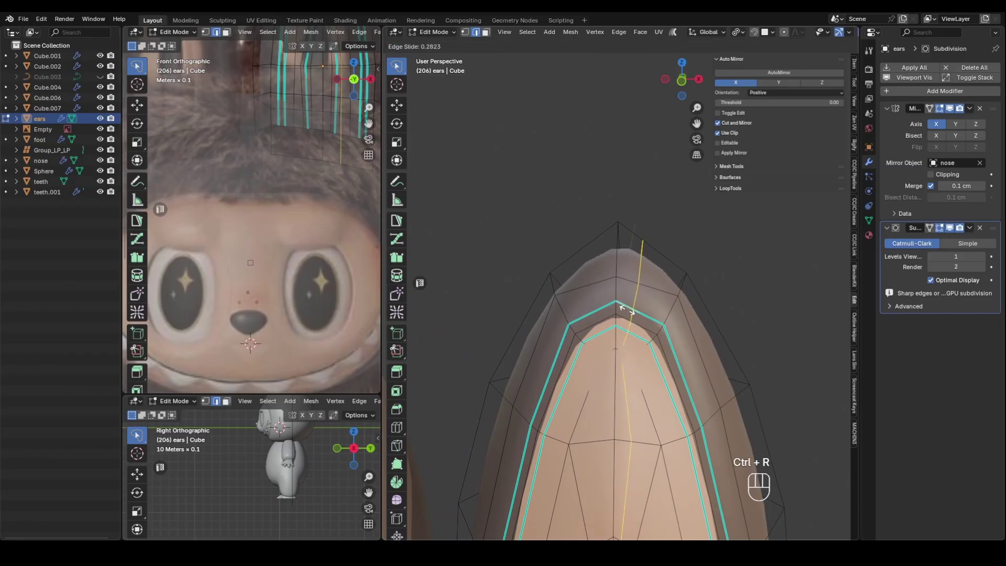
Add vertical loop cuts on both sides of the ear's centre line, adjust the cut's smoothness, and inspect the rounded tip
click(627, 309)
click(594, 295)
scroll(669, 328, down, 2)
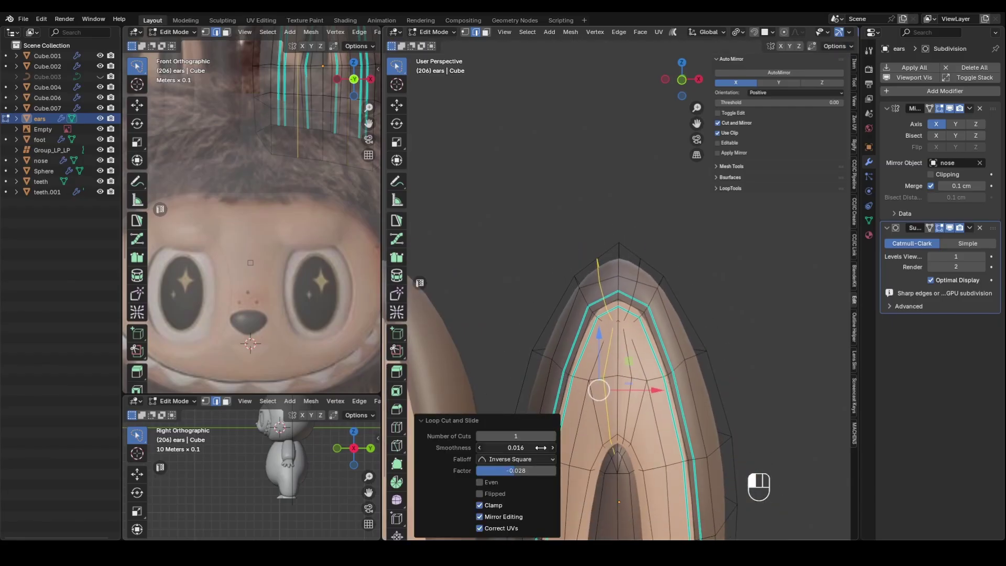
drag(647, 438, 645, 439)
click(750, 362)
key(Tab)
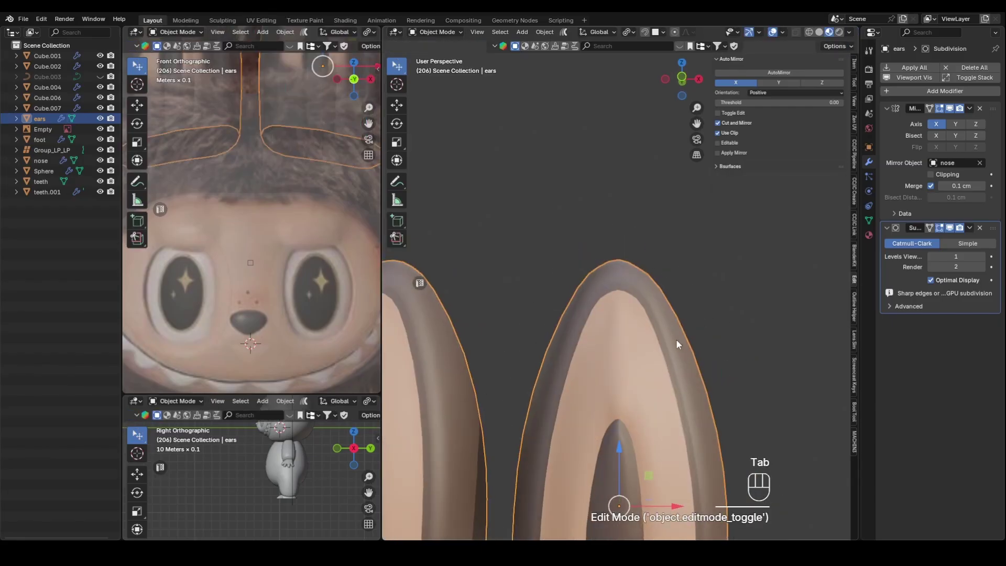
middle_drag(676, 344, 697, 362)
Show the subdivision on the edit cage and dissolve an excess edge loop near the tip of the inner ear
key(Tab)
click(929, 228)
ctrl+middle_drag(627, 336, 637, 340)
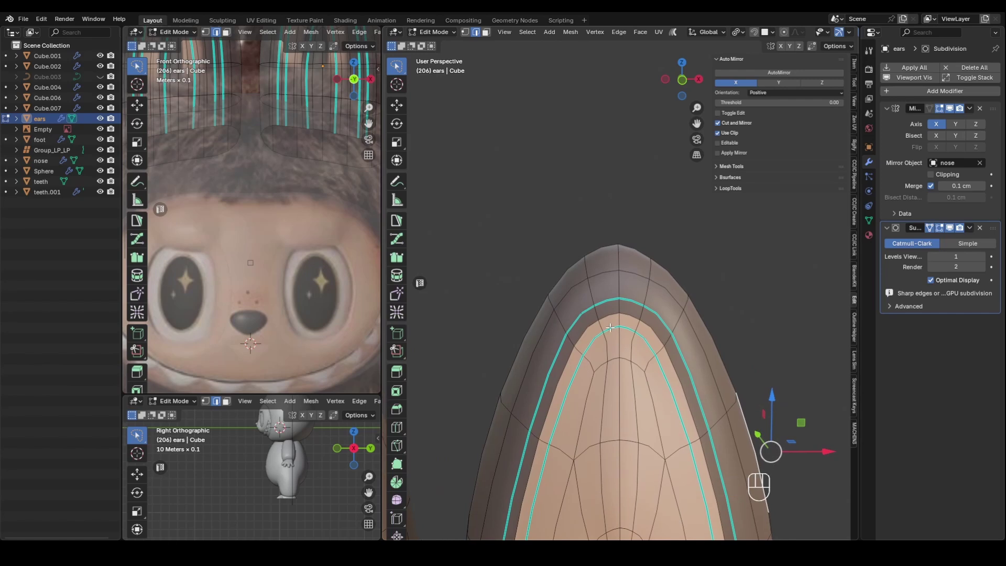
key(x)
alt+click(634, 398)
key(ctrl+x)
Raise the vertices near the ear's tip and scale the border face at the inner outline's tip to 0.707 along X
ctrl+right_drag(591, 217, 661, 246)
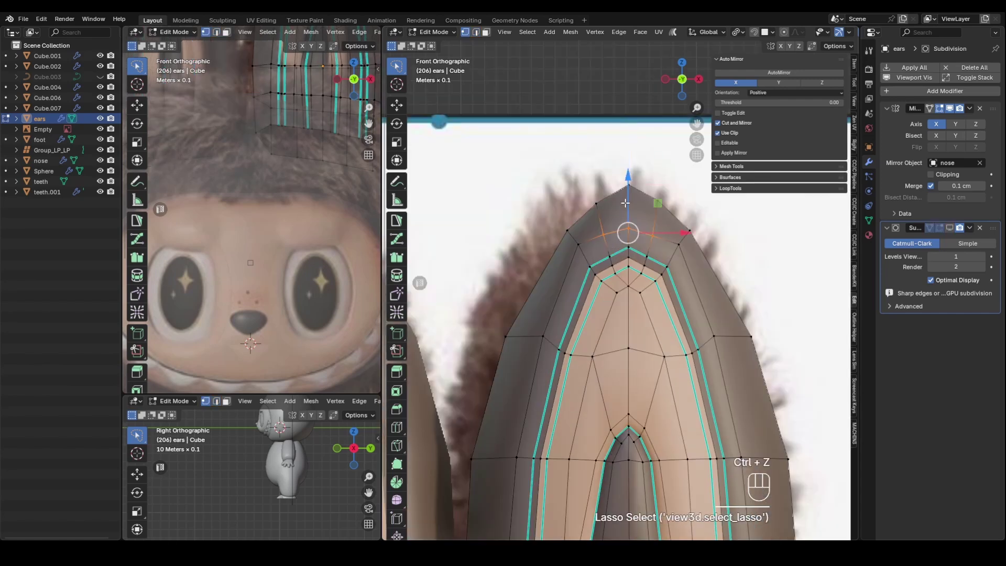
drag(633, 193, 633, 183)
shift+click(628, 260)
click(690, 271)
key(Tab)
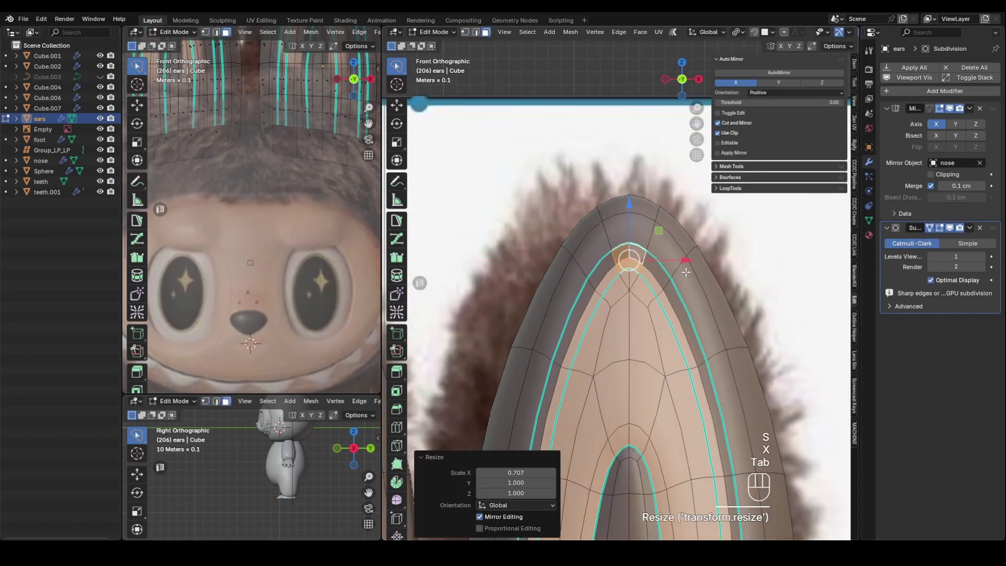
Select the inner-ear faces from the bottom edge up to the arch tip and isolate the ears in local view
alt+click(651, 465)
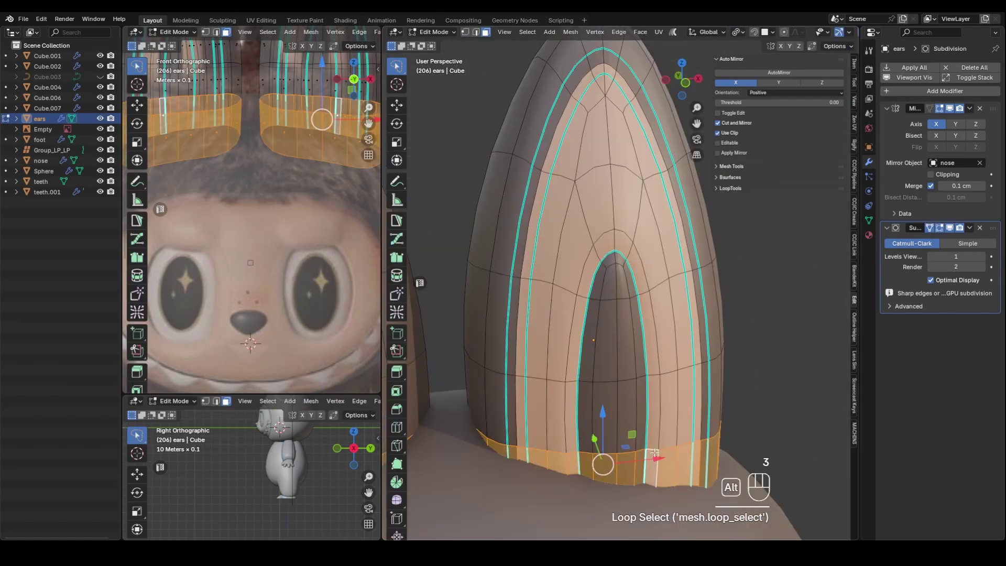
click(651, 465)
ctrl+shift+click(627, 244)
key(KP_Divide)
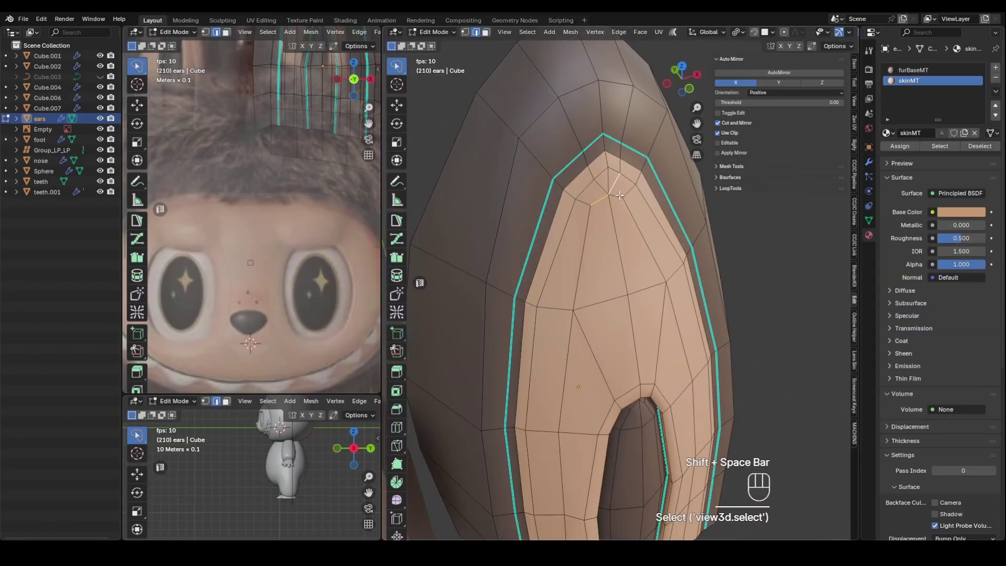
Move the short edges just below the inner ear's tip -5.5481 cm along Y
middle_drag(619, 195, 661, 235)
key(g)
click(665, 200)
middle_drag(661, 236, 544, 236)
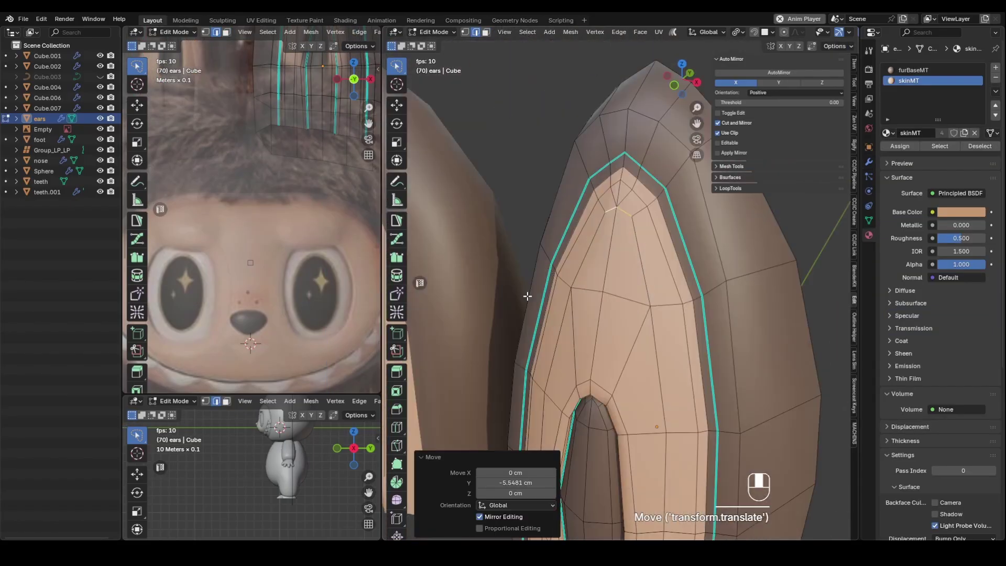
Shrink/fatten the edge loop beside the ear's sharp outline by about 0.47 cm and start a bevel
alt+click(612, 320)
key(alt+s)
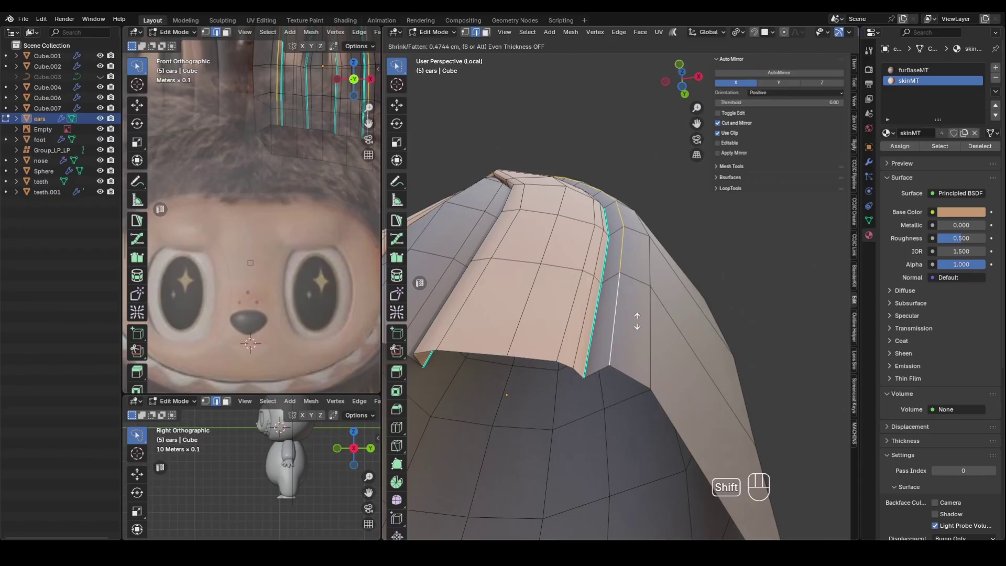
click(637, 321)
key(ctrl+b)
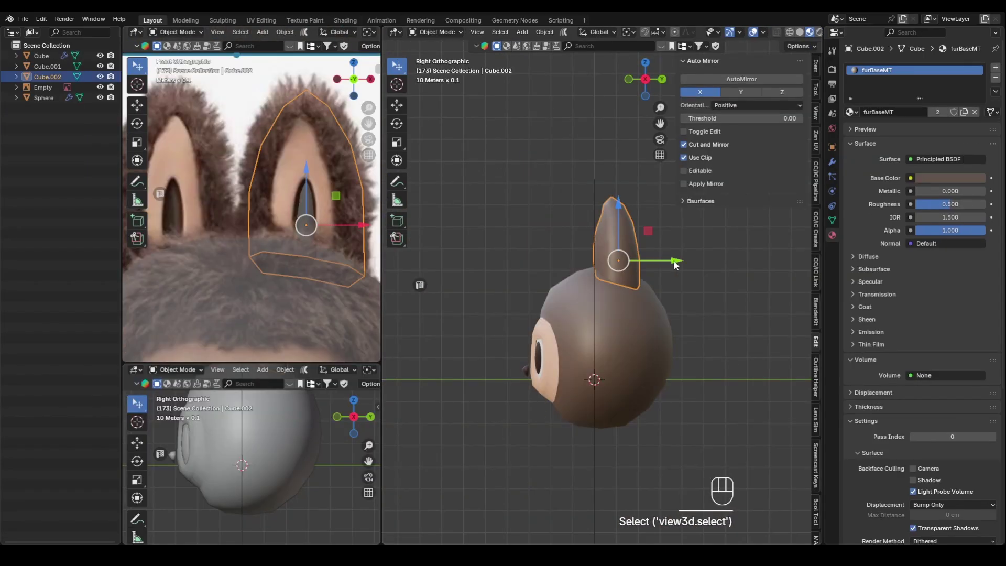
Shift the ear backward along Y and rotate it 2.65° in the side view
drag(675, 265, 683, 269)
key(r)
click(686, 280)
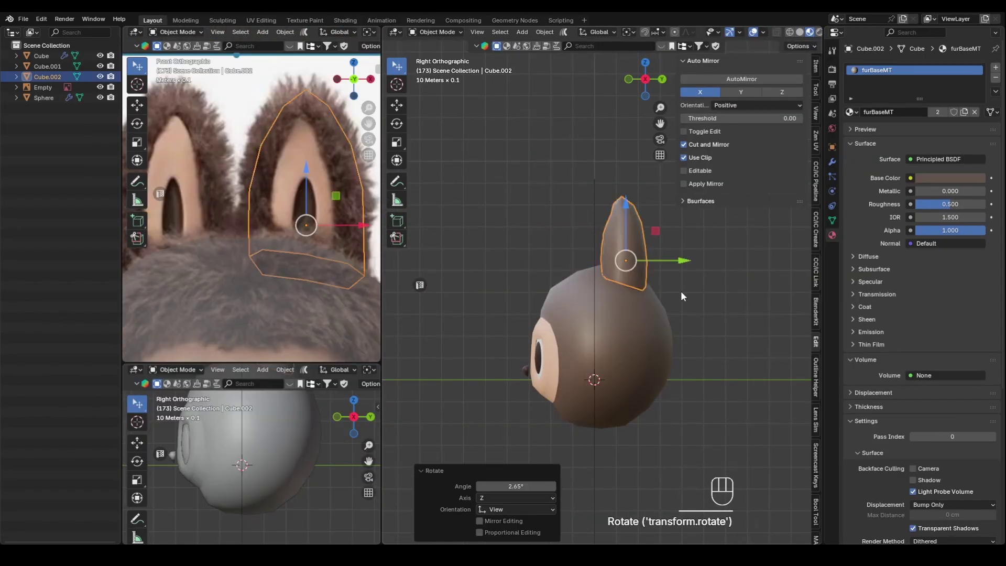
Select the back half of the head mesh and pull it backward along Y with proportional editing
click(661, 325)
key(Tab)
drag(678, 260, 611, 445)
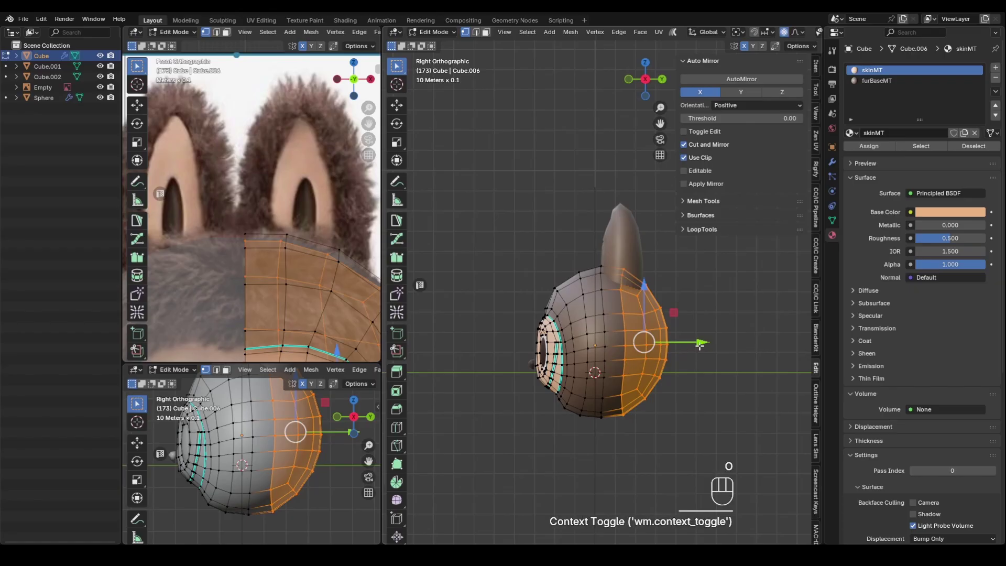
drag(700, 345, 711, 341)
Adjust the vertices at the head's lower back, undo the last two changes, and reduce the proportional editing radius
drag(640, 411, 677, 394)
drag(648, 345, 648, 352)
drag(677, 400, 696, 394)
key(ctrl+z)
key(ctrl+z)
key(o)
key(Page_Down)
key(Page_Down)
key(Page_Down)
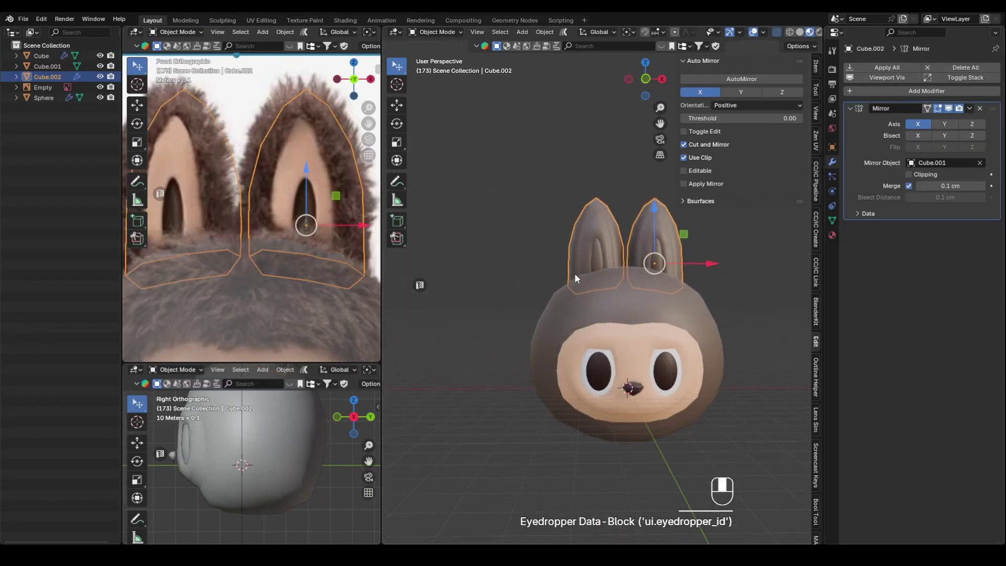
Select the back half of the head in side view and move it 19.818 cm along Y with proportional editing
click(574, 277)
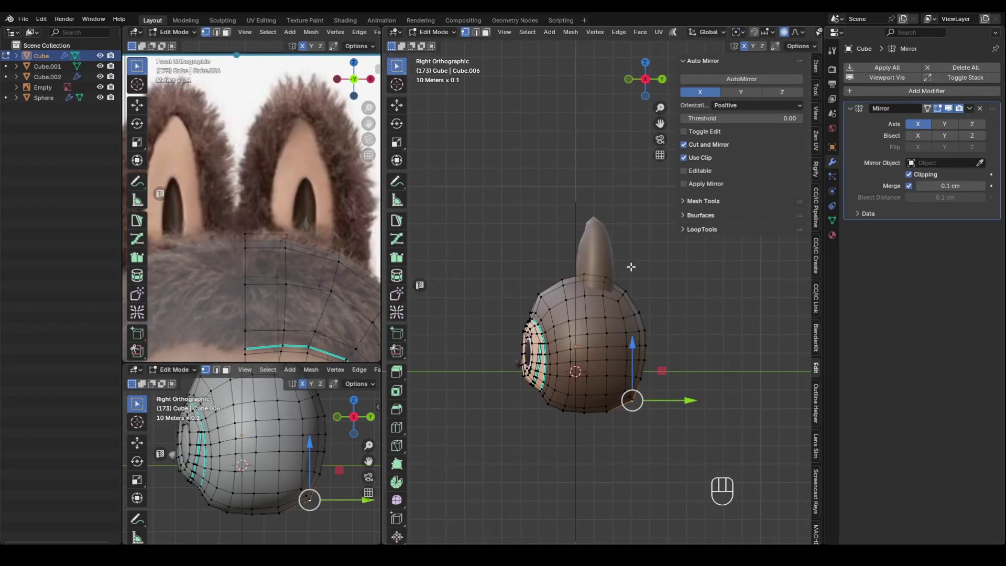
drag(594, 256, 675, 414)
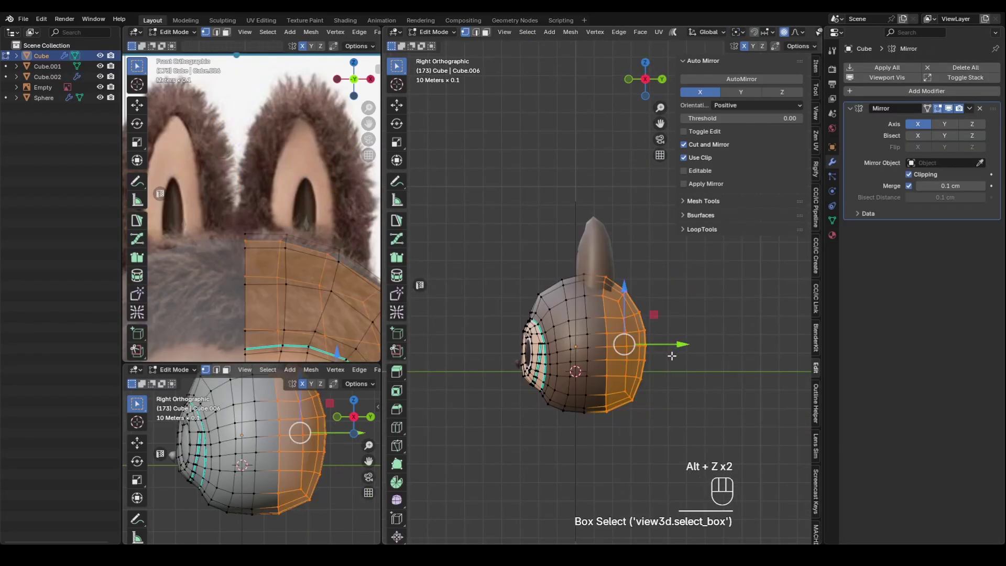
drag(673, 346, 690, 352)
key(s)
key(y)
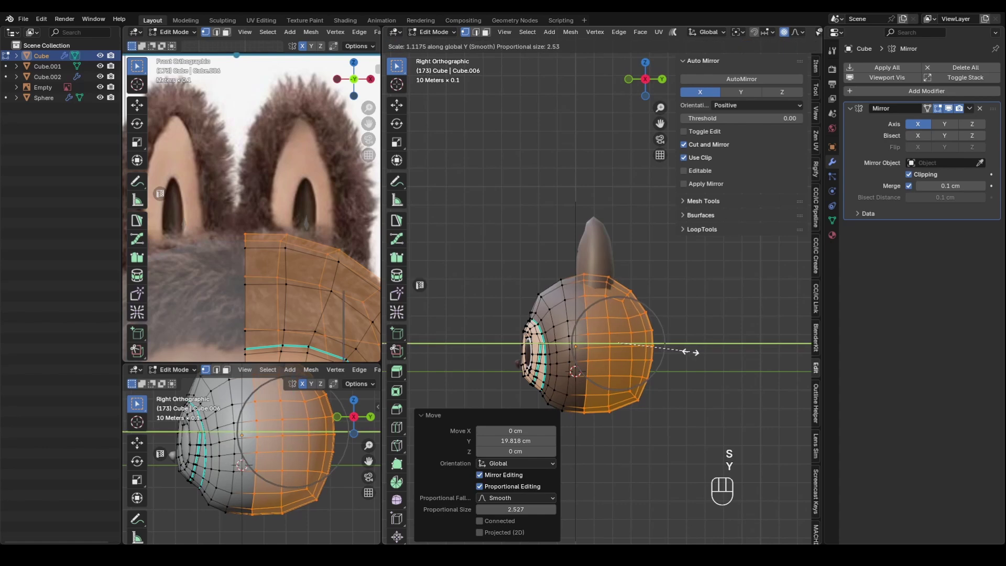
right_click(690, 352)
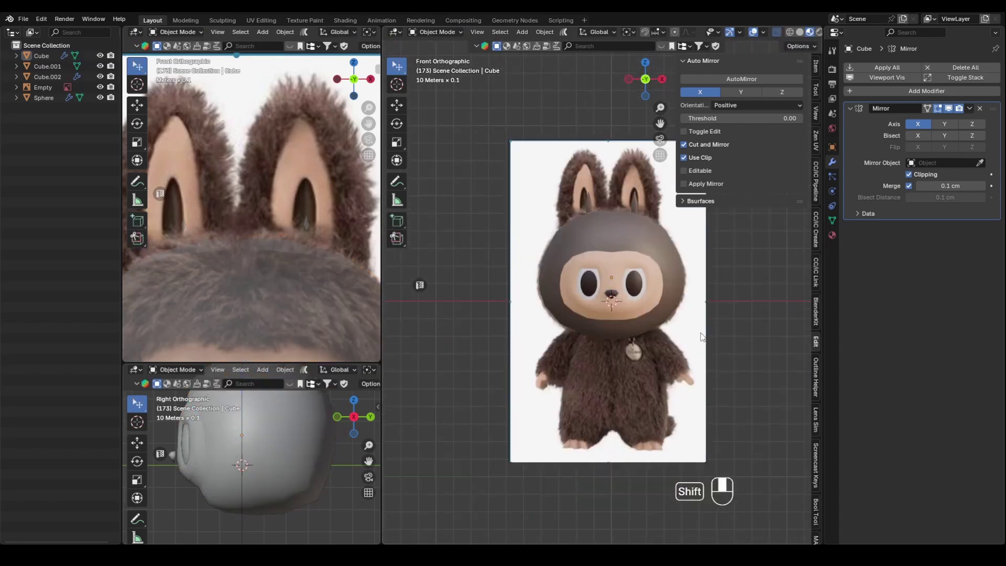
scroll(706, 369, up, 3)
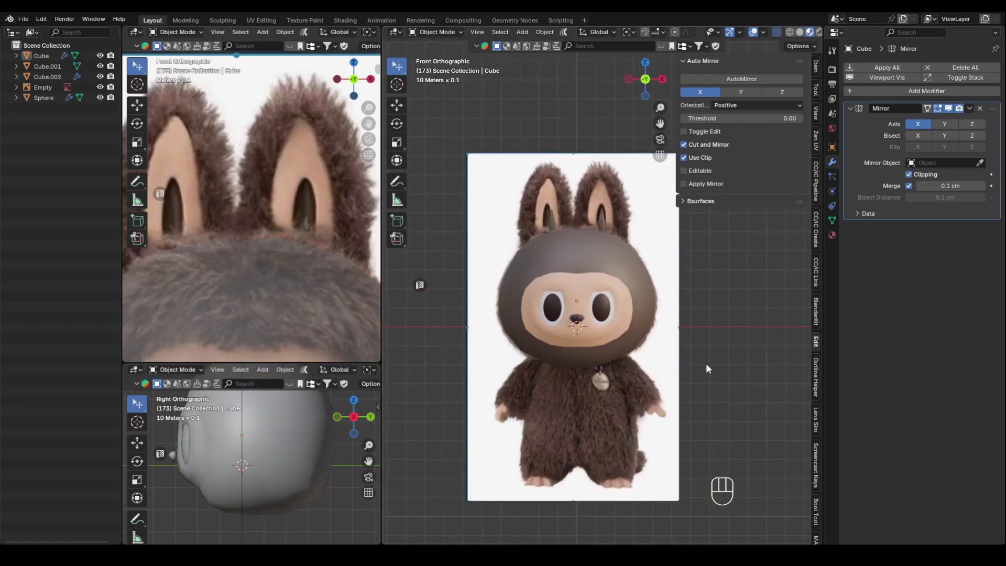
key(ctrl+z)
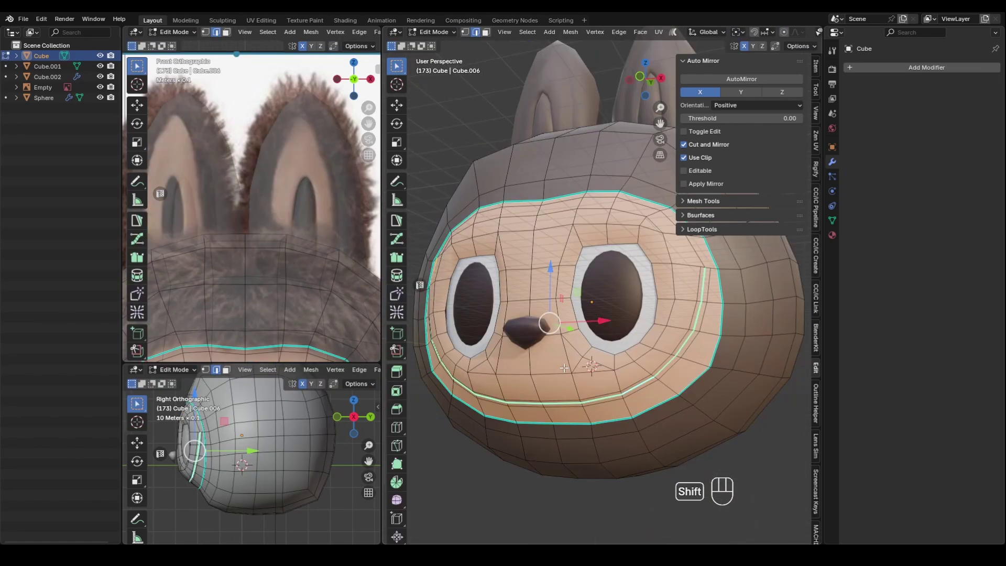
Duplicate the smile-shaped mouth edges in place and separate the copy into its own object
key(shift+d)
right_click(563, 368)
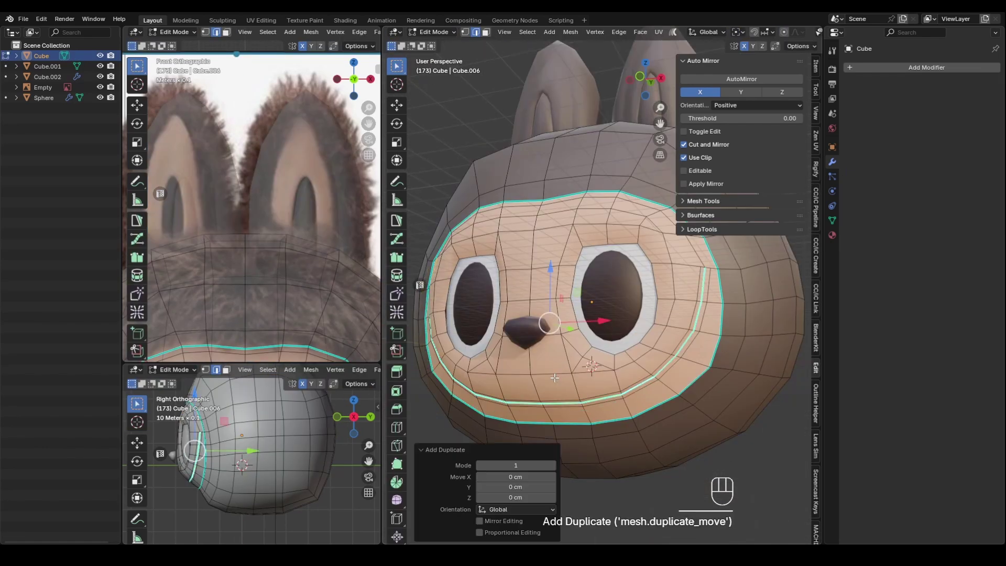
key(p)
click(559, 383)
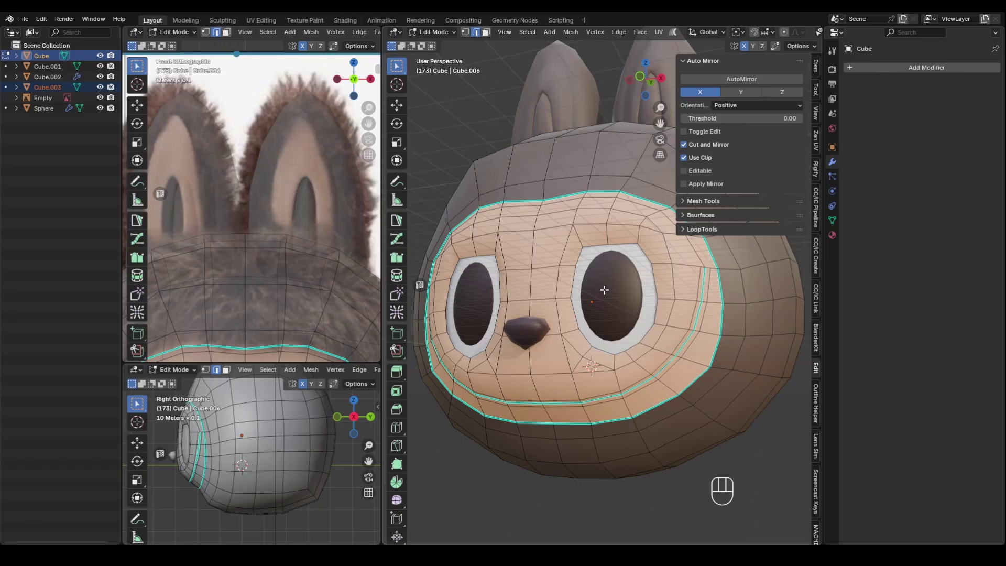
Select the separated mouth line in Object Mode and convert it to a curve
key(Tab)
click(604, 290)
right_click(531, 320)
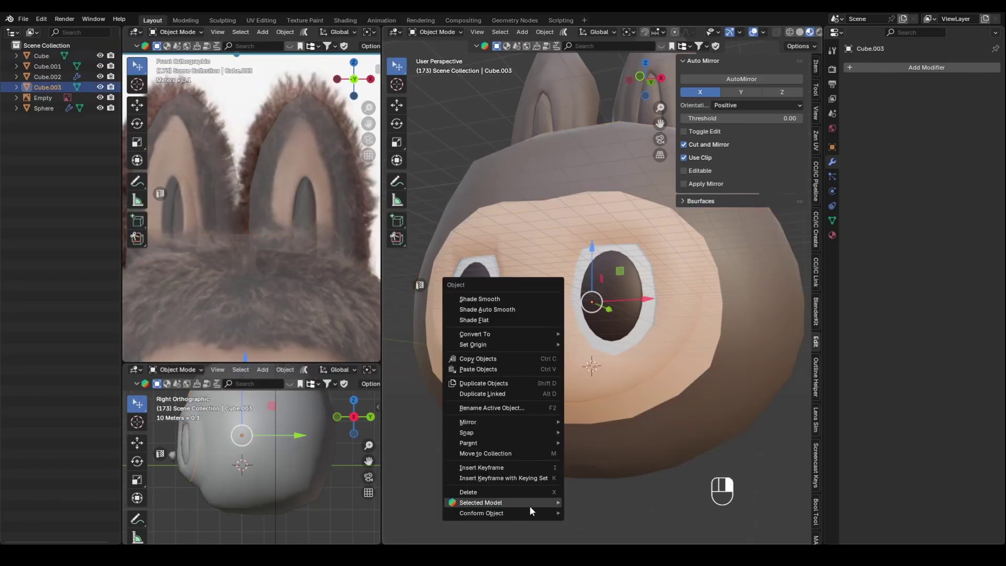
mouse_move(538, 332)
click(586, 345)
Thicken the mouth curve by setting its bevel depth to 5, then select the head
scroll(586, 343, up, 2)
click(832, 205)
drag(914, 346, 935, 346)
text(5)
key(Return)
click(694, 424)
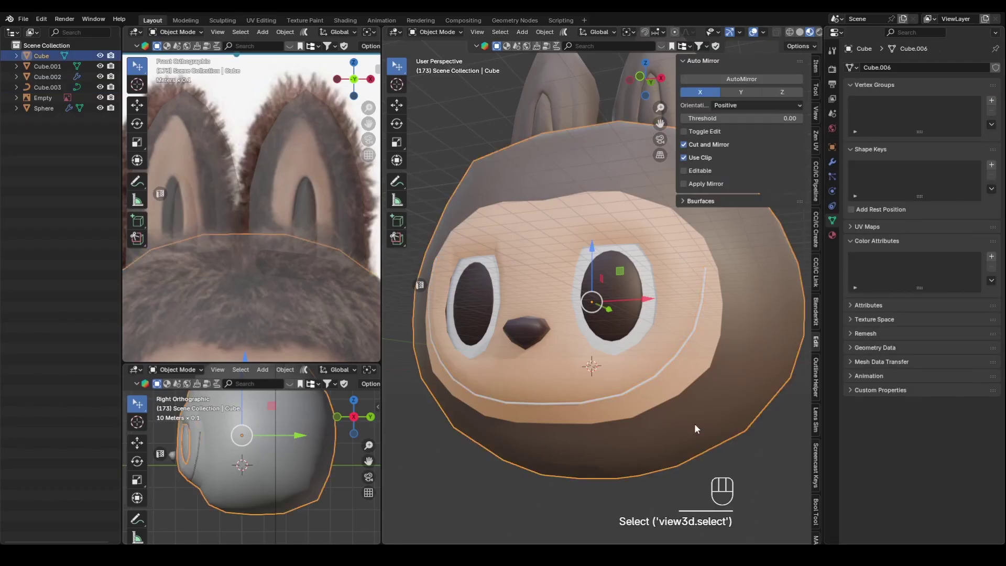
Assign the existing noseMT material to the mouth curve and deselect it
click(673, 354)
click(831, 220)
click(854, 113)
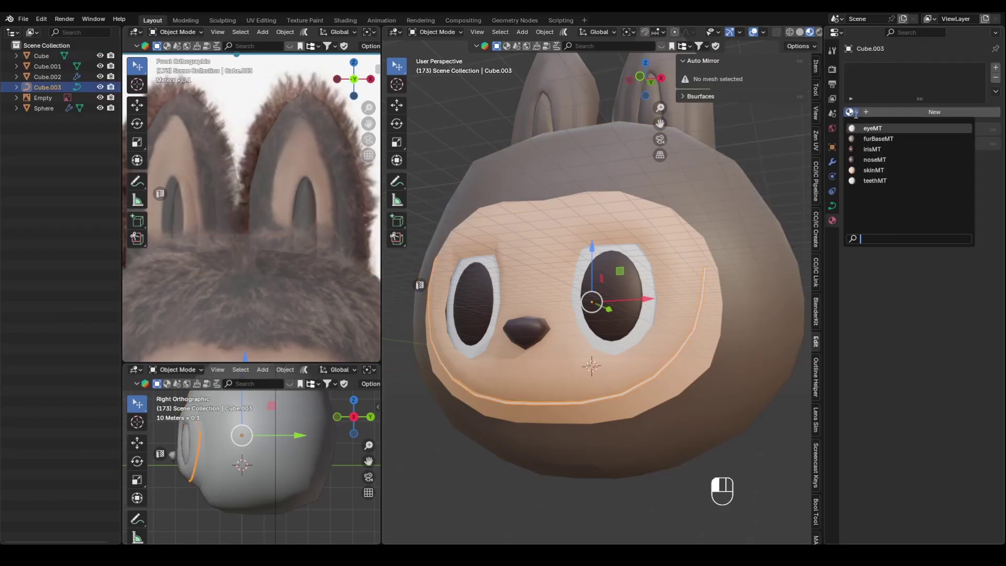
click(874, 159)
click(659, 348)
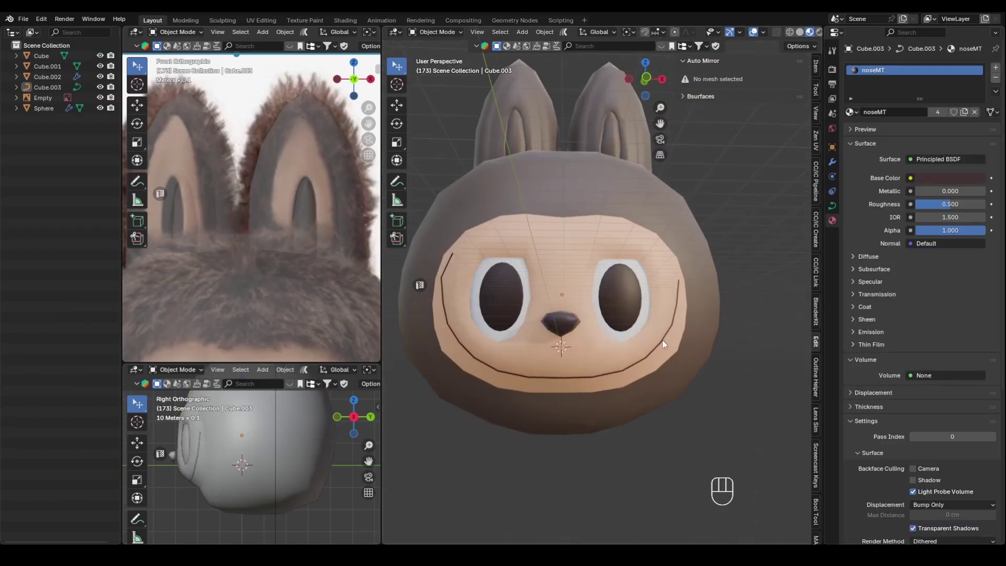
Add an edge loop on the head's face area between the eye and the mouth line and slide it into place
key(Tab)
click(471, 261)
key(Delete)
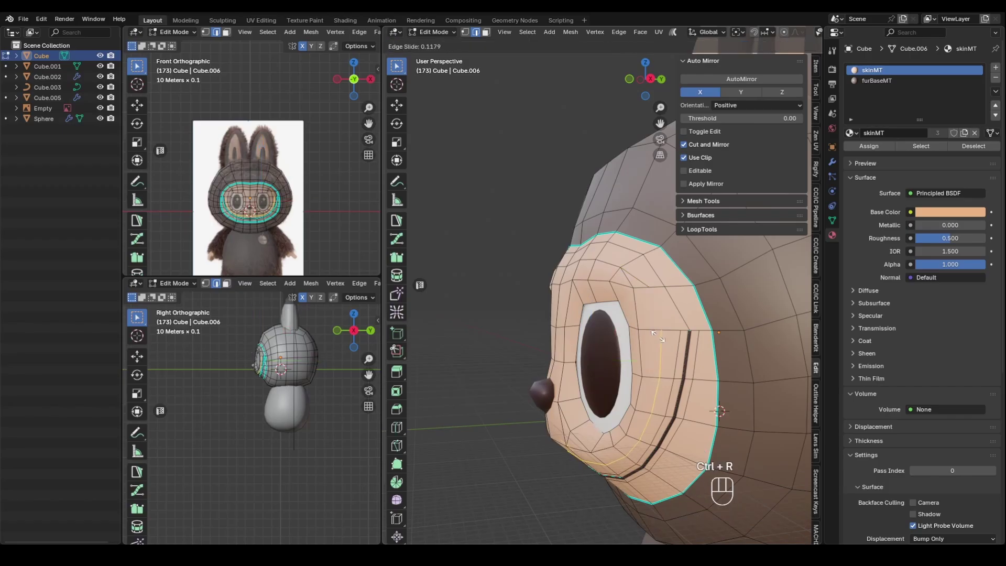
click(658, 336)
middle_drag(802, 362, 781, 375)
key(Tab)
middle_drag(702, 351, 647, 376)
key(Tab)
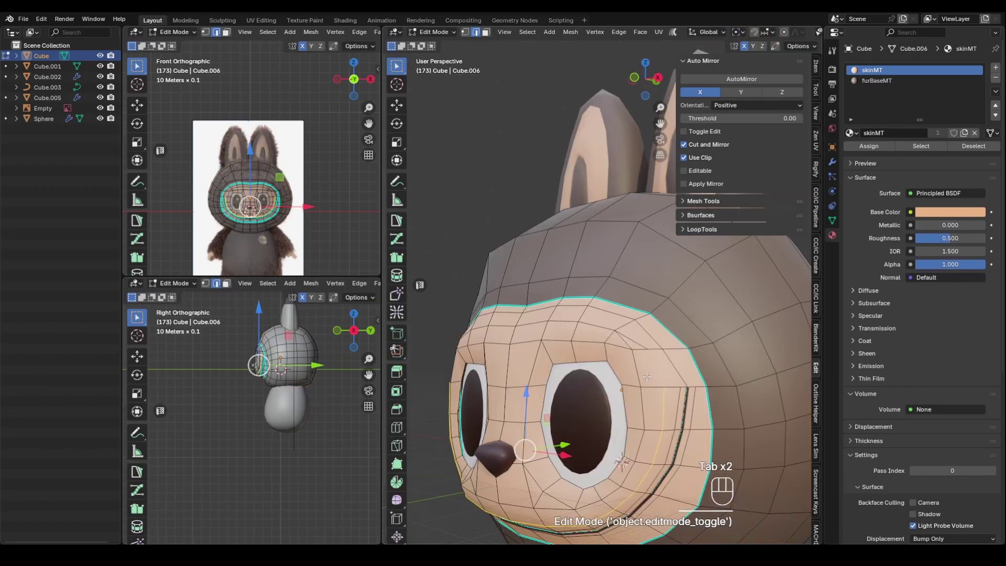
Dissolve an extra edge near the eye's upper outer corner and select an edge there
key(ctrl+x)
middle_drag(635, 342, 667, 350)
scroll(649, 348, up, 2)
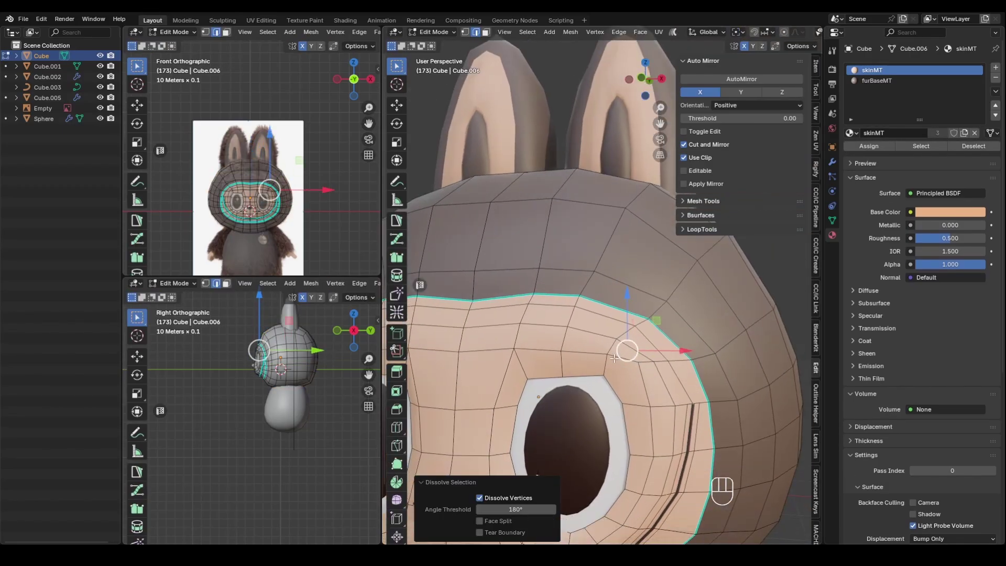
click(629, 348)
scroll(641, 367, down, 2)
mouse_move(668, 397)
middle_down()
mouse_move(681, 390)
mouse_move(665, 398)
mouse_move(668, 380)
middle_up()
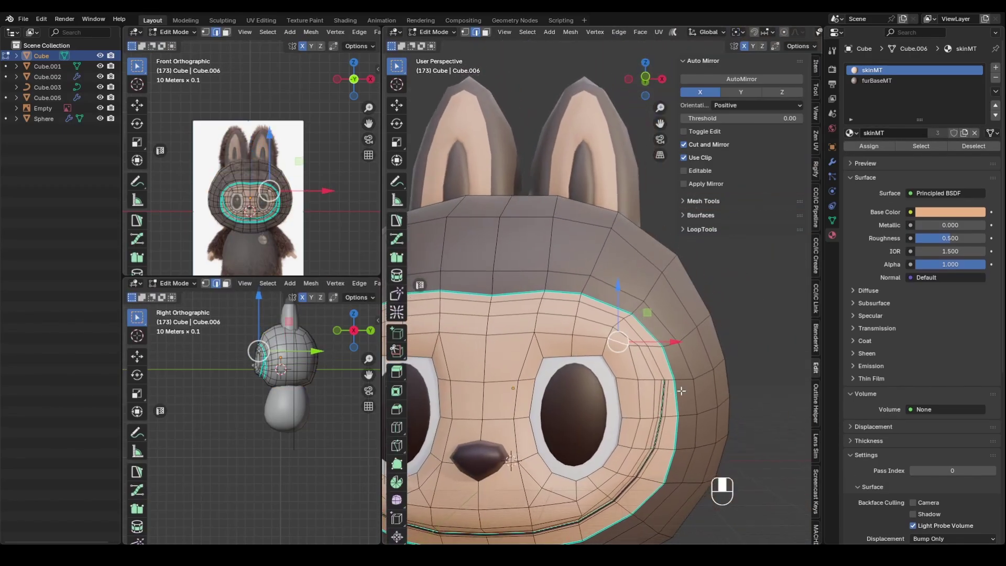
key(x)
click(663, 504)
key(ctrl+z)
Dissolve the surplus edges between the eye's upper outer corner and the upper end of the mouth line
key(k)
key(2)
alt+click(645, 347)
click(635, 345)
shift+click(657, 342)
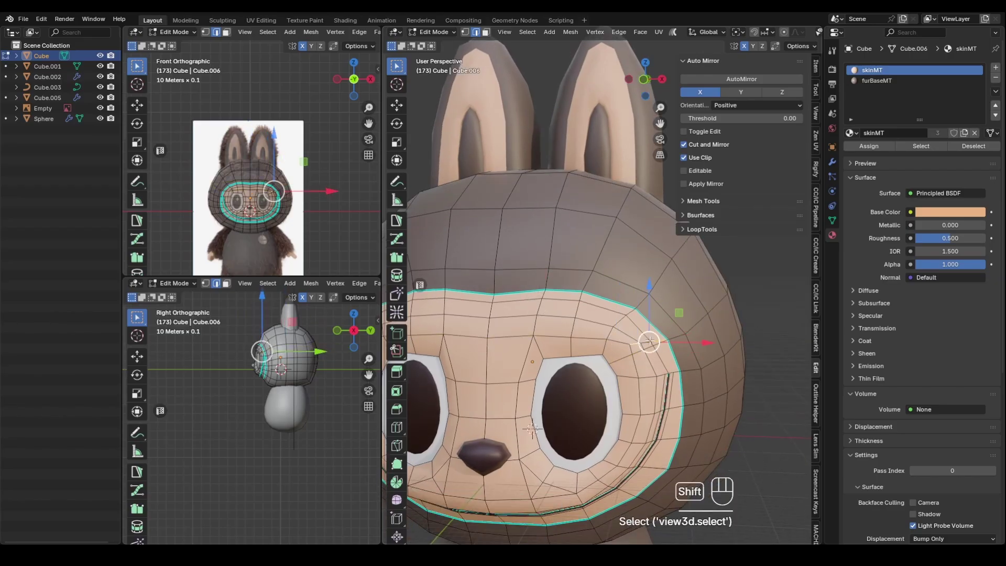
scroll(658, 345, up, 2)
ctrl+click(673, 369)
key(ctrl+z)
shift+click(673, 369)
key(ctrl+x)
scroll(673, 369, down, 5)
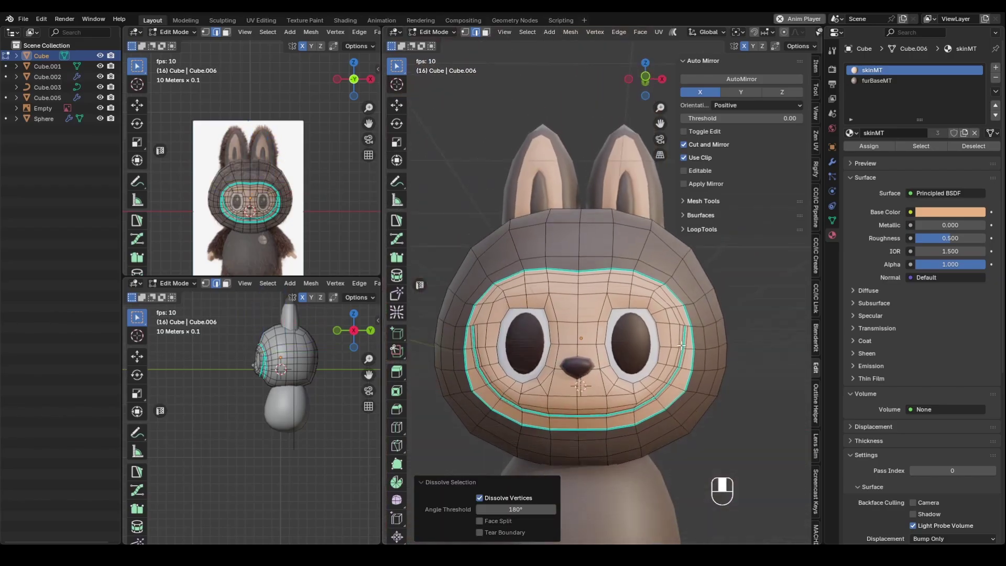
Edge-slide the face edges near the upper end of the mouth line for smoother topology
middle_drag(673, 368, 675, 335)
scroll(707, 297, up, 5)
scroll(707, 297, down, 2)
middle_drag(707, 297, 734, 325)
click(719, 296)
key(g)
key(g)
click(722, 306)
key(g)
key(g)
click(731, 335)
Vertex-slide the points of the loop just inside the mouth line to even their spacing, and return to Object Mode
key(1)
click(730, 379)
key(g)
key(g)
click(723, 378)
click(725, 332)
key(g)
key(g)
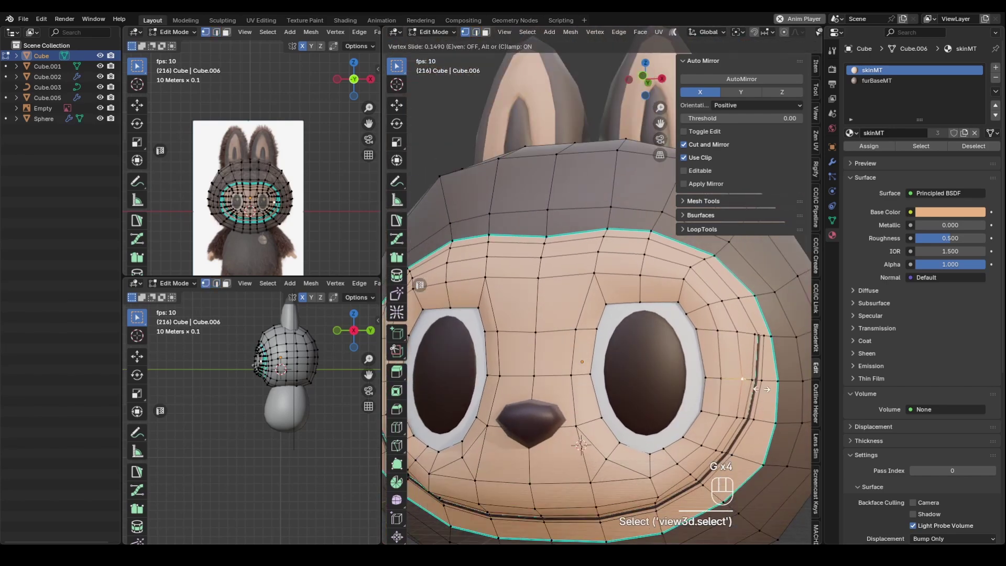
click(724, 346)
key(g)
key(g)
scroll(761, 346, down, 3)
key(Tab)
click(736, 381)
mouse_move(736, 381)
middle_down()
mouse_move(775, 373)
mouse_move(719, 385)
middle_up()
scroll(719, 385, down, 4)
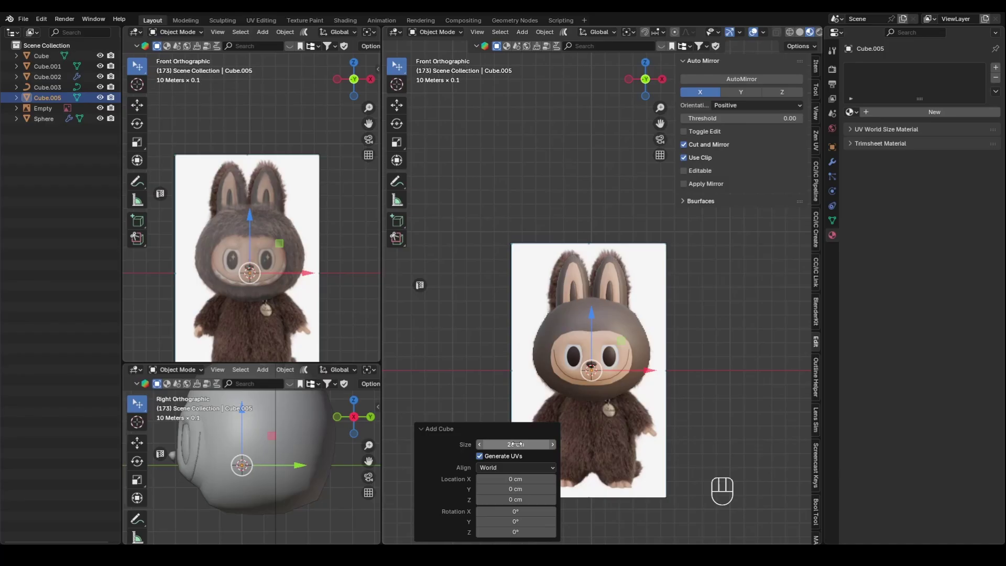
Enlarge the new cube to about 600 cm, subdivide it at level 1 and move it -513.28 cm along Z
drag(515, 444, 605, 445)
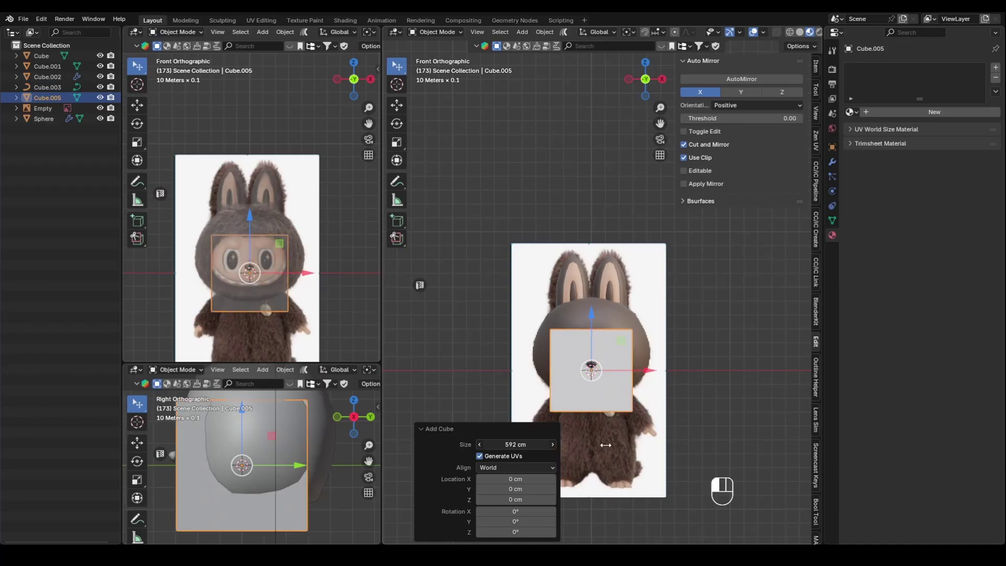
key(ctrl+1)
key(g)
key(z)
click(679, 379)
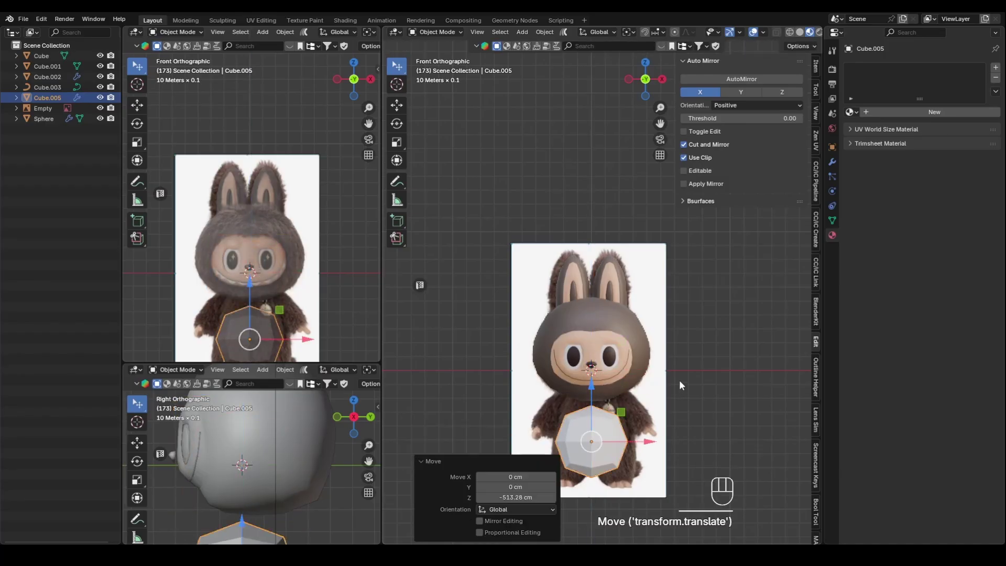
With X-ray on, scale the body shape along X, move it -47.177 cm along Z and shrink it onto the reference torso
key(alt+z)
shift+middle_drag(732, 395, 773, 322)
scroll(733, 356, up, 1)
key(s)
key(x)
click(720, 369)
key(g)
key(z)
click(665, 397)
key(s)
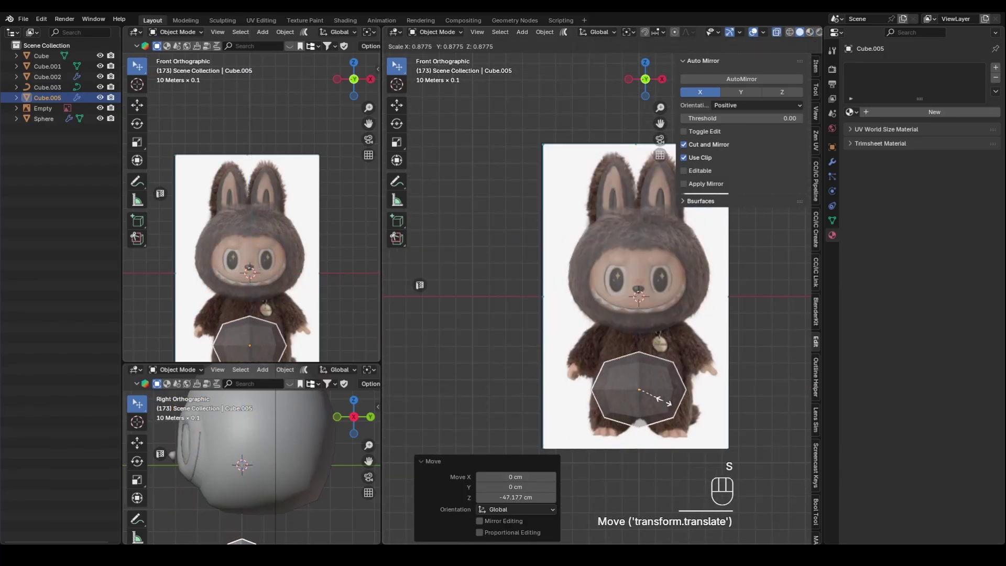
click(664, 398)
Apply the body's subdivision modifier and enter Edit Mode
key(Tab)
key(Tab)
click(832, 162)
click(882, 81)
key(Tab)
drag(588, 342, 696, 384)
drag(639, 315, 637, 340)
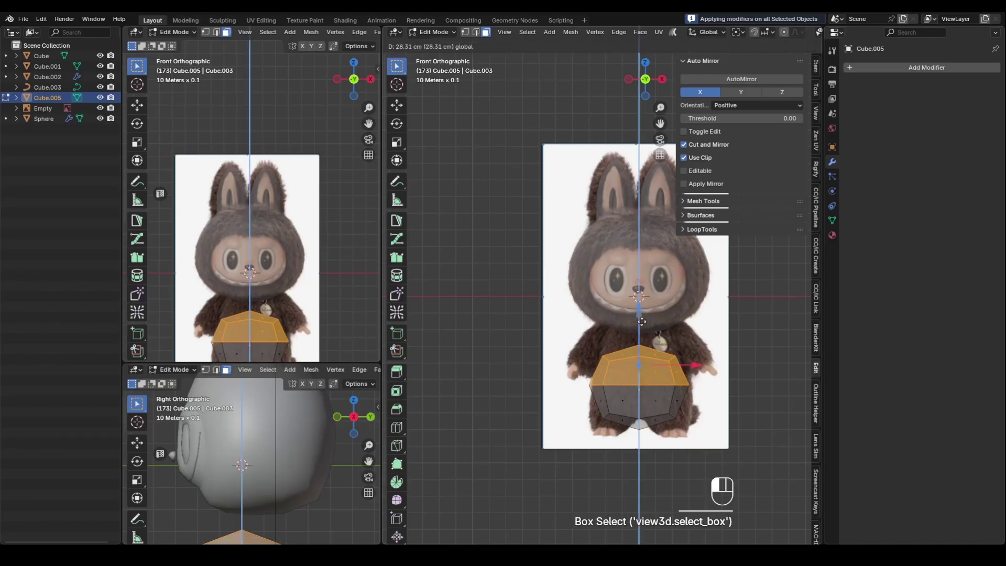
key(ctrl+z)
Select the lower part of the body, scale it along Y in side view, and move its rear vertices inward
drag(576, 408, 705, 456)
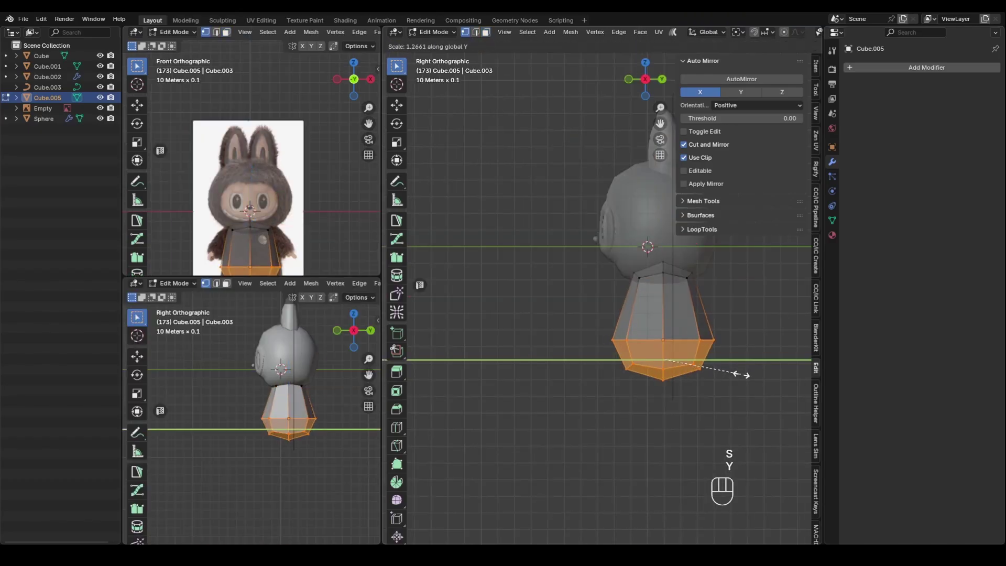
click(740, 375)
drag(741, 323, 681, 385)
drag(758, 355, 750, 355)
Add one centred loop cut around the body's upper section with a smoothness of 0.256
key(ctrl+r)
click(664, 314)
right_click(664, 314)
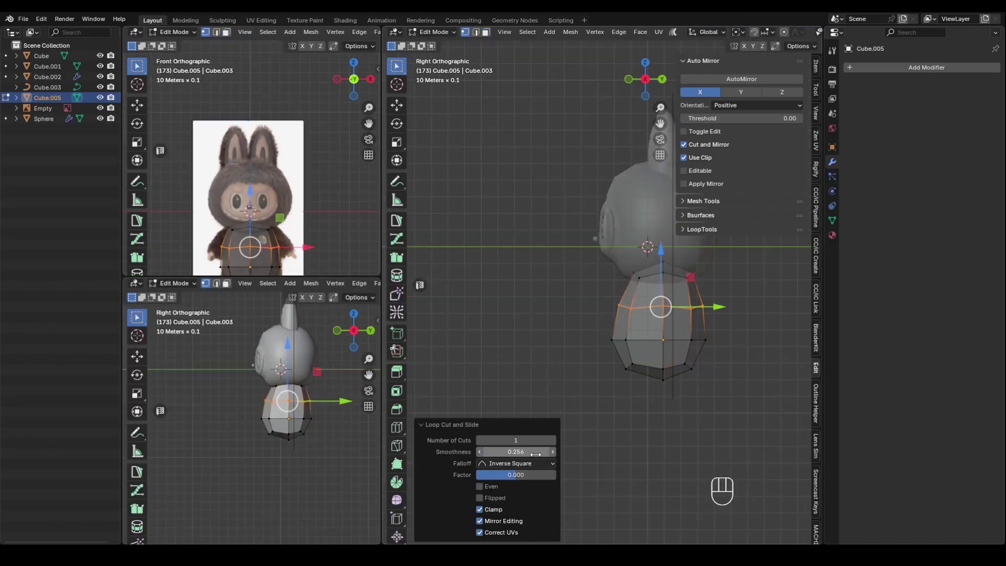
In front view, raise the vertices at the bottom centre of the body along Z
key(KP_1)
key(Tab)
shift+middle_drag(723, 368, 718, 382)
key(Tab)
drag(610, 389, 651, 440)
drag(630, 353, 630, 343)
Raise the body's lower corner vertices about 33 cm and the centre vertices of the row above 43.788 cm along Z
drag(651, 387, 699, 424)
drag(698, 402, 701, 401)
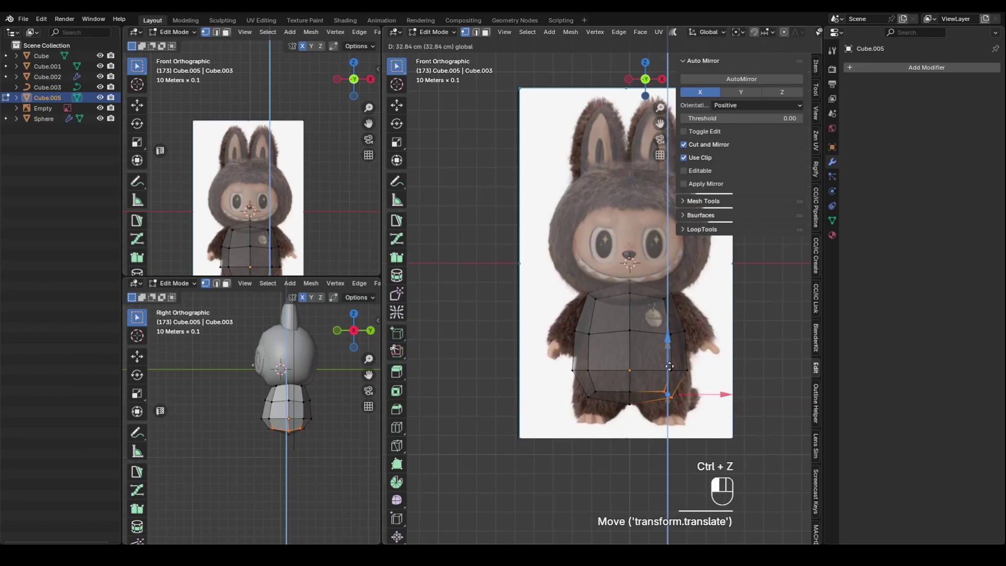
drag(670, 366, 669, 365)
drag(652, 357, 680, 343)
drag(611, 356, 648, 384)
drag(630, 340, 630, 332)
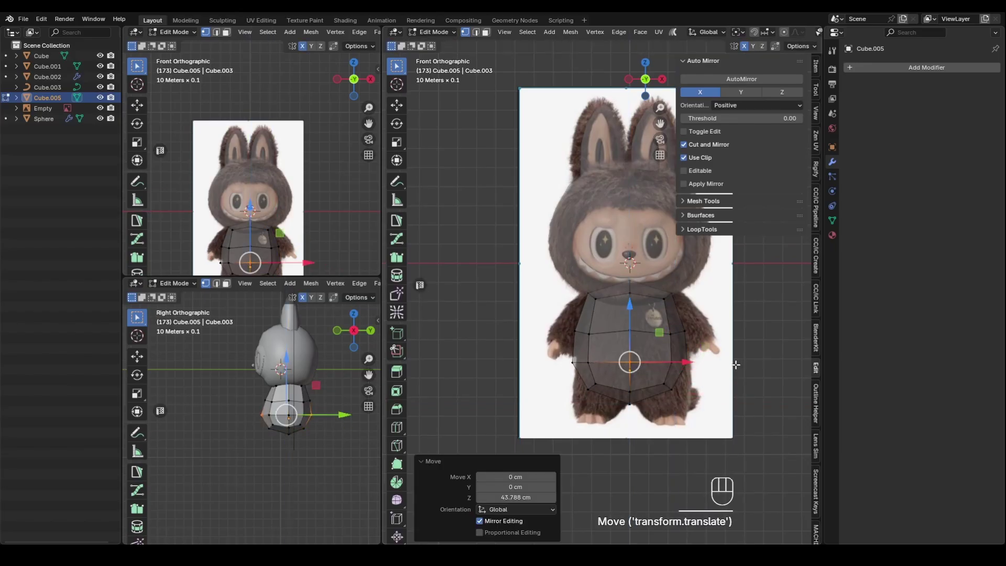
Add a level 1 subdivision to the body and scale it up by about 1.04 to match the reference torso
key(Tab)
key(ctrl+1)
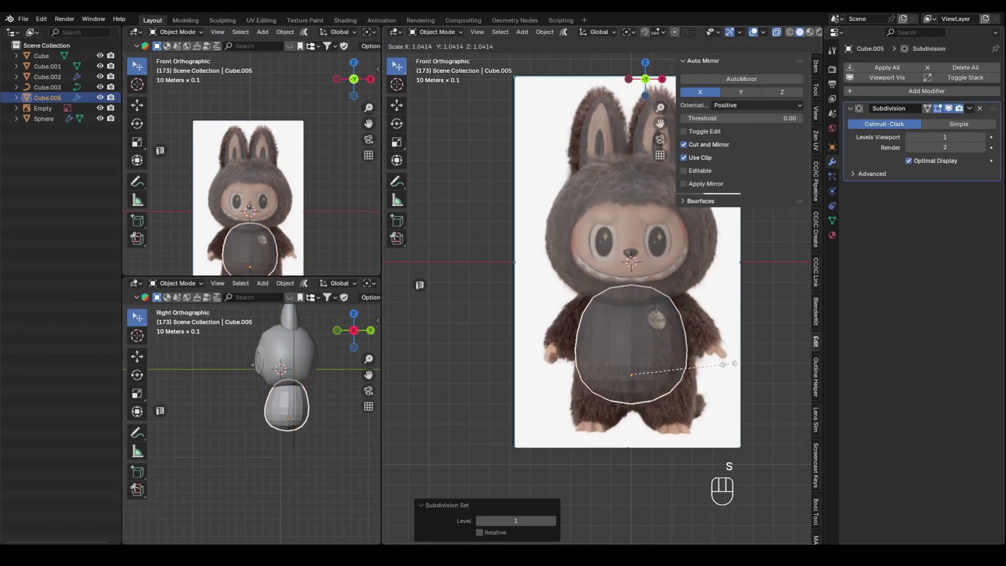
click(729, 363)
key(Tab)
key(Tab)
key(Tab)
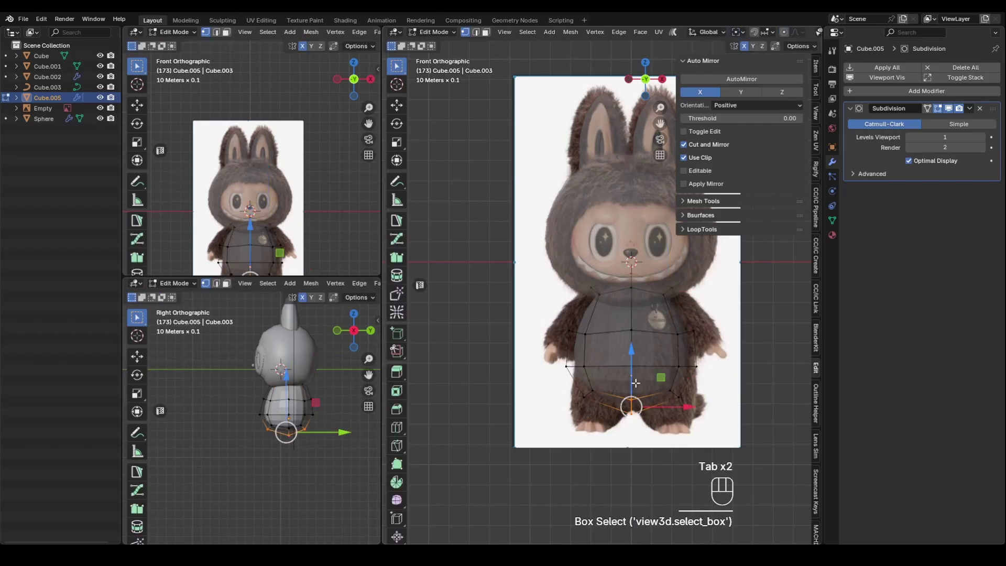
key(Tab)
Add a 619 cm cube with level 1 subdivision and shrink it onto the shoulder in front view
middle_drag(699, 290, 638, 379)
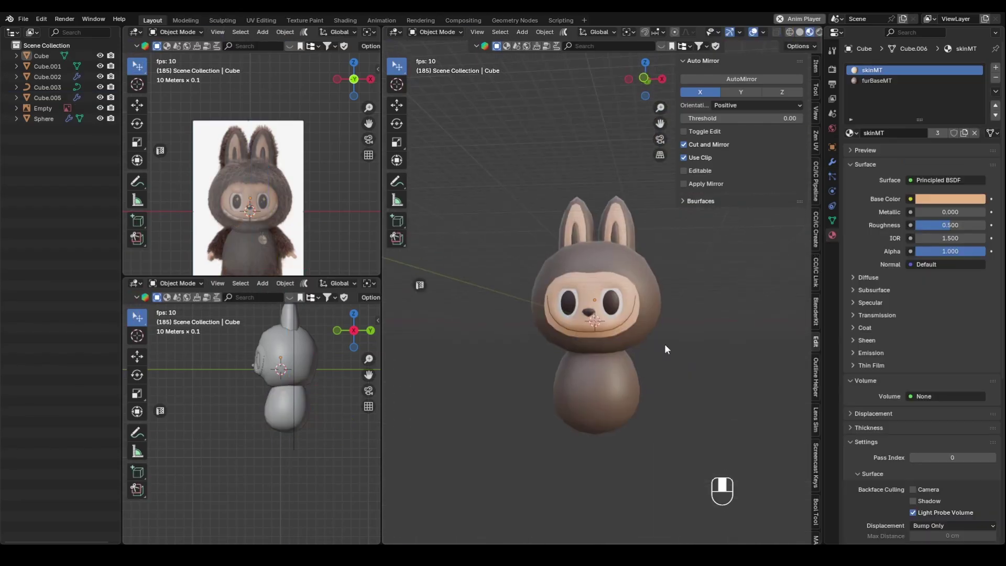
key(shift+a)
click(704, 328)
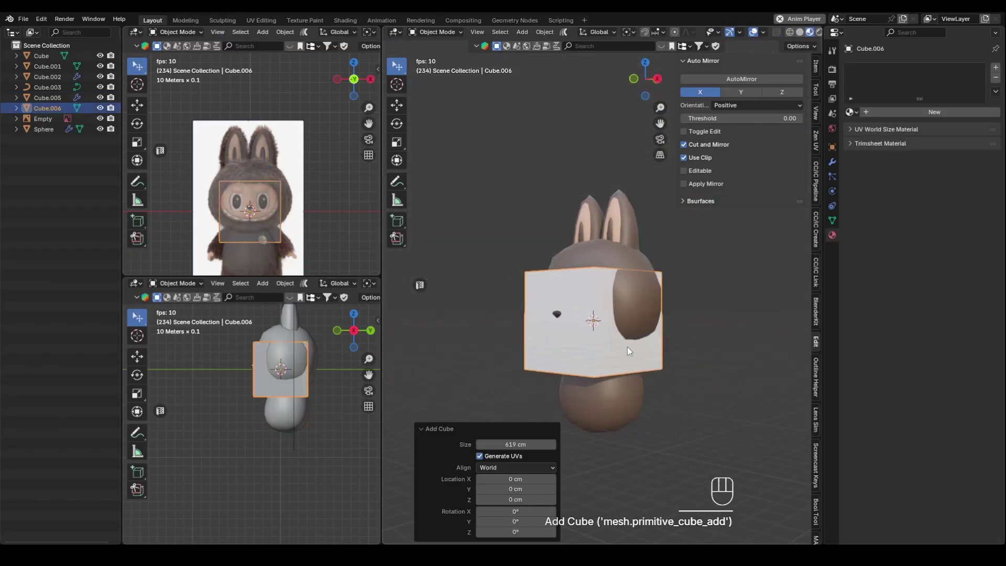
key(ctrl+1)
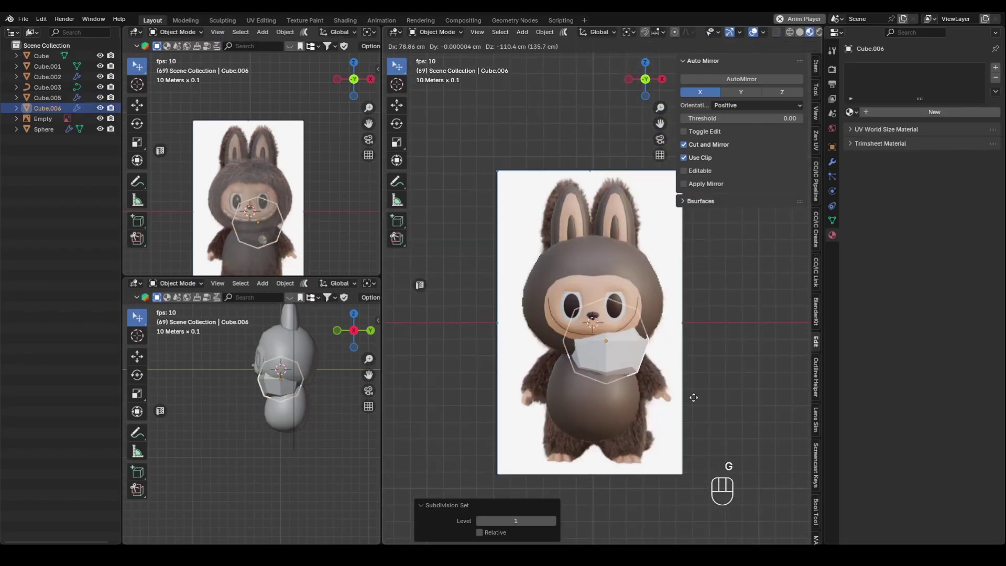
click(715, 387)
key(r)
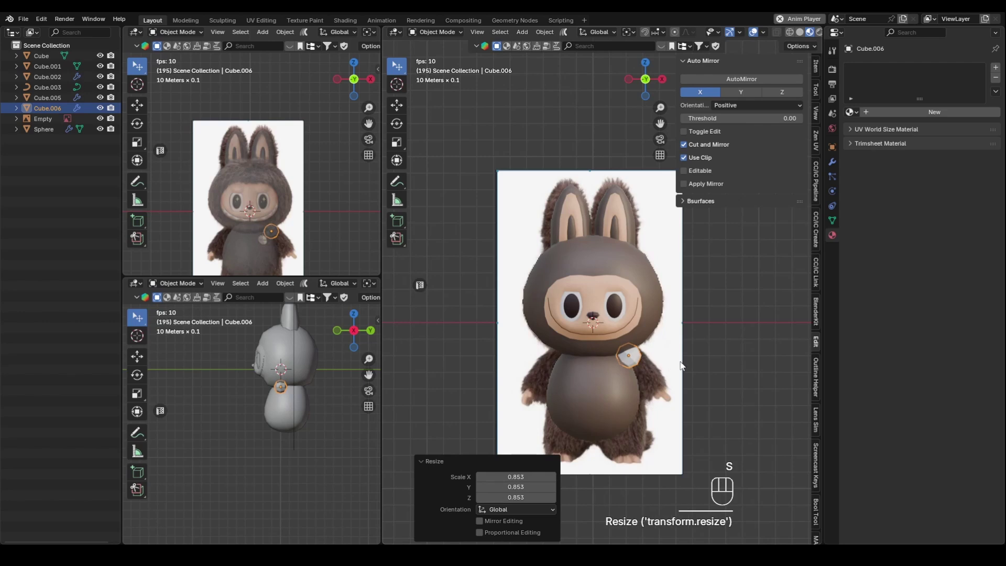
ctrl+middle_drag(663, 365, 664, 340)
Extrude the lower outer faces of the shoulder shape toward the reference hand to form an arm
key(Tab)
middle_drag(676, 357, 642, 353)
key(3)
click(648, 391)
alt+middle_drag(648, 392, 670, 430)
click(721, 464)
Add a loop cut across the arm, scale it, and slide the arm's edges to refine its shape
key(ctrl+r)
double_click(689, 404)
key(s)
click(699, 408)
click(687, 420)
key(g)
key(g)
click(713, 431)
click(714, 433)
Move the whole arm 106.44 cm along Y so it lines up with the body's side
key(Tab)
alt+middle_drag(725, 410, 719, 400)
key(shift+space)
drag(741, 360, 762, 361)
key(KP_1)
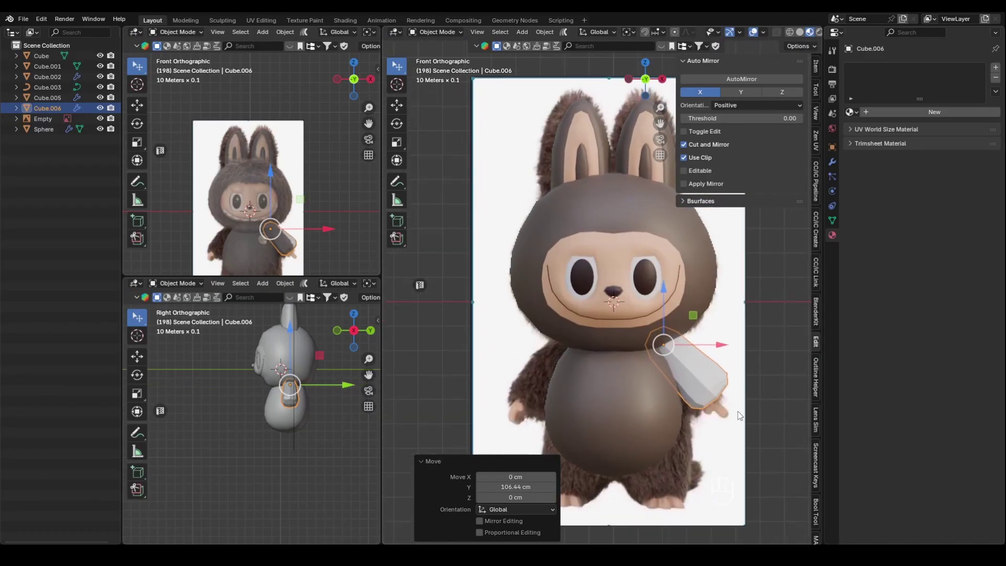
In front view, lower and reposition the arm's shoulder vertices to follow the body and the reference sleeve
key(Tab)
key(1)
drag(678, 321, 647, 297)
drag(661, 255, 661, 269)
drag(618, 328, 668, 343)
mouse_move(648, 310)
mouse_down()
mouse_move(675, 336)
mouse_move(662, 323)
mouse_up()
drag(627, 329, 656, 359)
drag(648, 310, 674, 335)
drag(661, 324, 662, 324)
key(Tab)
middle_drag(749, 378, 708, 391)
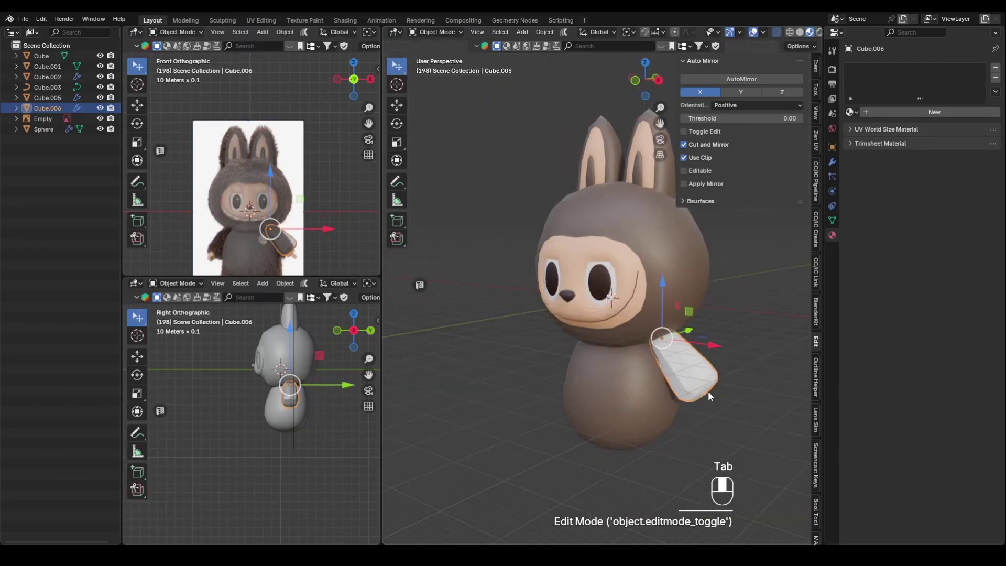
Apply the arm's subdivision modifier and shade the arm smooth
key(KP_3)
click(831, 162)
click(883, 82)
middle_drag(686, 348, 718, 351)
right_click(685, 318)
click(689, 322)
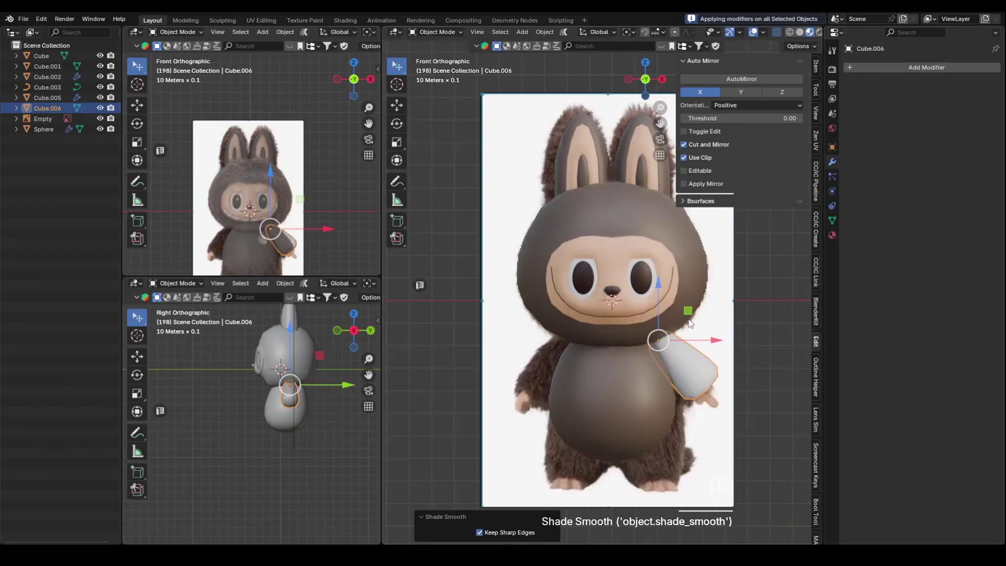
Assign the existing furBaseMT material to the arm
click(832, 235)
click(851, 112)
click(880, 160)
scroll(754, 277, down, 1)
alt+click(747, 306)
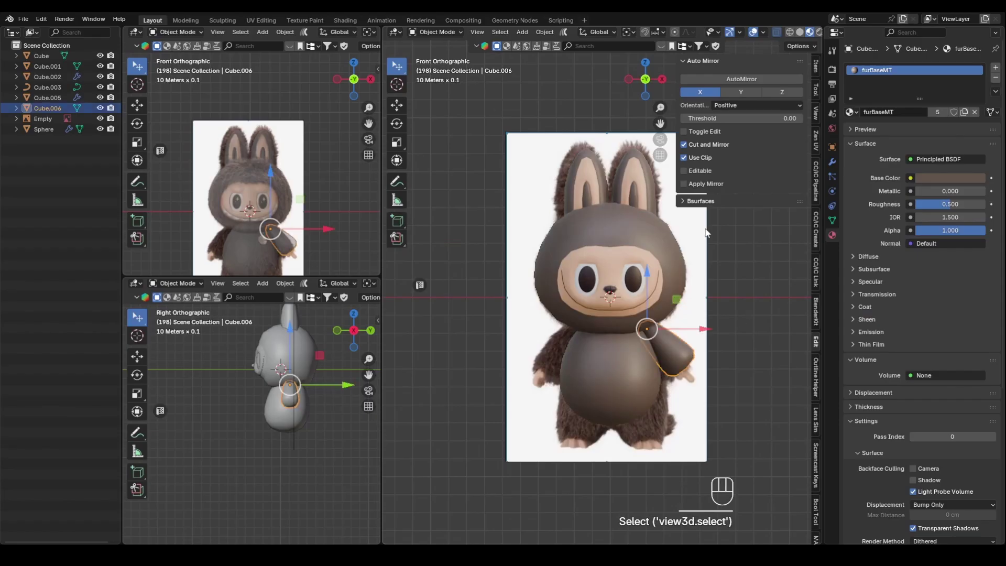
Mirror the arm to the other side of the body with a Mirror modifier on the X axis
click(831, 162)
click(855, 68)
text(mir)
key(Return)
click(736, 335)
Add a cube over the reference's right-hand leg, scale it down and give it a level 1 subdivision
shift+middle_drag(613, 294, 573, 262)
key(shift+a)
mouse_move(602, 321)
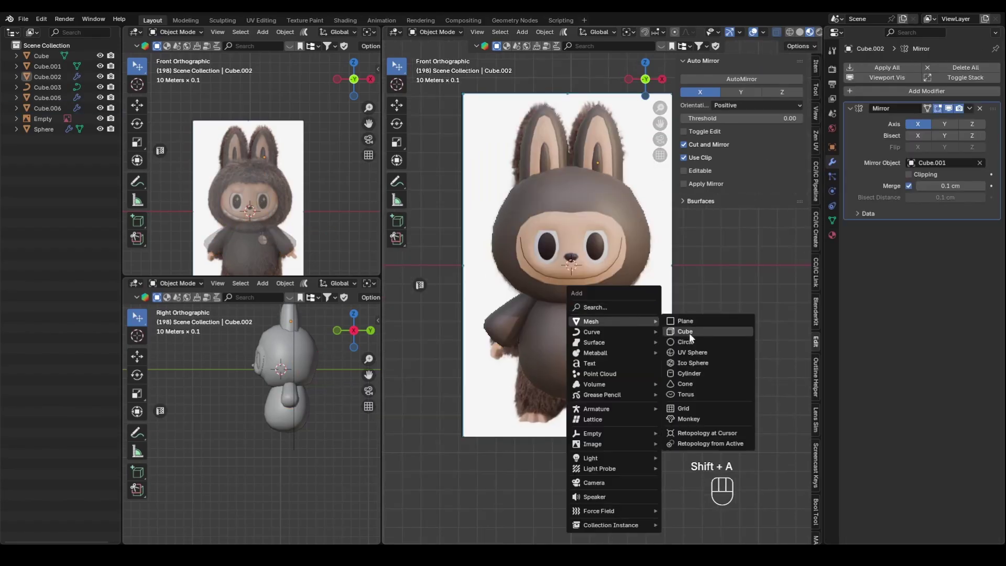
click(689, 333)
drag(571, 265, 608, 398)
key(s)
key(ctrl+1)
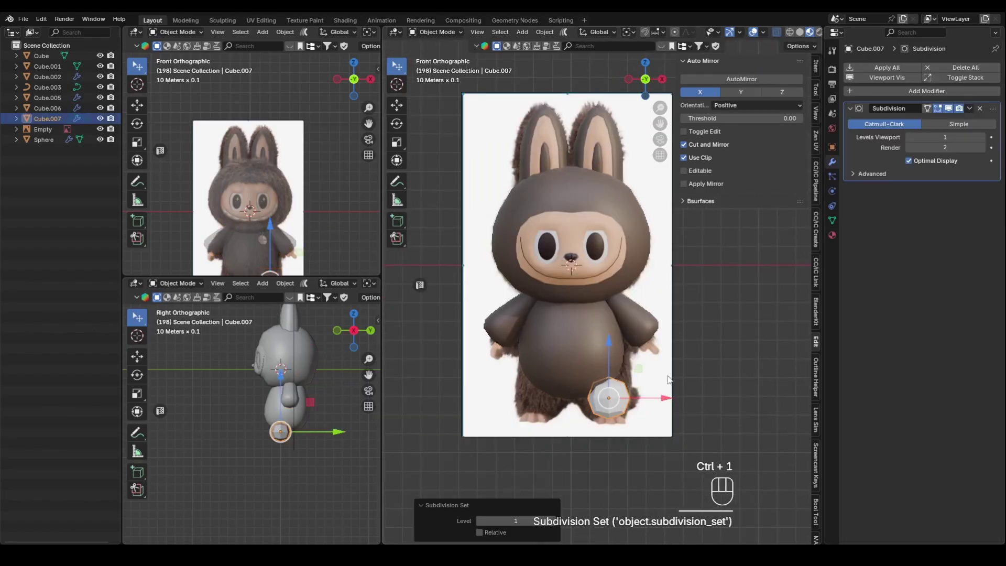
Raise and enlarge the new shape to cover the leg in the reference, and apply its Subdivision modifier
drag(608, 356, 609, 334)
key(s)
click(715, 385)
drag(667, 377, 659, 377)
key(Tab)
key(Tab)
click(887, 67)
Move the leg mesh's vertices to stretch it down along the reference leg
key(Tab)
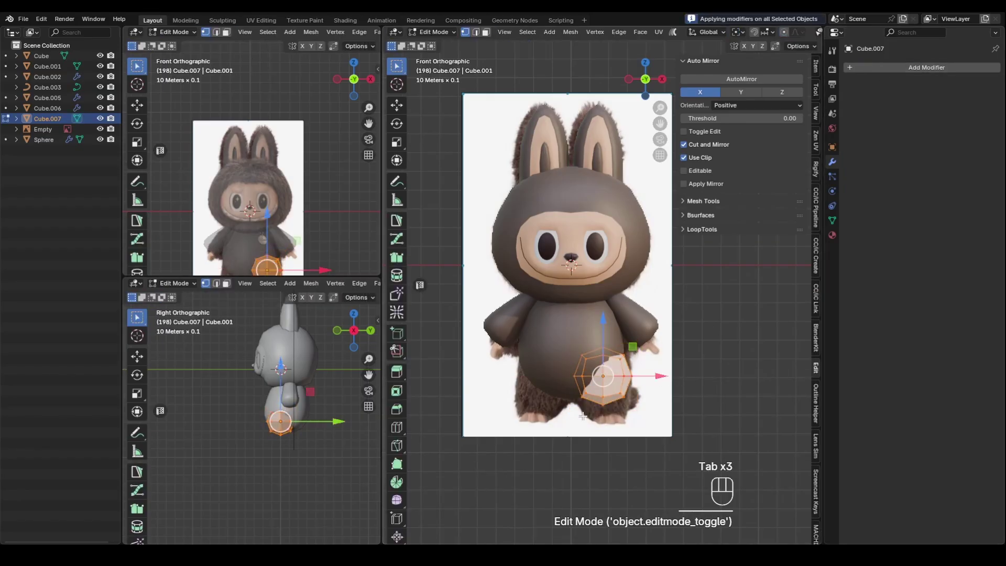
drag(603, 365, 603, 382)
drag(643, 417, 645, 416)
scroll(644, 411, up, 2)
scroll(647, 416, down, 1)
shift+middle_drag(649, 417, 676, 404)
Delete the faces that close the top of the leg mesh
key(b)
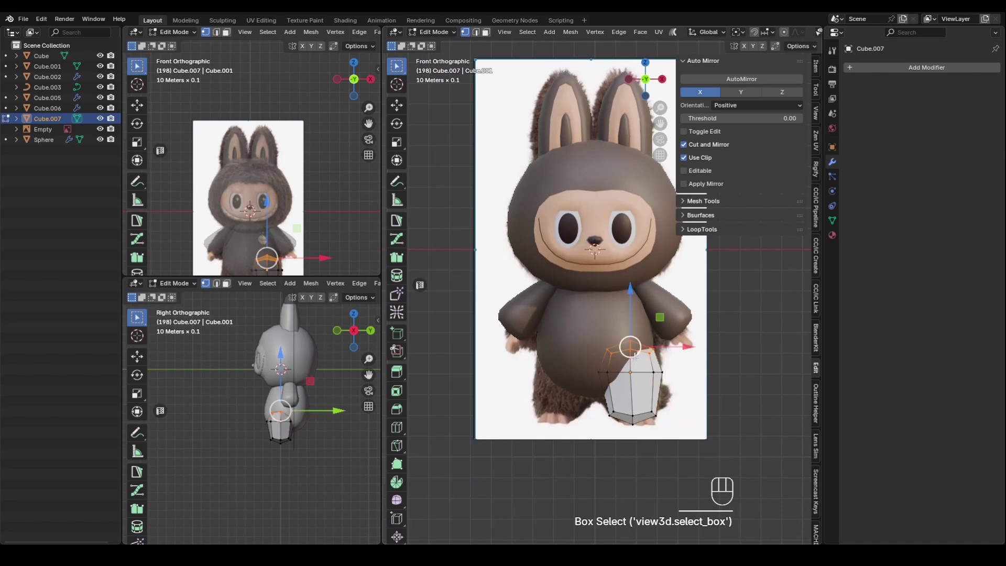
key(ctrl+KP_Add)
drag(613, 351, 668, 366)
key(x)
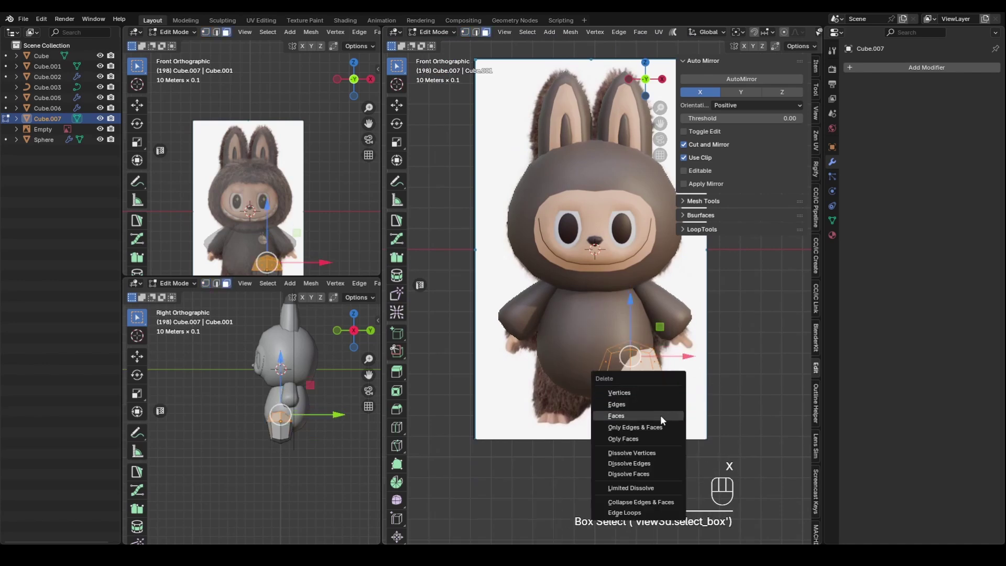
click(660, 416)
Shift the leg about 22.7 cm along Y in the side view
middle_drag(717, 375, 631, 365)
key(Tab)
drag(648, 374, 678, 373)
middle_drag(636, 409, 683, 382)
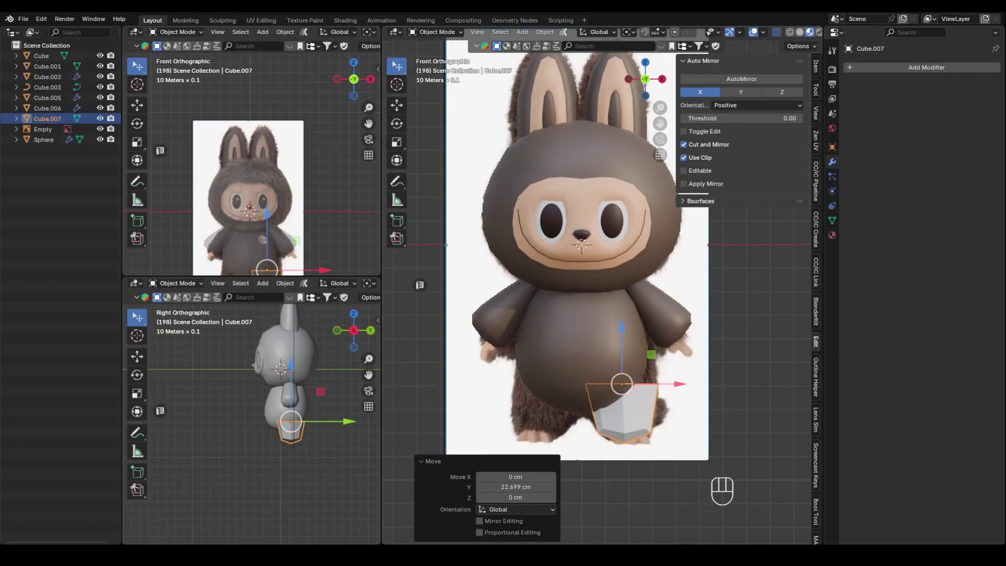
Extrude the leg's open top edge loop upward into the torso and adjust the upper loops sideways
click(640, 384)
key(Tab)
key(2)
alt+click(640, 384)
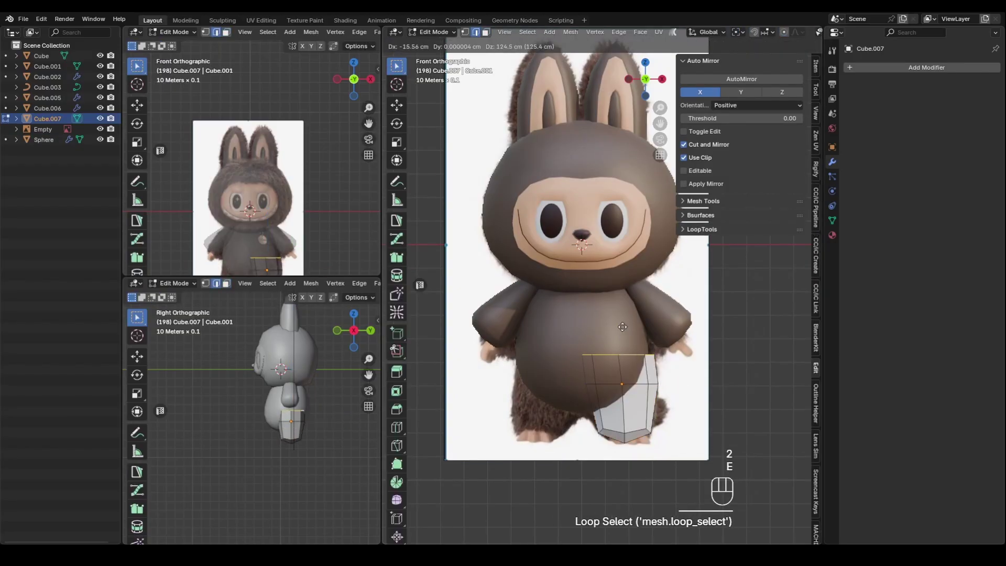
click(618, 316)
alt+click(640, 384)
drag(681, 382, 678, 383)
alt+click(631, 343)
drag(672, 344, 675, 344)
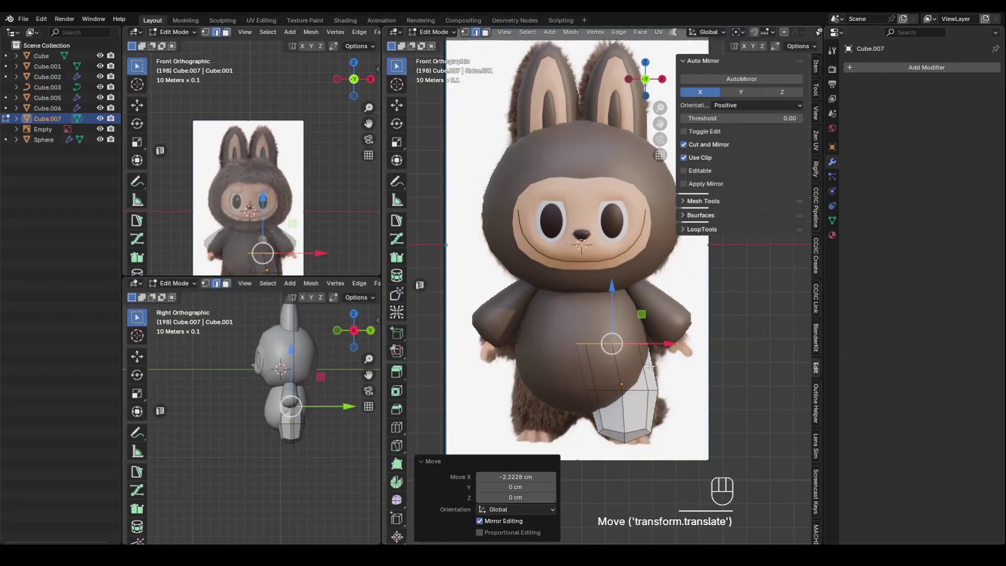
Flatten the leg's underside by raising its bottom centre vertices in two moves of about 19 cm and 15 cm
key(Tab)
middle_drag(719, 398, 685, 402)
key(KP_3)
key(Tab)
drag(630, 447, 632, 446)
drag(619, 411, 619, 407)
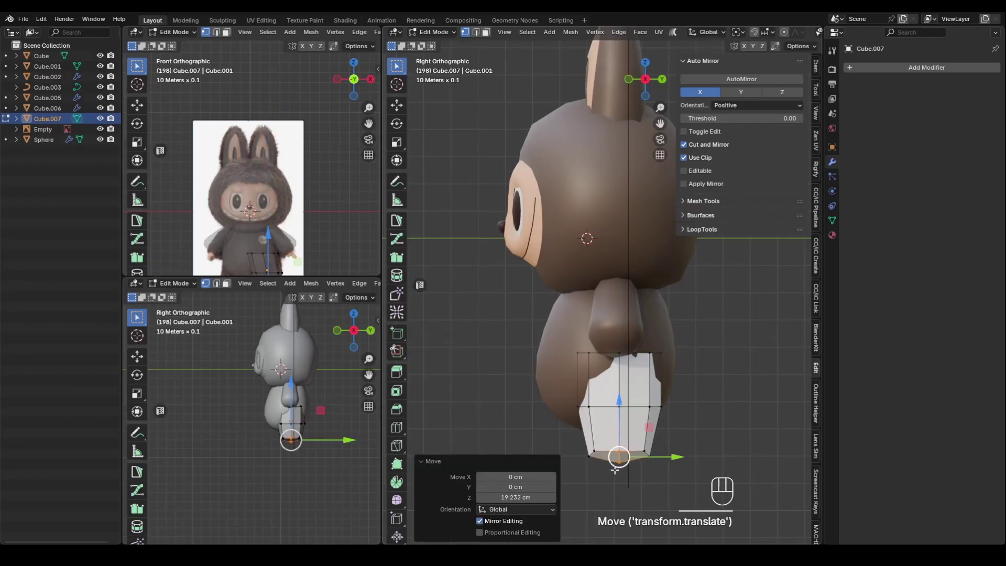
drag(608, 476, 632, 456)
drag(619, 463, 619, 458)
middle_drag(620, 457, 686, 442)
drag(633, 471, 619, 453)
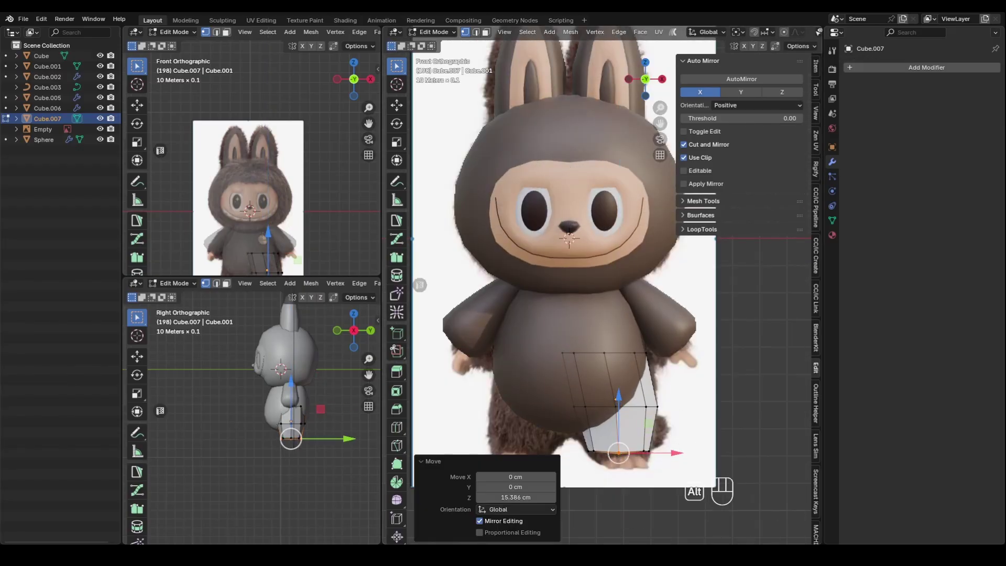
Reposition the vertices along the leg's bottom rim to match the reference in the front view
alt+middle_drag(619, 455, 574, 461)
drag(566, 475, 703, 432)
click(706, 465)
middle_drag(704, 462, 725, 438)
drag(620, 421, 619, 426)
drag(607, 472, 620, 438)
drag(578, 473, 601, 444)
drag(592, 438, 592, 441)
drag(636, 474, 658, 444)
click(650, 443)
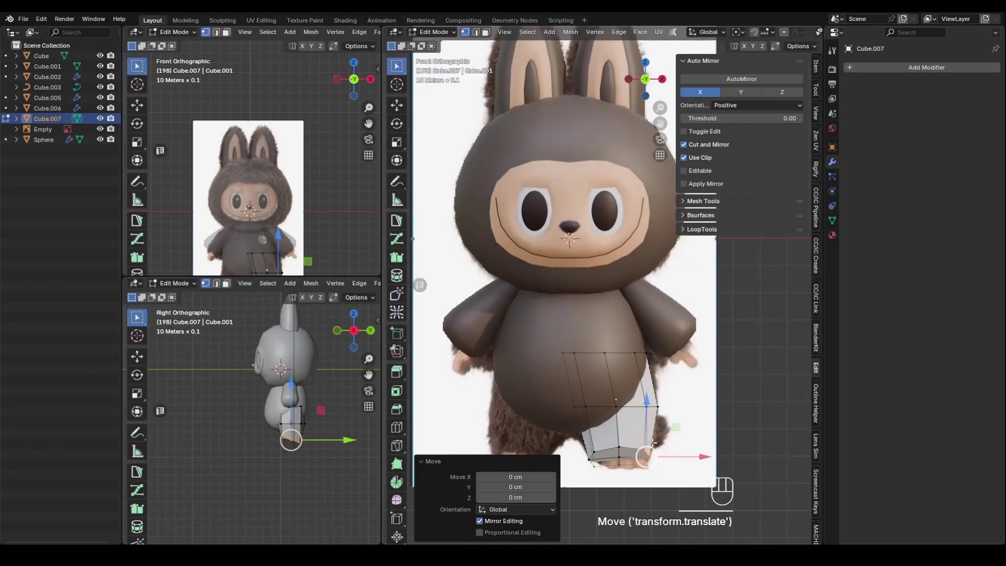
Add one loop cut around the lower leg and reshape its lower back corner with proportional editing
click(623, 430)
alt+middle_drag(655, 409, 727, 389)
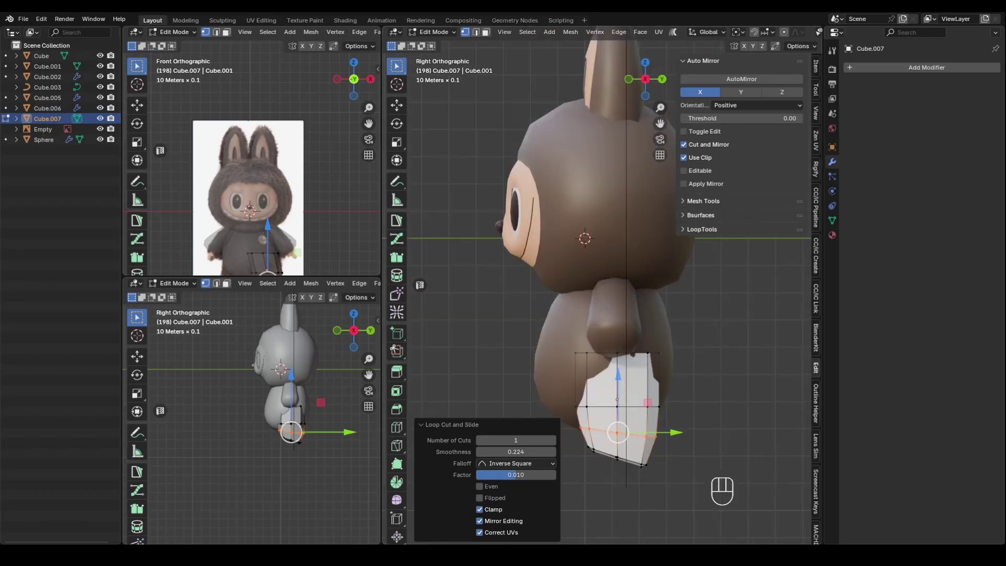
scroll(692, 385, up, 1)
drag(638, 494, 682, 482)
key(o)
key(Tab)
Shade the leg smooth and assign the furBaseMT material to it
click(706, 439)
alt+middle_drag(706, 439, 770, 438)
click(642, 435)
right_click(642, 434)
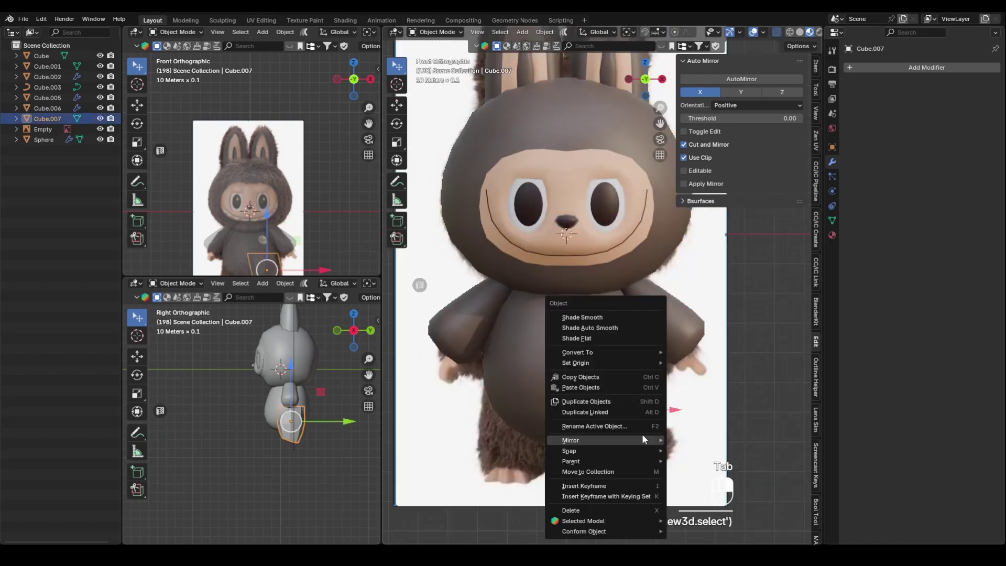
click(629, 318)
middle_drag(738, 407, 637, 407)
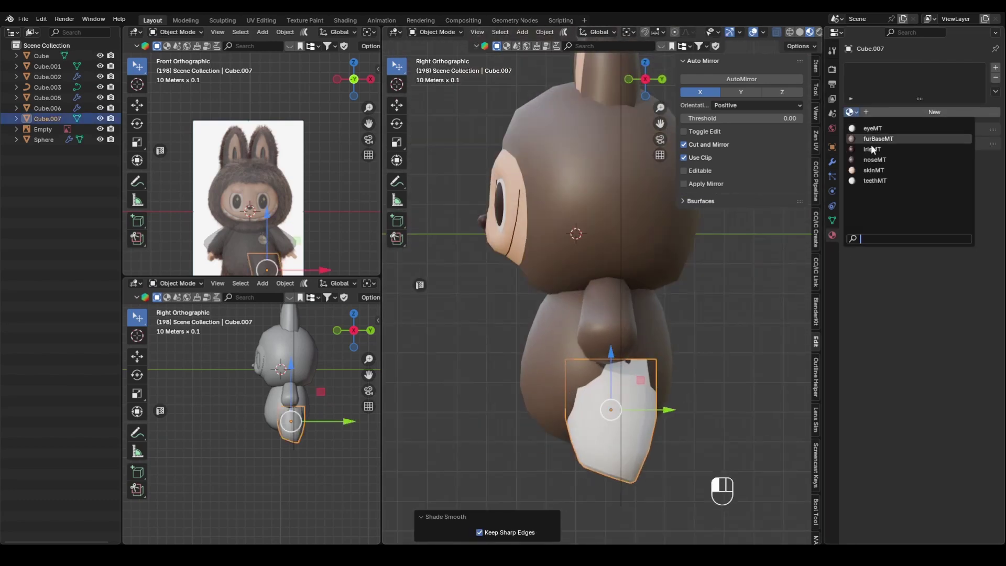
Add a Mirror modifier to the leg with Cube.001 as the mirror object
click(869, 66)
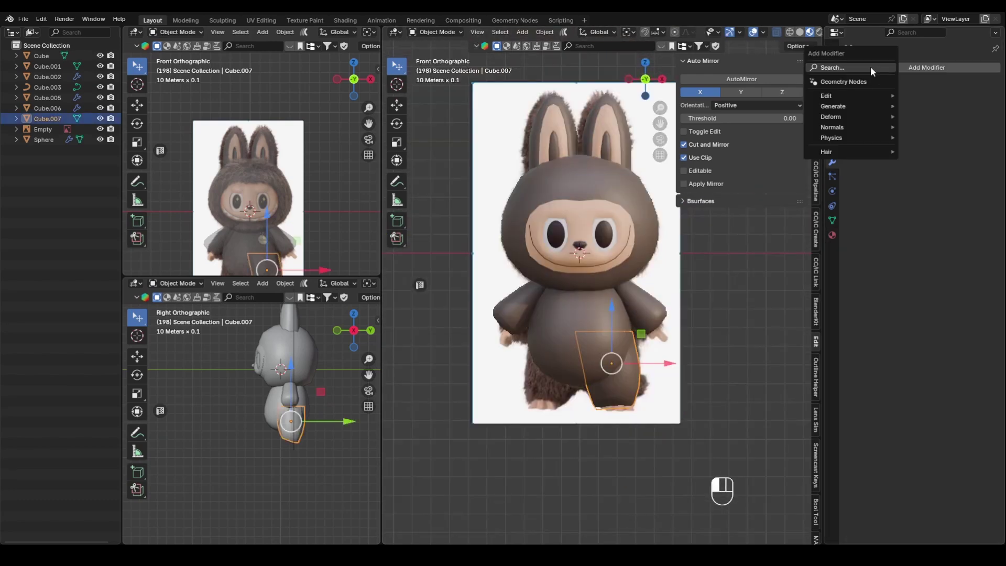
click(805, 233)
click(718, 395)
scroll(718, 395, down, 2)
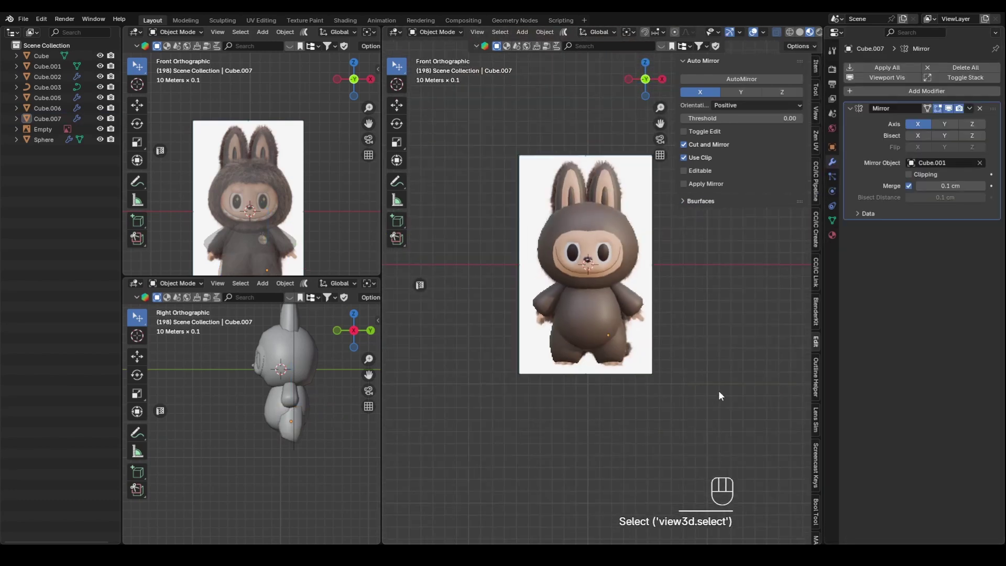
Add a cube for the foot, place it centrally below the body between the legs and give it a level 1 subdivision
middle_drag(711, 391, 696, 366)
key(shift+a)
mouse_move(672, 327)
click(754, 337)
drag(579, 194, 581, 361)
middle_drag(624, 445, 628, 361)
key(s)
click(736, 417)
key(ctrl+1)
Scale the foot shape up about 2.4 times and flatten it along Z
scroll(699, 423, up, 2)
middle_drag(674, 409, 651, 448)
key(KP_1)
key(s)
click(598, 374)
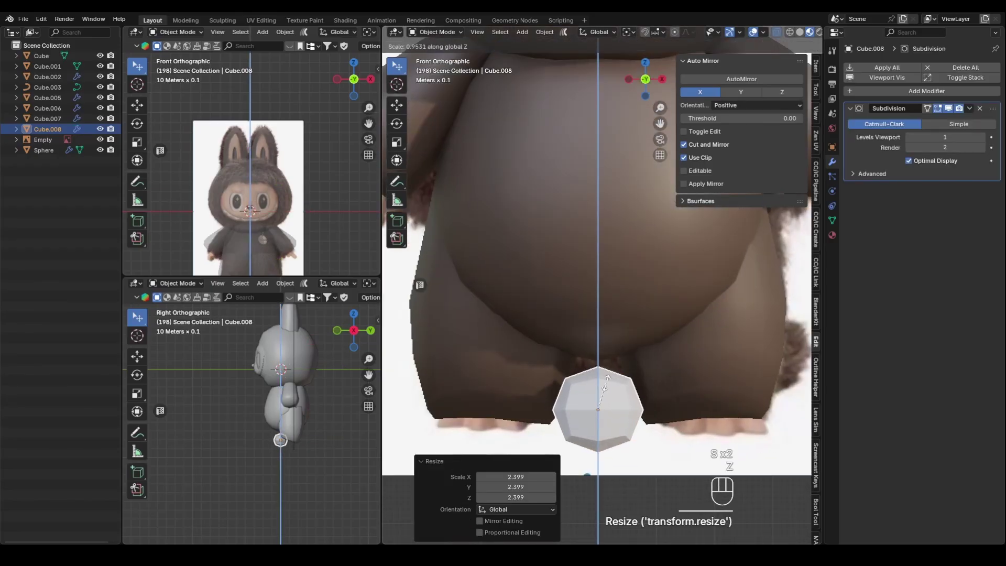
click(585, 395)
Apply the foot shape's Subdivision modifier and select its bottom vertices for editing
key(Tab)
key(Tab)
key(Tab)
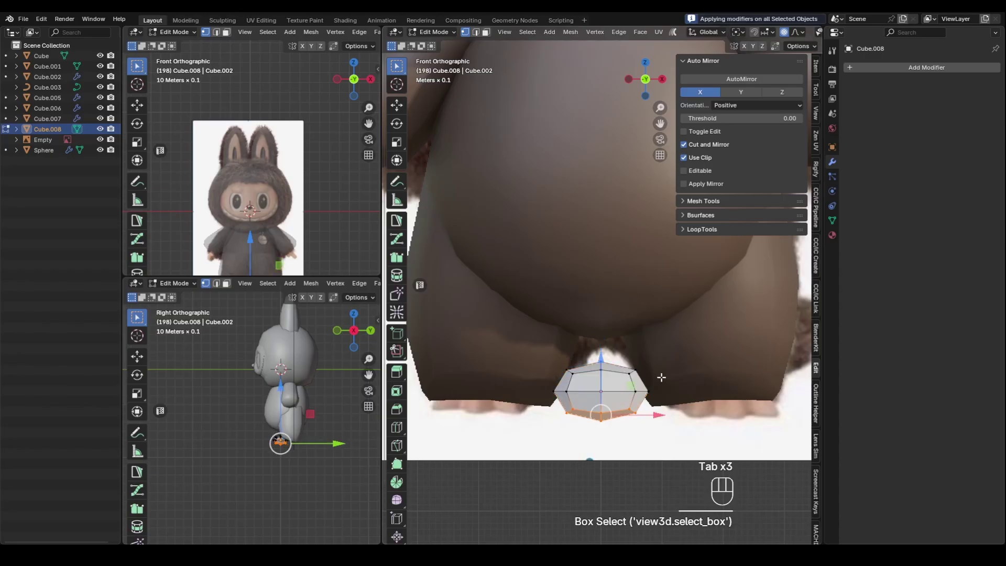
Try to flatten the foot's bottom vertices along Z with proportional editing on
key(s)
key(z)
key(0)
key(Return)
right_click(659, 385)
click(689, 392)
key(ctrl+z)
key(ctrl+z)
Turn off proportional editing and flatten the foot's bottom vertices with a Z scale of 0
key(o)
key(s)
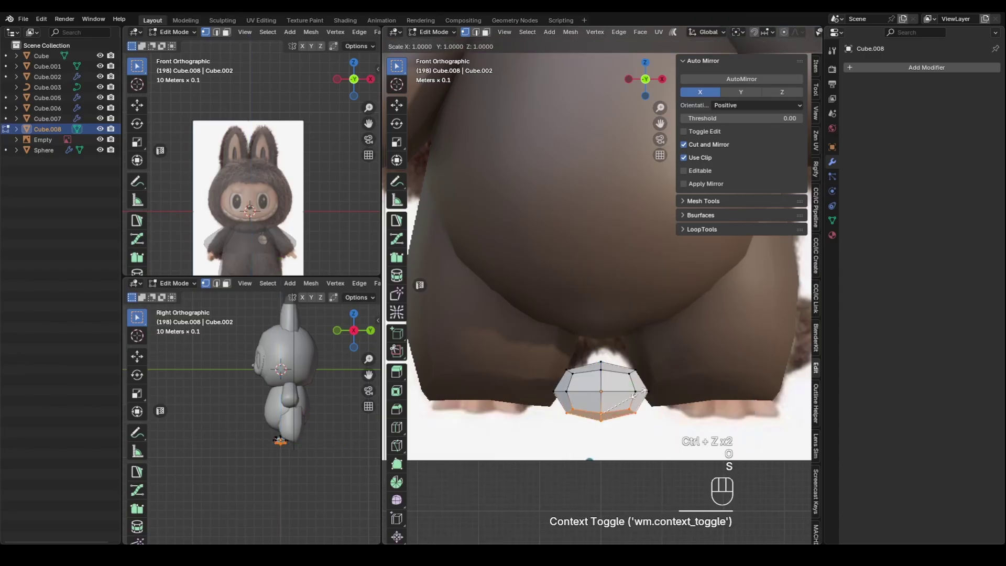
click(643, 426)
Lengthen the foot shape along the Y axis in the bottom view
key(ctrl+KP_7)
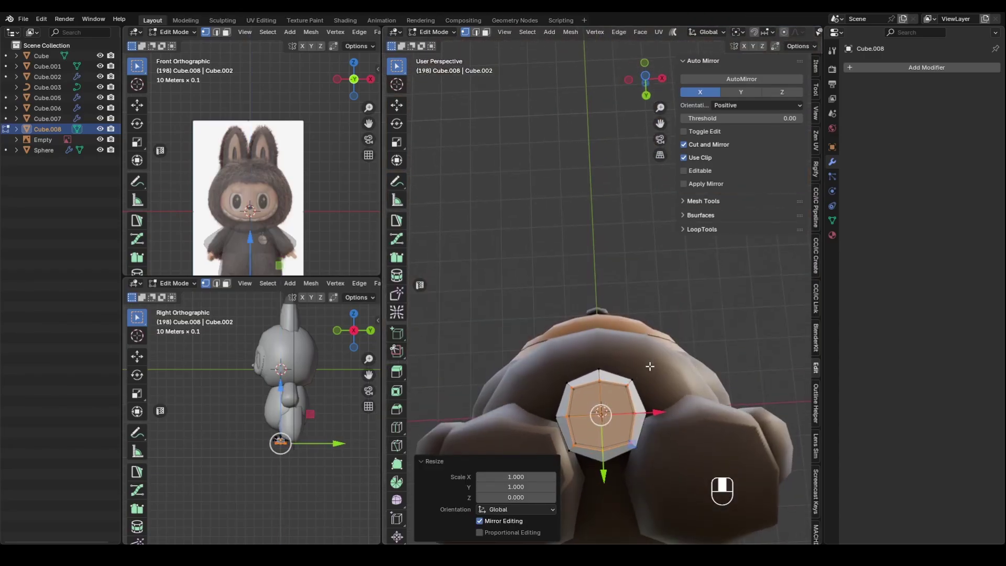
key(3)
click(614, 369)
key(Tab)
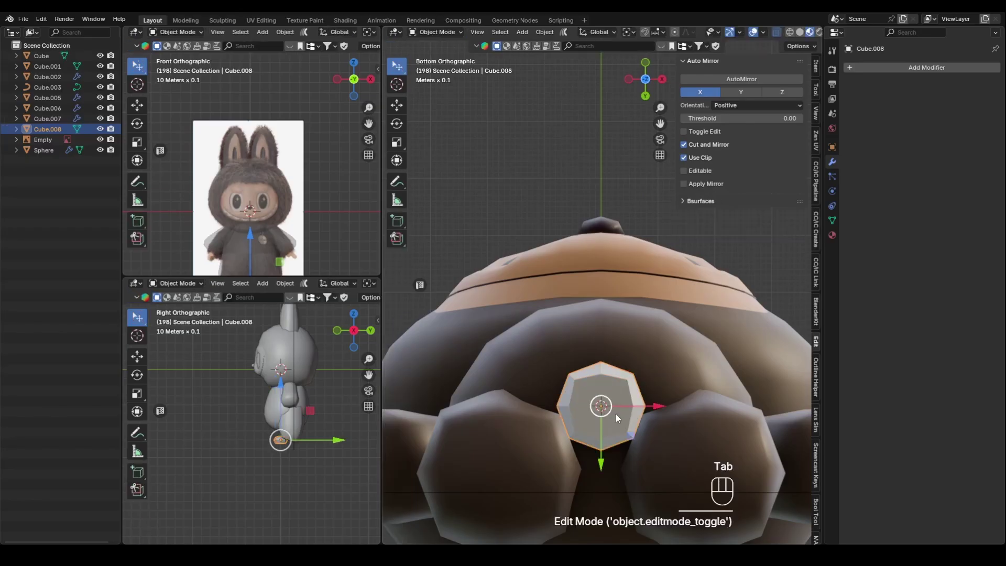
key(s)
key(y)
click(627, 396)
Add one lengthwise loop cut through one half of the foot
key(Tab)
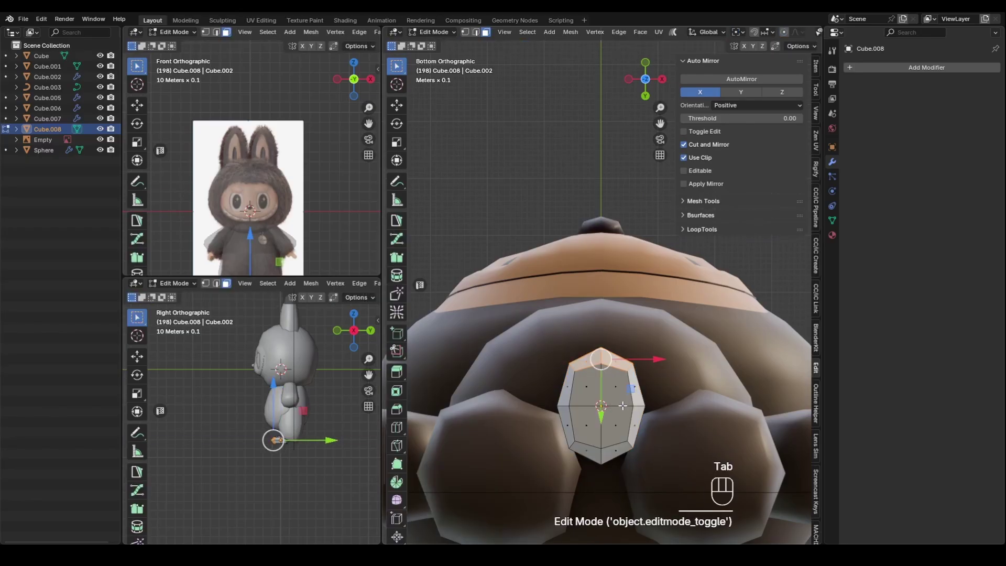
key(ctrl+r)
click(623, 405)
click(616, 405)
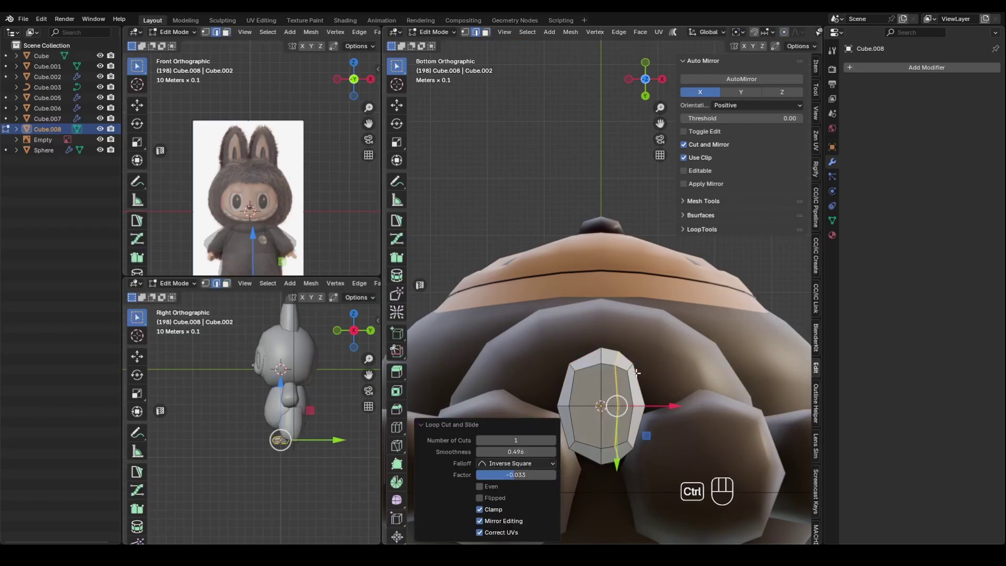
Mirror the foot mesh across its X axis with AutoMirror
key(Tab)
key(Tab)
key(Tab)
key(Tab)
key(Tab)
key(Tab)
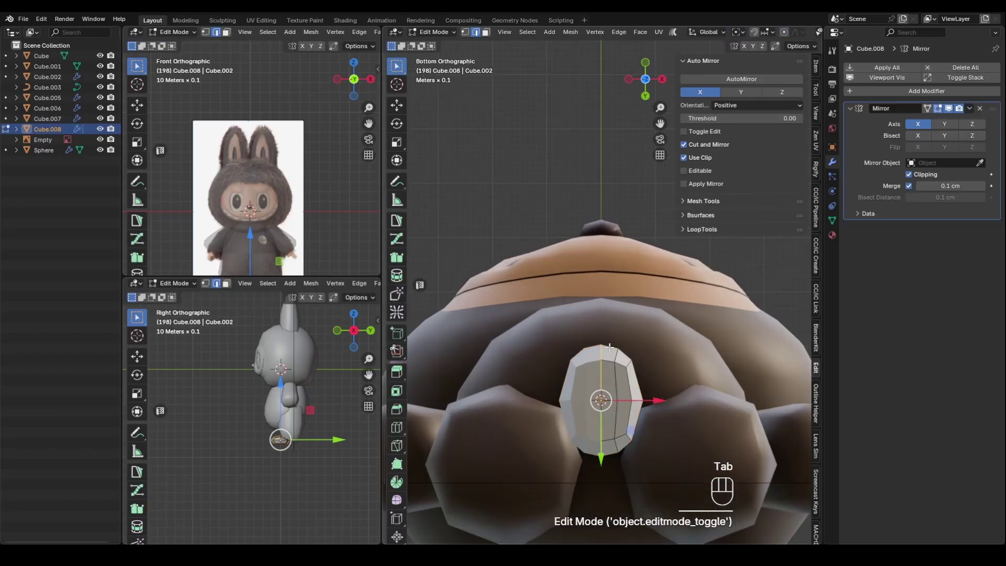
Apply the foot's Mirror modifier and enable X mesh symmetry for editing
scroll(612, 370, up, 3)
key(3)
middle_drag(612, 370, 626, 406)
click(619, 397)
click(743, 46)
Extrude the foot's centre front faces forward about 55 cm as the middle toe and narrow its tip along X
middle_drag(643, 351, 623, 398)
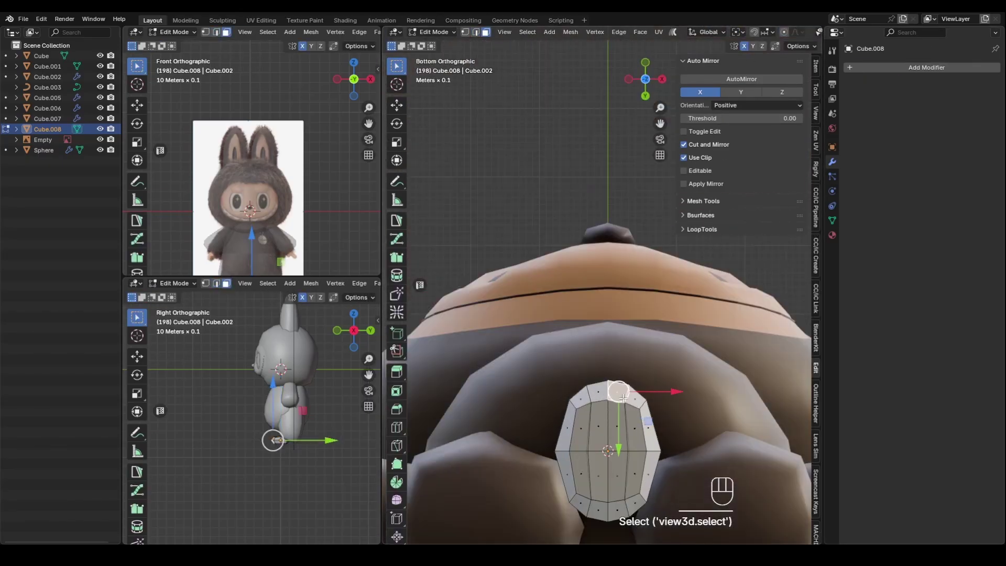
click(608, 385)
key(s)
key(x)
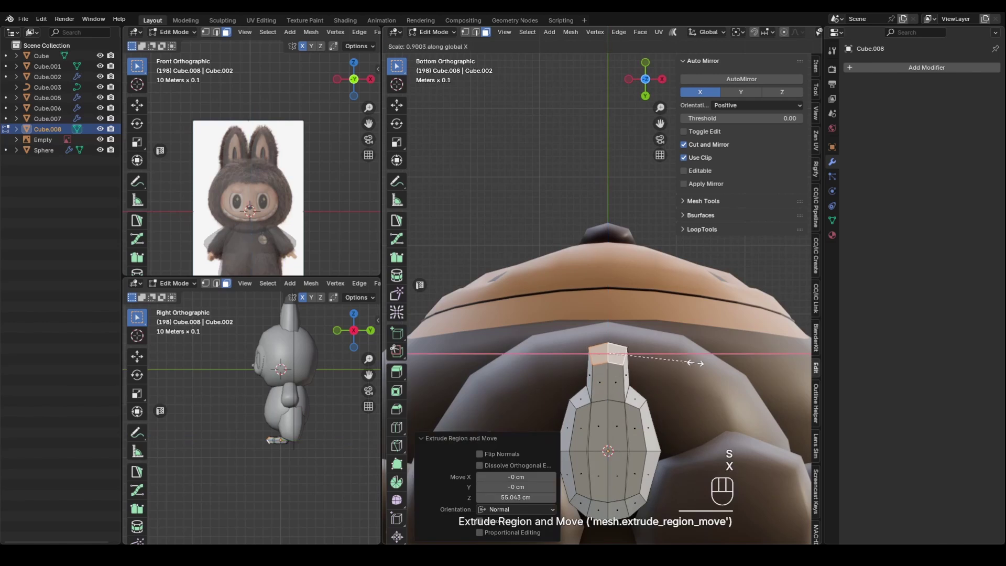
click(642, 371)
Try to extrude a side toe from the single face column beside the middle toe
drag(636, 397, 641, 392)
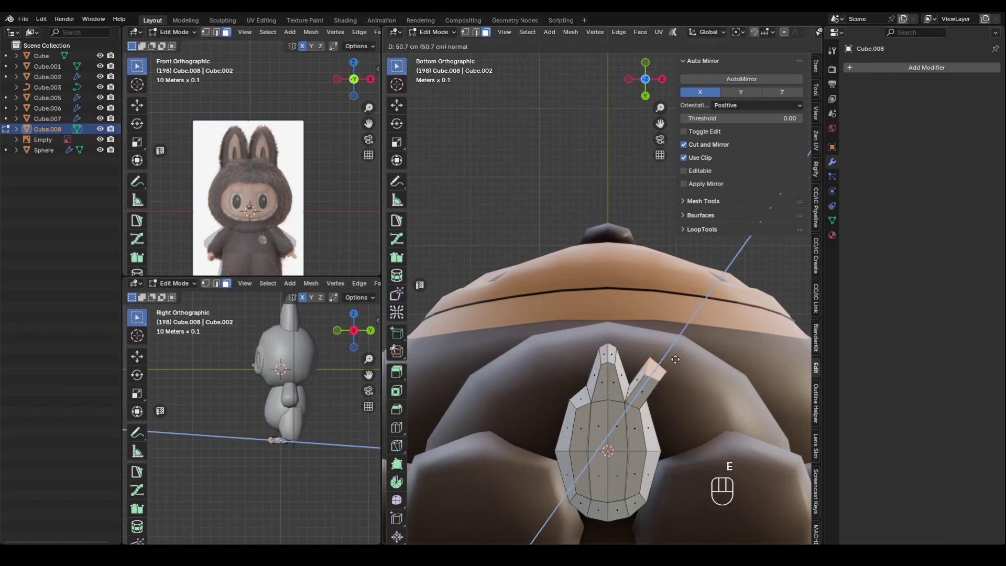
key(ctrl+z)
key(ctrl+z)
Add one crosswise loop cut through the front half of the foot
key(ctrl+r)
click(643, 424)
click(647, 422)
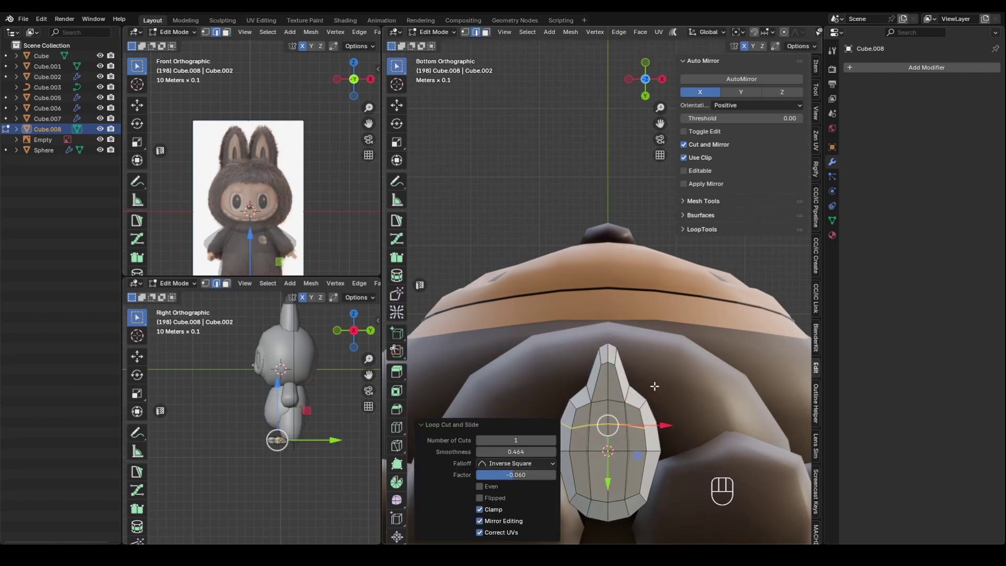
Extrude the front side faces beside the middle toe outward as a side toe and scale its tip to 0.479
key(3)
key(ctrl+z)
key(e)
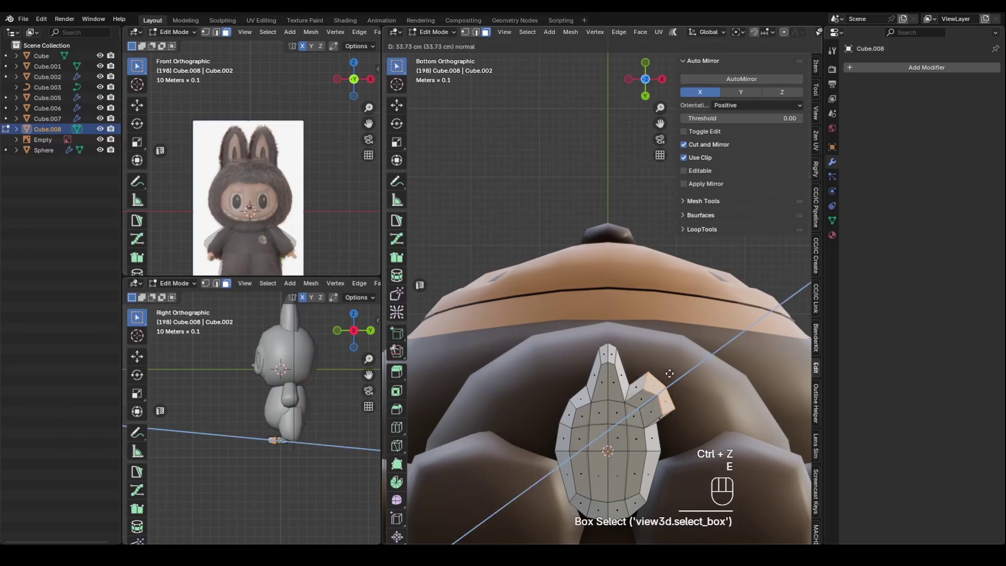
click(663, 370)
click(671, 377)
alt+drag(672, 378, 635, 494)
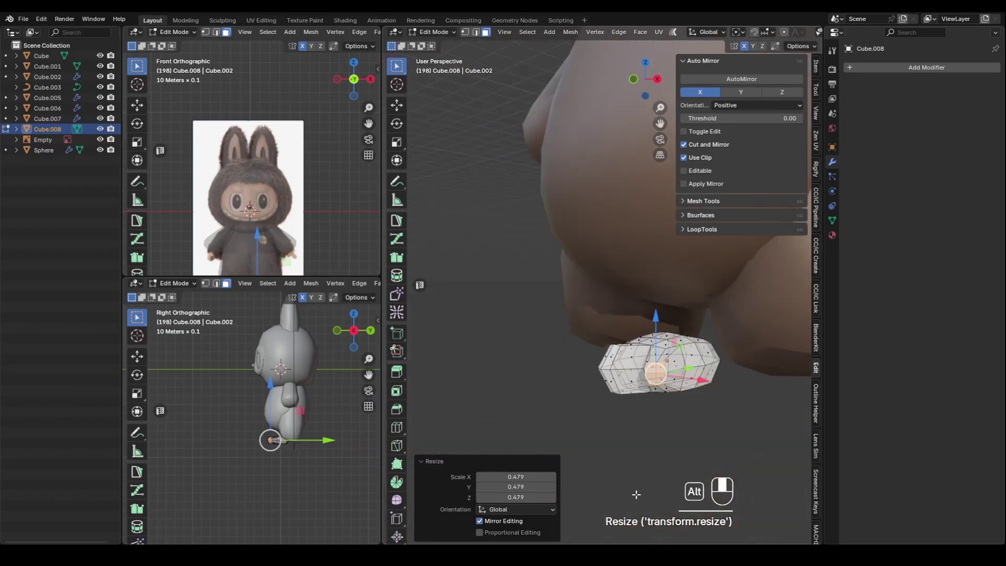
Lower the side toe's tip along Z and toggle X-ray display
alt+right_drag(636, 494, 649, 479)
drag(669, 342, 669, 358)
mouse_move(675, 364)
alt+mouse_down()
mouse_move(713, 390)
mouse_move(669, 354)
alt+mouse_up()
key(alt+z)
Scale the middle toe's tip faces to 0.373 along Z and lower them
click(603, 408)
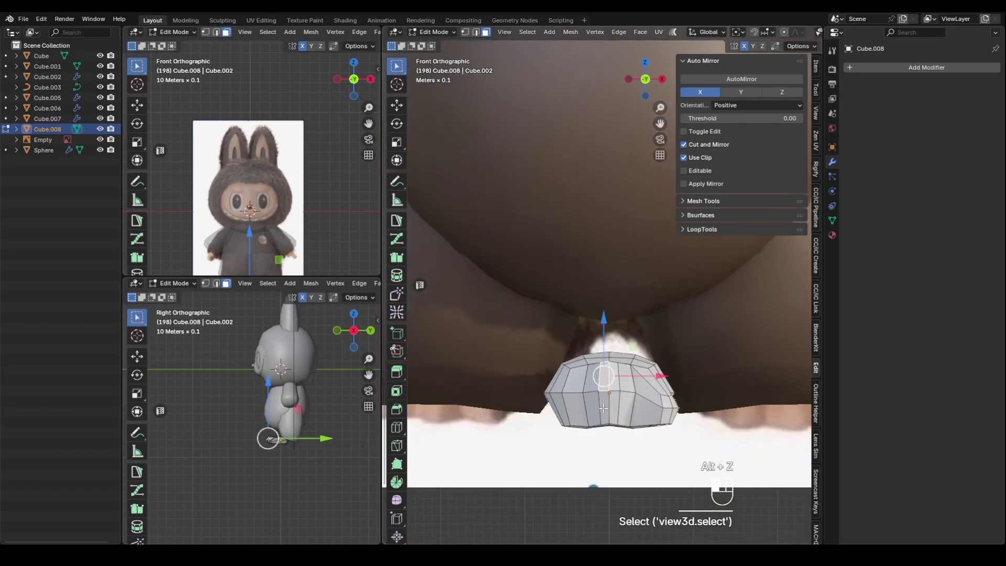
click(612, 394)
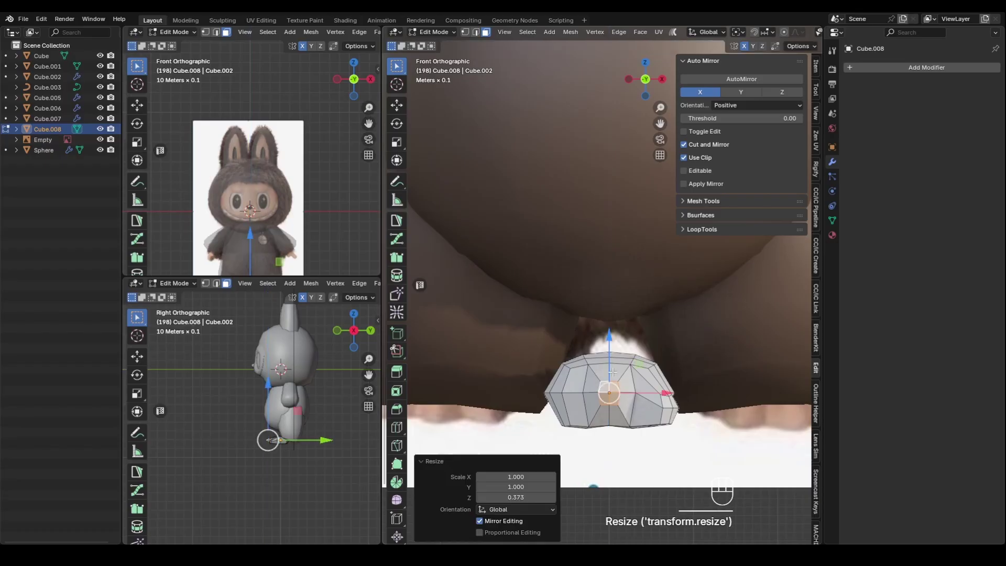
drag(609, 340, 609, 358)
Lower a vertex on the front of the foot about 17.5 cm along Z
alt+drag(730, 395, 687, 397)
key(1)
click(648, 401)
drag(645, 344, 644, 353)
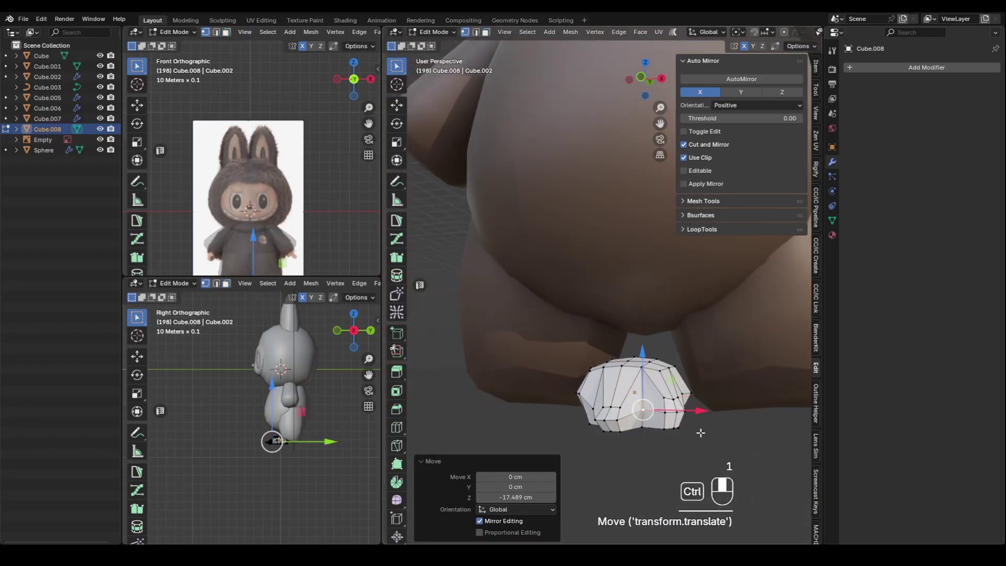
Select the side toe's tip from below and rotate it about 24 degrees
alt+drag(700, 431, 693, 321)
key(Tab)
alt+right_drag(695, 322, 725, 332)
alt+middle_drag(725, 332, 659, 329)
key(Tab)
drag(645, 316, 683, 378)
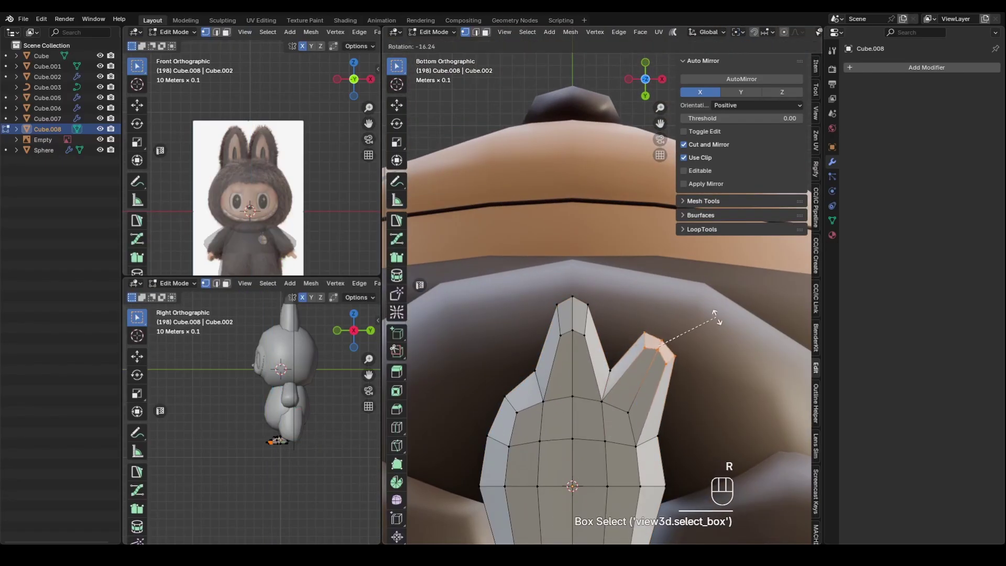
click(715, 316)
key(alt+z)
key(ctrl+z)
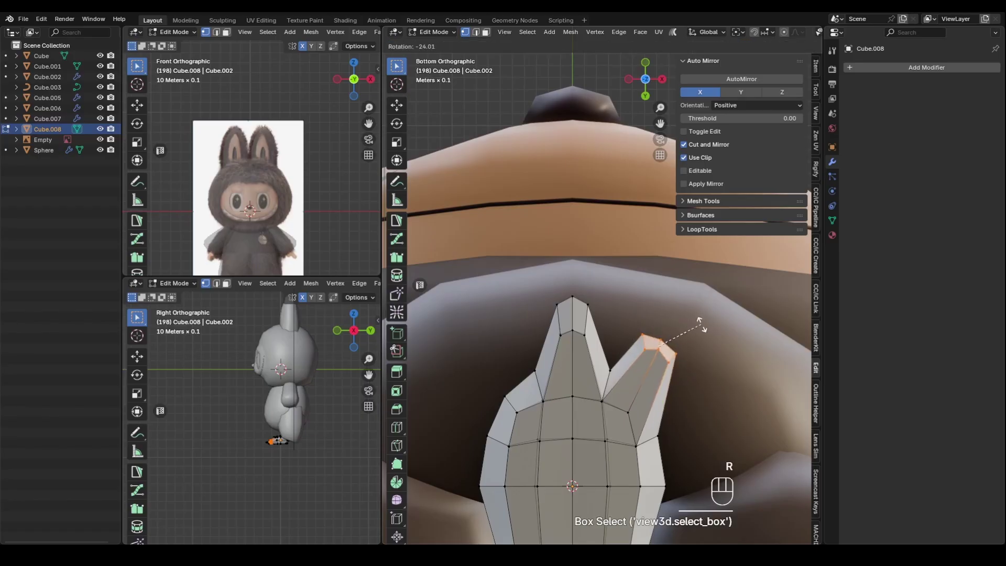
click(702, 324)
Reposition the side toe's tip vertices in the horizontal plane to reshape the tip
drag(666, 331, 652, 357)
drag(643, 341, 662, 369)
drag(669, 355, 652, 385)
key(ctrl+z)
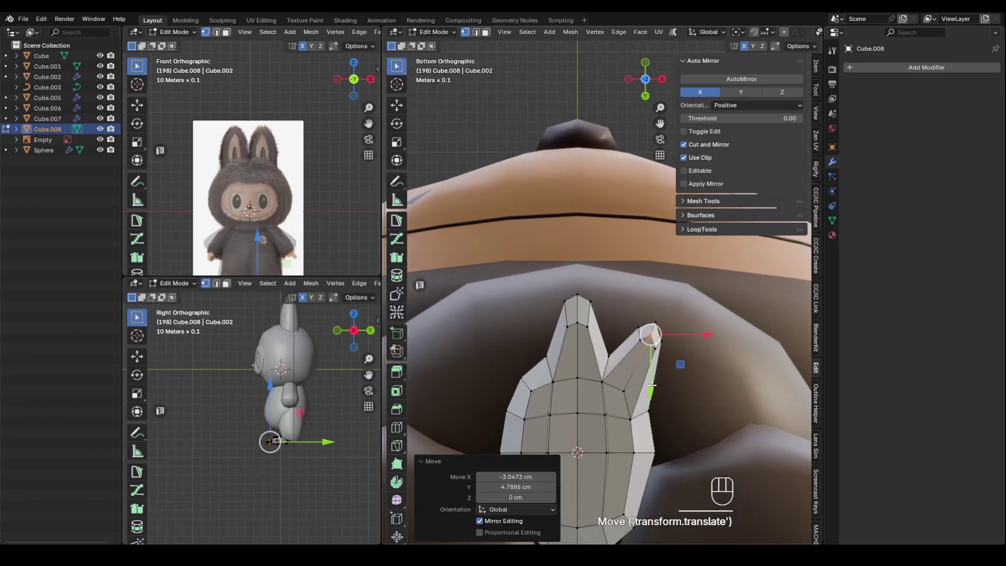
Select the edge loop across the base of the toes and nudge it slightly
middle_drag(644, 375, 687, 320)
key(alt+z)
key(2)
alt+click(593, 372)
drag(618, 361, 619, 356)
middle_drag(618, 357, 732, 440)
Add a loop cut around the foot, flatten the side edge loop to 0 along Z and lower it
key(ctrl+r)
click(657, 453)
click(657, 453)
alt+click(734, 433)
key(s)
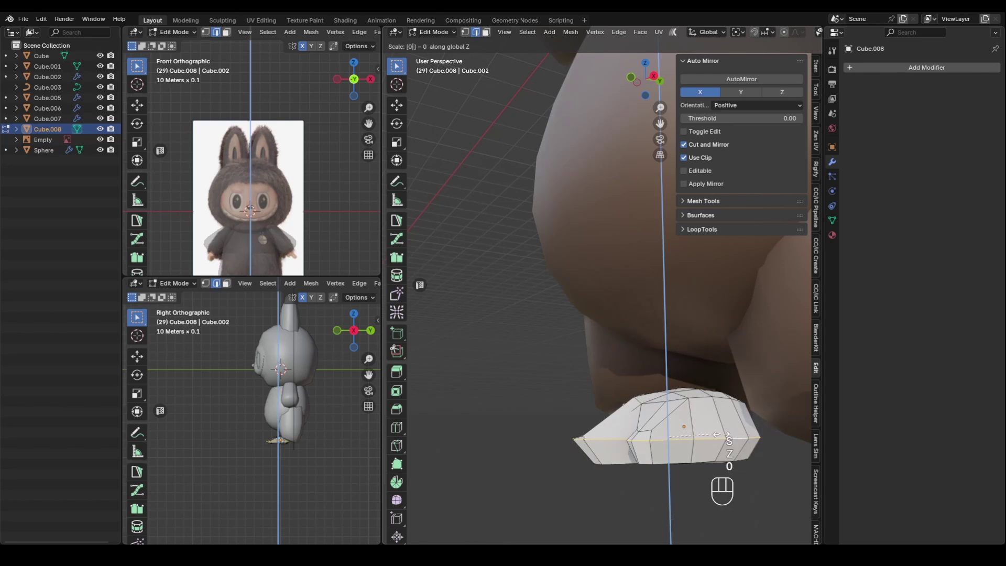
click(721, 434)
drag(667, 386, 667, 408)
Flatten the foot's bottom vertices by scaling them to 0 along Z
middle_drag(667, 408, 701, 388)
key(1)
key(z)
key(0)
key(Return)
click(733, 451)
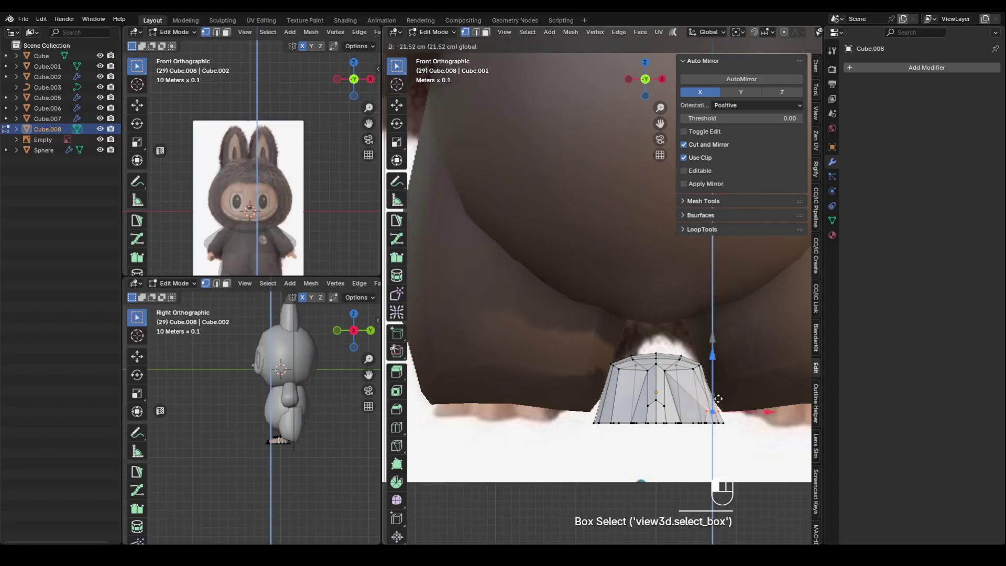
Lower the side toe's vertices about 21.5 cm along Z and lower the middle toe's vertices slightly
drag(718, 397, 718, 399)
ctrl+middle_drag(718, 399, 719, 385)
drag(643, 409, 685, 433)
drag(665, 365, 665, 373)
Mirror the foot across X with clipping and adjust the position of the side toe's tip vertices
middle_drag(744, 388, 750, 441)
click(637, 380)
shift+middle_drag(670, 398, 654, 370)
drag(651, 365, 667, 366)
key(alt+z)
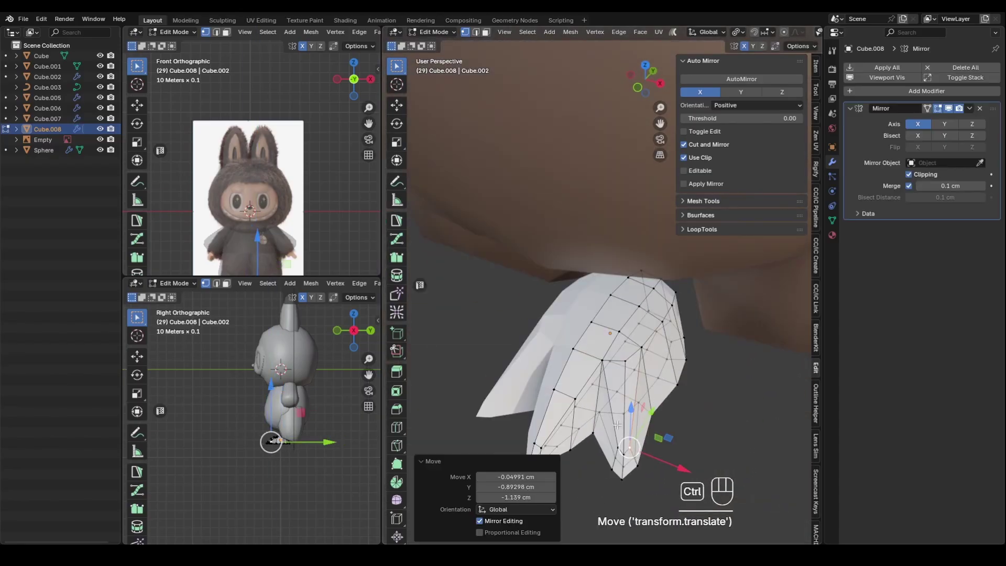
Add a loop cut across the side toe
key(ctrl+r)
click(669, 431)
middle_drag(668, 431, 662, 445)
click(662, 445)
Move the side toe's outer edge along X and adjust the neighbouring toe edge to refine its outline
key(2)
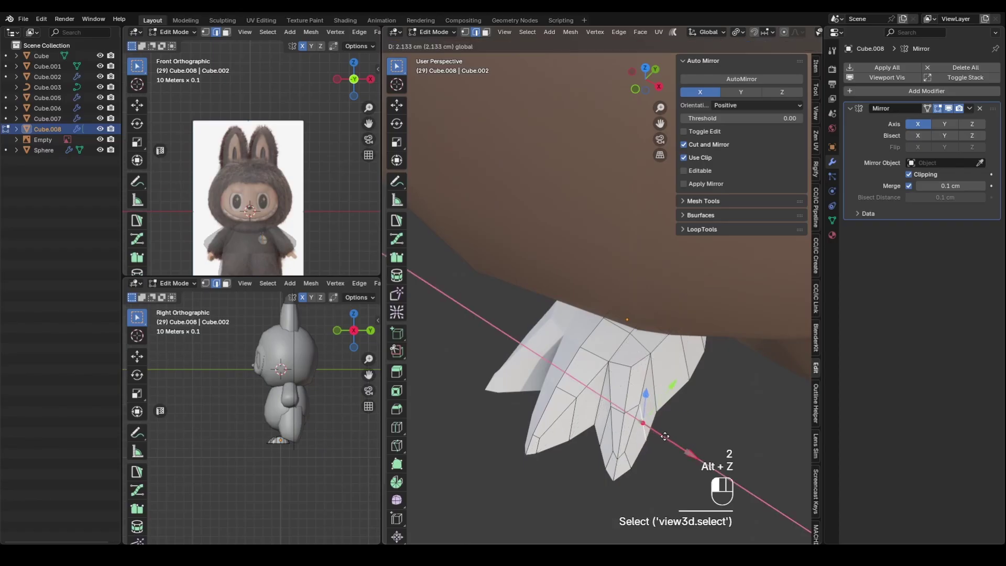
drag(664, 436, 661, 434)
middle_drag(661, 434, 629, 430)
click(612, 446)
drag(626, 415, 630, 410)
Smooth the foot with a level 1 Subdivision modifier and check the toes from below
key(Tab)
key(ctrl+1)
middle_drag(649, 343, 672, 347)
scroll(672, 348, up, 2)
click(721, 313)
key(Tab)
key(Tab)
click(699, 304)
key(Tab)
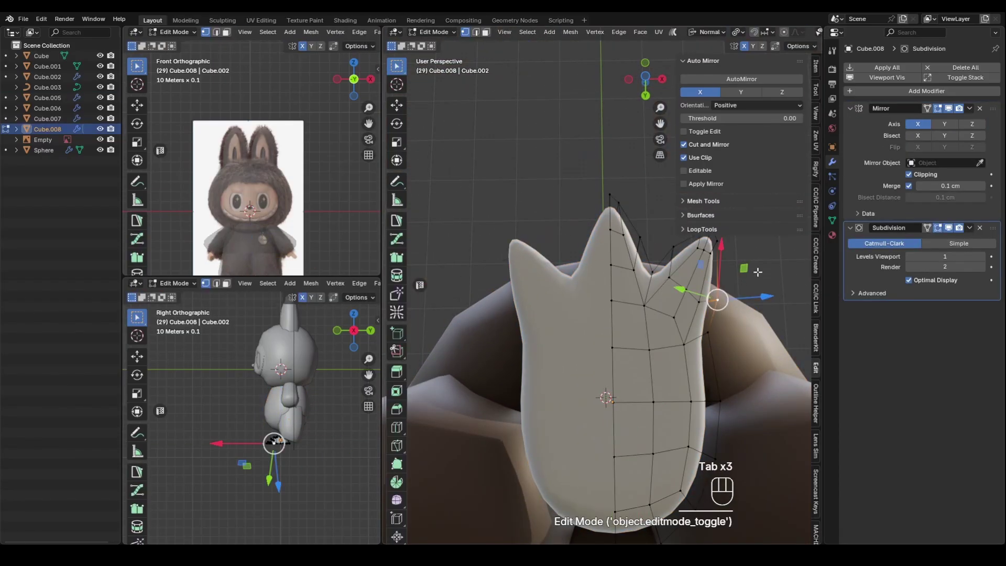
key(ctrl+z)
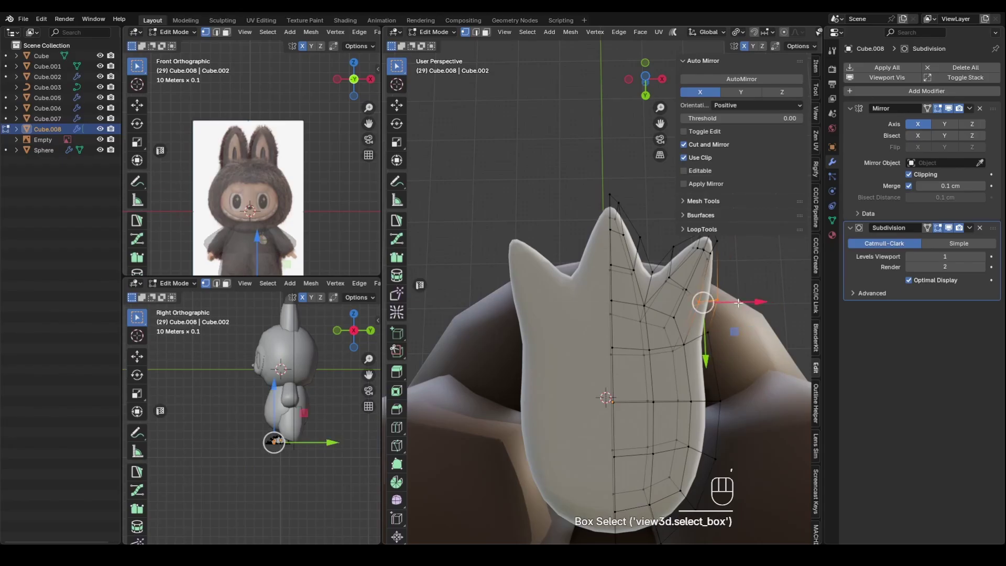
Bevel the edge loop around the sole's outline
middle_drag(746, 304, 736, 420)
alt+click(736, 420)
key(ctrl+b)
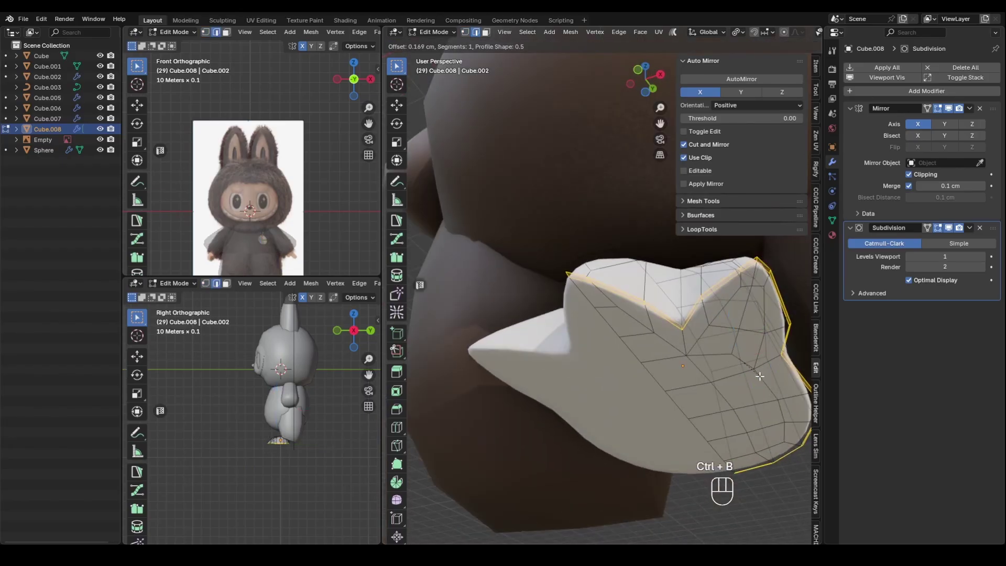
Bevel the ridge edges running along the top of the middle and side toes
shift+click(721, 369)
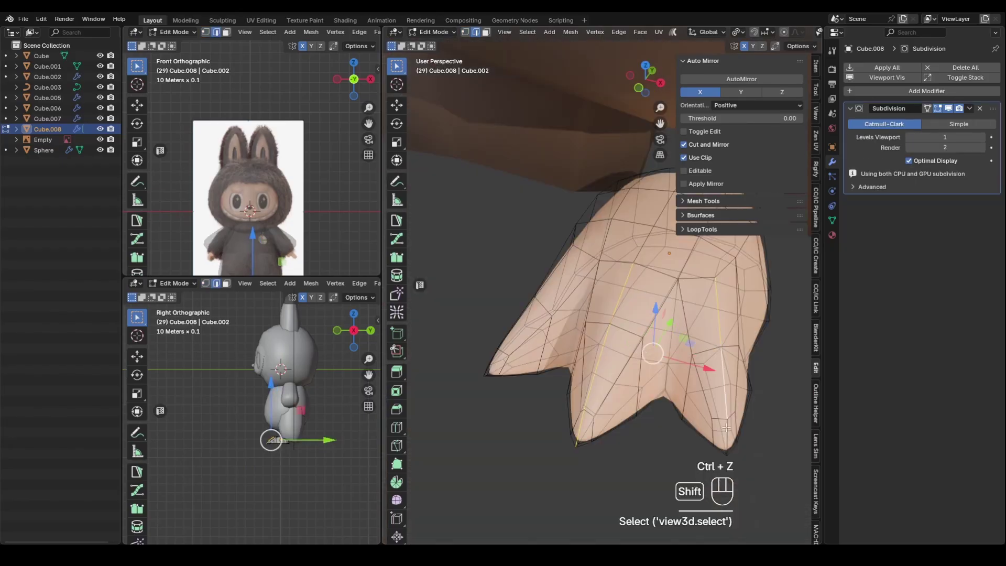
middle_drag(721, 377, 721, 440)
key(ctrl+b)
click(754, 437)
Connect the vertices at the middle toe's base and slide a nearby vertex along its edge
shift+click(557, 324)
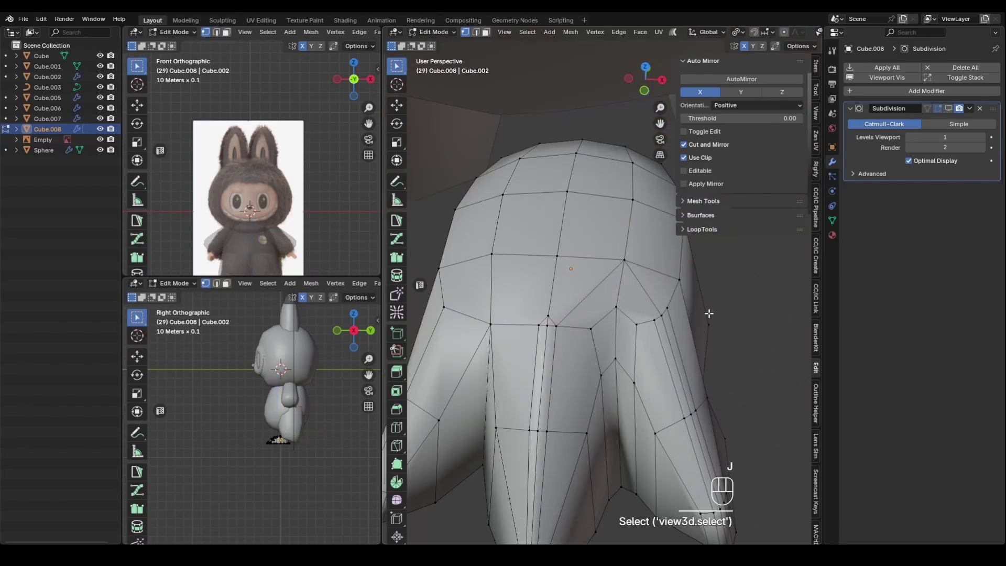
click(635, 274)
middle_drag(708, 313, 675, 297)
key(g)
key(g)
click(680, 304)
Slide the vertex beside the side toe's base along its edge and fine-tune its position
key(g)
key(g)
click(651, 312)
drag(672, 302, 666, 303)
middle_drag(666, 303, 679, 346)
ctrl+middle_drag(678, 345, 712, 361)
key(Tab)
key(Tab)
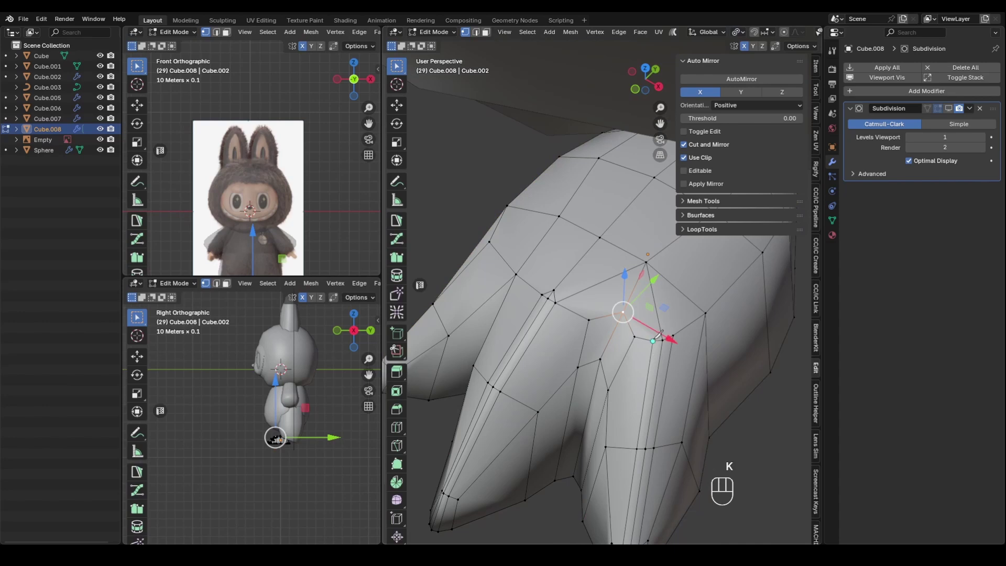
Knife a new edge from the vertex between the toes to the side toe's ridge and remove the redundant edge
key(k)
middle_drag(745, 423, 628, 287)
key(2)
click(625, 289)
key(x)
click(632, 399)
drag(645, 275, 645, 274)
middle_drag(645, 274, 643, 324)
Mirror the foot across X again and move the side toe's outer edge along its normal using a 21.2 cm proportional size
key(Tab)
key(Tab)
click(701, 367)
click(644, 324)
key(Page_Down)
key(Page_Down)
key(Page_Down)
key(Page_Down)
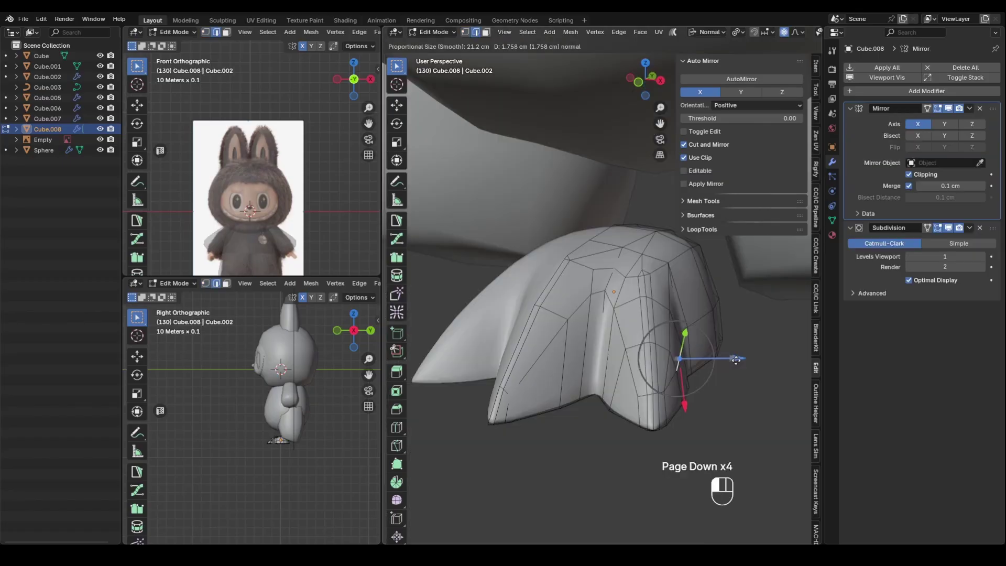
Add a loop cut around the lower foot and toes with a smoothness of about 0.128
click(604, 360)
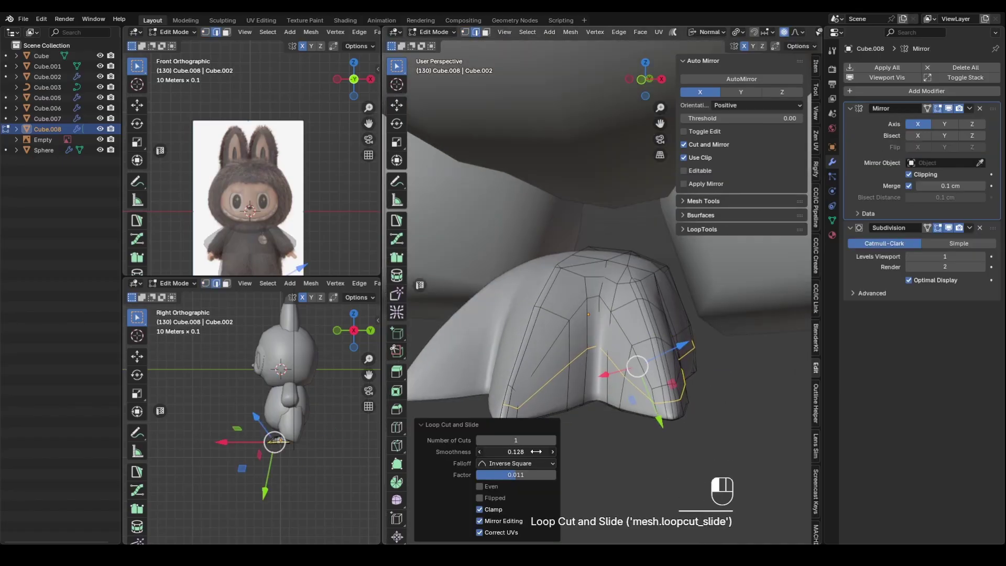
key(Return)
middle_drag(655, 387, 556, 385)
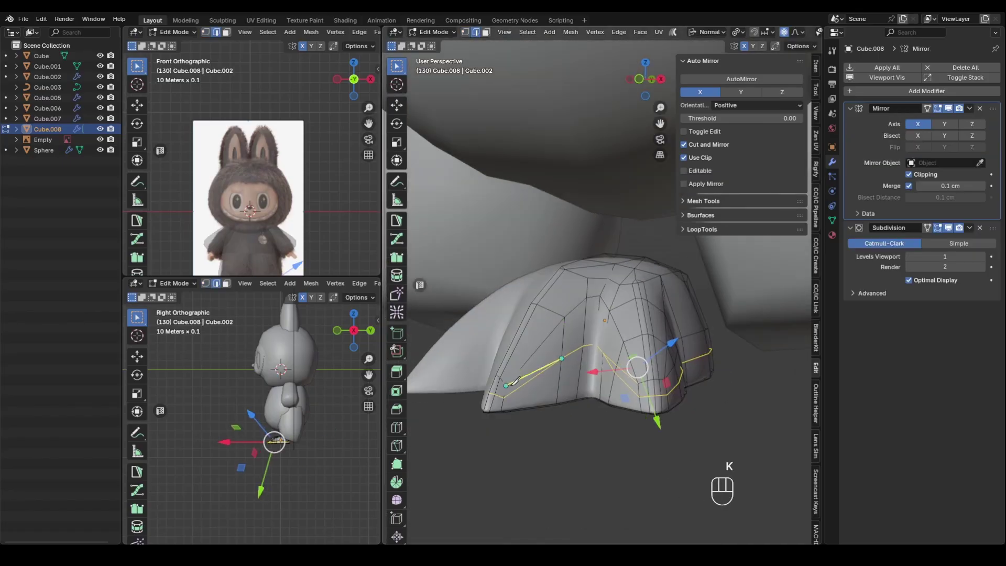
Dissolve the edge loops running across the lower toes and around the foot's side
alt+click(516, 393)
alt+click(504, 397)
middle_drag(507, 409, 556, 393)
key(ctrl+x)
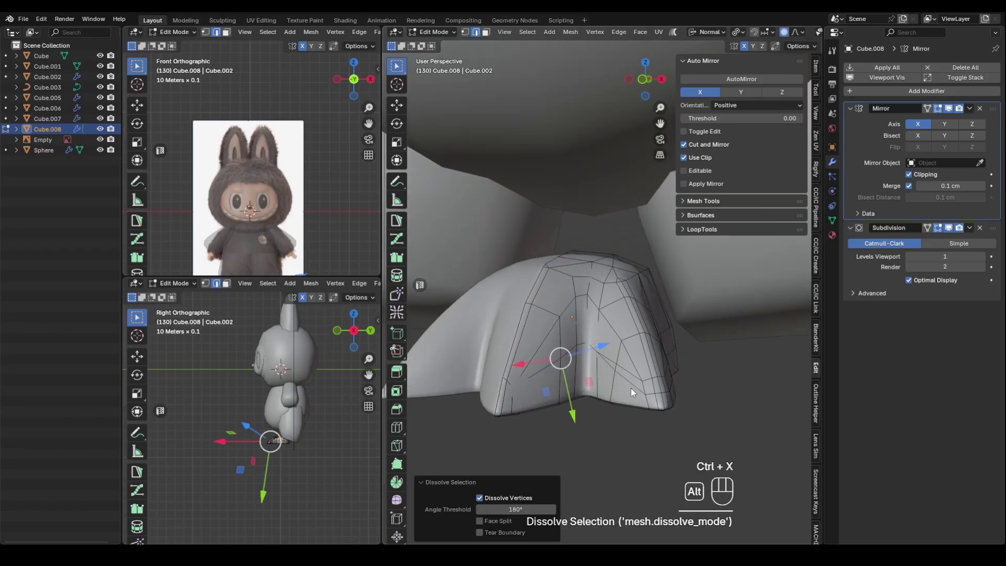
alt+click(631, 388)
middle_drag(734, 413, 623, 434)
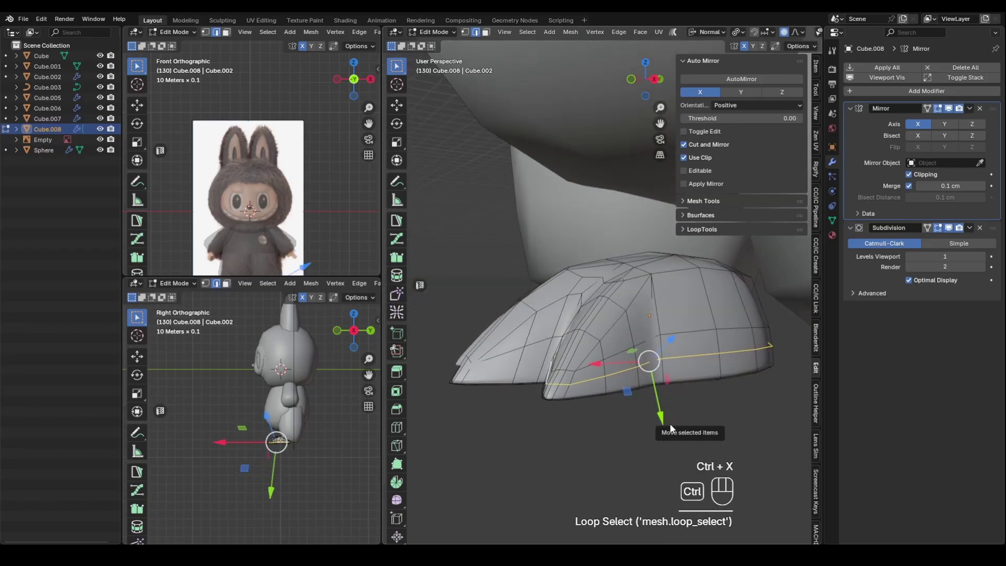
key(ctrl+x)
Select the rear part of the foot from below and stretch it backward along local Y with proportional editing
key(Tab)
click(712, 429)
click(605, 344)
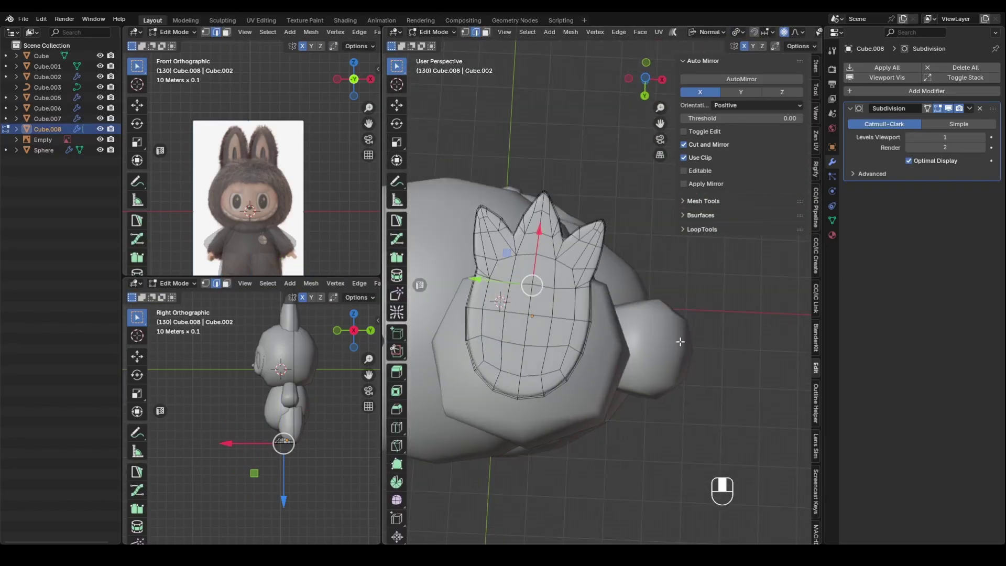
key(alt+z)
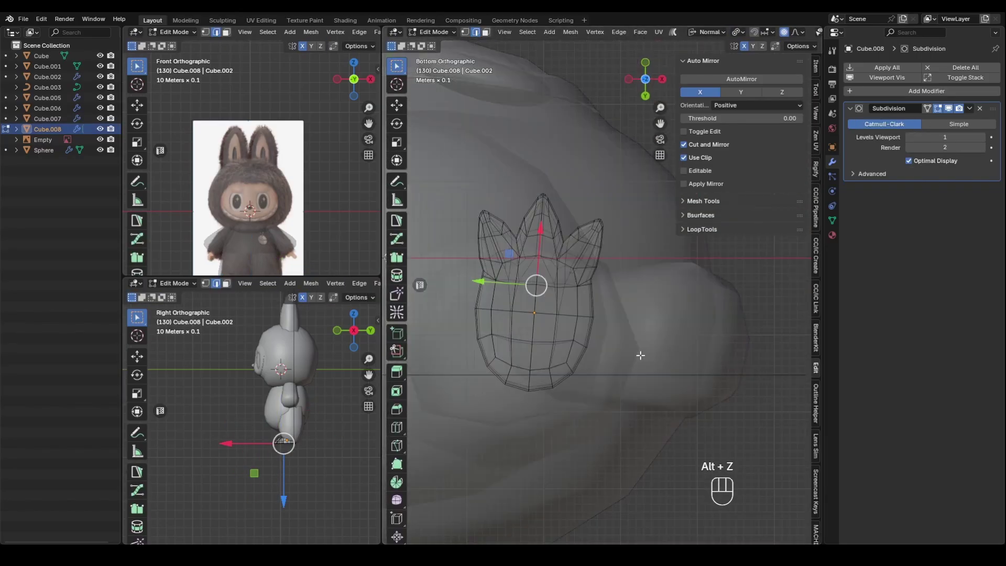
drag(631, 300, 631, 300)
click(705, 347)
drag(529, 377, 529, 418)
key(alt+z)
ctrl+middle_drag(636, 366, 672, 378)
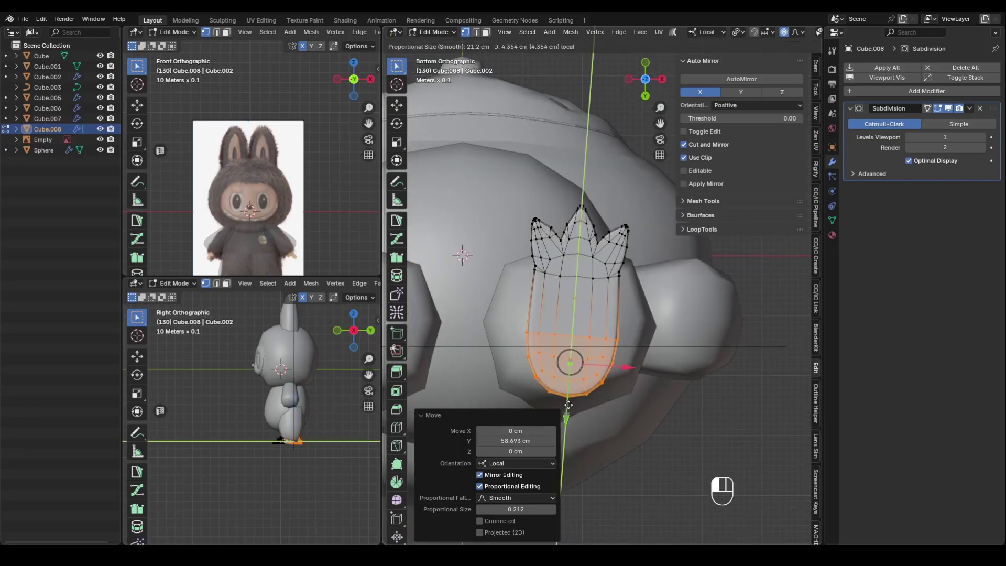
click(658, 441)
key(ctrl+r)
click(572, 314)
click(571, 316)
key(ctrl+z)
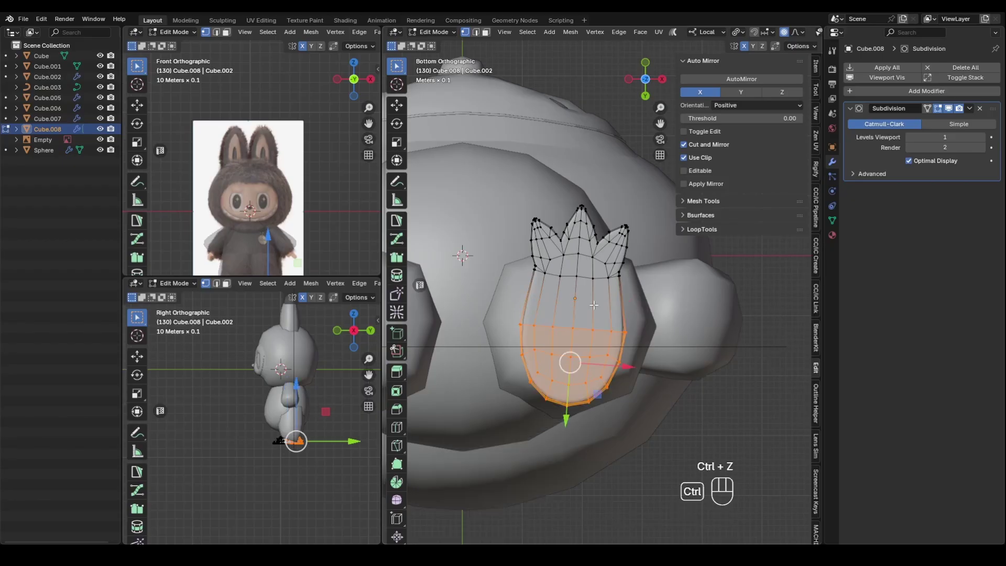
Add a loop cut across the middle of the lengthened foot and scale the new loop to fit the outline
key(ctrl+r)
click(575, 299)
key(s)
click(690, 363)
key(Tab)
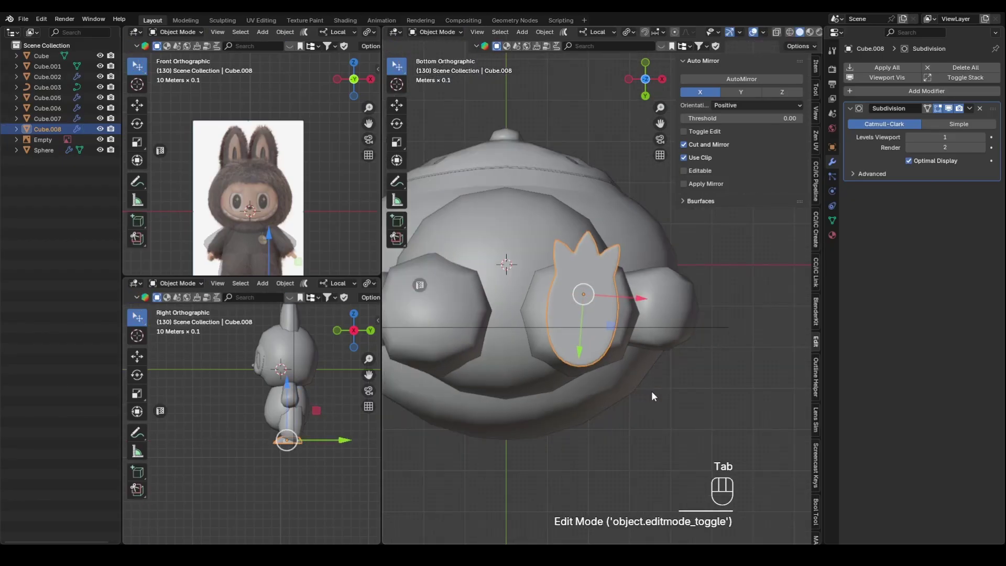
Scale the whole foot along Y and reposition it beneath the leg
key(s)
key(y)
click(644, 386)
alt+middle_drag(643, 359, 630, 316)
drag(622, 299, 628, 302)
middle_drag(659, 315, 733, 272)
alt+middle_drag(652, 299, 650, 311)
Centre the foot under the leg and scale it uniformly to 0.867
key(alt+z)
drag(641, 300, 652, 299)
key(s)
click(647, 300)
drag(594, 275, 594, 280)
scroll(649, 375, down, 3)
key(alt+z)
middle_drag(726, 320, 649, 265)
key(s)
click(659, 331)
middle_drag(660, 330, 738, 300)
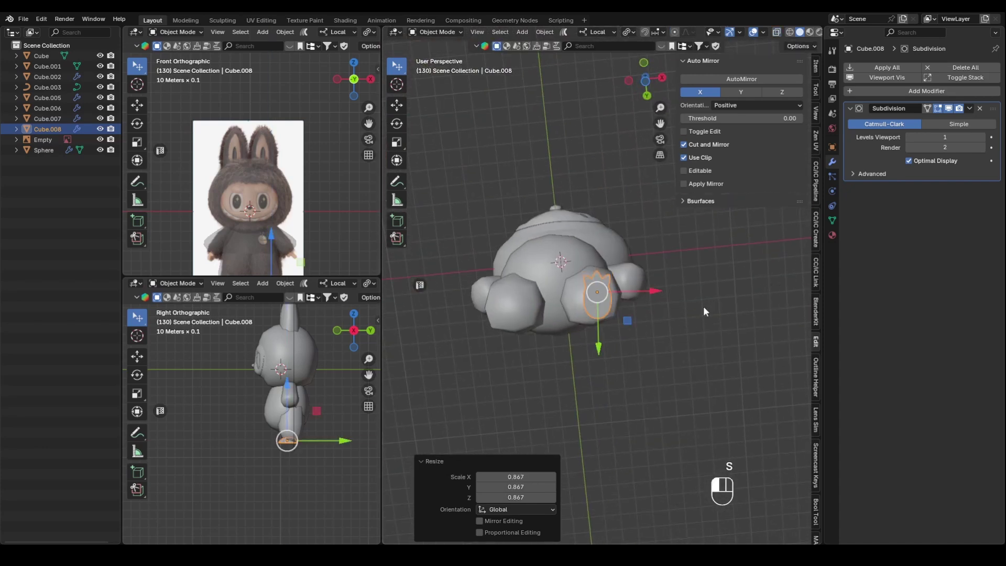
Add a cube mesh and isolate it in local view
key(shift+a)
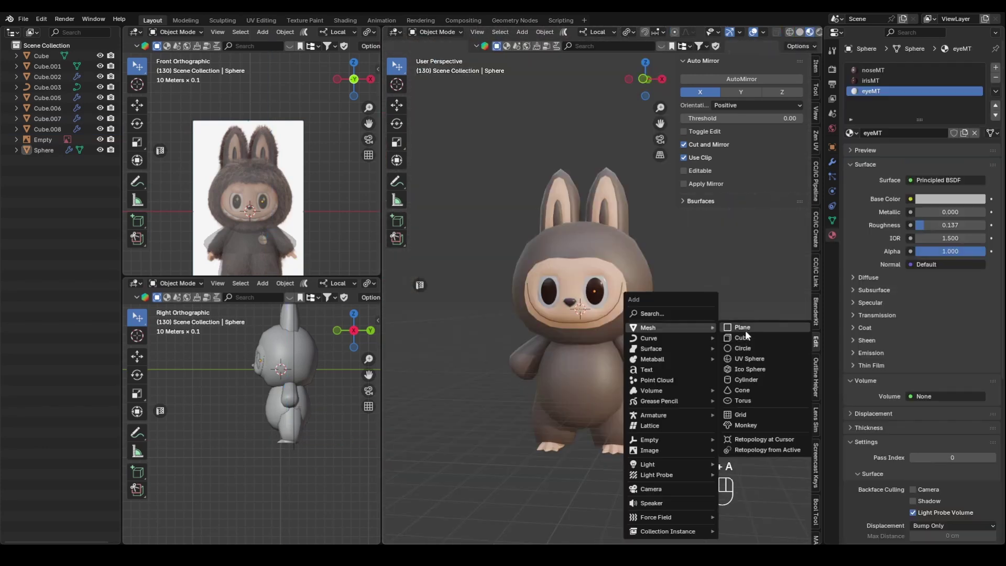
click(745, 330)
key(KP_Divide)
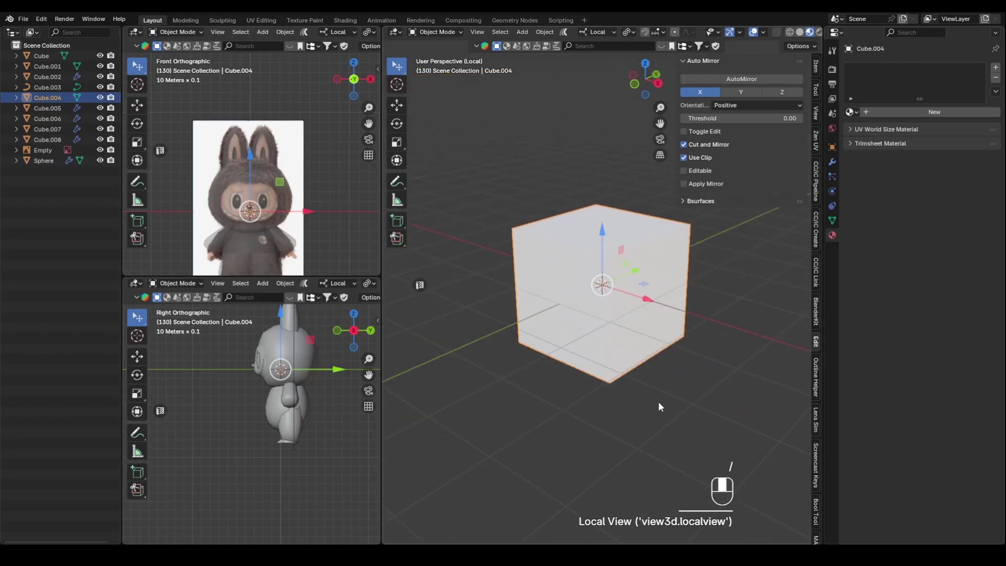
Round the cube with one applied subdivision level and switch to solid shading
key(ctrl+1)
key(z)
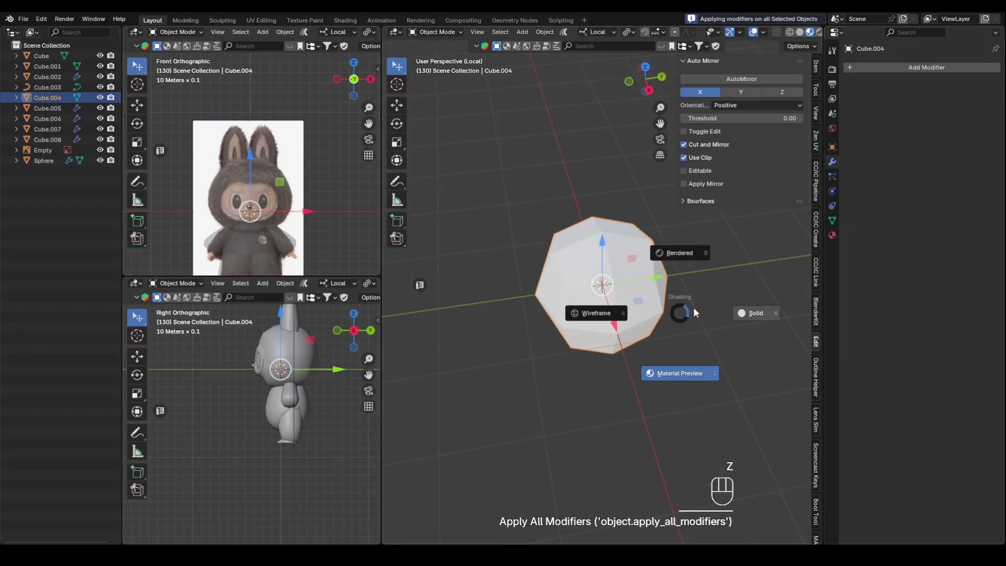
key(s)
click(699, 303)
Delete the upper half of the rounded cube's faces in front view
key(KP_1)
key(Tab)
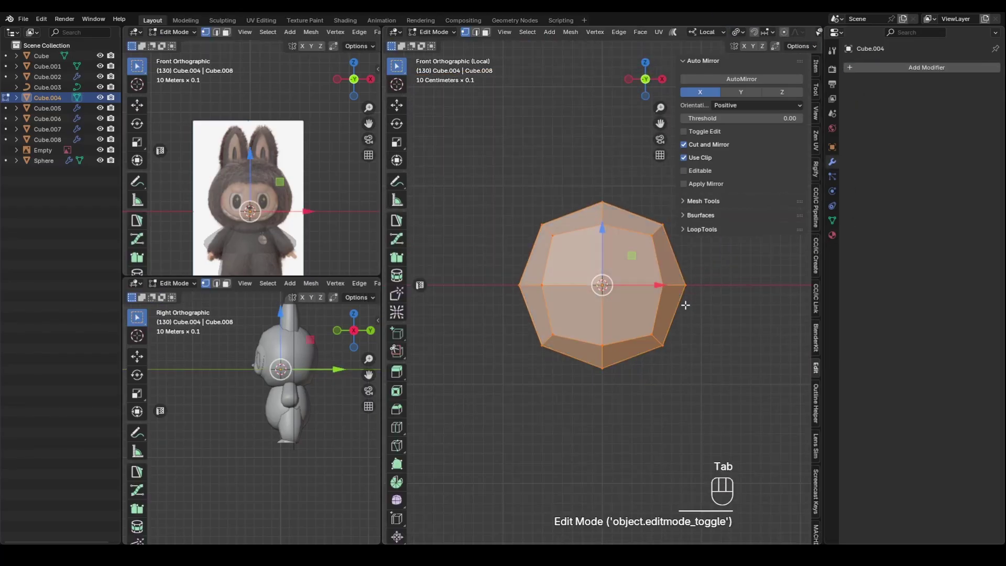
key(alt+z)
key(3)
drag(506, 180, 689, 268)
key(x)
click(683, 317)
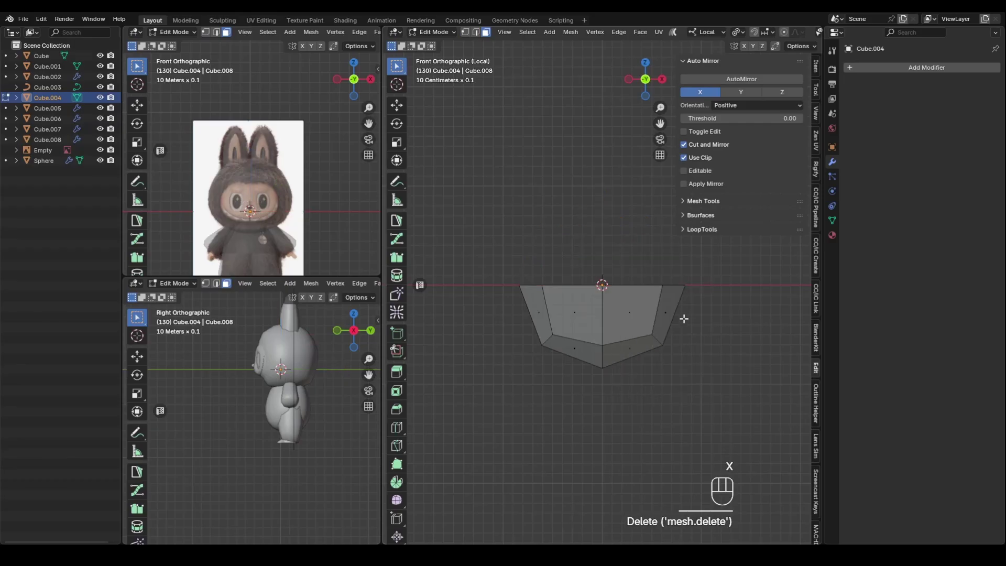
Scale the lower vertices of the half cube along local Y in side view to narrow them
drag(663, 339, 640, 325)
middle_drag(640, 325, 688, 352)
drag(646, 392, 649, 374)
key(s)
key(y)
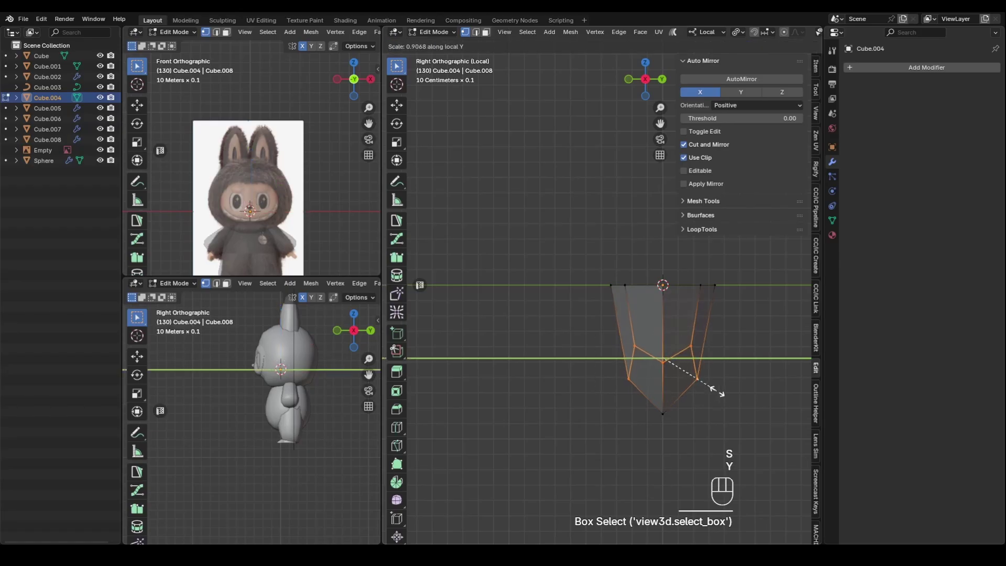
click(718, 395)
Flatten the whole object along its local Y axis to roughly half its depth
key(Tab)
key(s)
key(y)
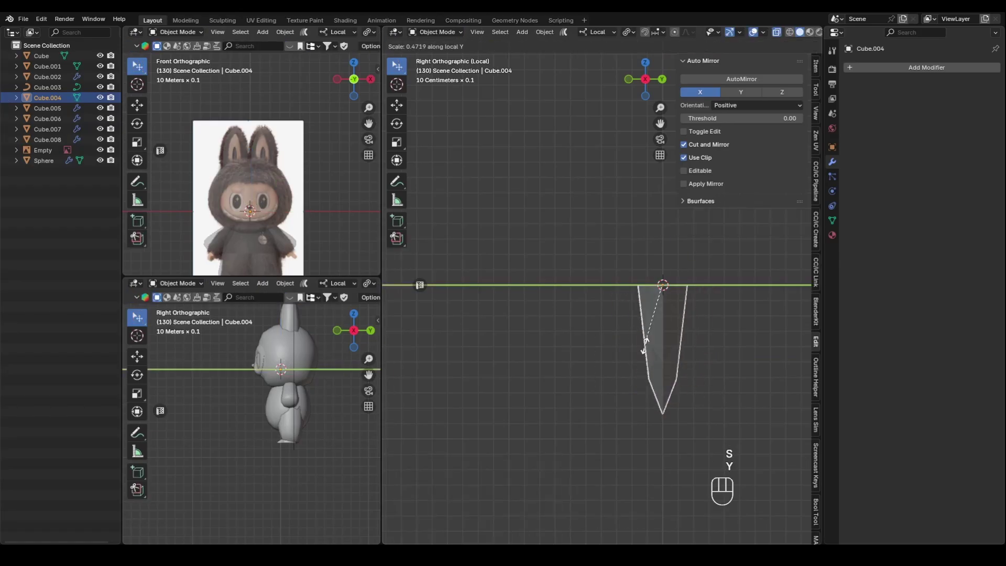
click(647, 339)
Inset the two front faces by about 1.57 cm and nudge the inset faces into position
mouse_move(648, 339)
middle_down()
mouse_move(734, 363)
mouse_move(691, 343)
middle_up()
key(alt+z)
key(Tab)
key(i)
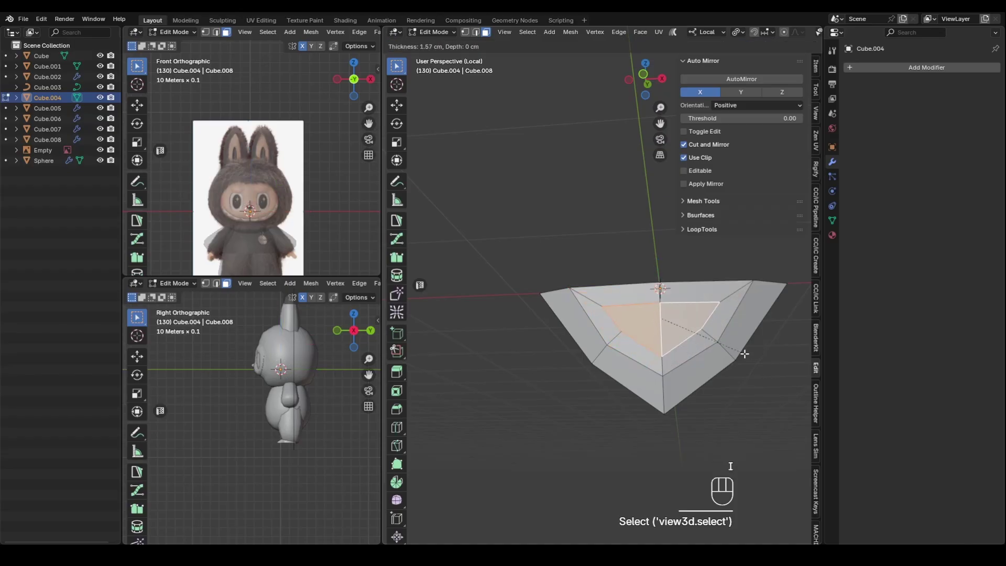
click(745, 353)
drag(658, 264, 659, 244)
middle_drag(661, 246, 775, 273)
drag(637, 308, 644, 308)
Close the open upper rim with Grid Fill using a span of 4
middle_drag(645, 308, 592, 338)
click(661, 296)
key(2)
alt+click(661, 315)
middle_drag(769, 377, 595, 478)
key(ctrl+f)
click(707, 411)
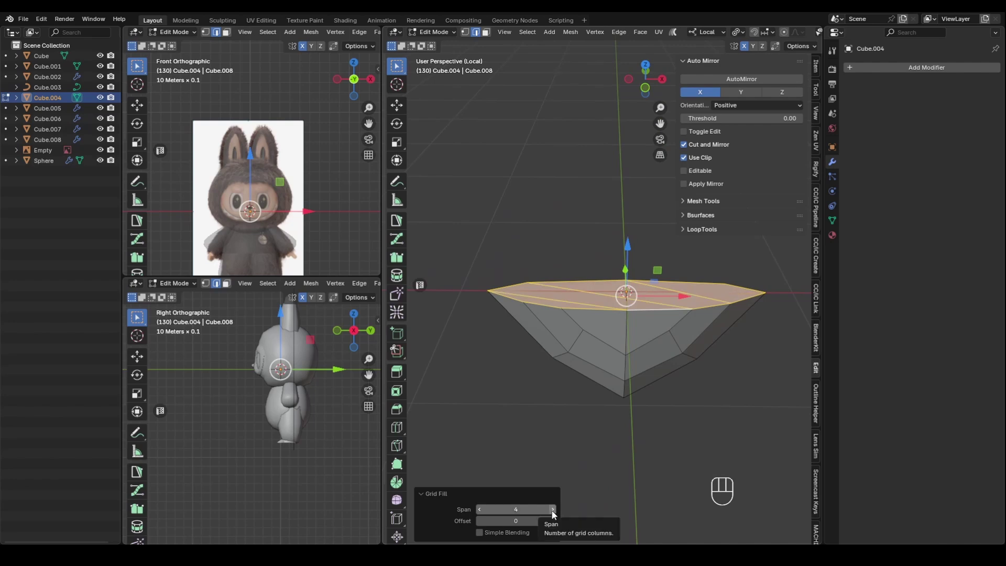
middle_drag(737, 395, 754, 335)
Bevel the edge loop around the upper rim slightly
alt+click(601, 399)
middle_drag(602, 399, 692, 411)
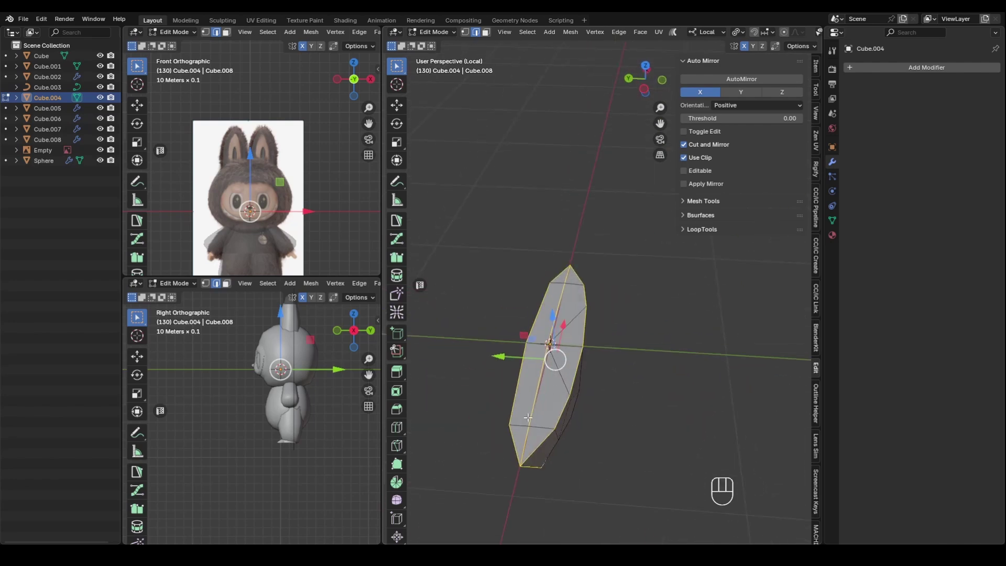
ctrl+drag(530, 414, 539, 398)
middle_drag(629, 325, 614, 373)
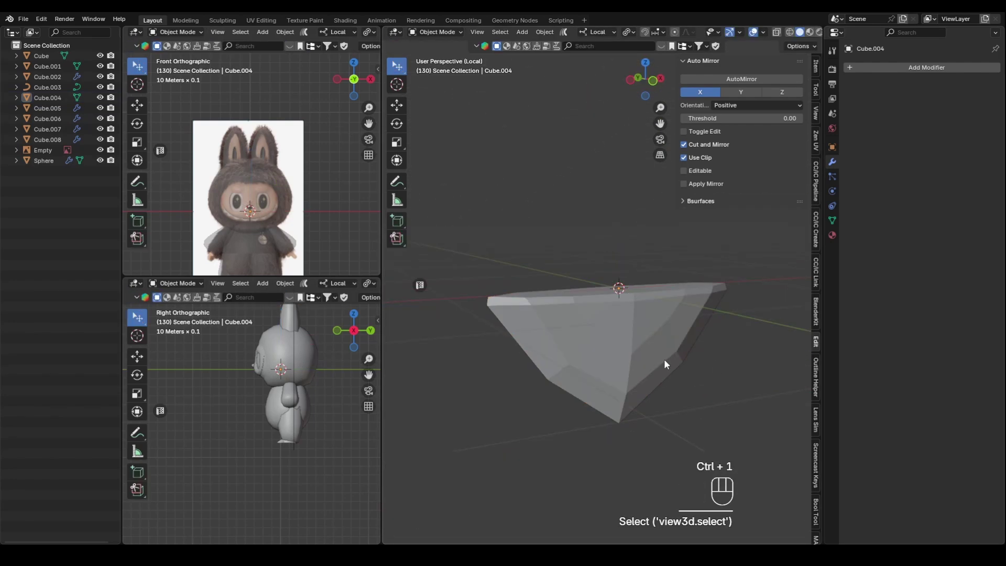
Add a Subdivision modifier with viewport level 2 and shade the object smooth
click(663, 360)
key(ctrl+1)
right_click(627, 325)
click(618, 318)
click(626, 267)
middle_drag(623, 286, 585, 299)
click(602, 320)
key(Tab)
key(Tab)
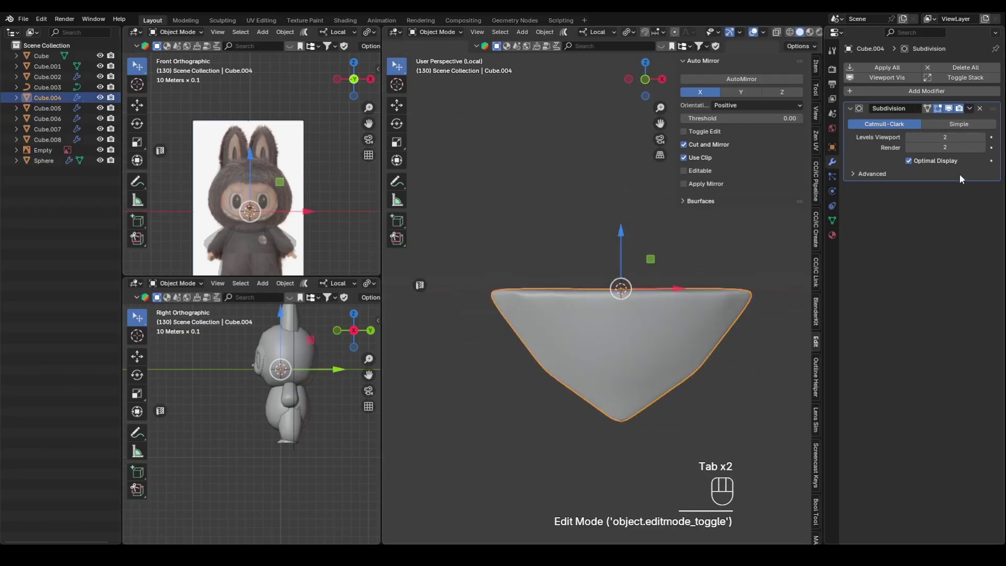
Move the right upper inset vertex about -0.237 cm along local Y and cut an edge from the lower centre vertex to the right border
key(Tab)
middle_drag(737, 309, 715, 355)
key(Tab)
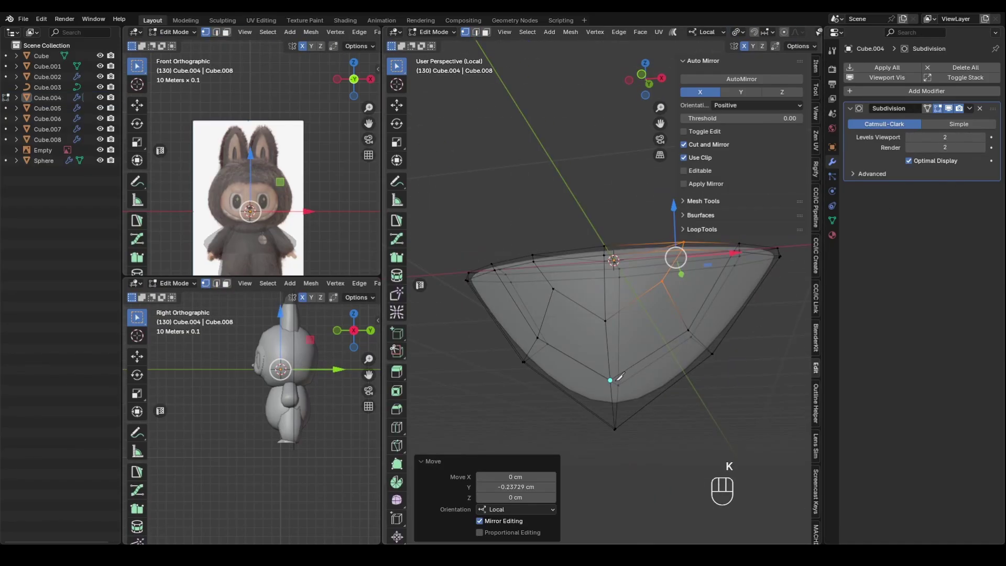
click(643, 407)
middle_drag(649, 411, 534, 426)
click(767, 381)
key(Return)
middle_drag(768, 388, 729, 411)
click(730, 410)
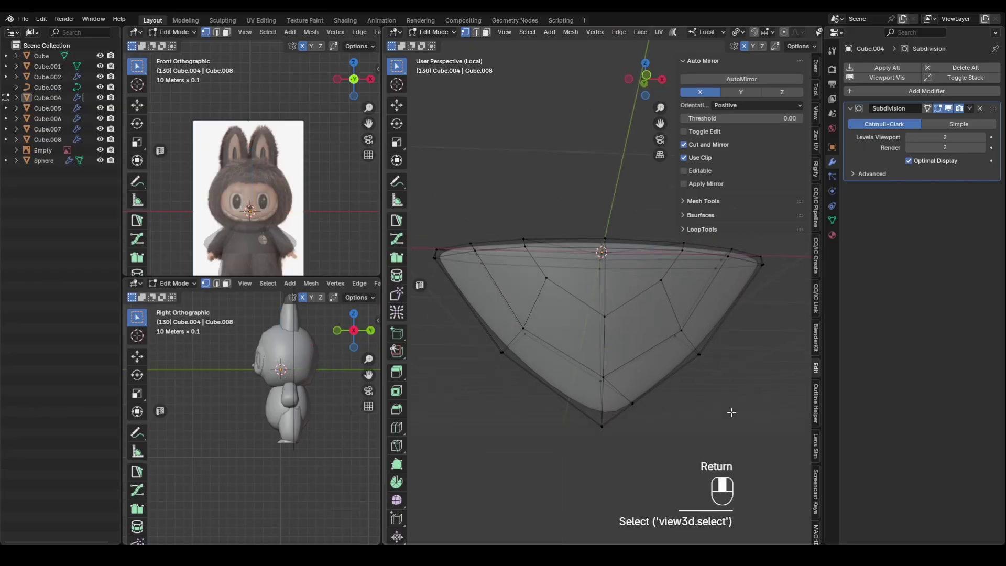
Mirror the mesh across X with AutoMirror, replacing the Subdivision modifier with one at level 1
key(Tab)
click(979, 108)
click(788, 79)
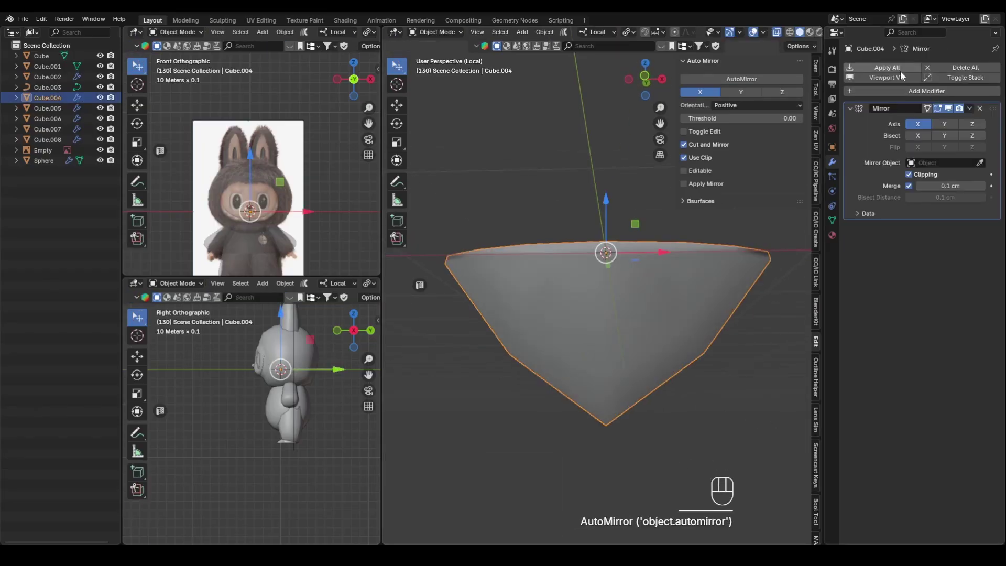
key(Tab)
key(Tab)
key(ctrl+1)
Bevel the slanted edges on the right side of the front inset
key(Tab)
key(2)
alt+click(680, 320)
key(ctrl+b)
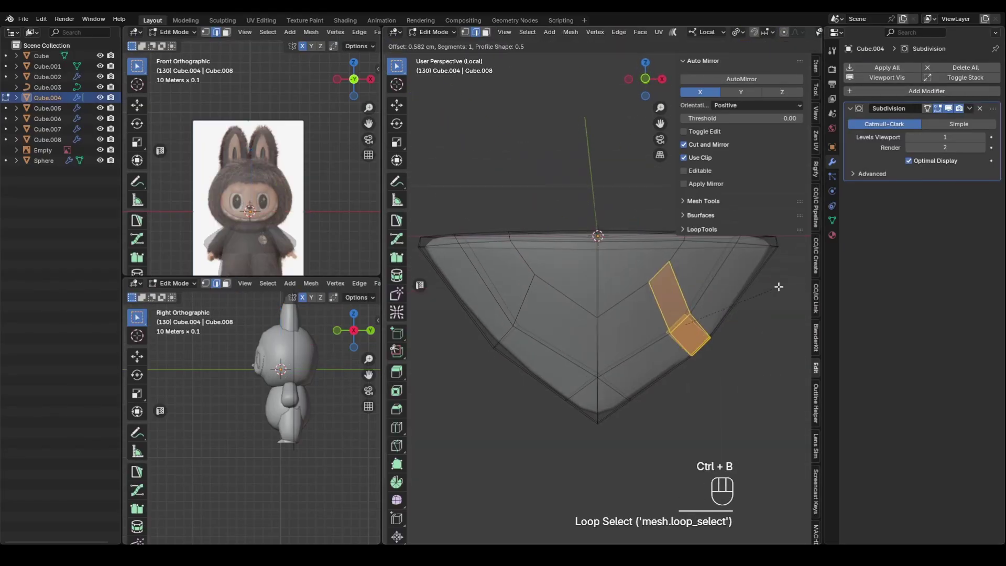
click(783, 280)
Cut an edge from the centre vertex to the bevelled corner and dissolve the inner slanted edge beside it
middle_drag(783, 281, 754, 283)
ctrl+middle_drag(754, 283, 740, 298)
scroll(739, 298, down, 1)
click(641, 324)
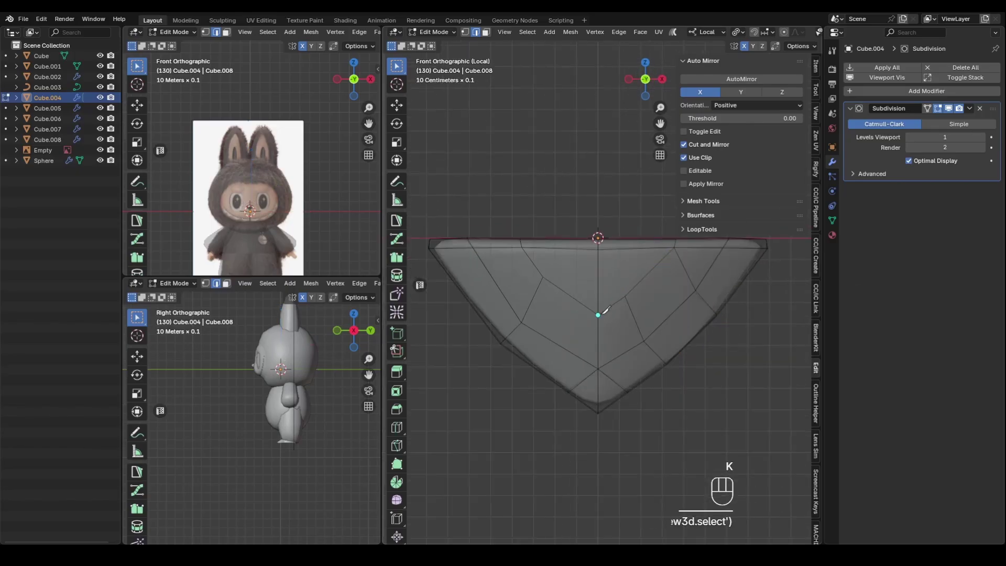
alt+click(633, 314)
key(ctrl+x)
key(Tab)
key(Tab)
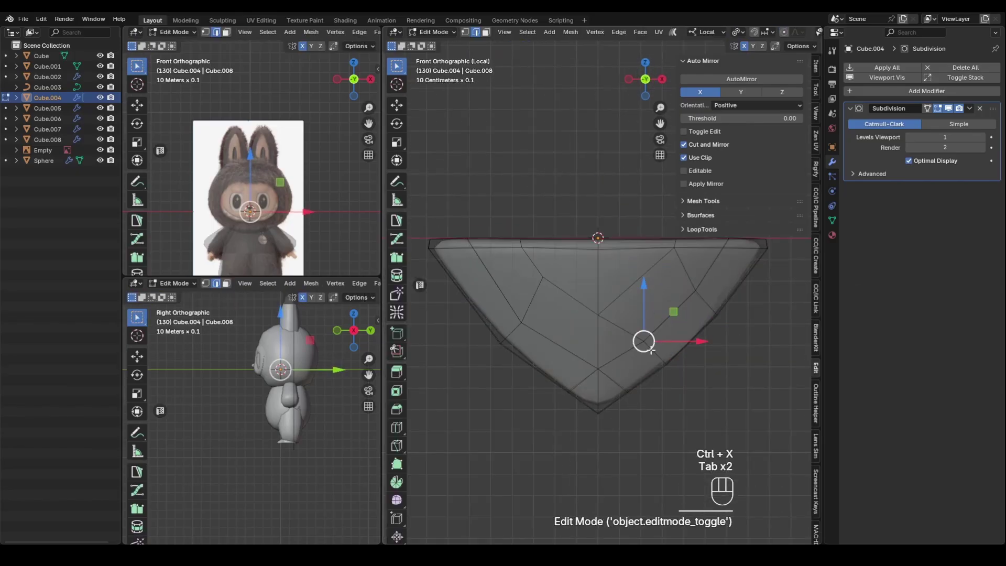
Undo the last change and slide the selected corner along its edge
key(ctrl+z)
key(g)
key(g)
click(698, 370)
Cut an edge across the right half from the outer border through the inner corner to the centre line
middle_drag(698, 370, 639, 336)
scroll(639, 336, up, 3)
key(k)
click(713, 355)
click(644, 336)
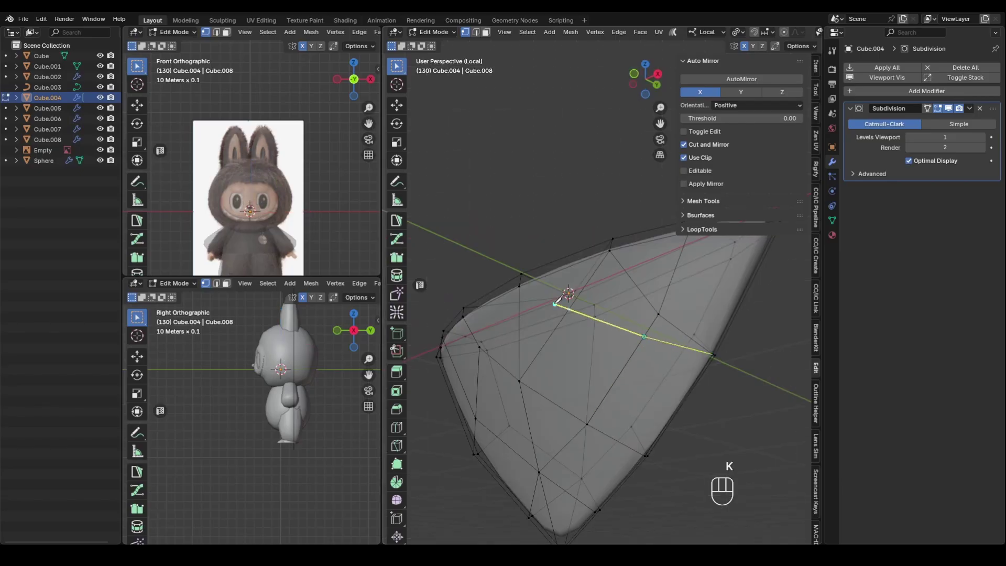
middle_drag(711, 380, 744, 403)
Dissolve the slanted edge next to the new cut on the right half
key(2)
alt+click(658, 297)
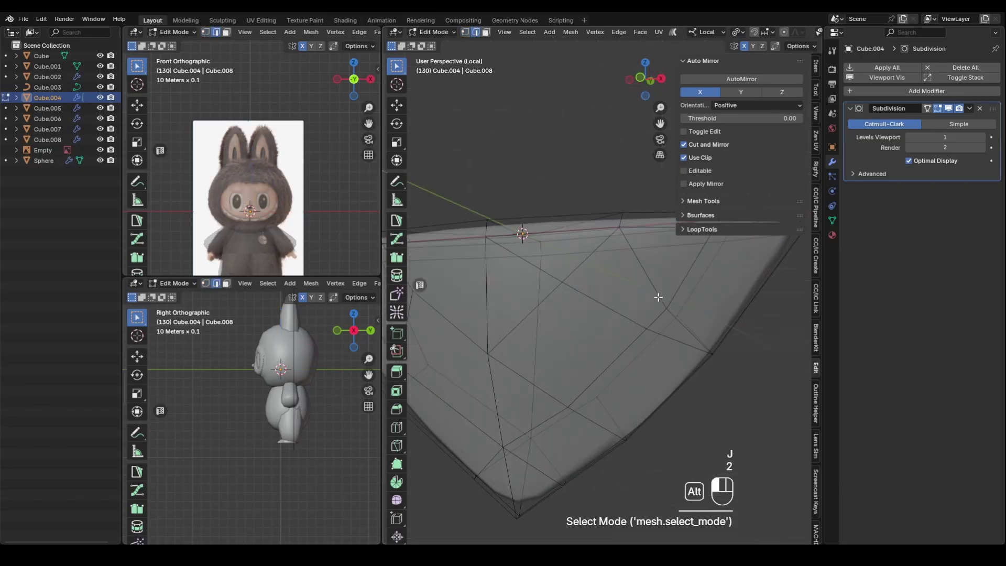
key(ctrl+x)
key(ctrl+z)
key(ctrl+x)
key(Tab)
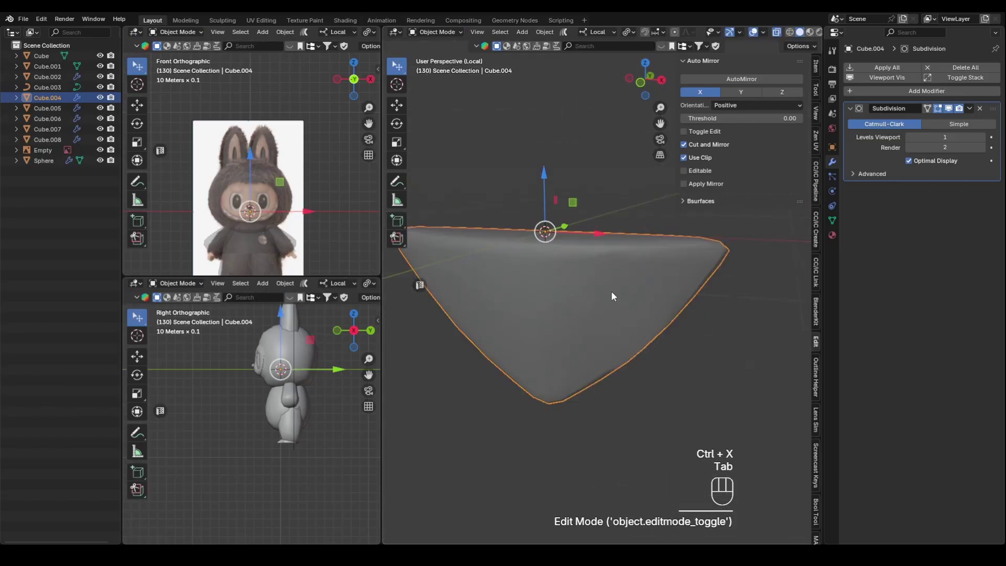
Dissolve the leftover edge running from the upper centre line to the inner right vertex
key(Tab)
key(1)
click(626, 247)
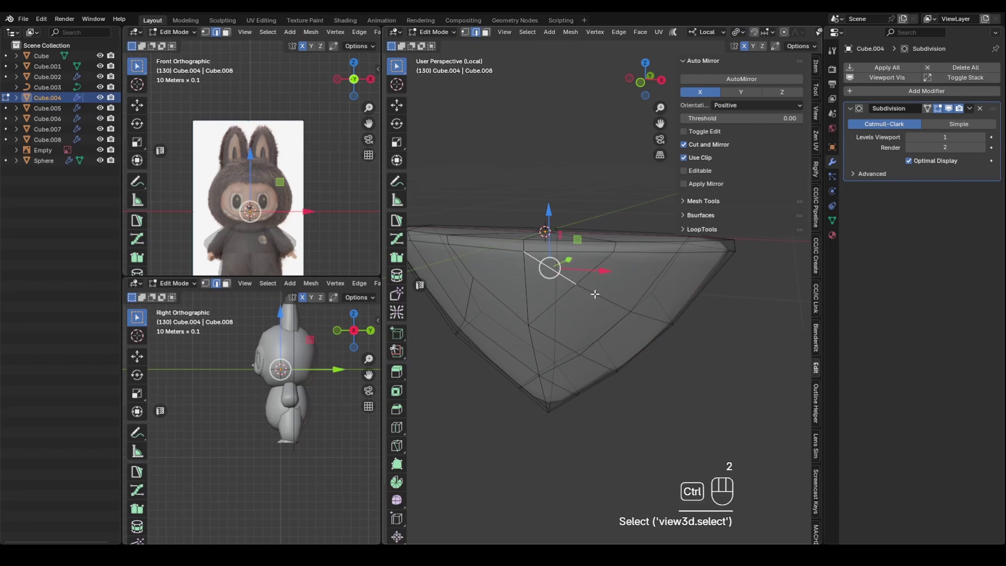
key(ctrl+x)
Move the inner right vertex to even out the topology and remove the Subdivision modifier
key(1)
click(576, 283)
key(g)
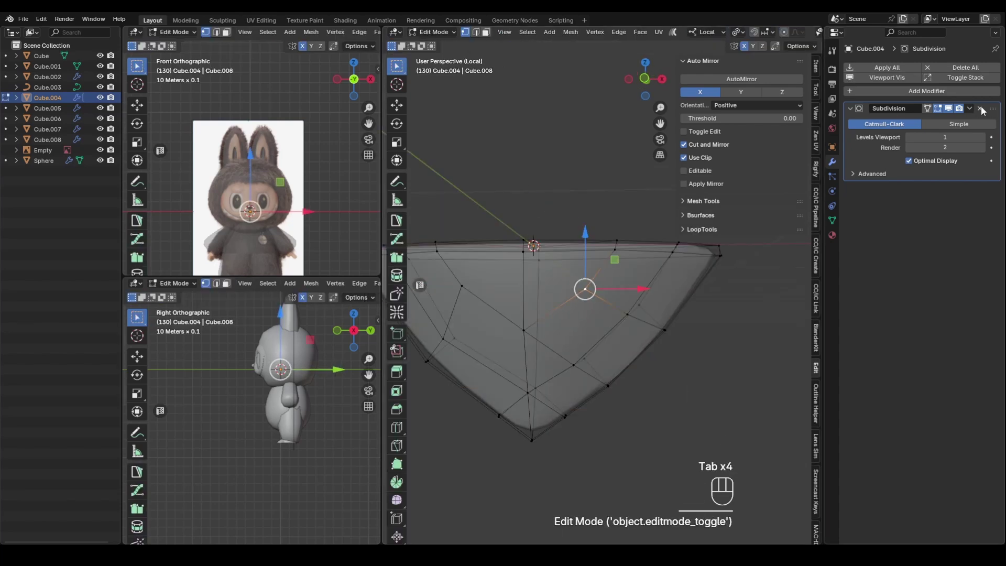
click(980, 108)
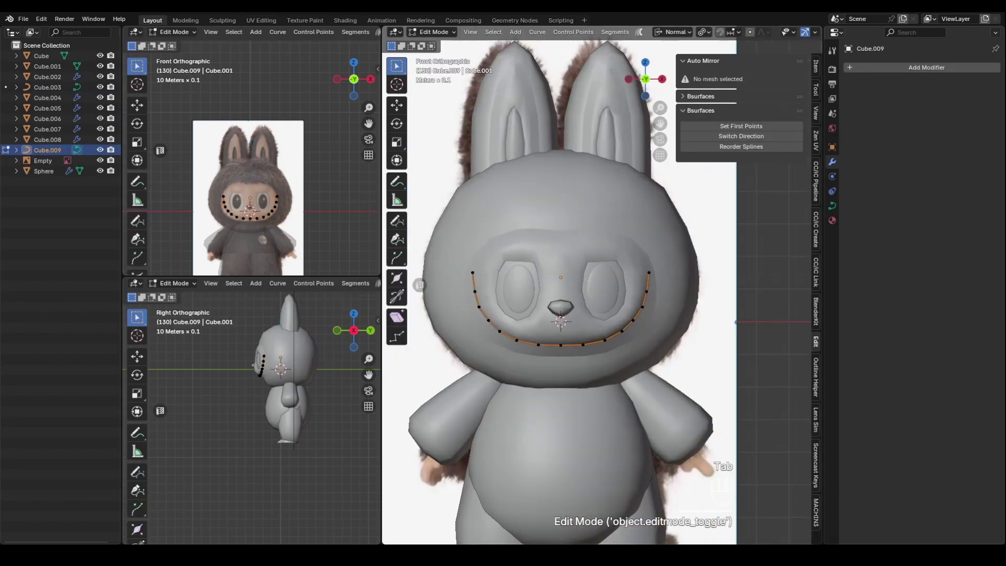
Dissolve the surplus end points of the mouth curve, leave its editing and show the curve data settings
scroll(235, 191, up, 4)
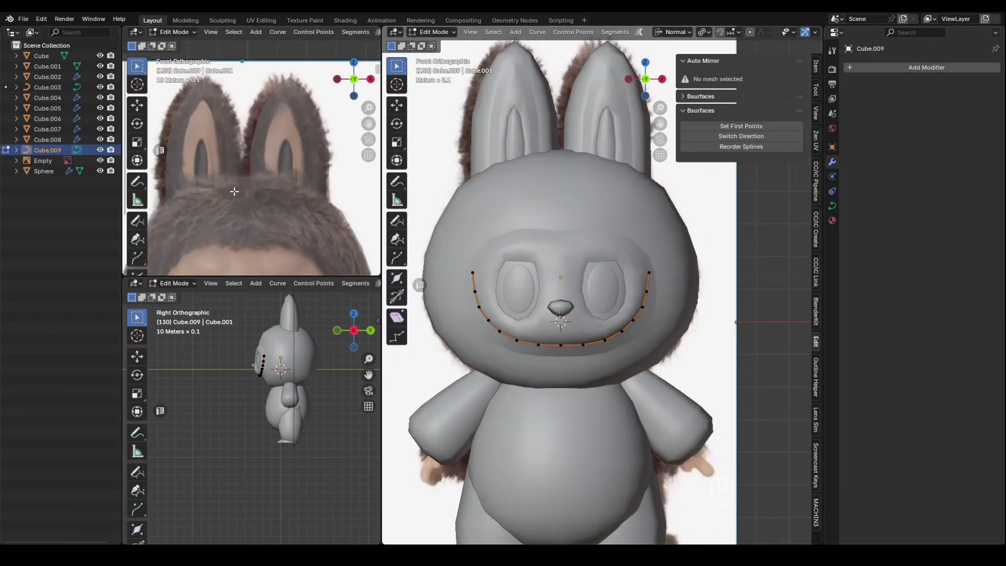
scroll(234, 191, down, 3)
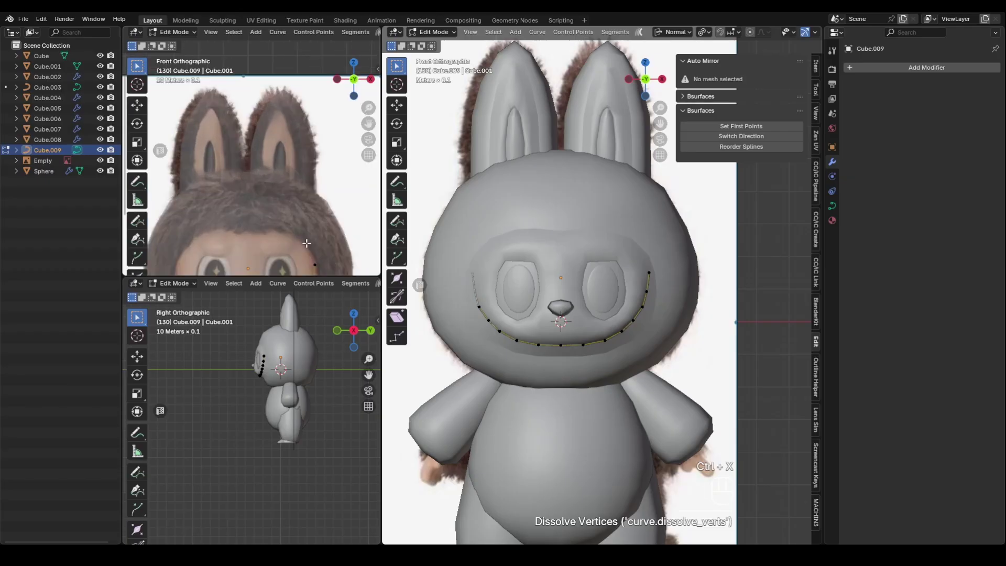
scroll(309, 233, down, 3)
click(305, 249)
key(Tab)
click(831, 205)
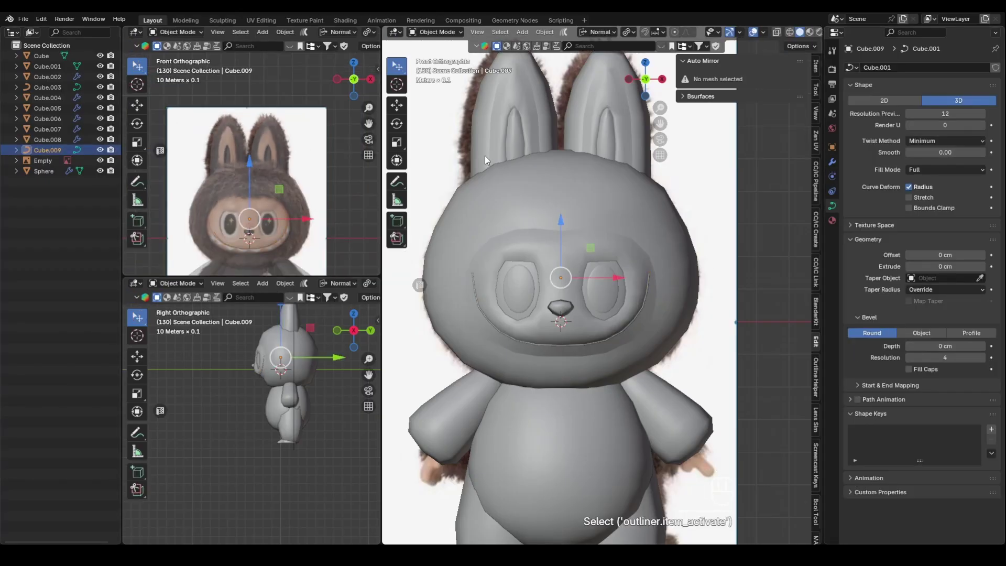
Create a Geometry Nodes setup on the mouth curve and insert Instance on Points between Group Input and Group Output
click(496, 21)
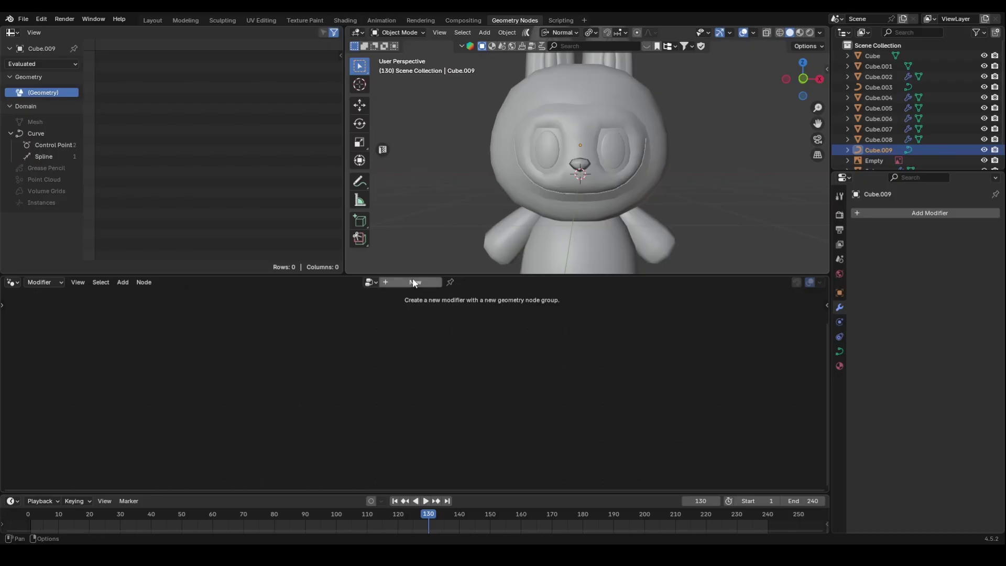
click(412, 278)
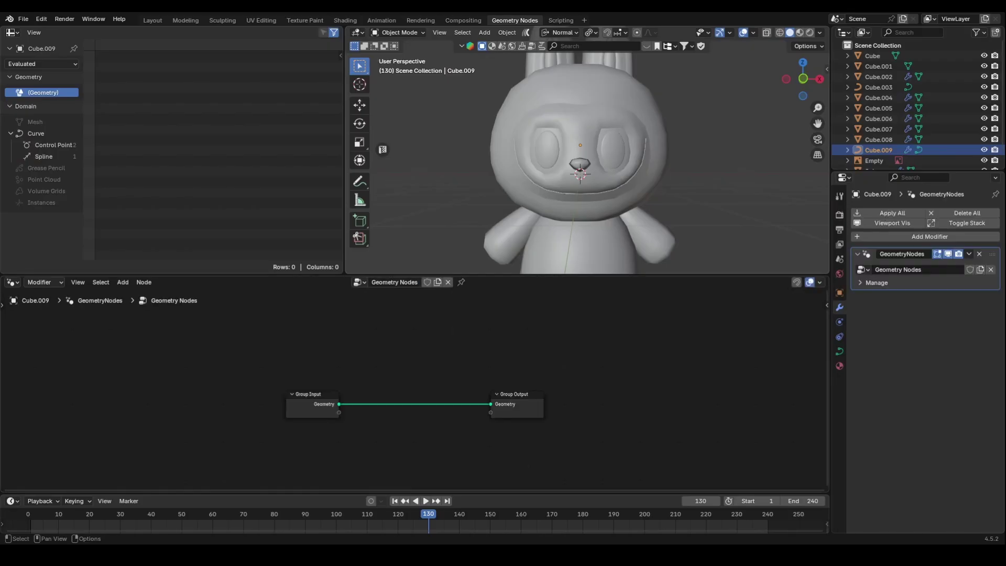
click(414, 234)
text(inst)
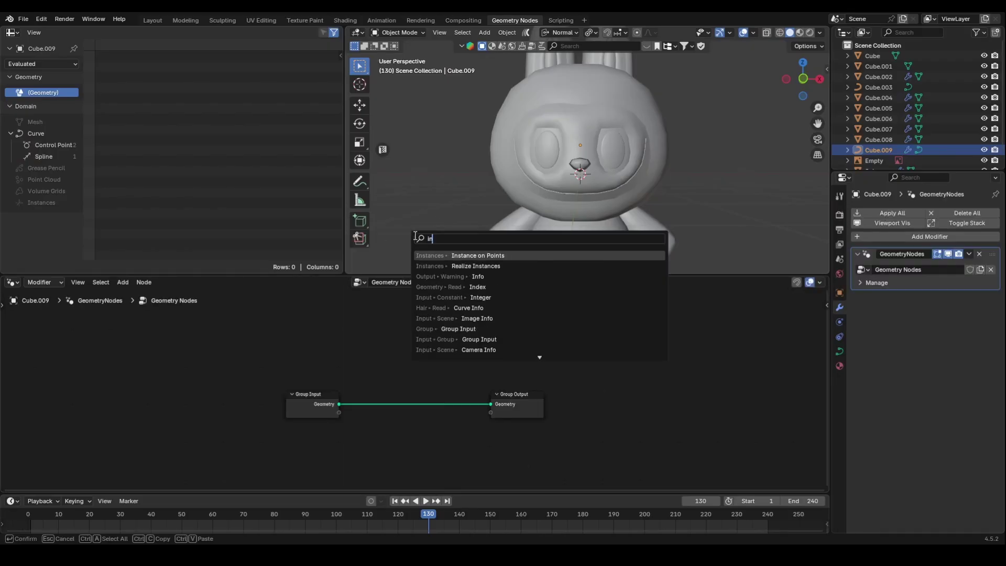
key(Return)
click(400, 370)
click(318, 401)
Add an Object Info node and connect its Geometry to the Instance input of Instance on Points
key(shift+a)
text(object)
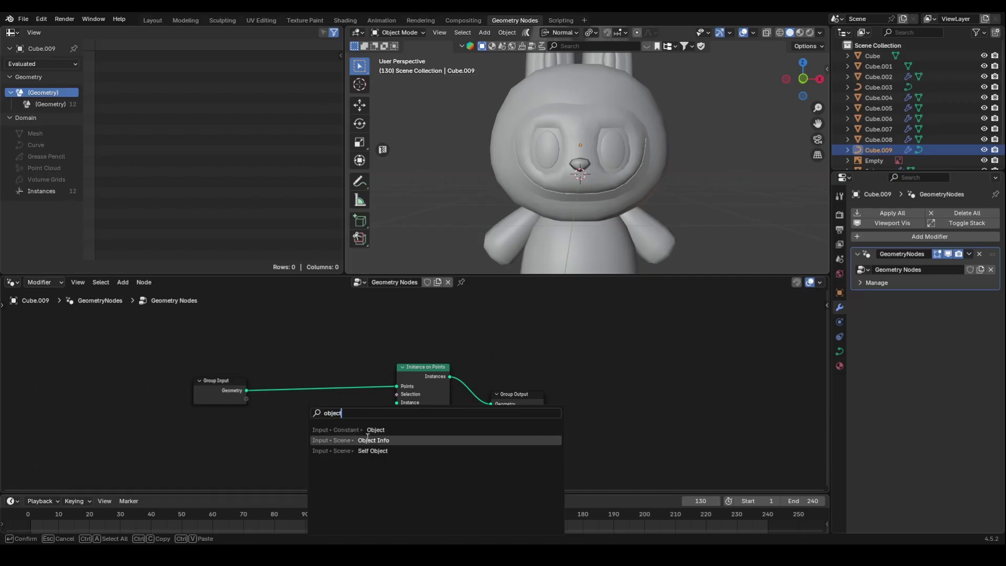
click(368, 440)
click(333, 438)
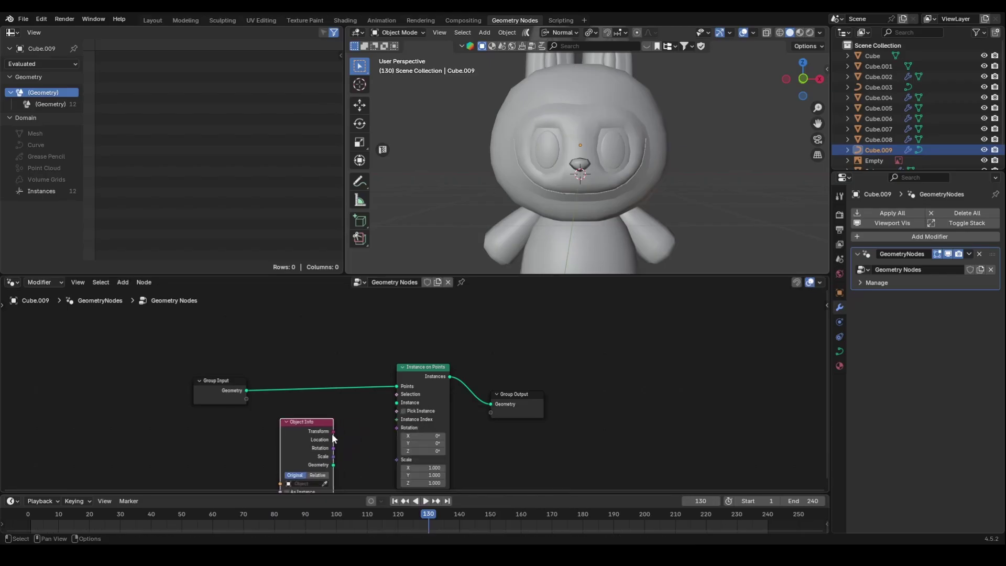
drag(359, 441, 397, 402)
drag(310, 423, 304, 384)
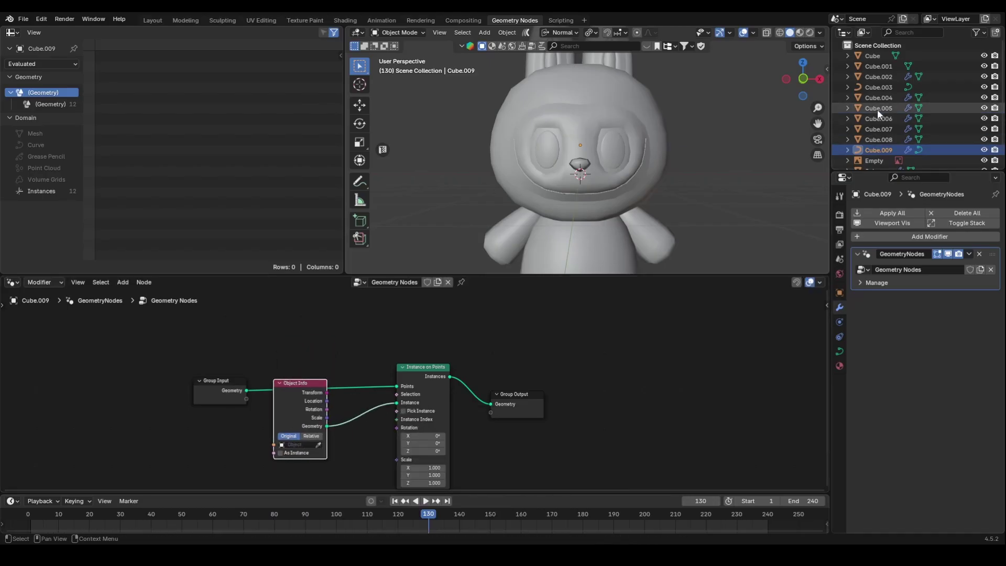
Rename the tooth object Cube.004 as teeth and assign it as the mouth curve's Object Info object
click(885, 98)
scroll(877, 97, down, 1)
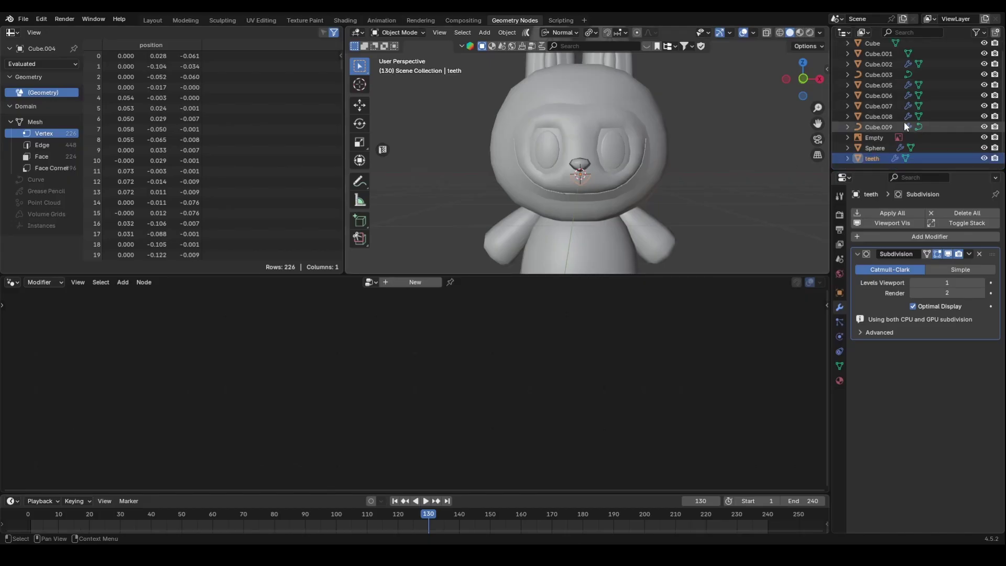
click(890, 126)
scroll(302, 502, down, 1)
click(301, 523)
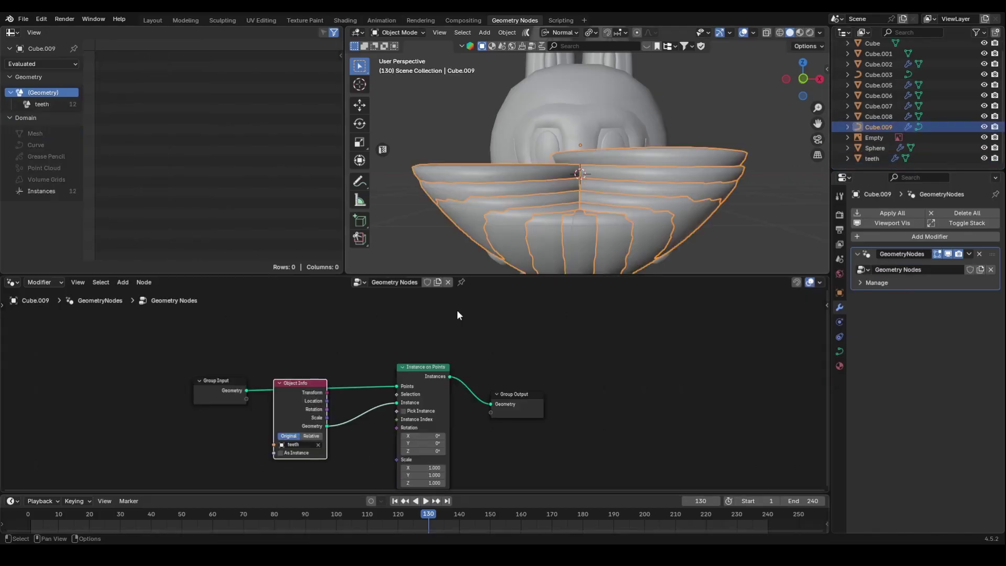
Apply the object transform of the teeth object
click(885, 158)
key(ctrl+a)
click(658, 194)
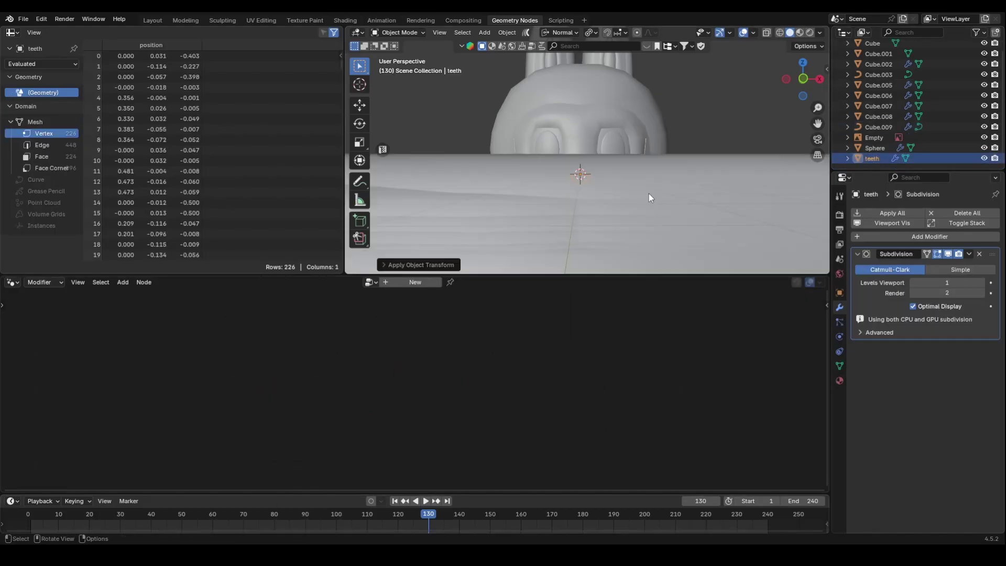
Insert a Resample Curve node between Group Input and Instance on Points and lower its count
key(shift+a)
click(270, 286)
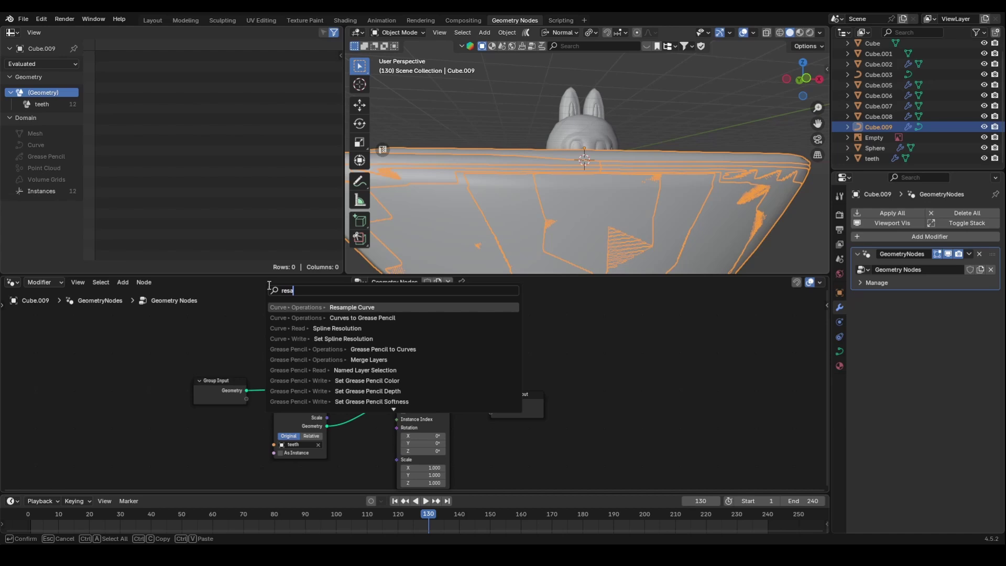
key(Return)
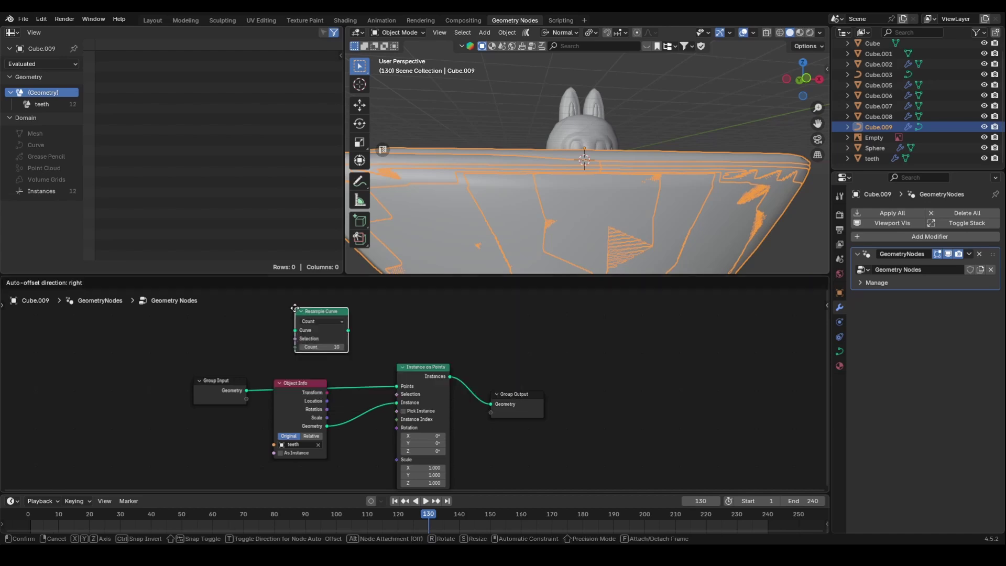
click(326, 401)
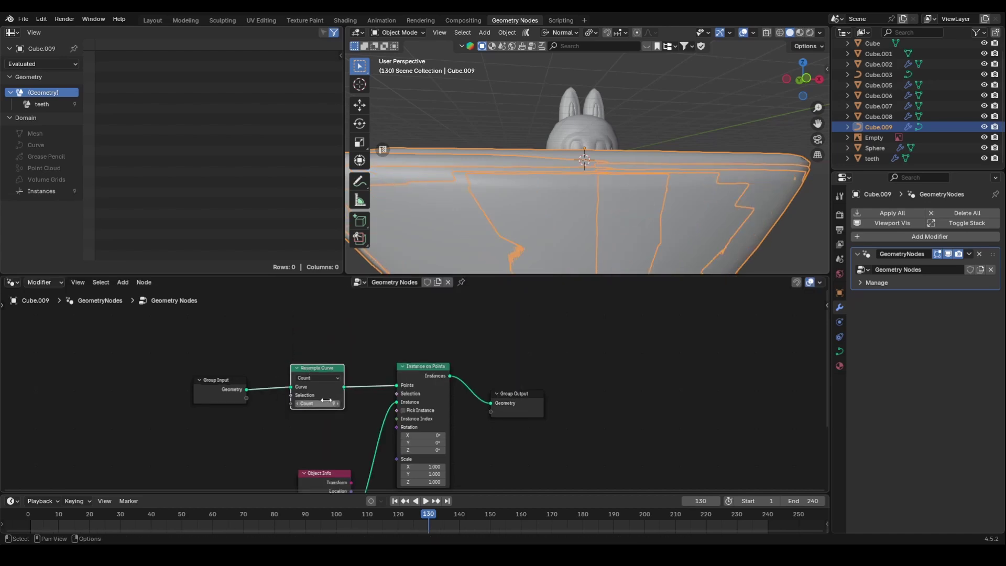
Apply the object transform of the mouth curve Cube.009
click(862, 118)
click(864, 127)
key(ctrl+a)
click(633, 146)
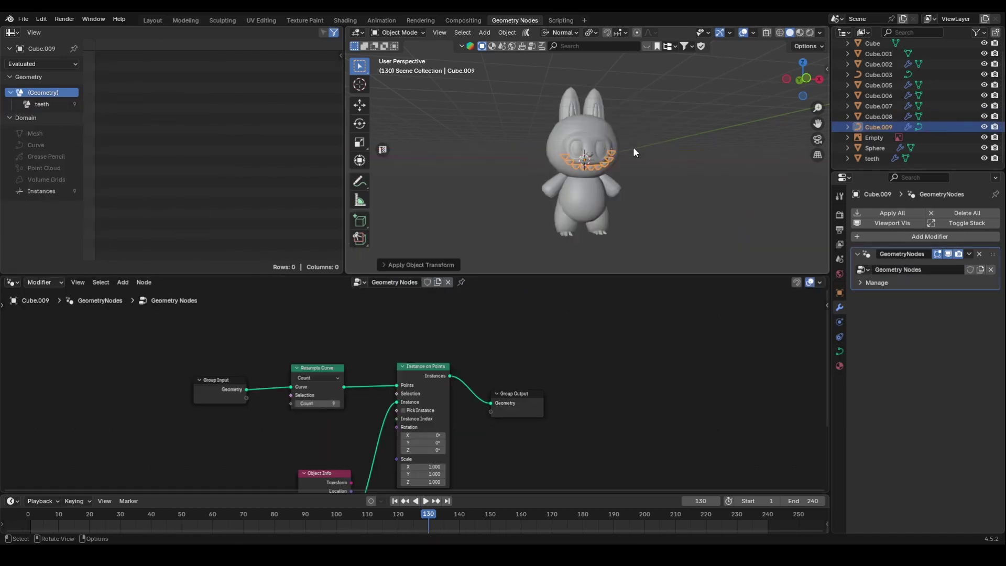
Add an Align Rotation to Vector node and a Curve Tangent node below the Object Info node
scroll(632, 147, up, 3)
key(shift+a)
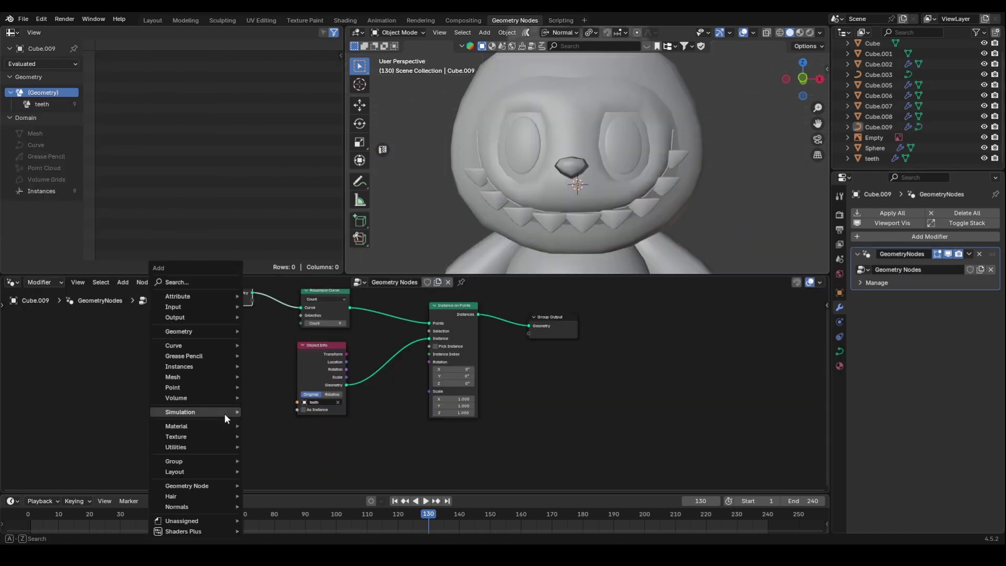
click(223, 279)
text(a)
key(Return)
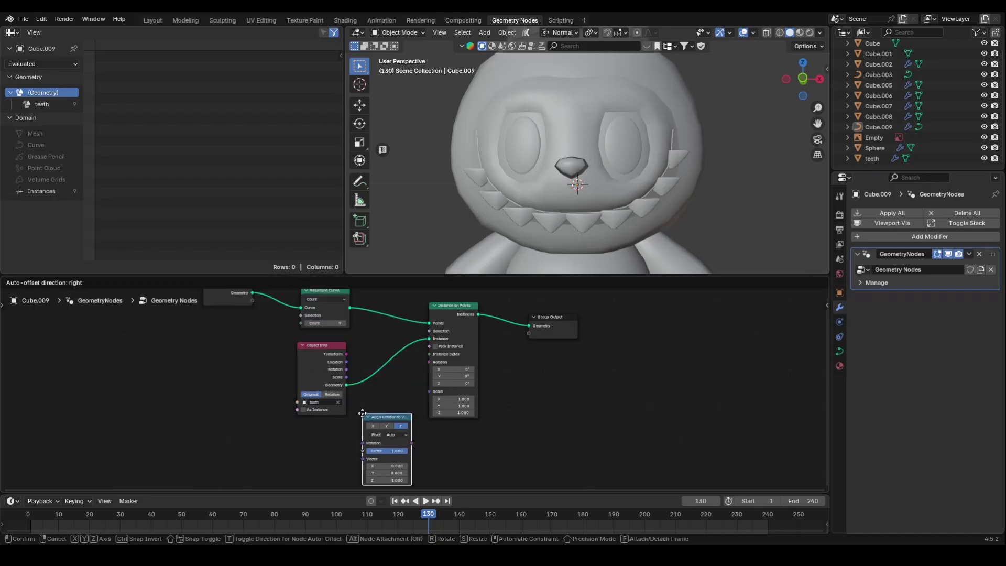
key(shift+a)
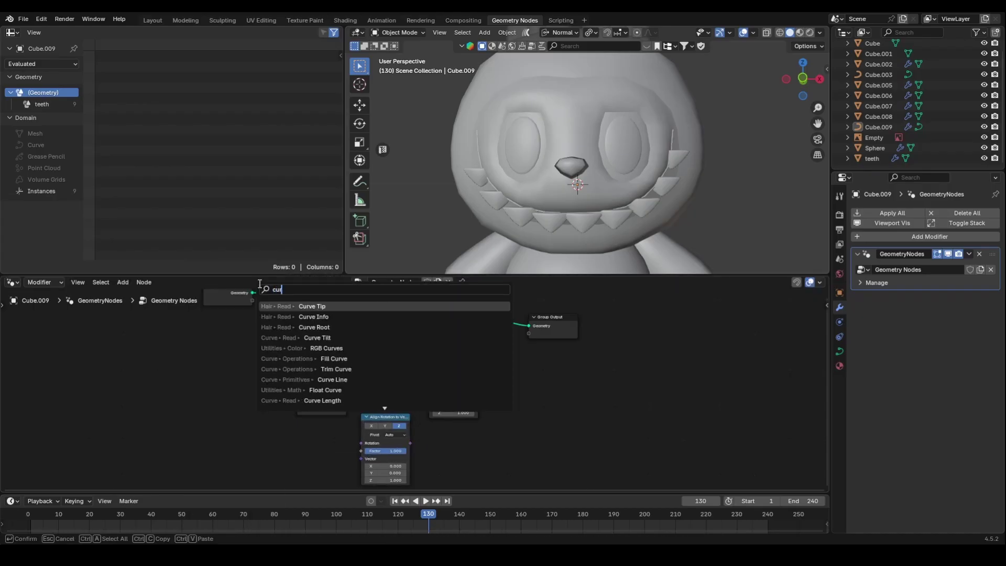
click(293, 327)
click(288, 409)
scroll(336, 456, up, 2)
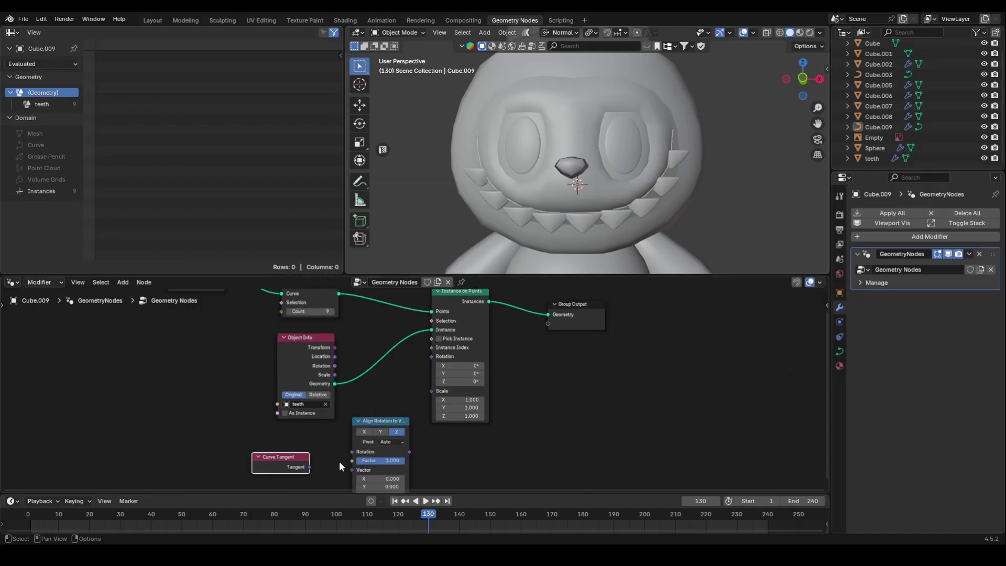
Connect Curve Tangent to the align node's Vector, feed its output into the Instance on Points Rotation, and set its axis to X
middle_drag(338, 461, 345, 386)
drag(317, 392, 360, 396)
middle_drag(439, 345, 377, 437)
drag(355, 470, 376, 376)
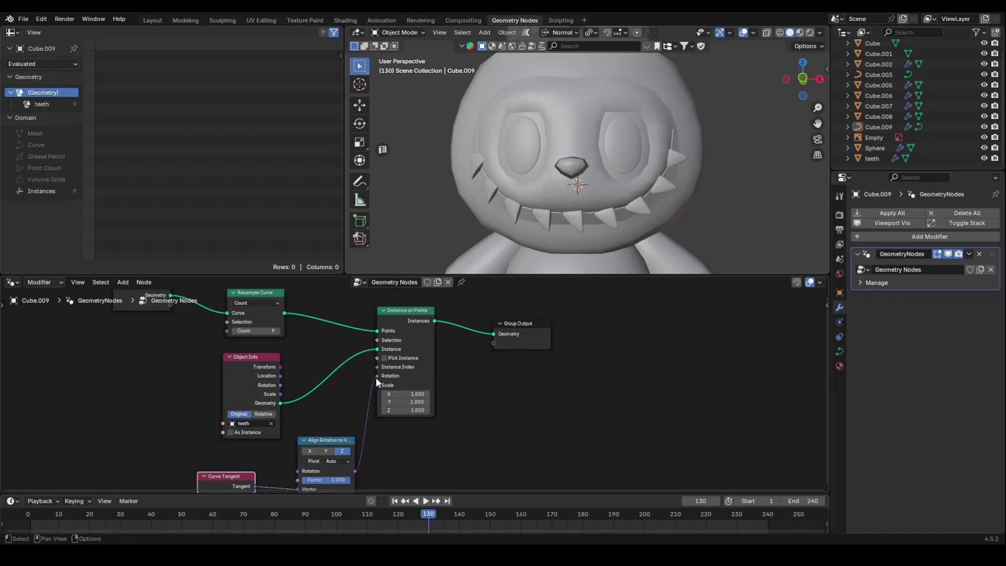
click(315, 453)
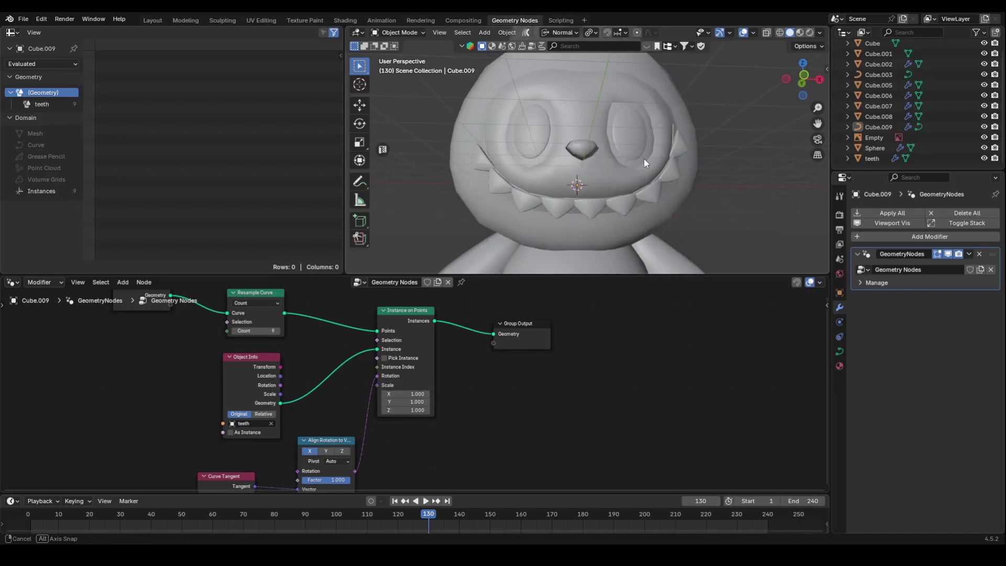
click(675, 168)
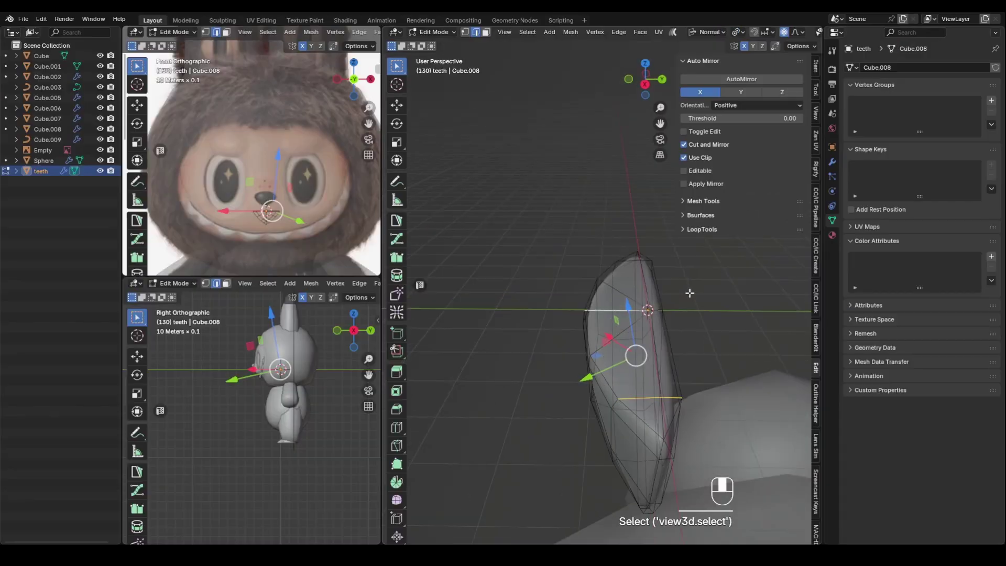
Simplify the tooth mesh by collapsing the selected side edges and dissolving another edge next to them
middle_drag(689, 292, 705, 300)
shift+click(659, 311)
key(x)
click(709, 404)
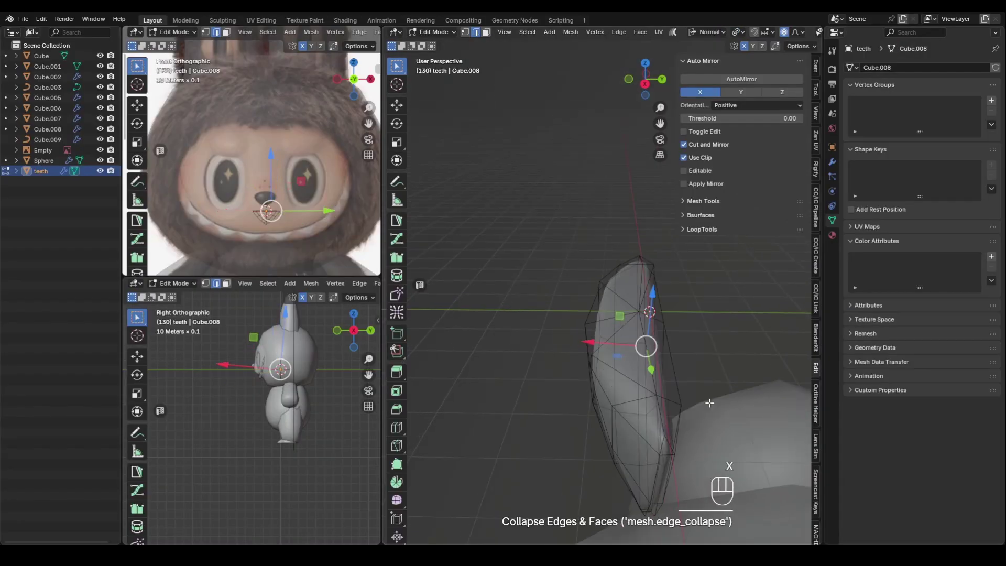
middle_drag(709, 404, 741, 378)
click(640, 361)
key(ctrl+x)
middle_drag(728, 338, 586, 284)
key(alt+z)
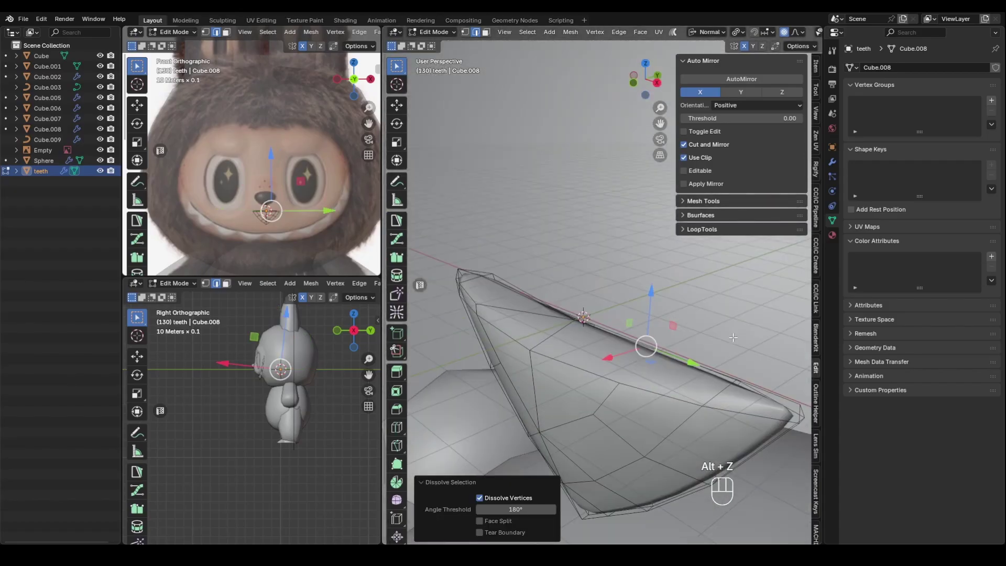
Isolate the tooth and move an edge on its front side about 6.5 cm along Y without proportional editing
key(KP_Divide)
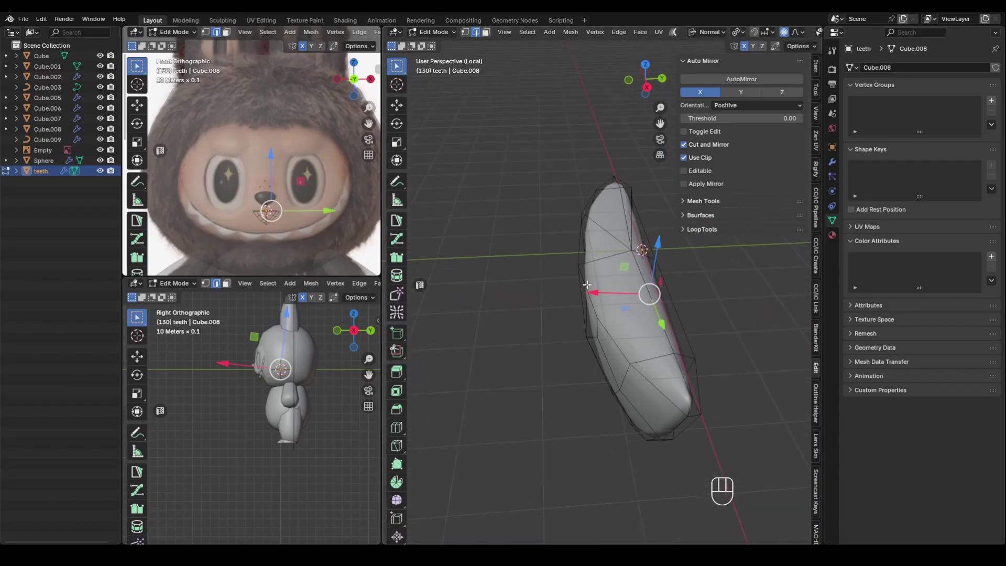
click(662, 320)
drag(644, 286, 683, 284)
key(ctrl+z)
key(o)
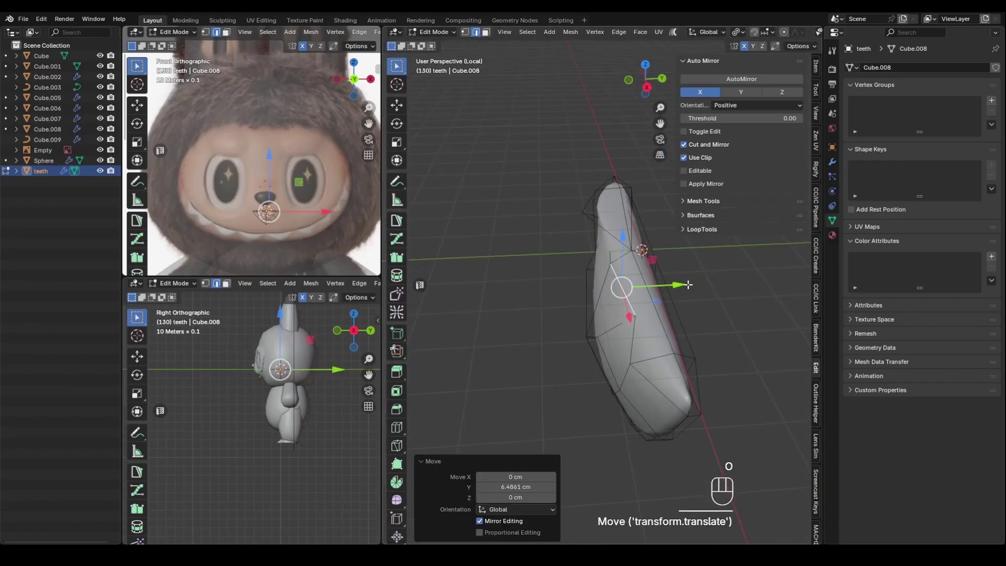
Scale the tooth's selected edge along Y and nudge it slightly further along the same axis
mouse_move(709, 297)
middle_down()
mouse_move(717, 301)
mouse_move(697, 302)
middle_up()
key(s)
key(y)
click(614, 296)
middle_drag(613, 296, 678, 311)
shift+middle_drag(679, 312, 617, 309)
drag(624, 286, 634, 285)
Move two single vertices on the tooth's front side inward along Y to flatten the bulge
key(1)
click(555, 377)
drag(612, 373, 645, 370)
click(575, 319)
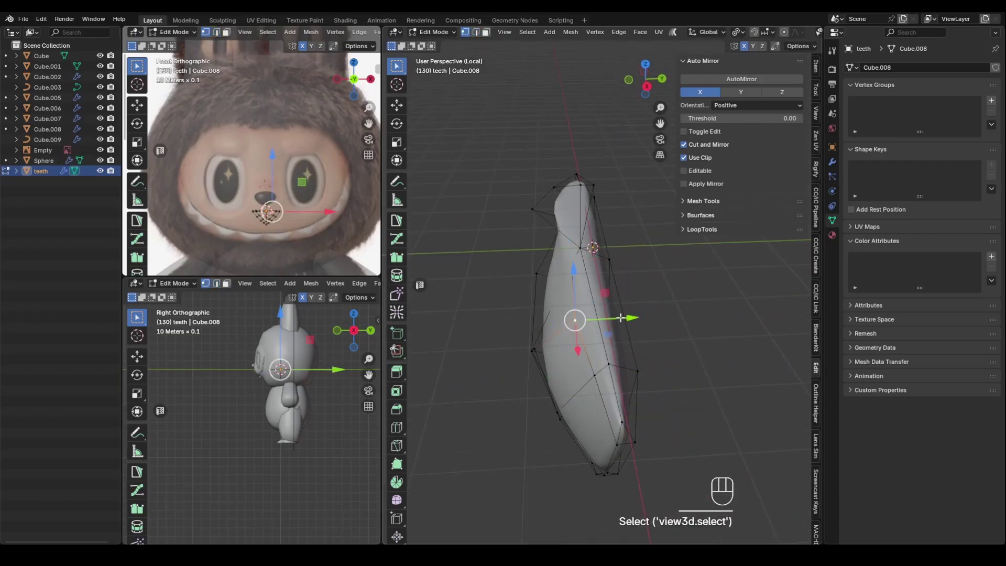
drag(628, 317, 635, 316)
middle_drag(635, 316, 651, 299)
Select two connected edges down the tooth's centre, shift them slightly along Y, and return to Object Mode
key(2)
click(622, 316)
key(ctrl+z)
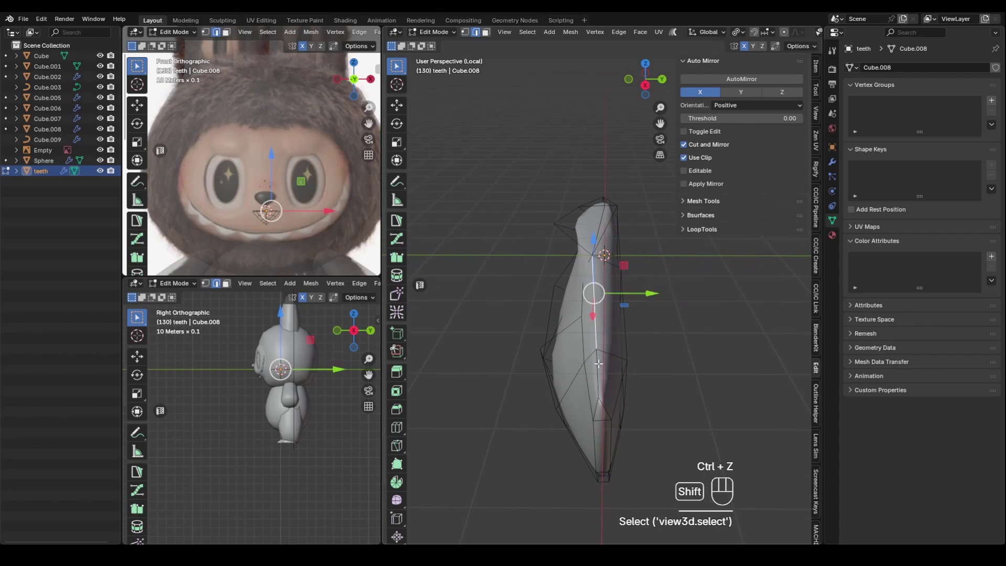
shift+click(598, 363)
drag(632, 319, 638, 320)
middle_drag(639, 321, 707, 341)
key(Tab)
click(702, 343)
click(631, 369)
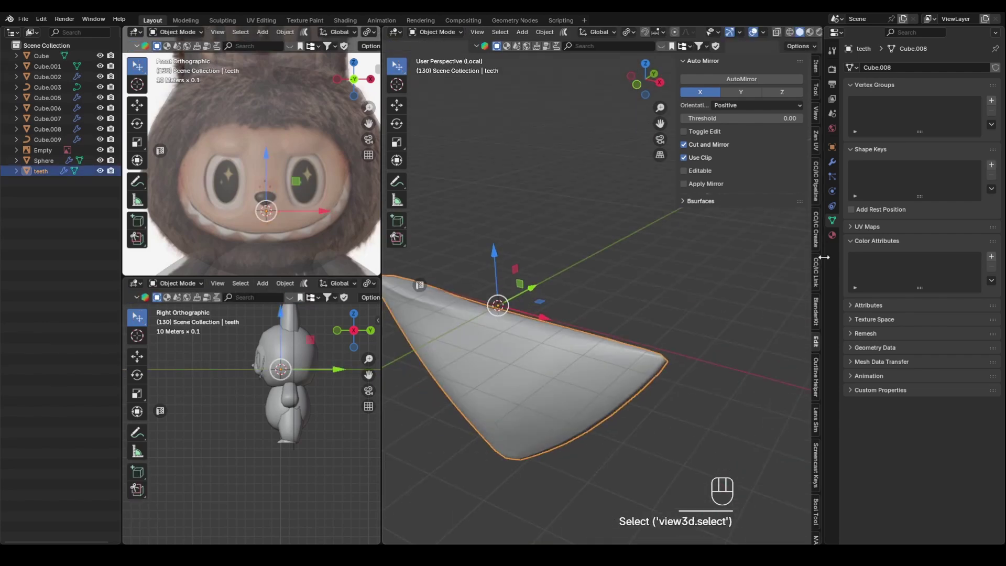
Mirror the tooth on X with AutoMirror, remove its Subdivision modifier, and apply the remaining Mirror modifier
click(734, 80)
middle_drag(694, 294, 735, 271)
click(832, 162)
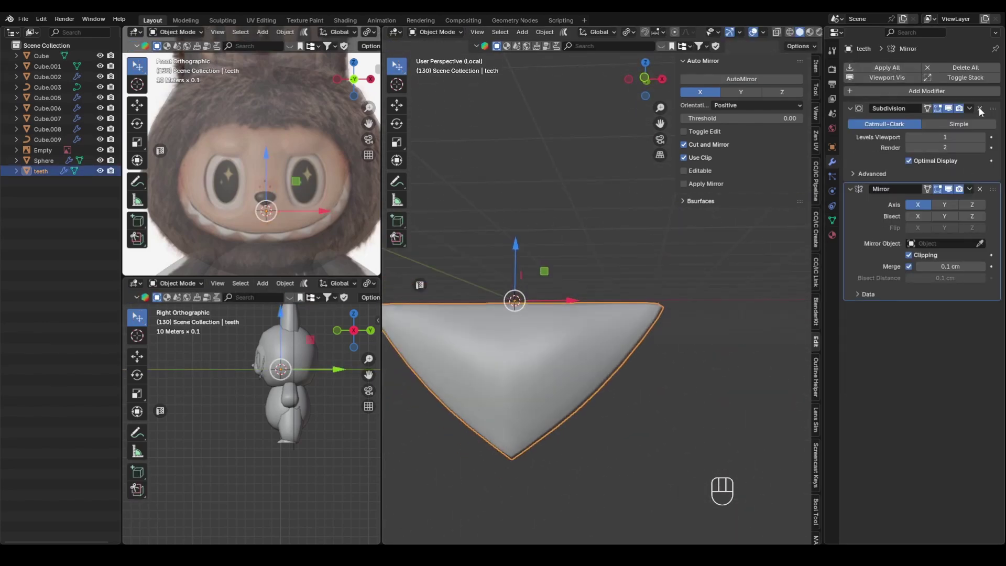
click(979, 109)
click(887, 67)
Try a level 1 Subdivision modifier on the mirrored tooth
key(ctrl+1)
middle_drag(699, 304, 489, 365)
key(Tab)
click(979, 108)
middle_drag(696, 304, 657, 304)
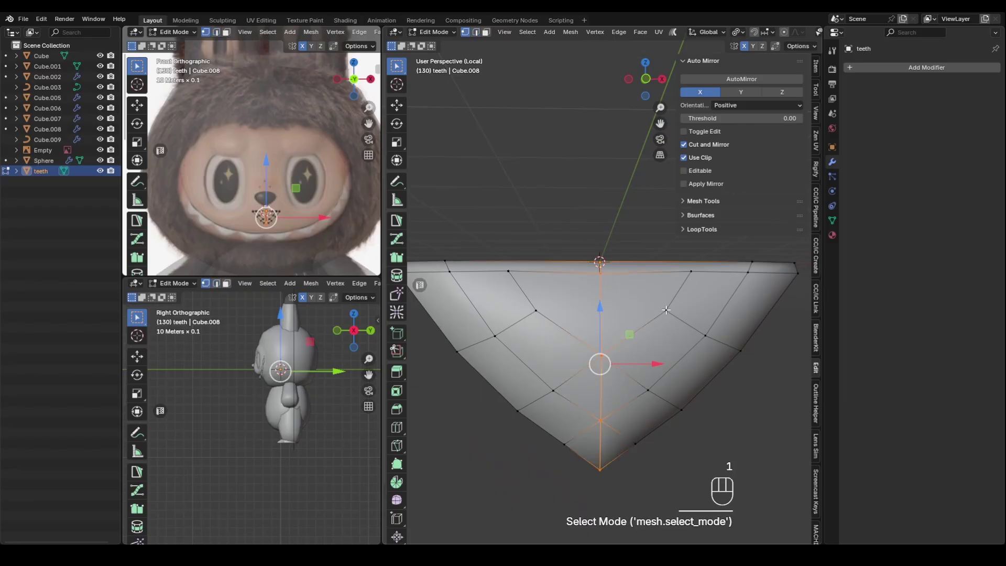
Connect the selected tooth vertices with an edge path and pull the front centre vertex outward along Y
key(j)
click(734, 249)
middle_drag(692, 246, 668, 340)
click(630, 339)
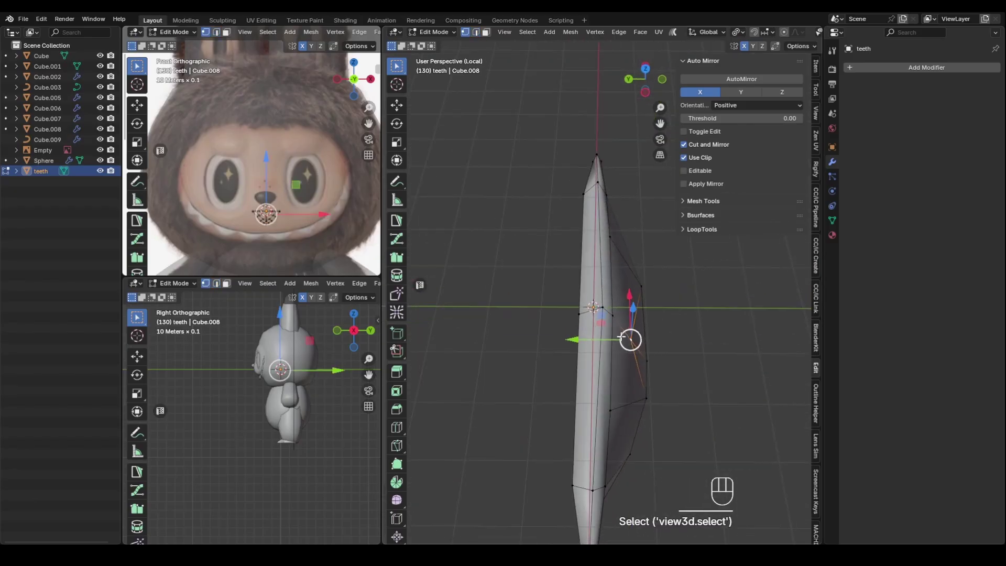
drag(576, 339, 592, 339)
Shift an edge and then a box-selected group of tooth vertices slightly along Y to refine the thickness
middle_drag(681, 262, 716, 311)
key(2)
click(699, 307)
drag(753, 308, 745, 308)
middle_drag(747, 311, 661, 304)
key(alt+z)
key(1)
drag(607, 321, 640, 386)
drag(679, 343, 691, 342)
Adjust the tooth's centre vertices in small moves along Z, the last one by about 0.46 cm
middle_drag(681, 346, 747, 283)
click(633, 340)
drag(634, 393, 635, 398)
middle_drag(673, 369, 683, 425)
drag(633, 288, 633, 280)
middle_drag(728, 246, 745, 285)
scroll(681, 304, up, 1)
click(640, 314)
drag(639, 278, 639, 273)
Cut an additional edge into the tooth's back face at the centre line with the Knife tool
middle_drag(665, 309, 576, 335)
shift+middle_drag(579, 333, 596, 351)
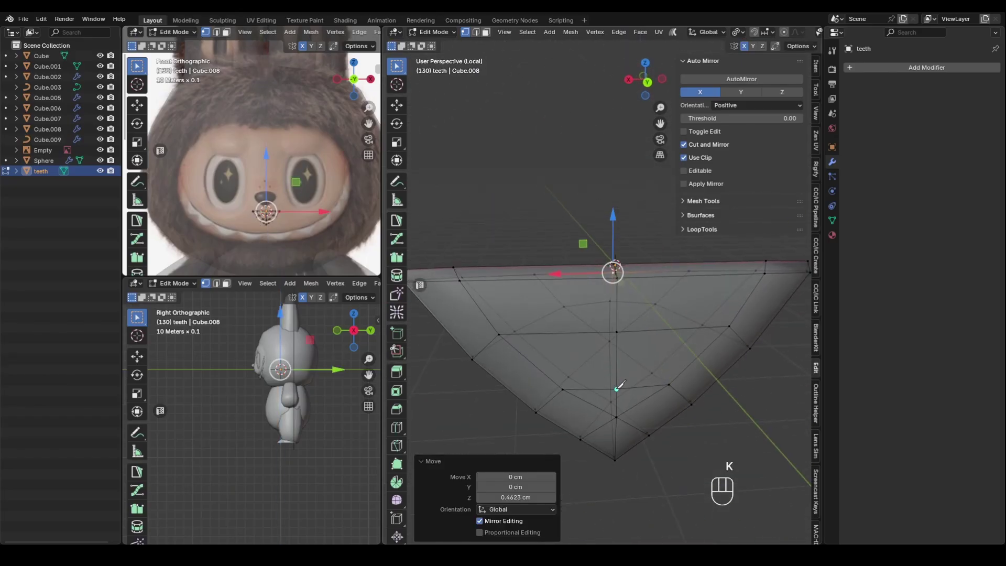
middle_drag(618, 386, 608, 356)
key(Return)
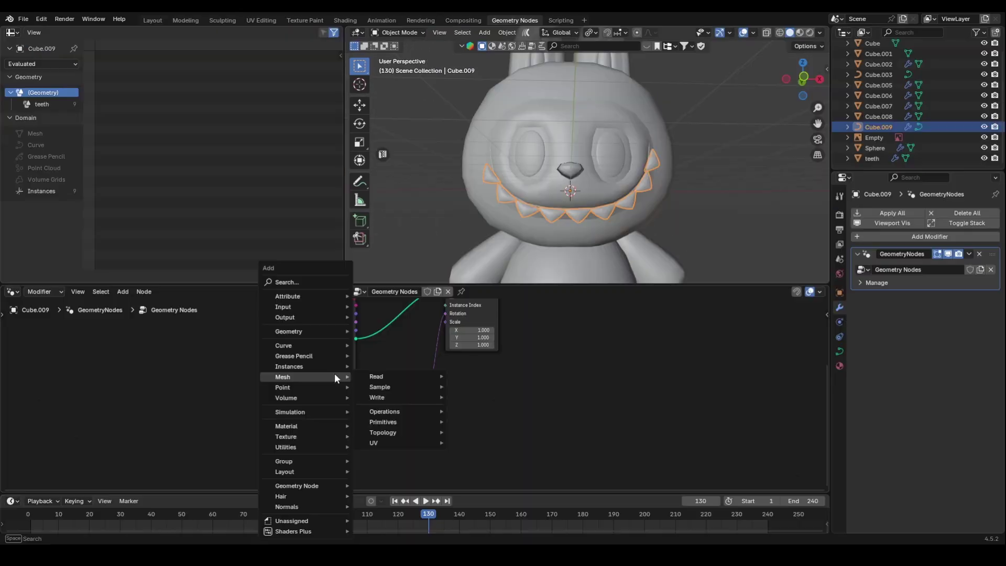
Add a Rotation node feeding the align node's Rotation input, set its X to 41.8°, and move Curve Tangent clear of it
text(rot)
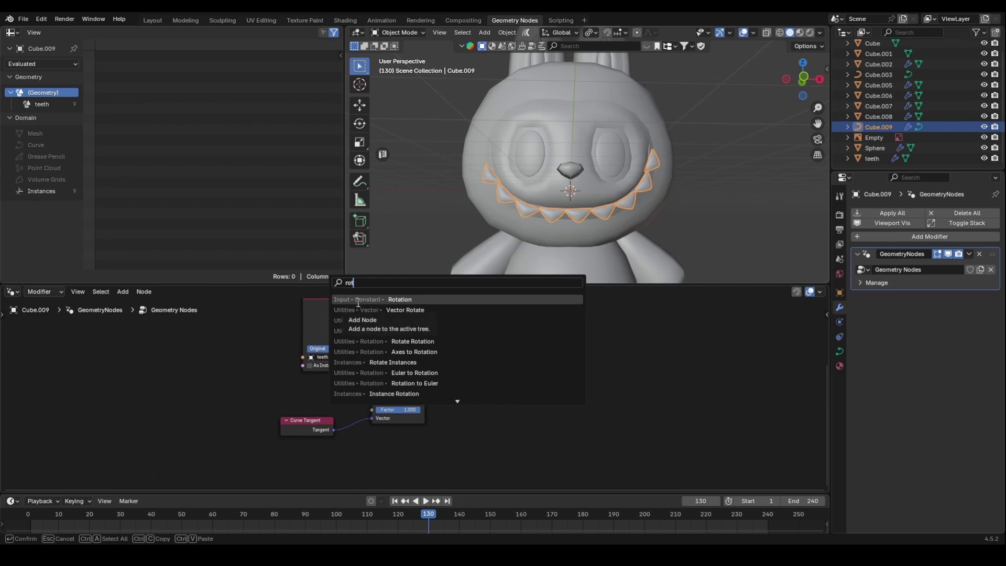
click(358, 299)
click(356, 400)
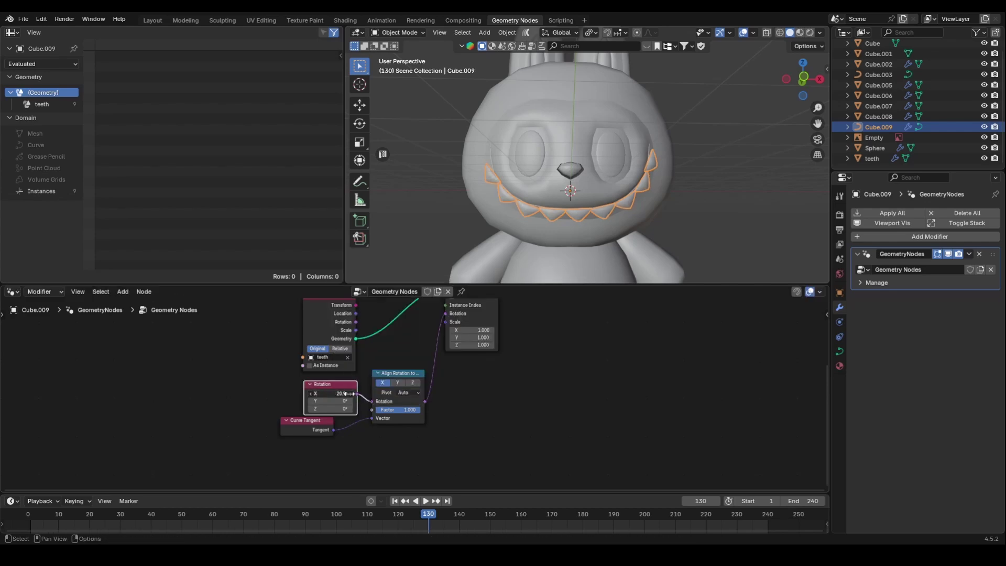
middle_drag(521, 213, 561, 195)
scroll(562, 196, up, 3)
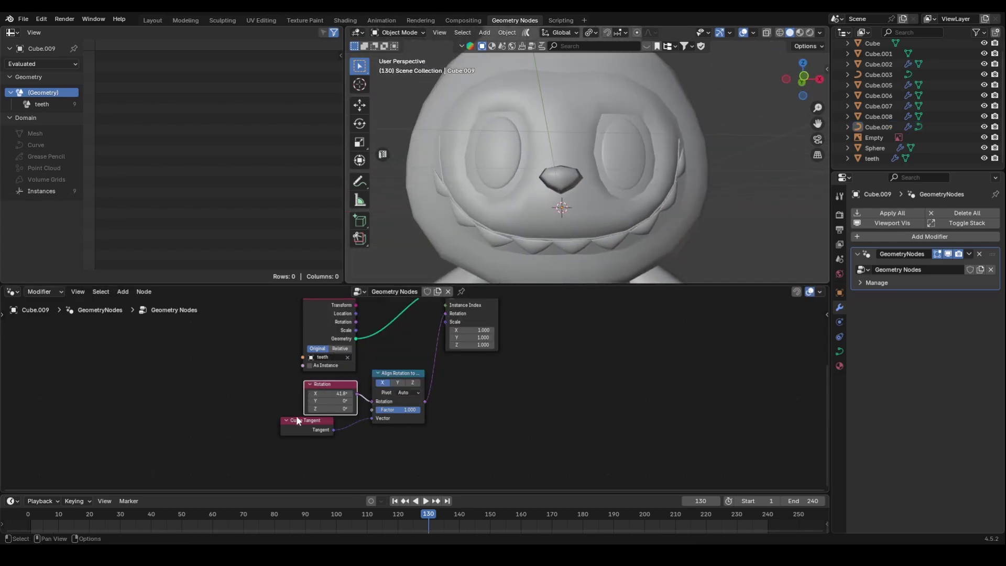
drag(298, 419, 315, 437)
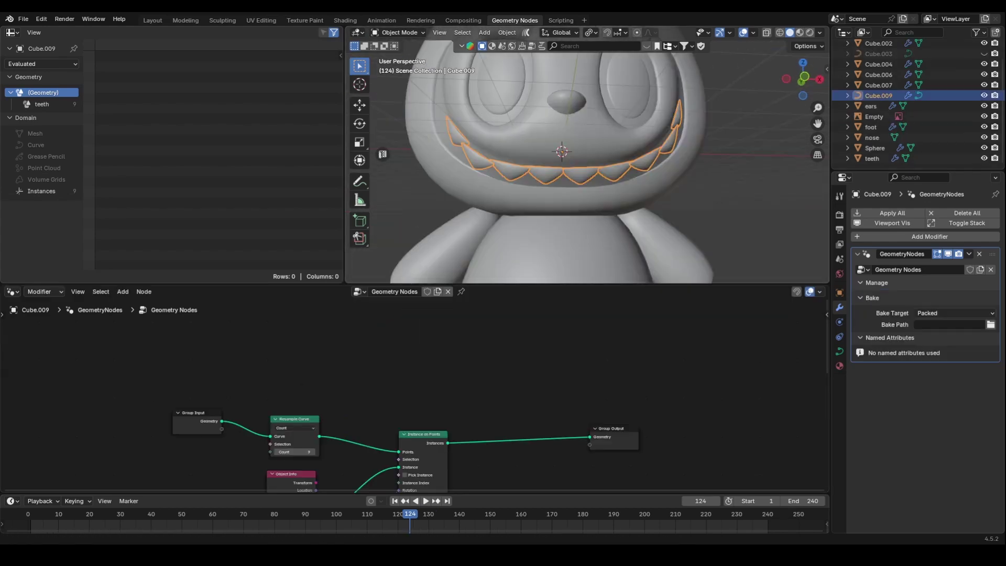
Insert a Realize Instances node between Instance on Points and Group Output
key(shift+a)
mouse_move(646, 353)
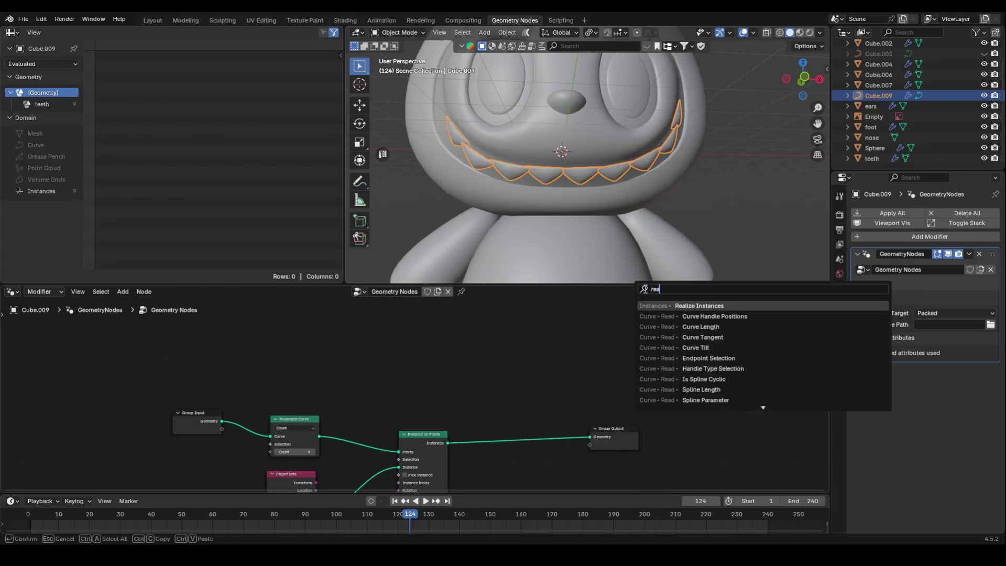
click(681, 308)
click(508, 430)
Remove the modifier from the source teeth object and check the tooth instances along the mouth
key(alt+a)
click(636, 166)
click(872, 158)
click(978, 254)
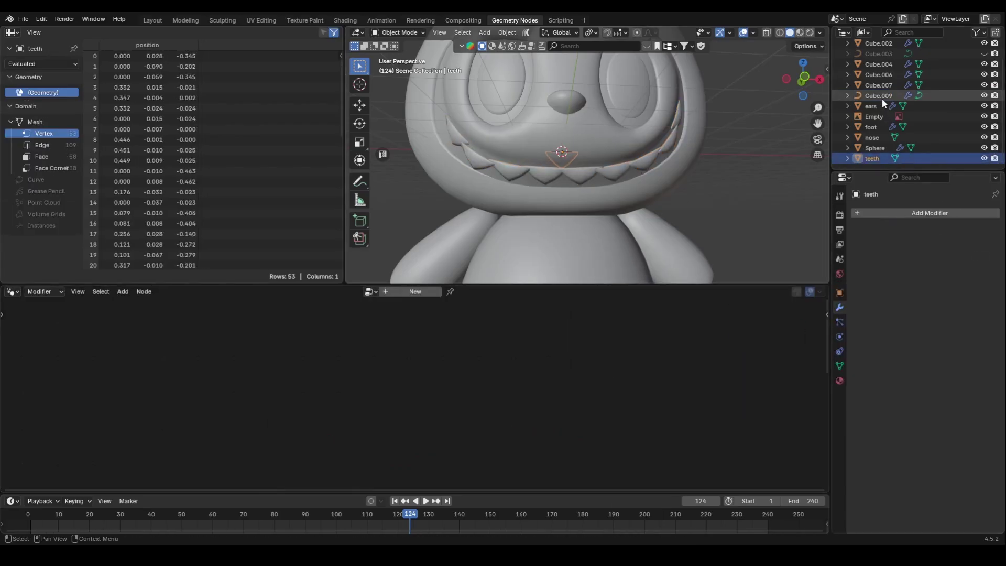
click(881, 96)
scroll(715, 202, up, 3)
middle_drag(711, 208, 719, 193)
click(872, 158)
key(Tab)
key(Tab)
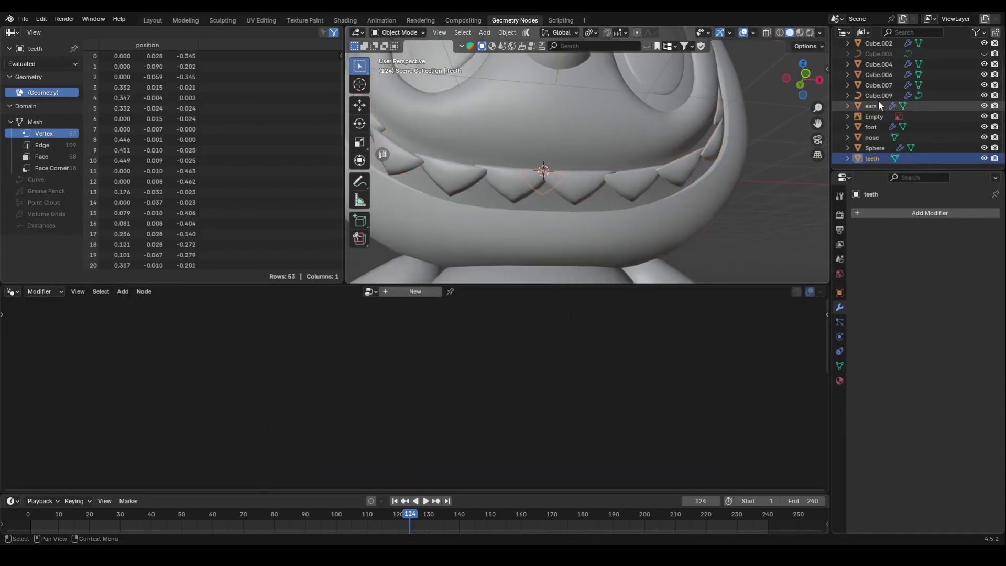
Convert the mouth curve Cube.009 with its tooth instances to a mesh
click(878, 97)
scroll(647, 319, up, 3)
key(ctrl+a)
click(666, 180)
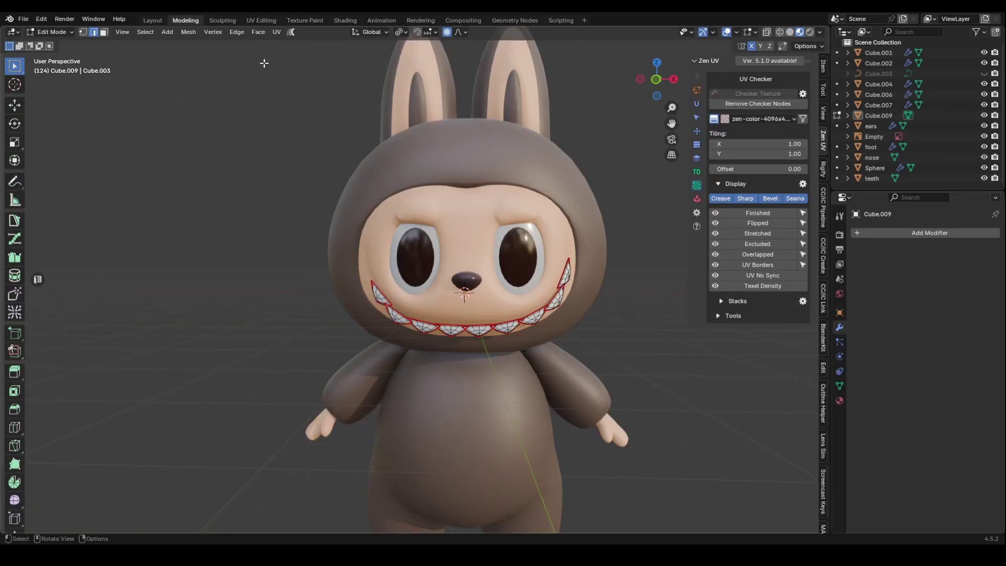
Scale the second tooth from the mouth corner, Cube.005, along its normal X axis
scroll(419, 262, up, 3)
key(Tab)
scroll(558, 358, up, 2)
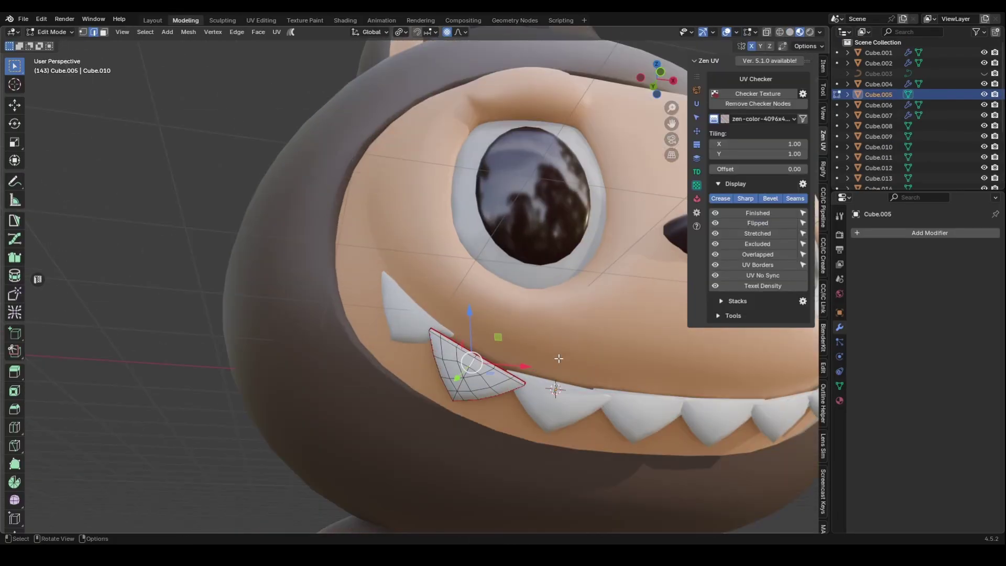
key(s)
key(x)
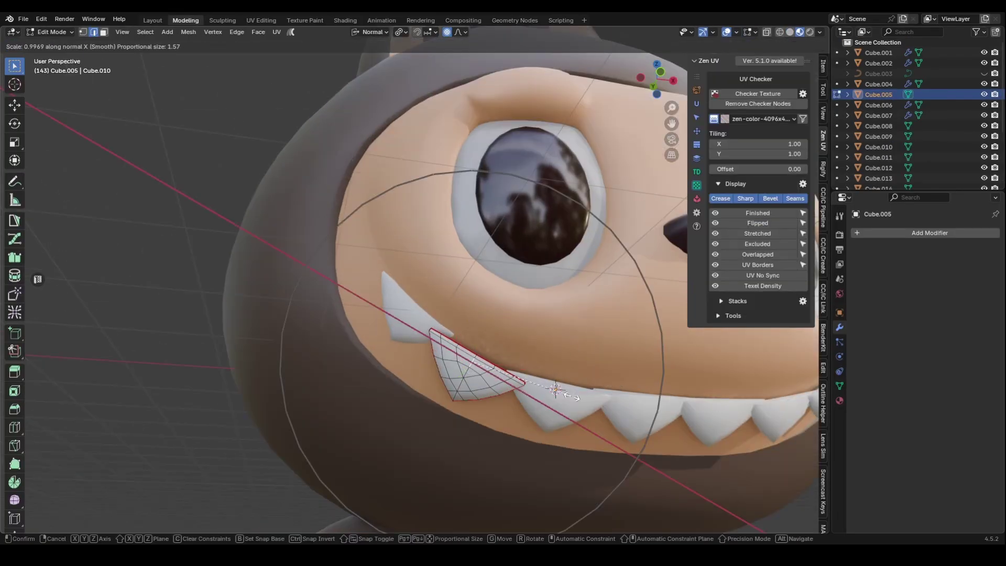
click(526, 379)
Move the second tooth along its normal Y axis to fit it against the mouth line
middle_drag(526, 379, 503, 405)
key(g)
key(y)
click(484, 411)
Rotate the second tooth to follow the mouth line and nudge it upward along its normal Z axis
key(r)
click(582, 354)
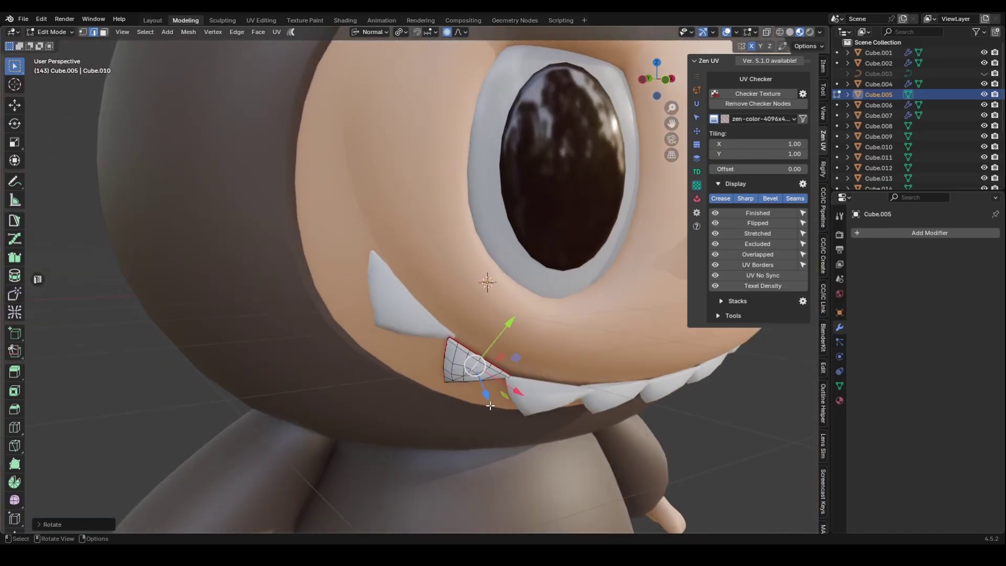
drag(489, 401, 486, 392)
middle_drag(486, 392, 602, 346)
ctrl+middle_drag(603, 345, 524, 325)
Select the outermost tooth Cube.009 at the mouth corner and scale its mesh along X
key(Tab)
click(448, 321)
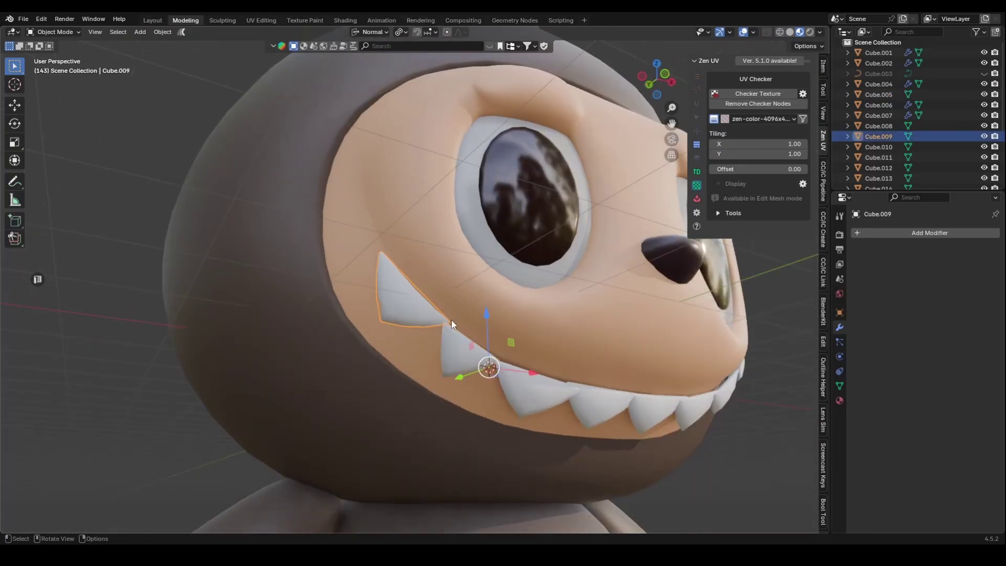
key(Tab)
key(s)
key(x)
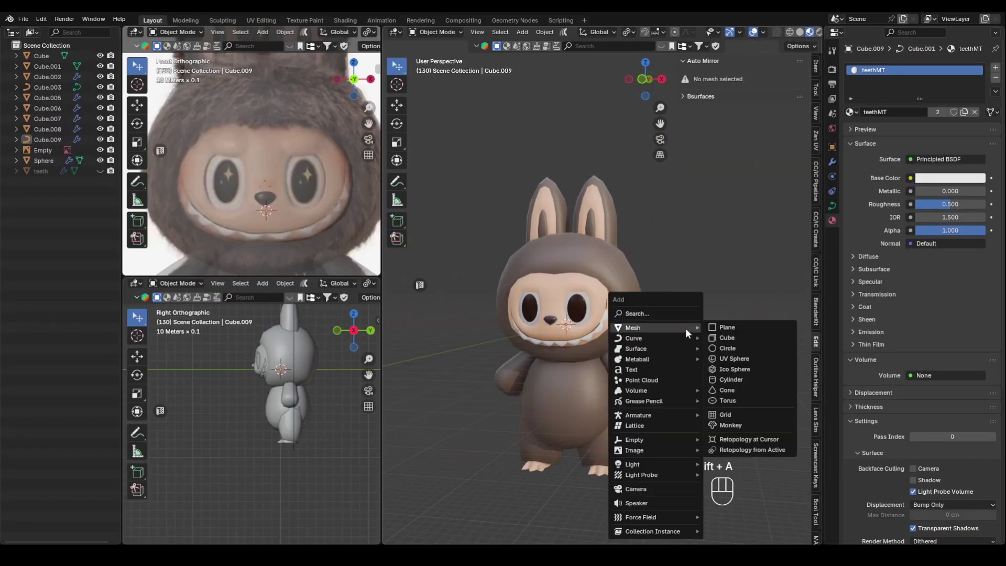
Add a cube, isolate it in local view, and flatten it along Z into a thin slab
click(686, 333)
key(KP_Divide)
scroll(711, 370, down, 3)
middle_drag(712, 370, 675, 360)
key(s)
key(y)
key(z)
click(601, 339)
Add two loop cuts to the slab, dividing its Y width into three strips
key(ctrl+r)
key(Tab)
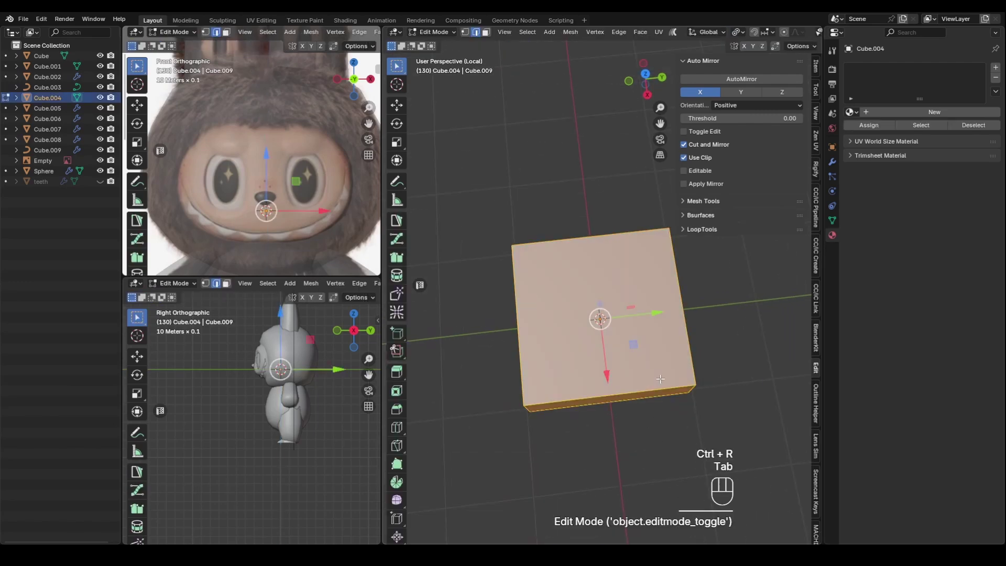
key(ctrl+r)
click(643, 382)
click(643, 383)
click(551, 441)
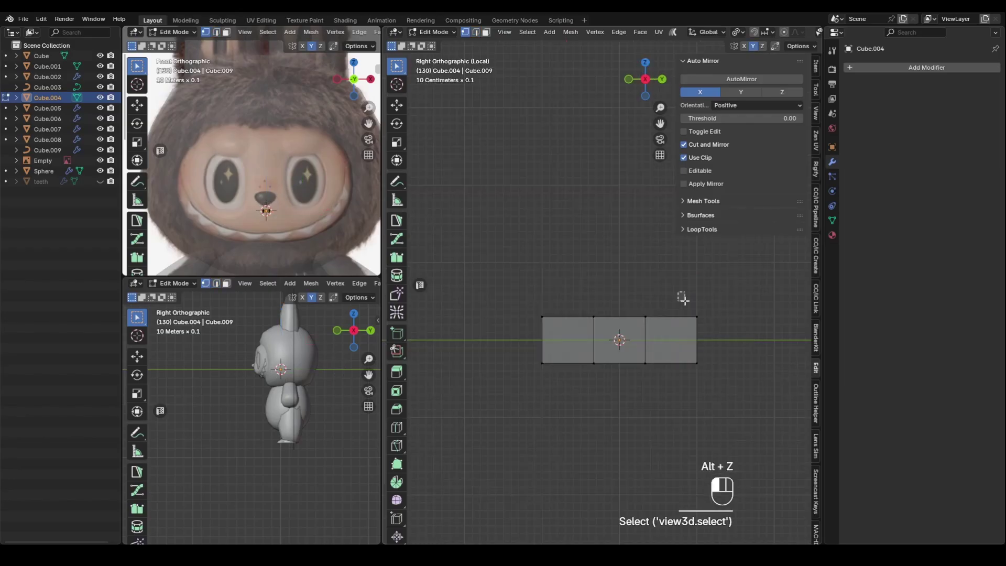
Bend the slab into an arch by moving its outer vertices along Z and inward along Y, then return to Object Mode
key(g)
key(z)
click(772, 331)
click(777, 384)
drag(755, 360, 747, 360)
drag(690, 309, 689, 304)
drag(687, 318, 715, 338)
middle_drag(690, 369, 691, 419)
key(Tab)
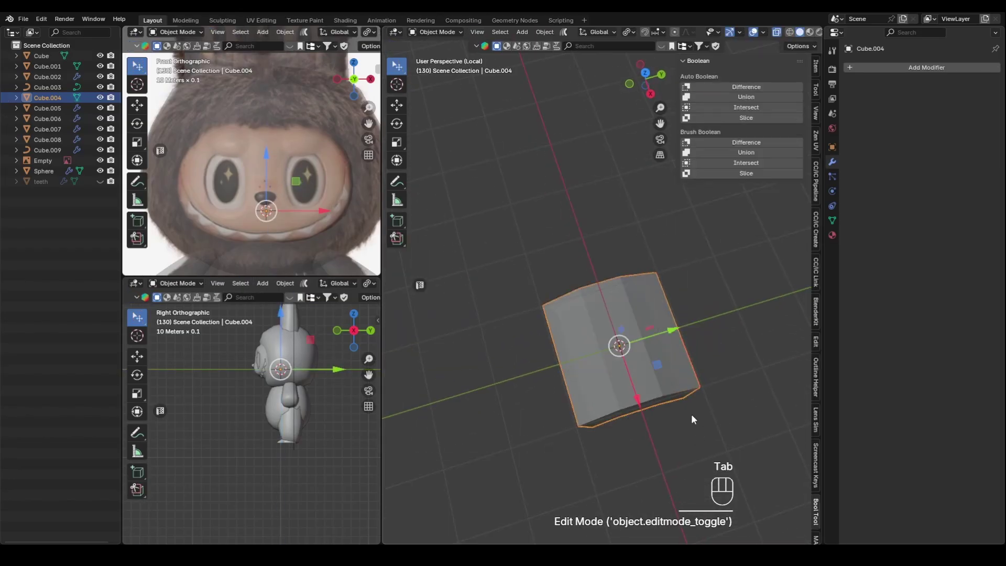
Extrude the middle face at the slab's end about 13 cm outward to form the middle finger
click(676, 417)
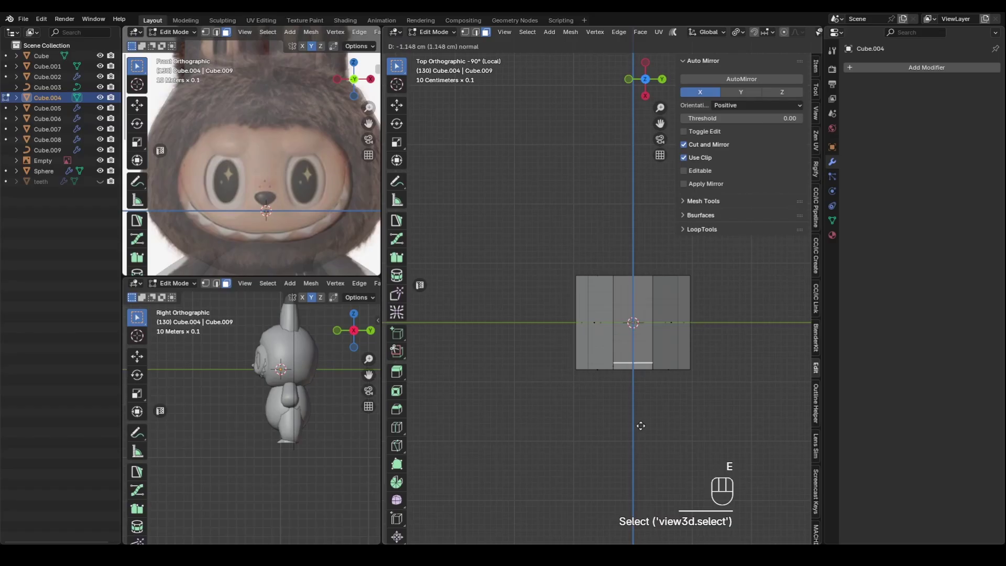
key(e)
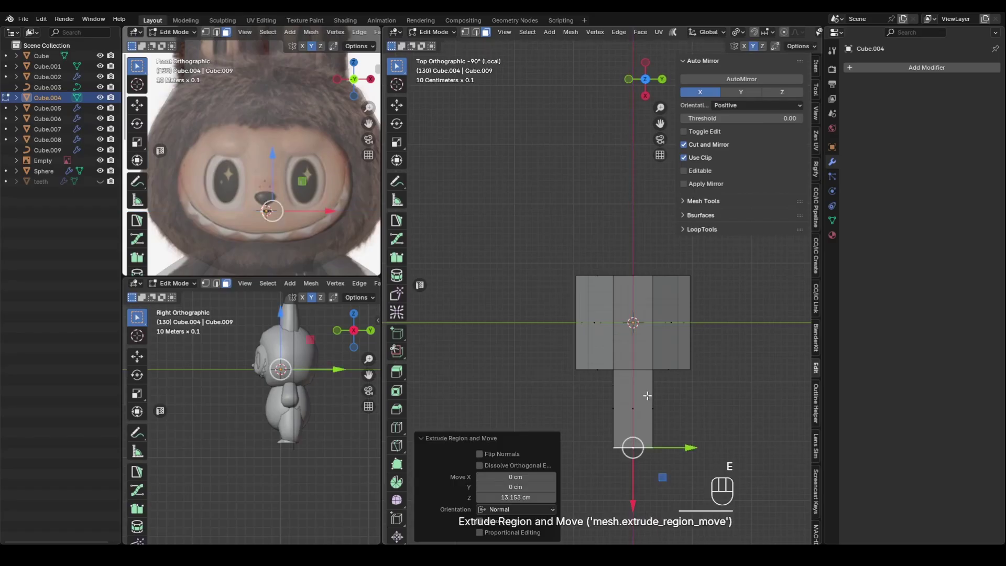
click(699, 462)
Extrude the slab's two outer end faces into side fingers, spread them about 4.3 cm along Y, and rotate their tips about 28.4° outward
alt+middle_drag(698, 462, 699, 406)
shift+click(604, 399)
alt+middle_drag(611, 405, 655, 453)
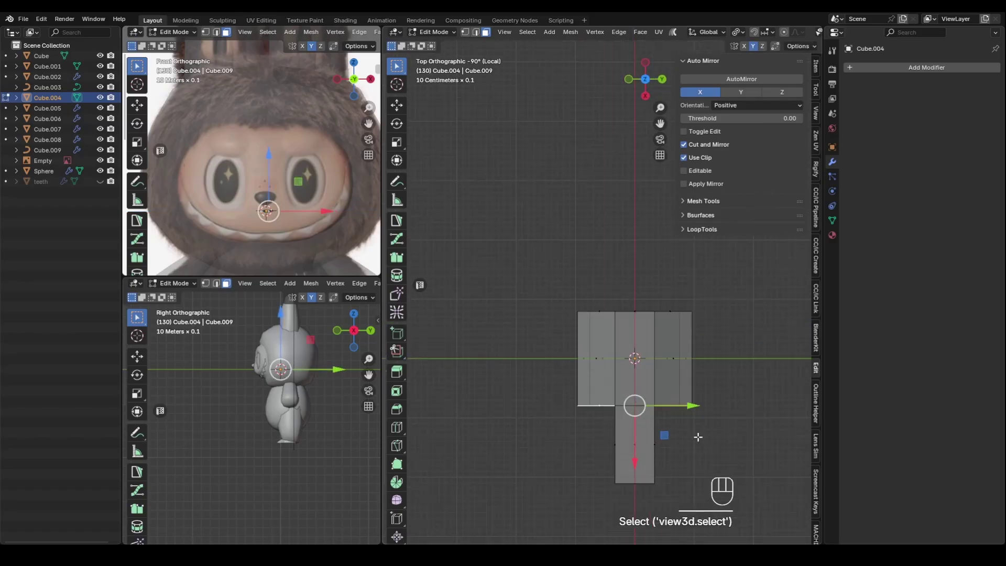
key(e)
click(718, 475)
key(r)
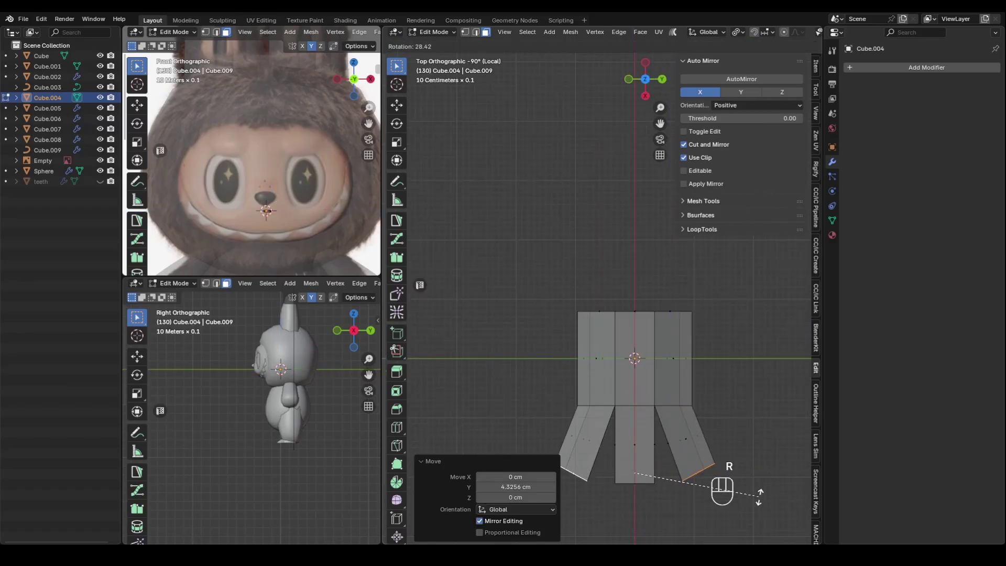
click(759, 495)
Add a loop cut across the palm, extrude the thumb from its side face, and lower the thumb's end about 2.3 cm along Z
middle_drag(759, 343, 661, 409)
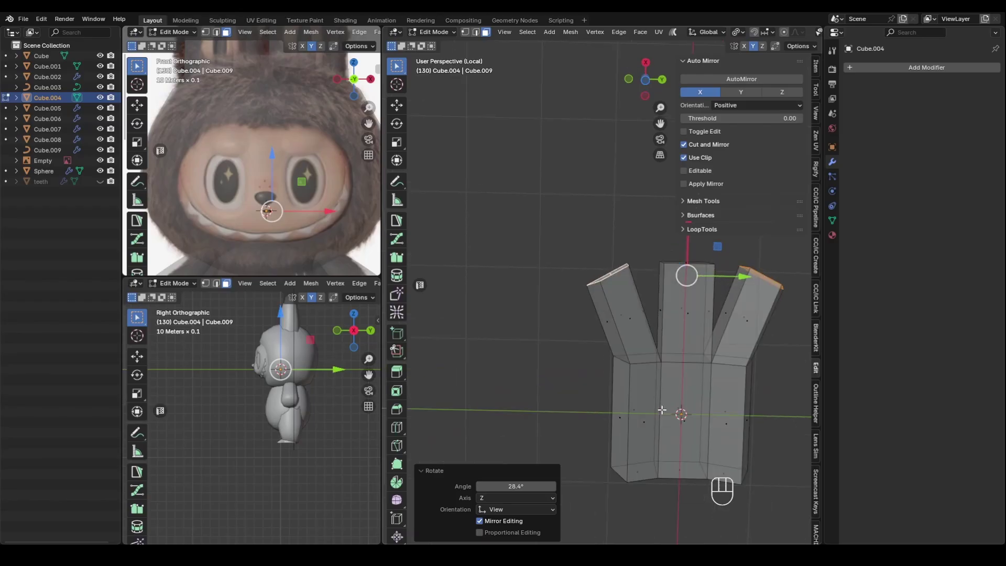
click(610, 393)
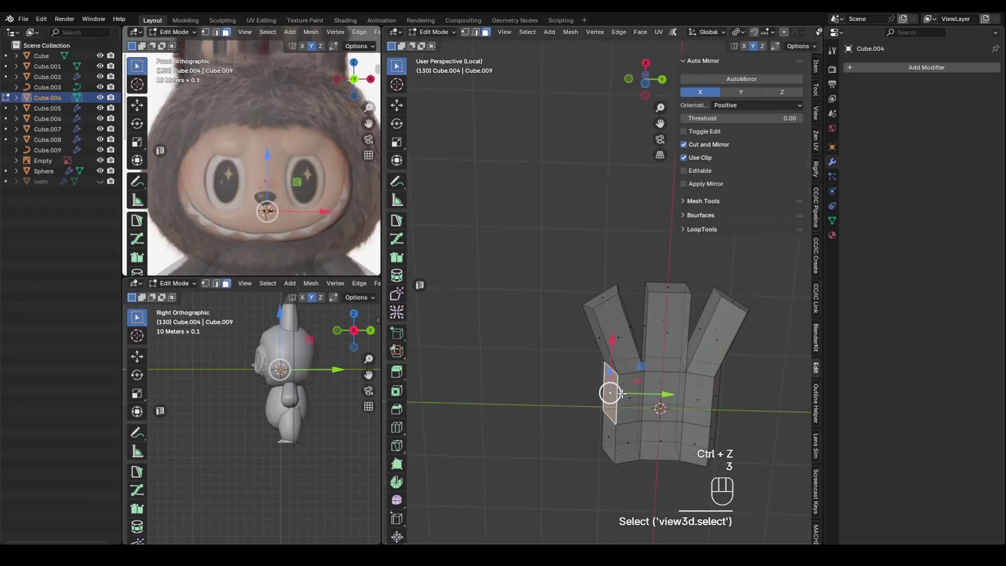
key(e)
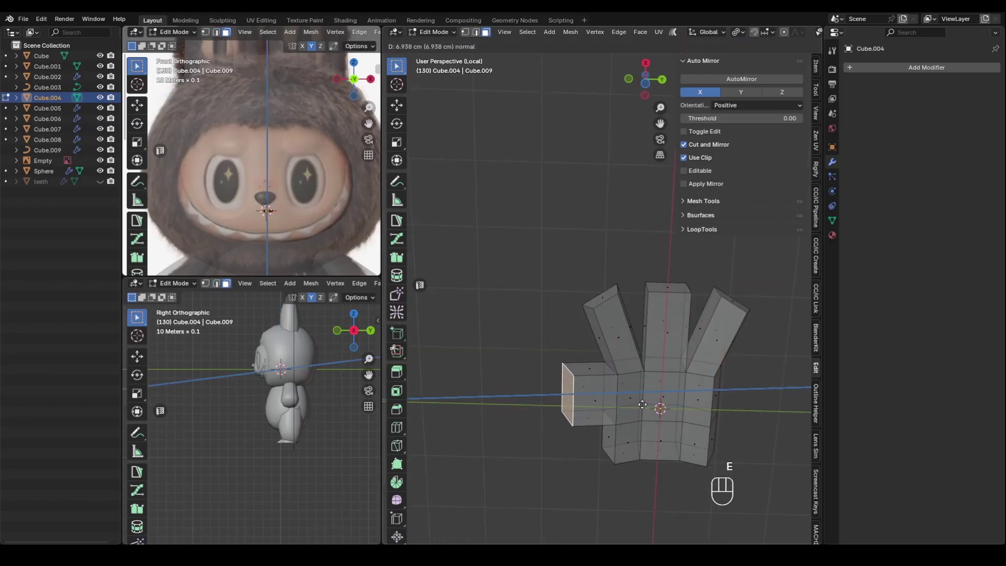
click(643, 404)
middle_drag(743, 382, 725, 273)
drag(570, 341, 571, 360)
middle_drag(694, 241, 733, 352)
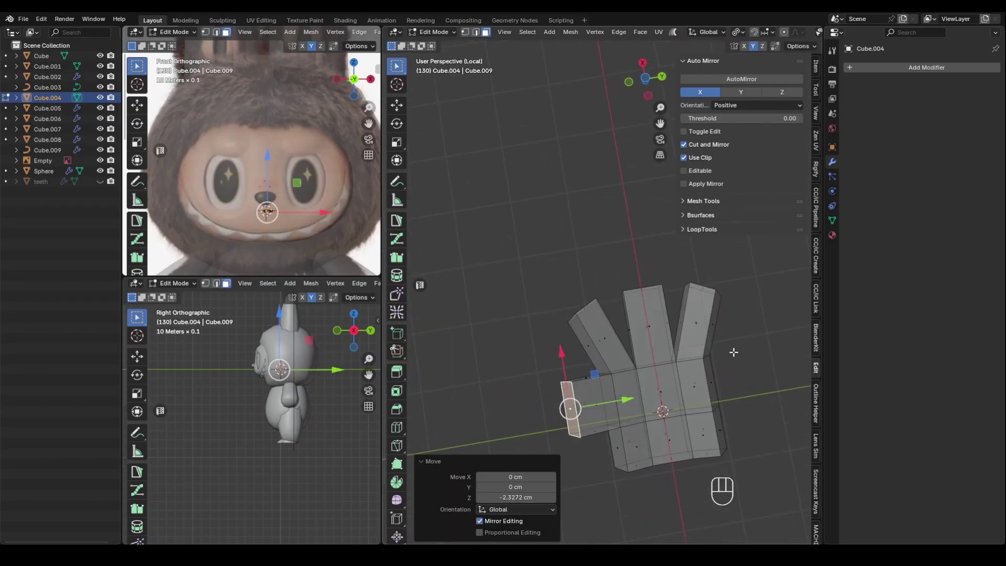
Scale down the thumb's end face and shift it about 3.3 cm along X toward the fingers
middle_drag(708, 410, 718, 397)
key(s)
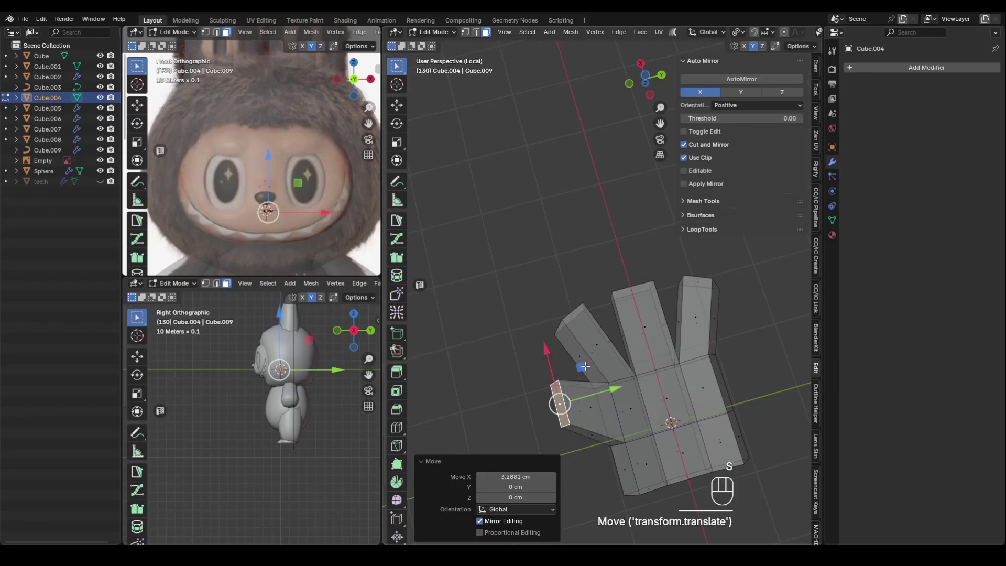
drag(628, 384, 626, 385)
middle_drag(703, 361, 689, 364)
Delete the palm's rear row of geometry behind the thumb, leaving the wrist open
shift+middle_drag(705, 366, 675, 309)
drag(527, 406, 725, 459)
key(x)
click(695, 439)
Add a loop cut across the middle of each of the three fingers
middle_drag(696, 439, 526, 338)
key(ctrl+r)
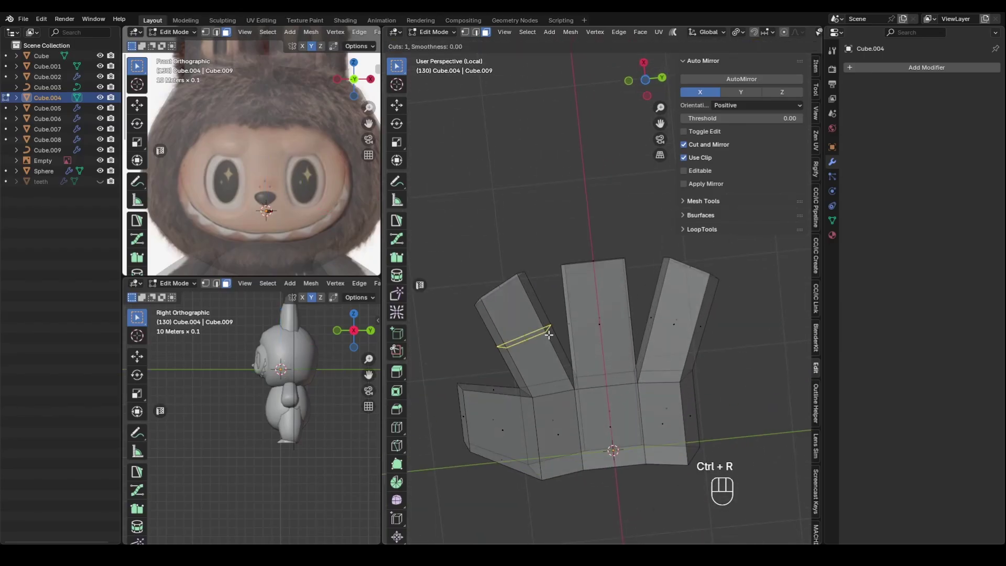
drag(526, 337, 611, 323)
key(ctrl+r)
click(701, 297)
Select the end faces of the fingers and scale them down to taper the fingertips
key(3)
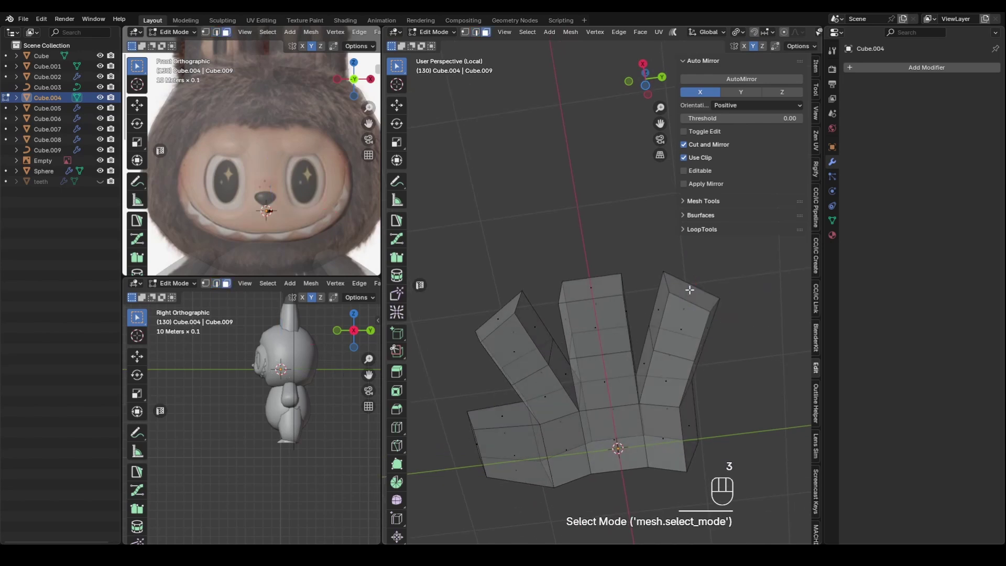
shift+click(499, 319)
middle_drag(715, 360, 677, 347)
click(686, 356)
Add a Subdivision modifier with viewport level 1 to the hand and return to Edit Mode
key(Tab)
key(ctrl+1)
click(691, 356)
click(655, 381)
key(Tab)
Add a loop cut across the palm and thumb, slid toward the finger bases with a factor of -0.488
key(ctrl+r)
click(681, 351)
click(683, 338)
Delete the adjoining faces in the gap between the thumb and the neighbouring finger
key(alt+z)
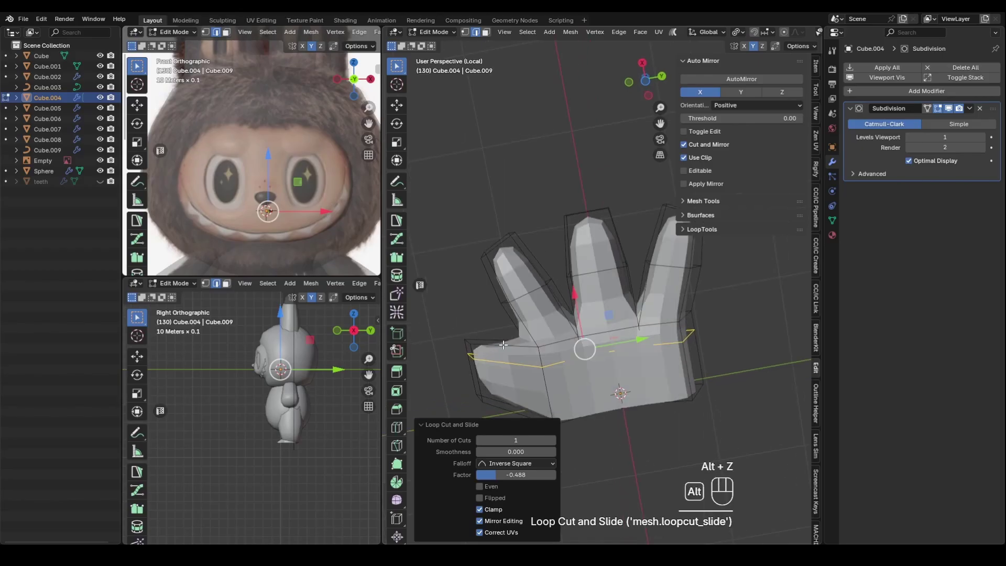
key(alt+z)
key(3)
drag(493, 336, 510, 354)
key(x)
click(485, 342)
middle_drag(590, 350, 517, 344)
click(516, 344)
key(x)
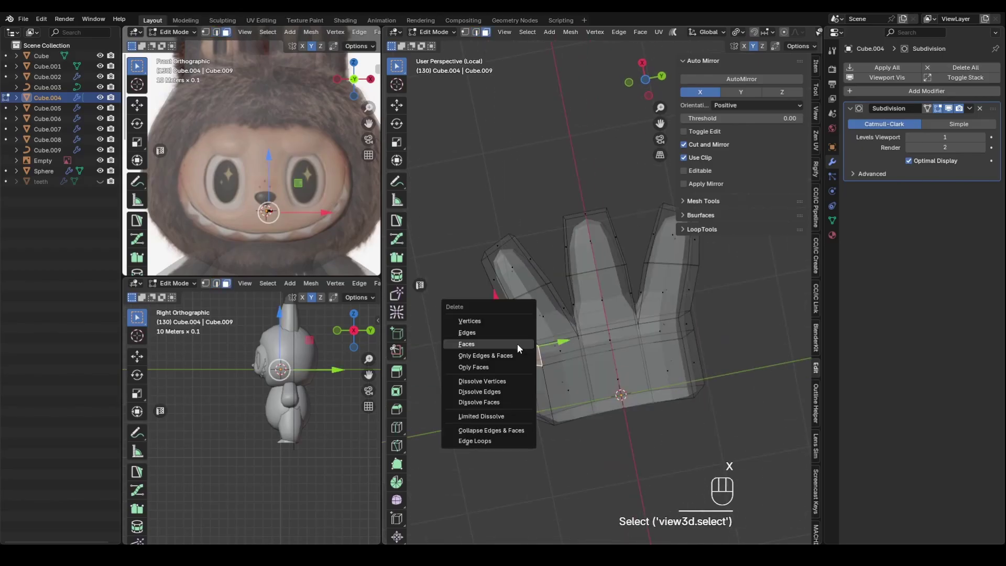
click(517, 343)
Select a face on each of the three fingers, set the transform orientation to Normal, and undo the trial moves
click(500, 272)
shift+click(584, 253)
shift+click(672, 262)
middle_drag(676, 267, 700, 303)
drag(577, 218, 581, 259)
key(ctrl+z)
key(comma)
click(582, 288)
key(ctrl+z)
key(Page_Down)
key(ctrl+z)
Shorten the three fingers by pulling the selected faces toward the palm with proportional editing at a reduced radius
key(o)
key(Page_Down)
key(Page_Down)
key(Page_Down)
key(Page_Down)
key(Page_Down)
key(Page_Down)
key(Page_Down)
key(Page_Down)
key(Page_Down)
key(Page_Down)
key(Page_Down)
key(Page_Down)
key(Page_Down)
click(609, 241)
Turn off proportional editing and move the middle loop and tip of the finger beside the thumb toward the palm
alt+middle_drag(604, 252, 597, 294)
key(2)
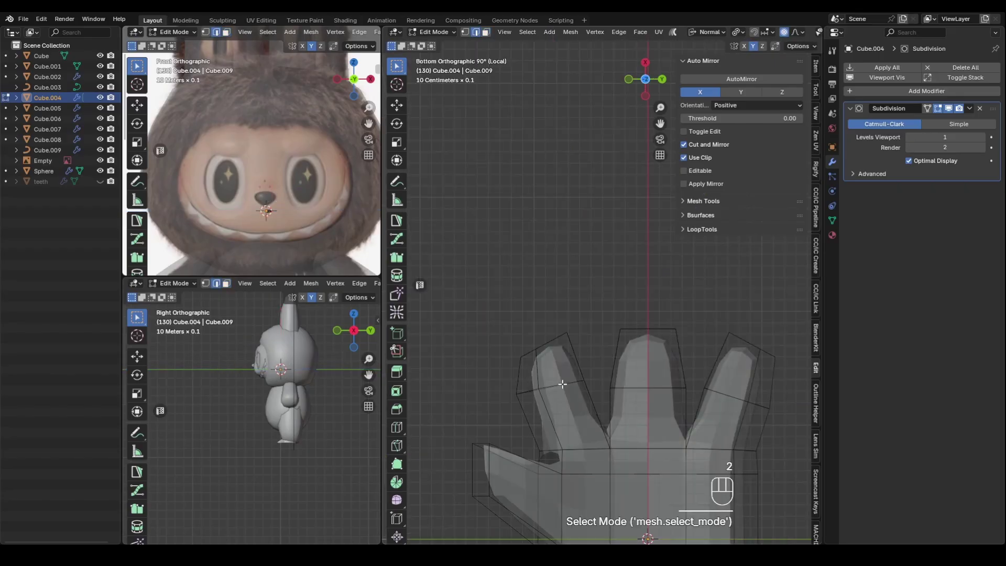
click(561, 384)
drag(561, 386, 576, 415)
key(ctrl+z)
key(o)
key(1)
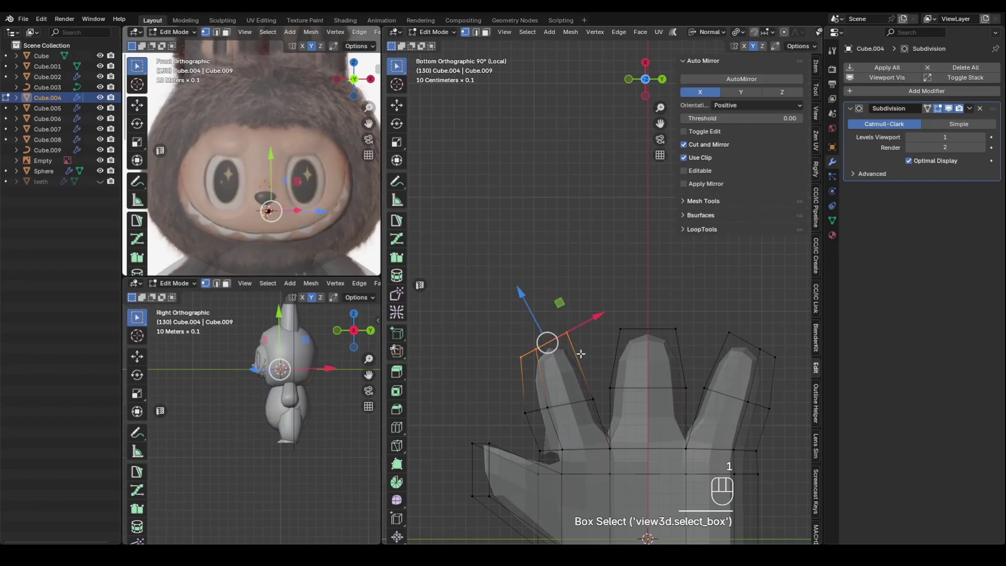
drag(547, 343, 553, 361)
Set the transform orientation to Global and move the wrist edge's middle vertices outward along X to curve it
scroll(723, 346, down, 2)
drag(586, 409, 681, 456)
click(706, 32)
click(705, 58)
drag(633, 368, 634, 387)
Fill the gap between the thumb and neighbouring finger with a face and inspect the hand in Object Mode
middle_drag(665, 375, 637, 348)
key(2)
click(607, 342)
alt+click(608, 341)
click(603, 332)
shift+click(613, 361)
key(f)
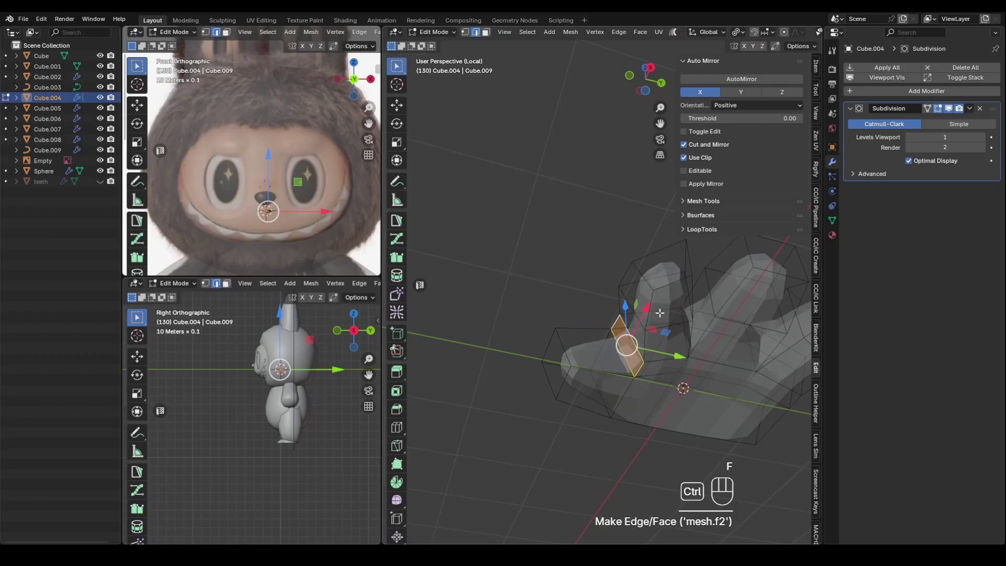
middle_drag(659, 313, 705, 343)
key(Tab)
click(768, 415)
middle_drag(768, 415, 709, 391)
Extrude the open wrist edge loop away from the palm and scale it to about 0.781
key(Tab)
alt+click(692, 426)
mouse_move(692, 426)
middle_down()
mouse_move(702, 433)
mouse_move(675, 416)
middle_up()
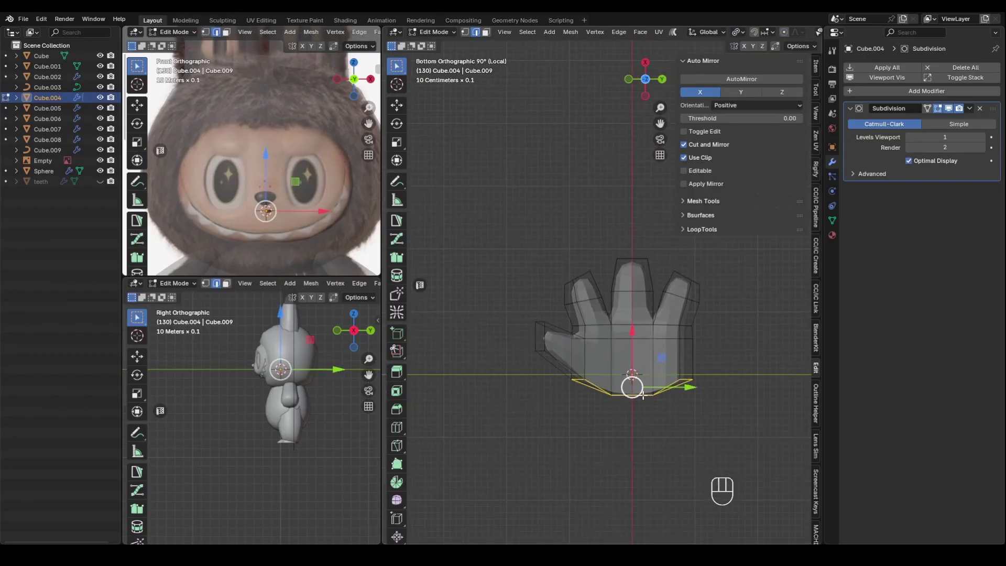
key(e)
click(725, 421)
key(s)
click(703, 425)
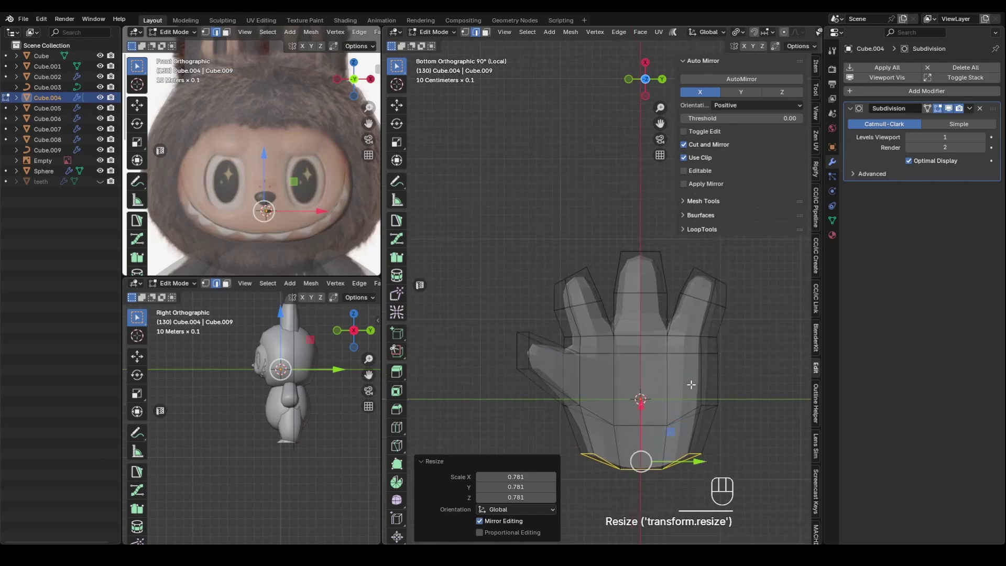
In Object Mode, rotate the hand 45° in front view, scale it by about 1.87, and move it over the reference image's hand
click(718, 359)
key(Tab)
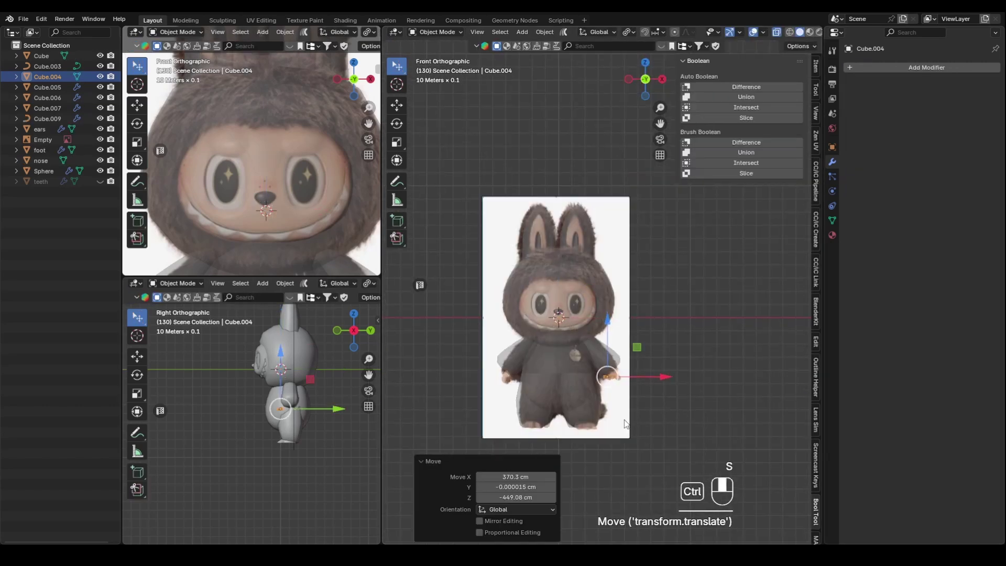
scroll(659, 325, up, 6)
text(45)
click(661, 453)
key(s)
click(648, 434)
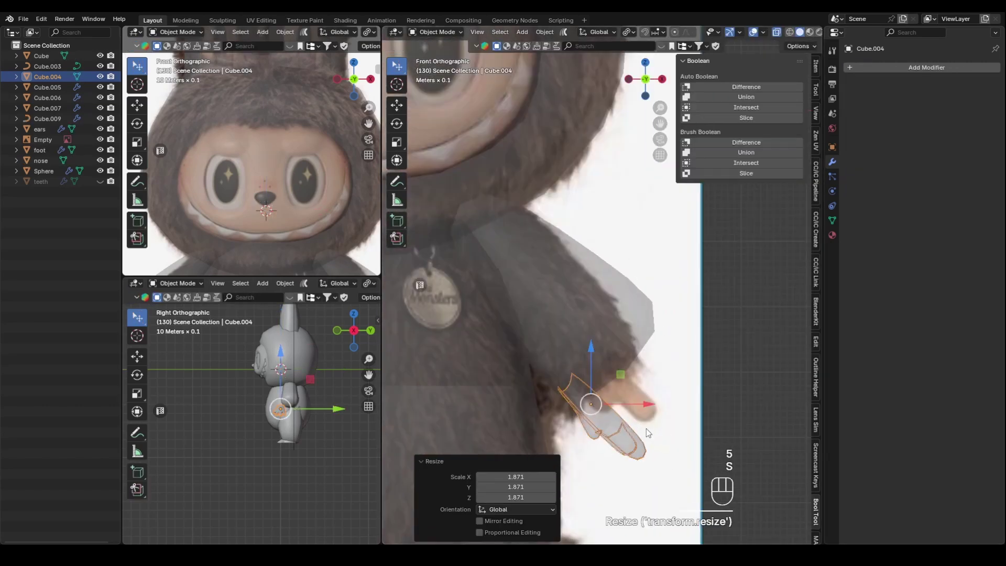
drag(601, 394, 613, 363)
Set the transform orientation to Local and scale the hand along its local Z by about 1.177
key(comma)
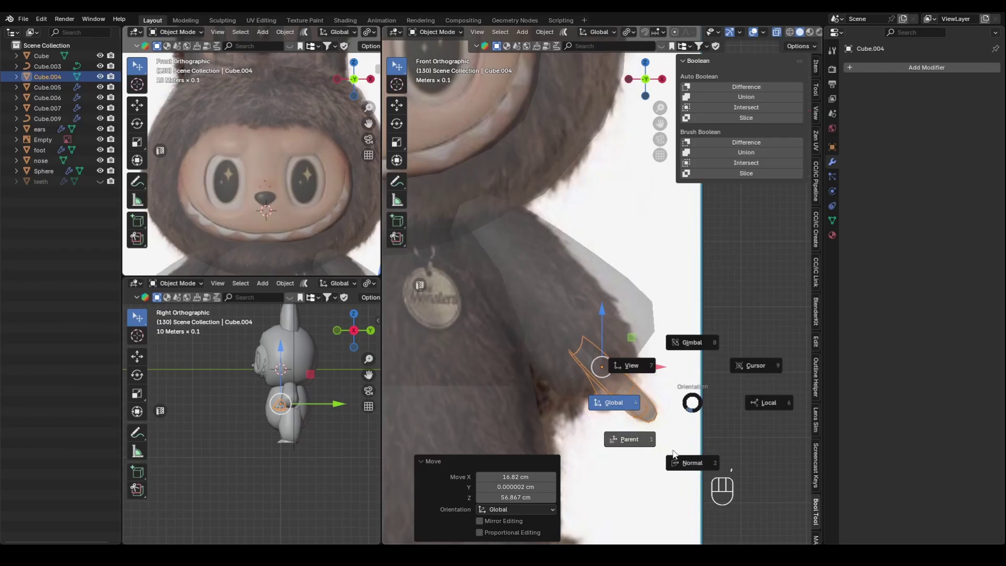
click(759, 404)
click(683, 360)
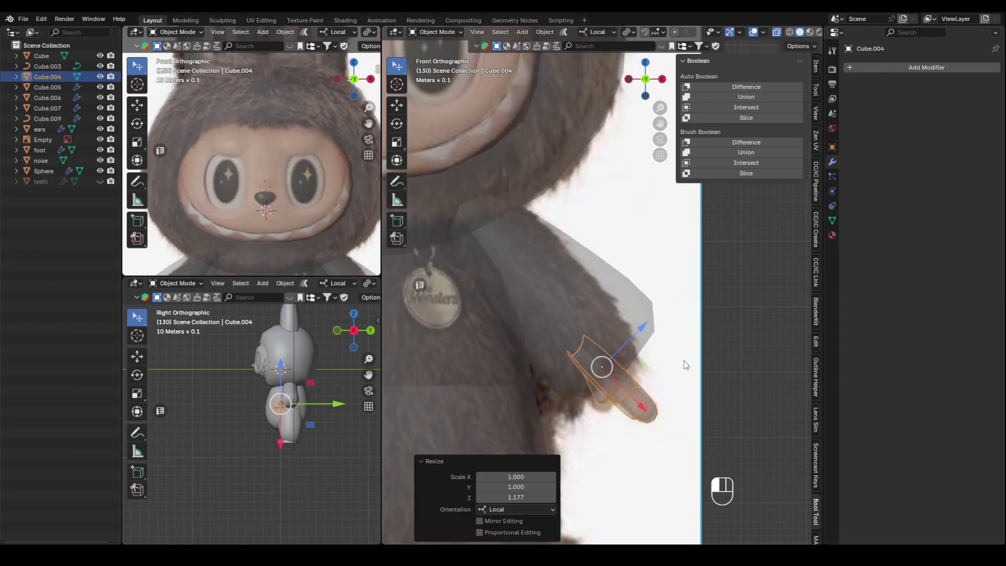
Fit the hand to the arm's end by moving it about 110 cm along local Y, 32 cm along Z and 24 cm along X
middle_drag(684, 361, 672, 387)
drag(677, 365, 733, 366)
middle_drag(665, 388, 697, 414)
alt+middle_drag(697, 393, 713, 380)
drag(697, 306, 709, 294)
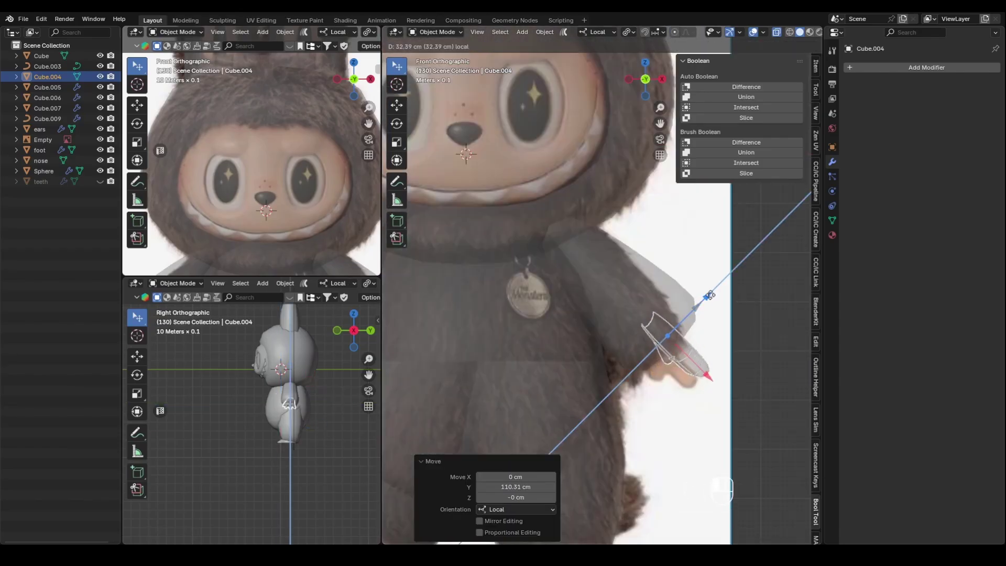
middle_drag(752, 352, 796, 395)
key(alt+z)
drag(713, 376, 726, 387)
middle_drag(726, 387, 633, 385)
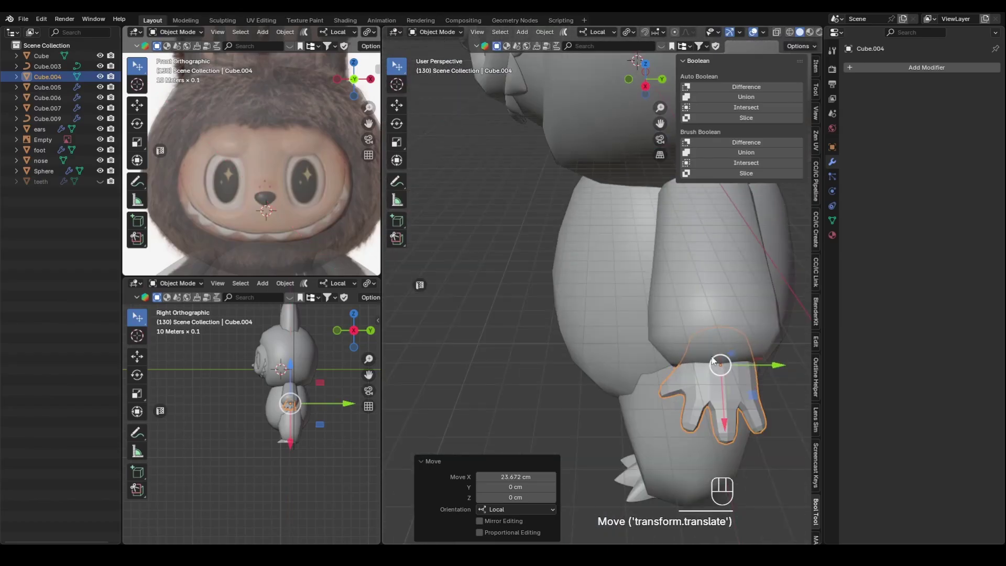
Shade the hand smooth and enter Edit Mode on it
right_click(730, 318)
click(732, 318)
key(Tab)
Fatten the three fingers by scaling up each one's middle edge loop to about 1.1 with smooth proportional editing
middle_drag(740, 344, 731, 246)
key(2)
alt+click(587, 378)
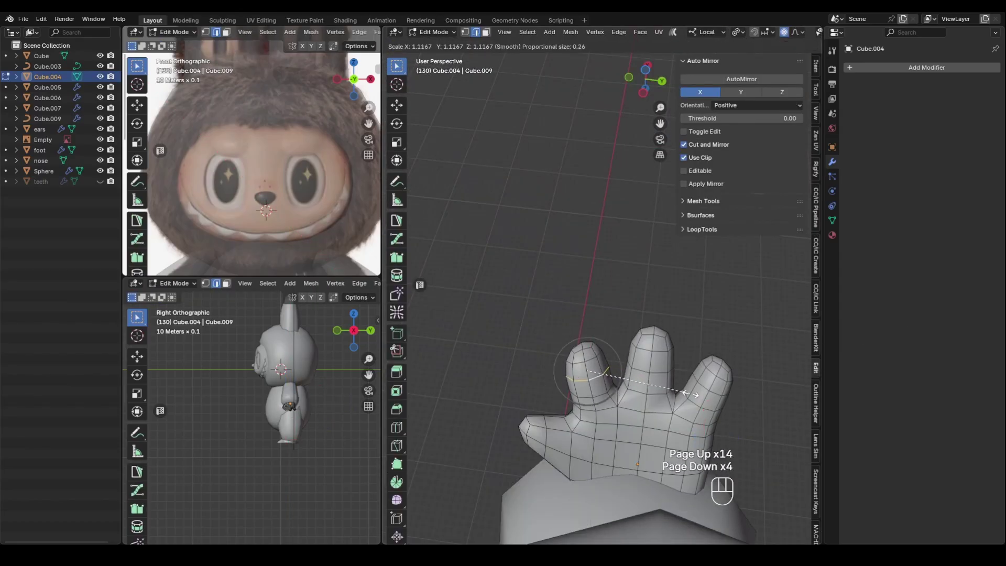
click(692, 394)
alt+click(650, 373)
key(s)
click(702, 389)
alt+click(712, 391)
key(s)
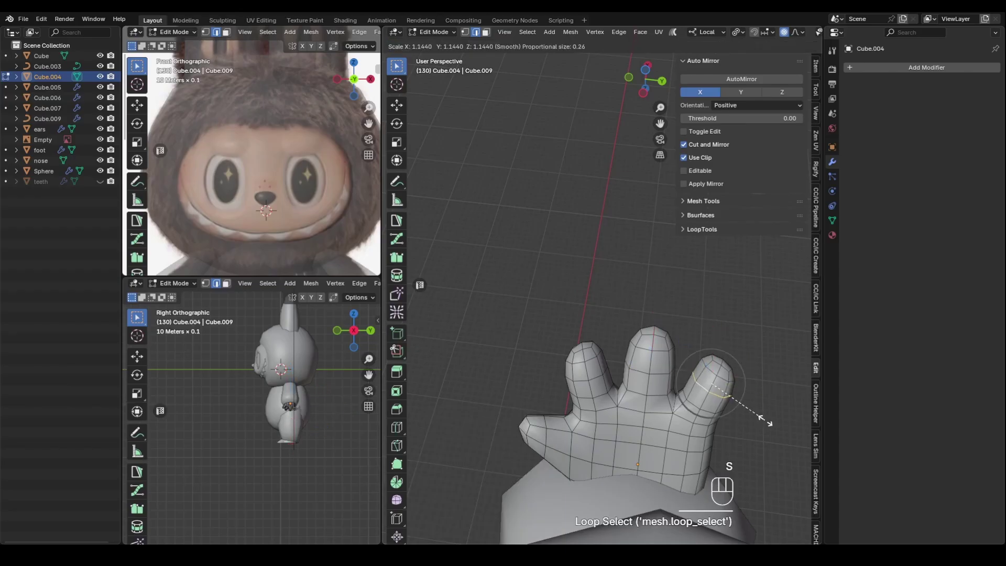
click(767, 421)
Scale and rotate the thumb's edge loop, and move the outer finger's tip about 1.5 cm with proportional editing
middle_drag(768, 422, 642, 386)
alt+click(601, 447)
middle_drag(749, 434, 727, 349)
key(s)
click(735, 360)
key(r)
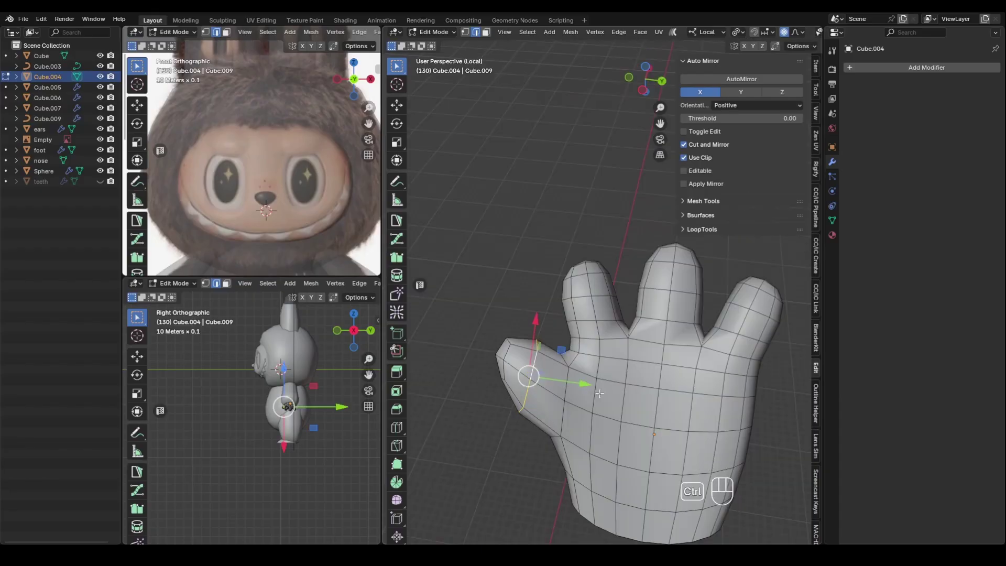
click(478, 410)
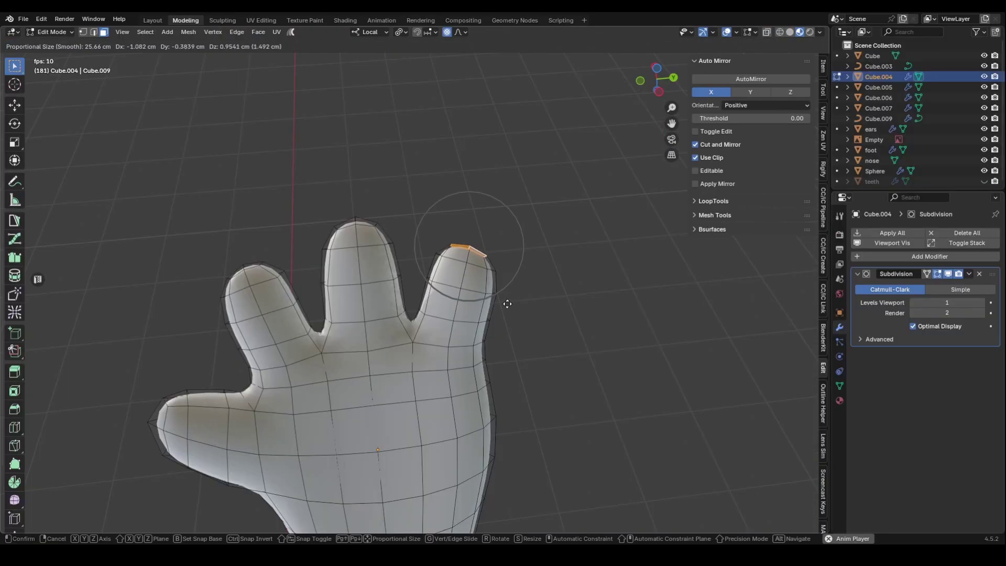
click(507, 304)
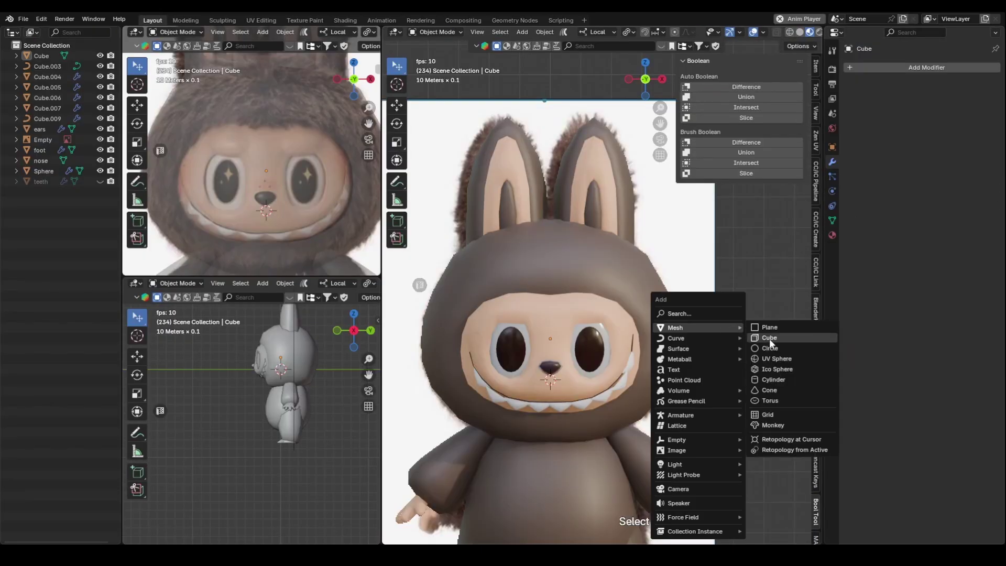
Add a 20 cm cube, scale it by about 1.774, and give it a level 1 Subdivision modifier
click(770, 337)
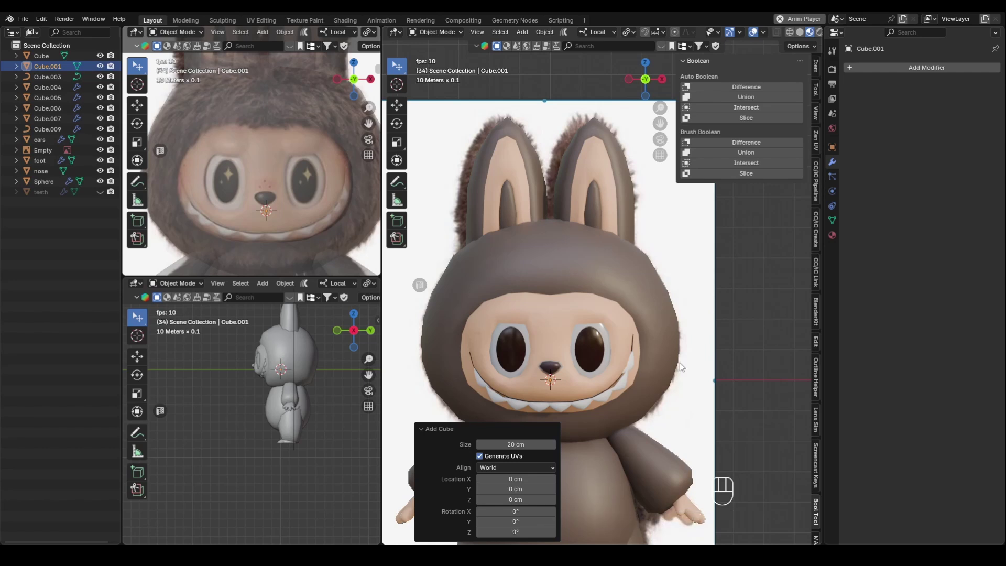
middle_drag(680, 362, 691, 335)
key(KP_1)
ctrl+middle_drag(698, 312, 661, 393)
key(s)
click(733, 430)
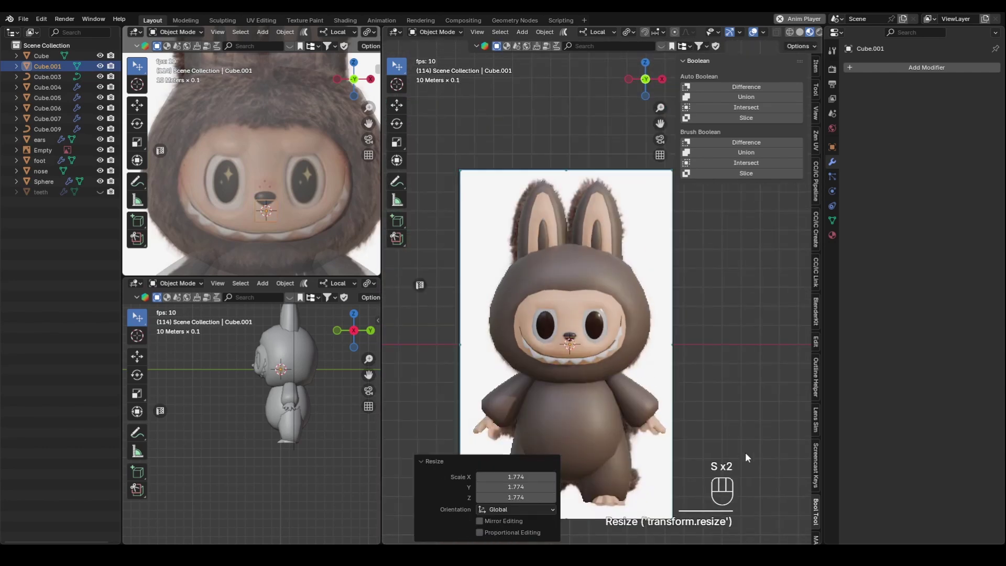
key(ctrl+1)
scroll(687, 312, up, 2)
scroll(687, 312, up, 4)
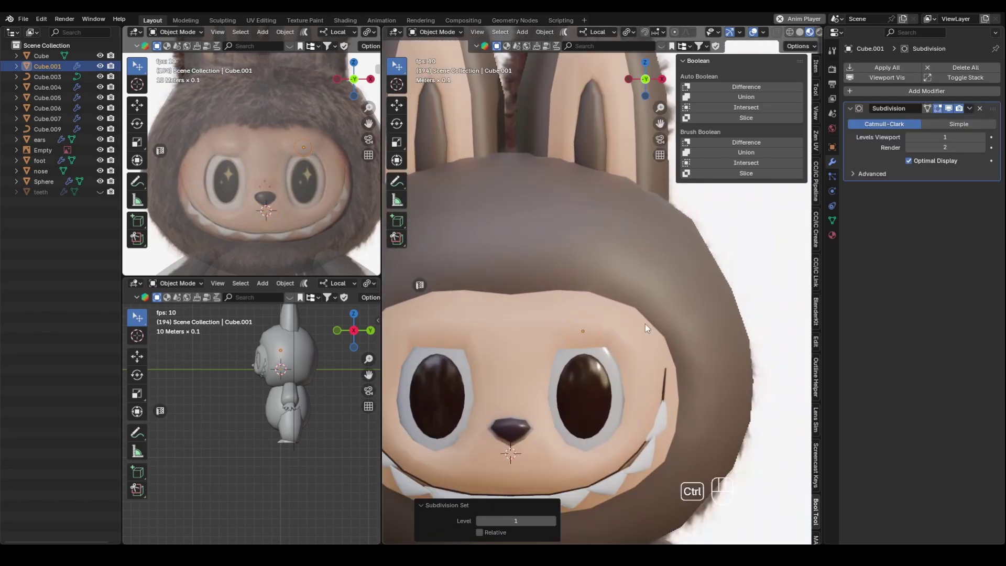
Enlarge the subdivided cube to about 1.675 and rescale it along Z to match the brow above the eye
key(s)
click(697, 387)
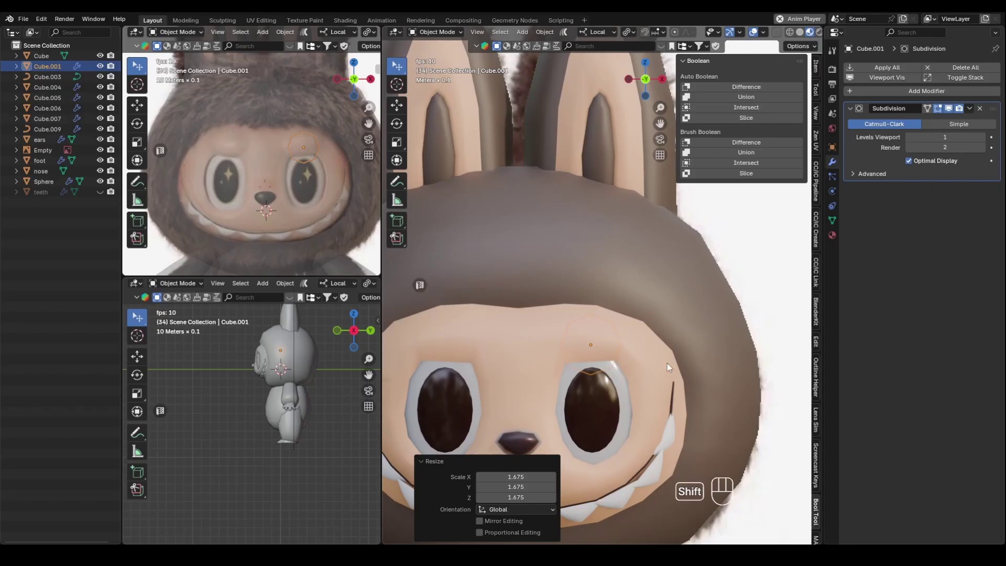
shift+middle_drag(667, 363, 689, 366)
scroll(664, 362, up, 1)
key(s)
key(z)
click(648, 355)
key(s)
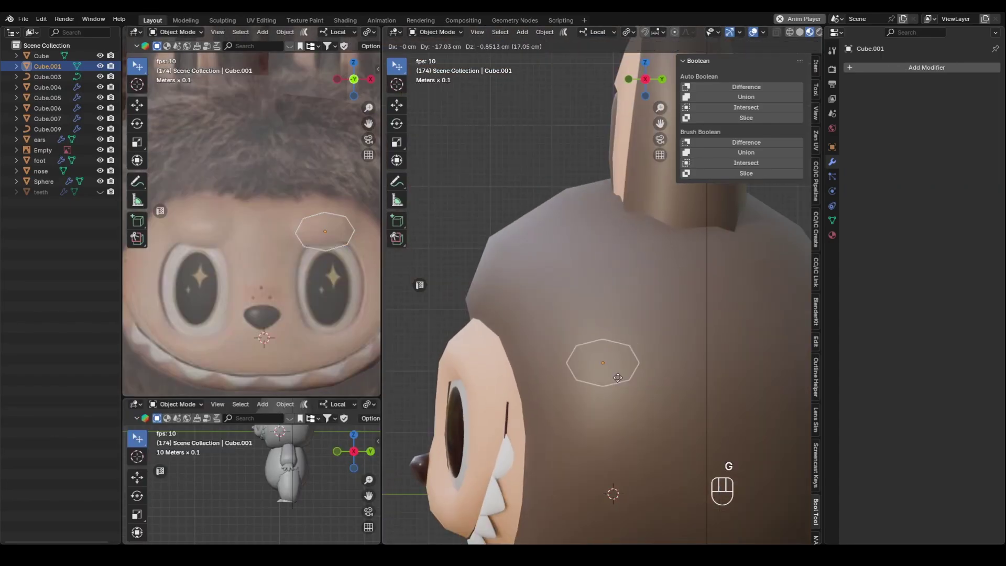
Move the brow piece about 246 cm along local Y onto the face, thin it along Y to about 0.413, and rotate it
key(g)
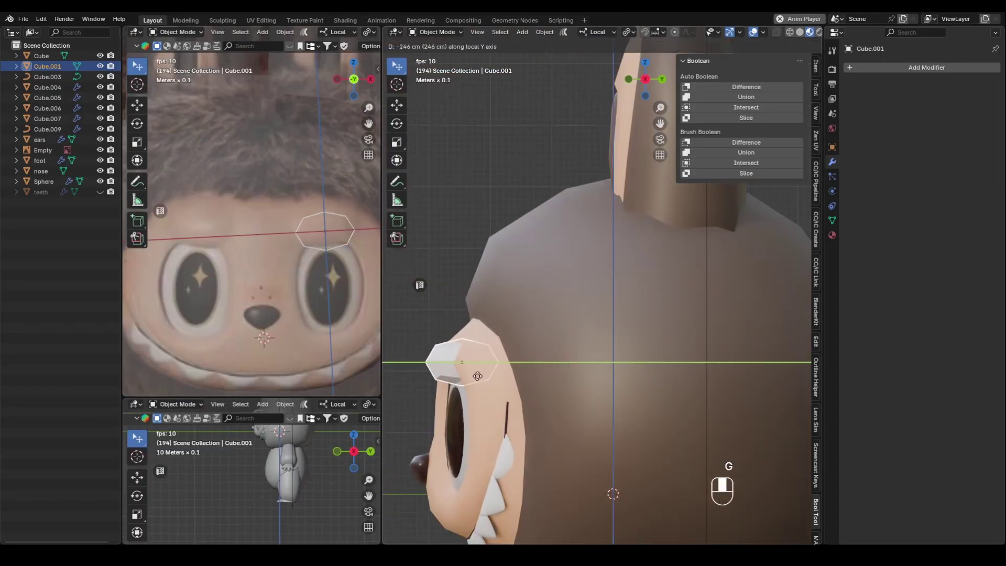
click(477, 376)
key(s)
key(y)
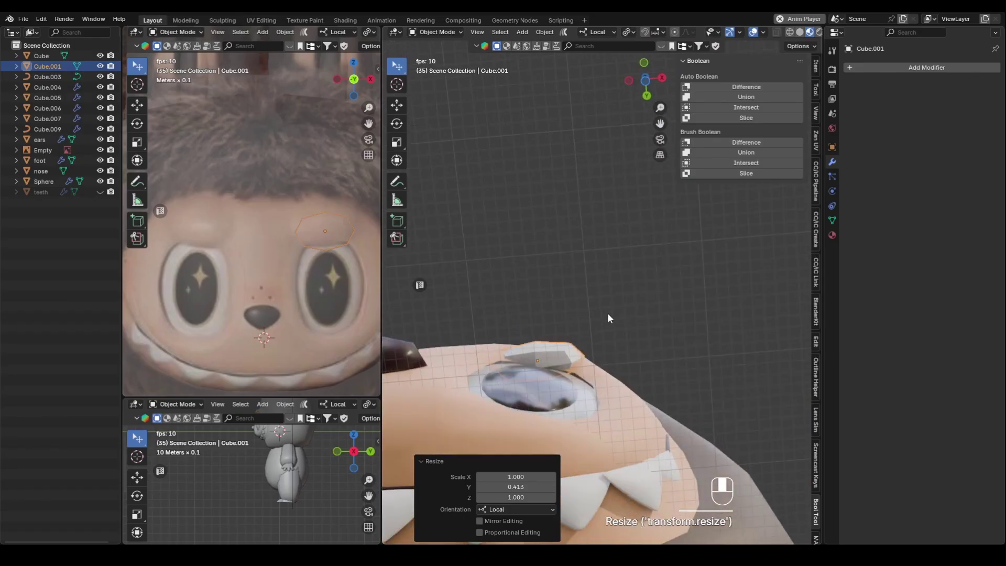
key(r)
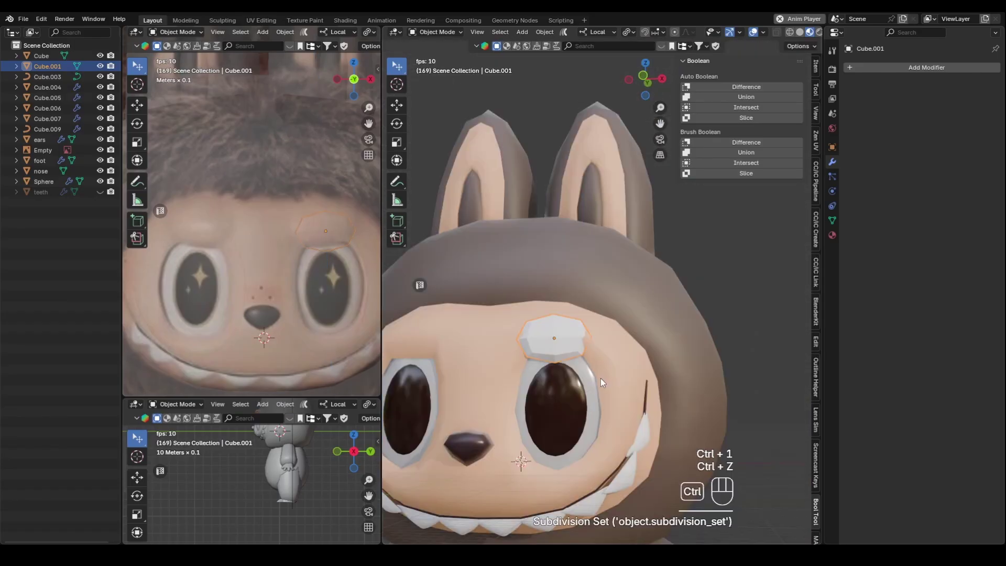
Bevel the vertical middle edge loop of the brow piece with one segment
key(Tab)
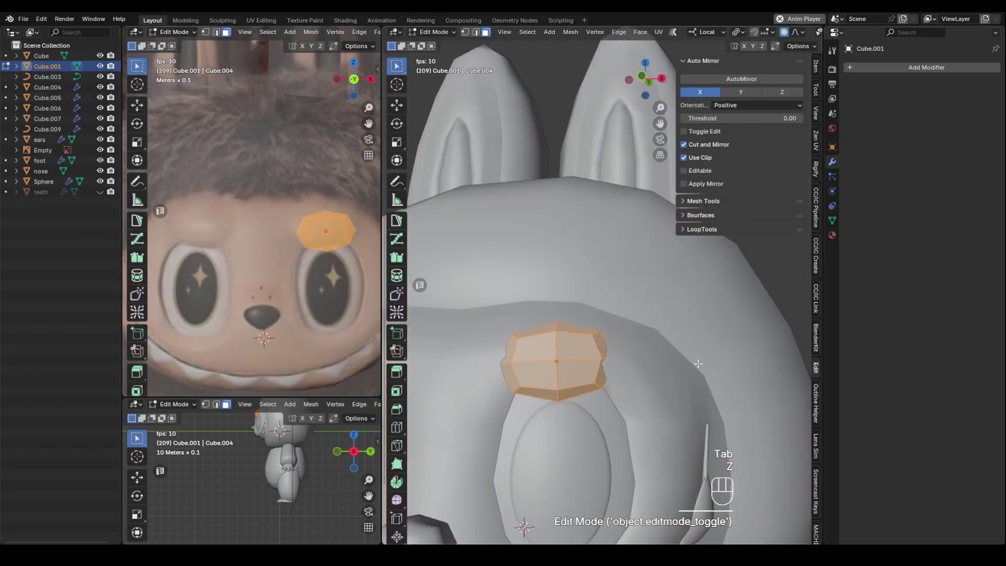
click(563, 378)
key(2)
double_click(557, 378)
key(ctrl+b)
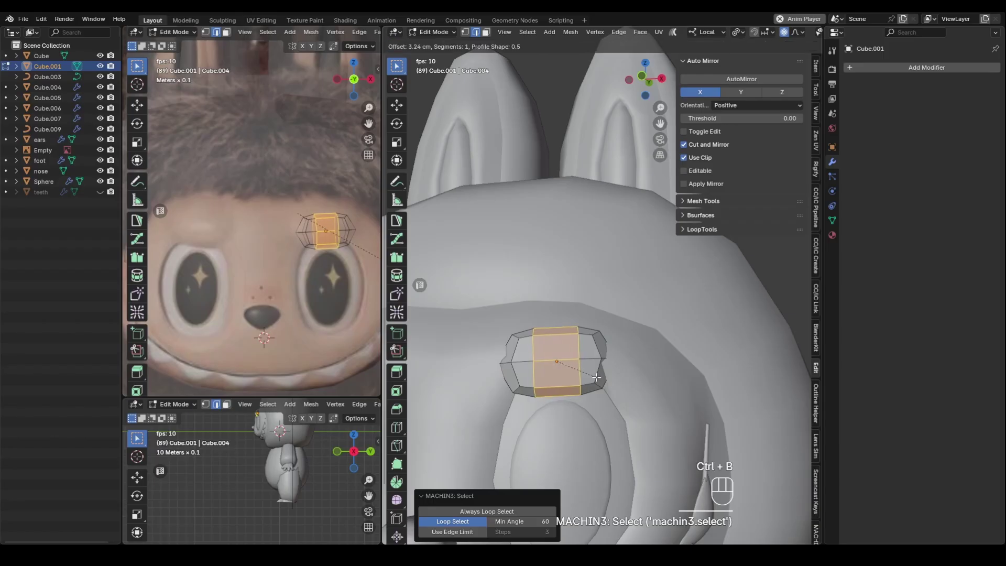
click(566, 383)
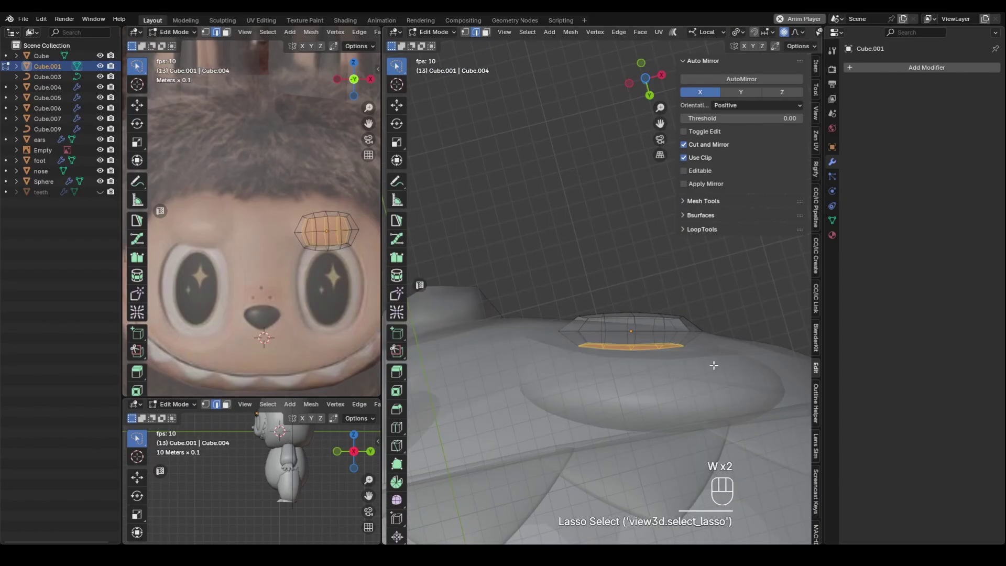
Expand the selection over the brow piece's back half and delete those faces
key(ctrl+KP_Add)
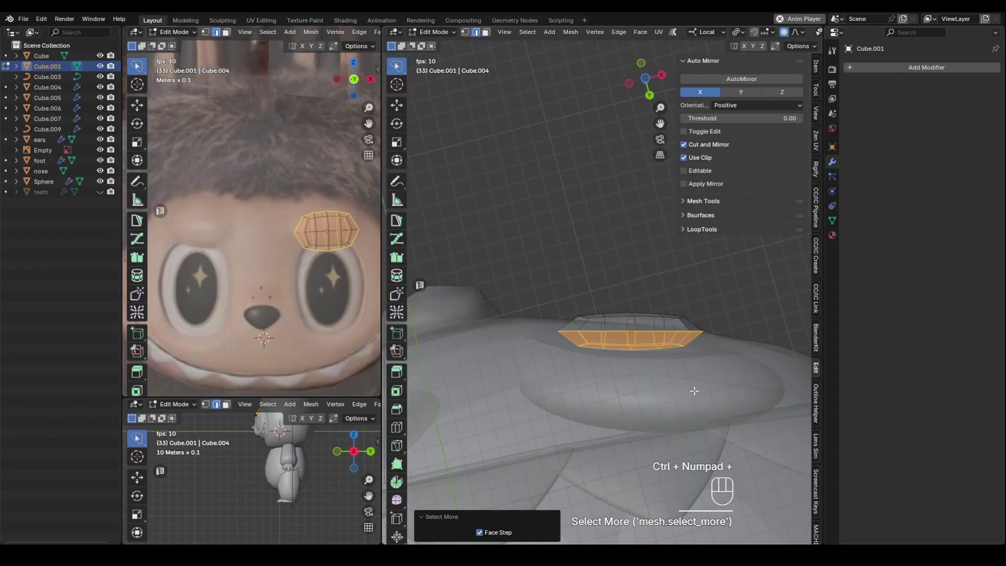
key(x)
click(688, 320)
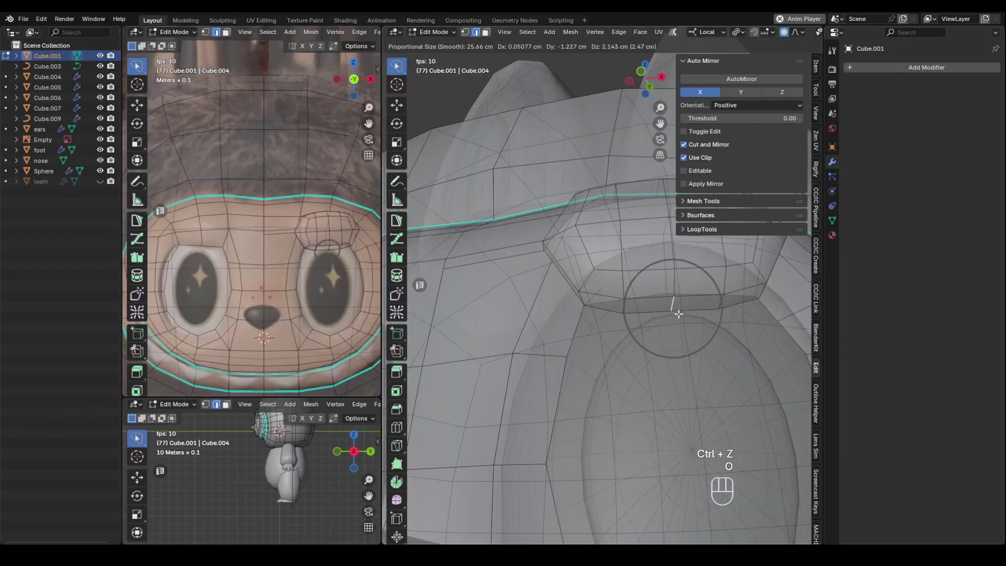
Turn off proportional editing and reposition the edges along the brow's lower rim
key(o)
click(676, 311)
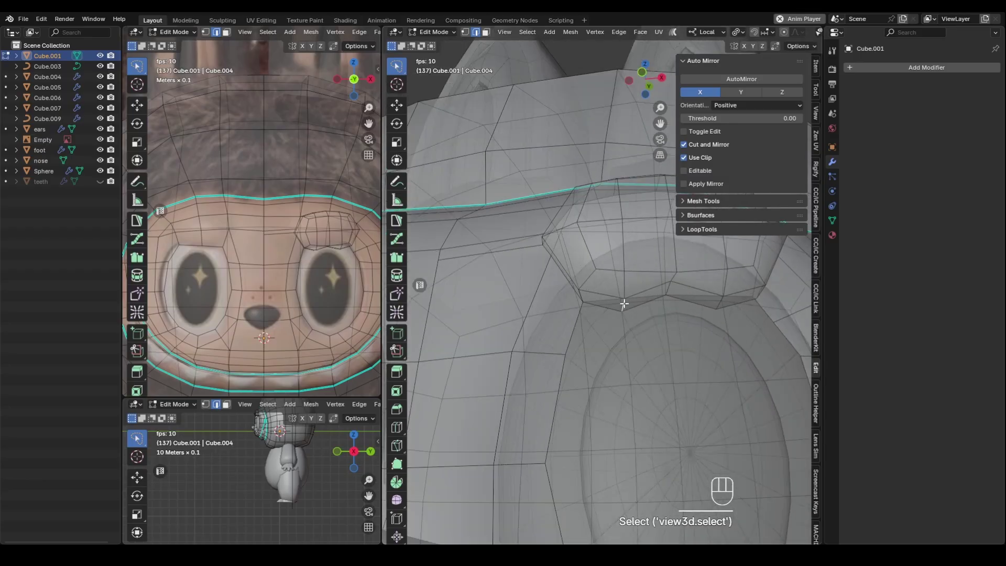
key(g)
click(725, 299)
key(ctrl+z)
click(725, 301)
key(g)
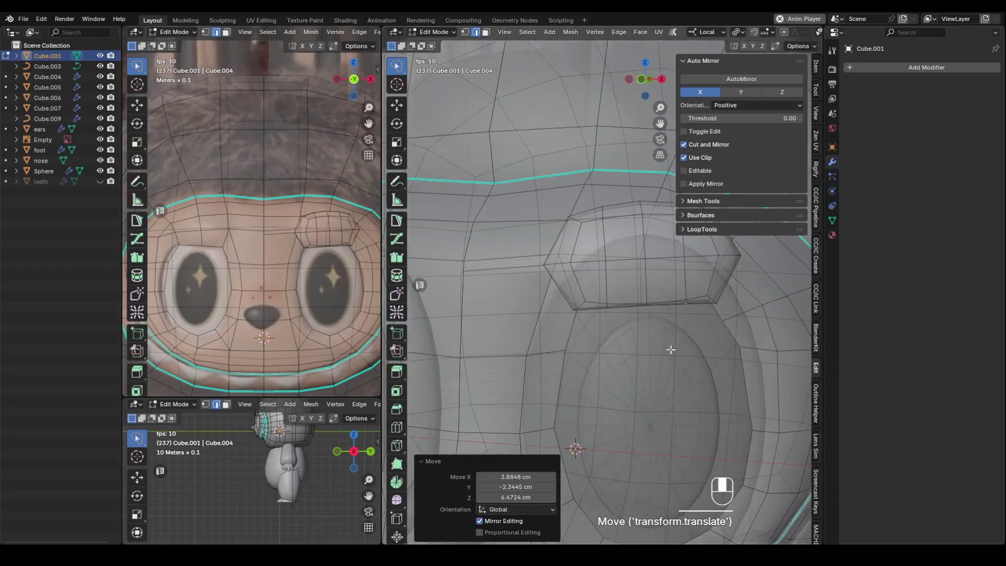
Slide the brow's lower edge and inner corner vertex along the mesh to even out the join with the face
click(661, 281)
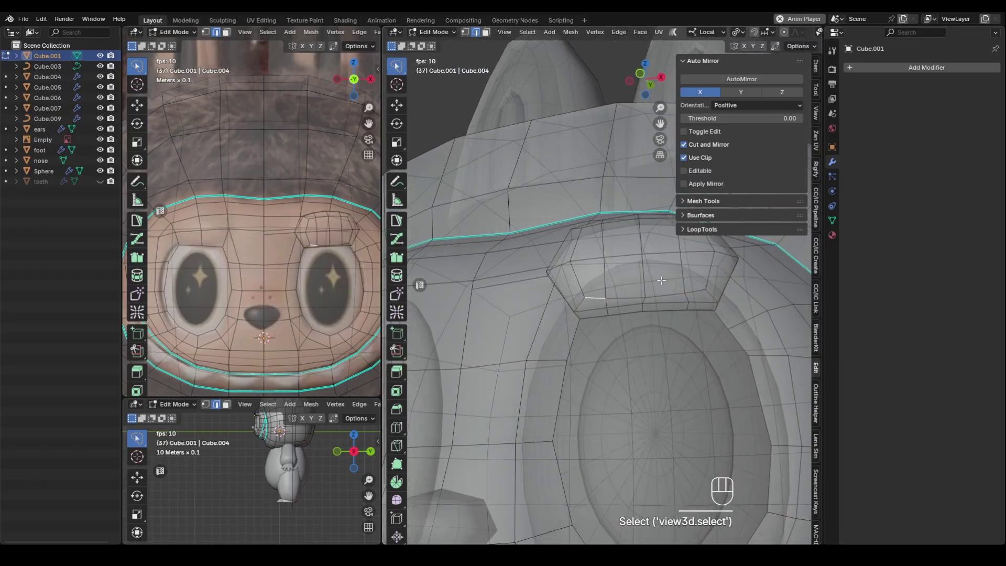
key(g)
key(g)
click(701, 288)
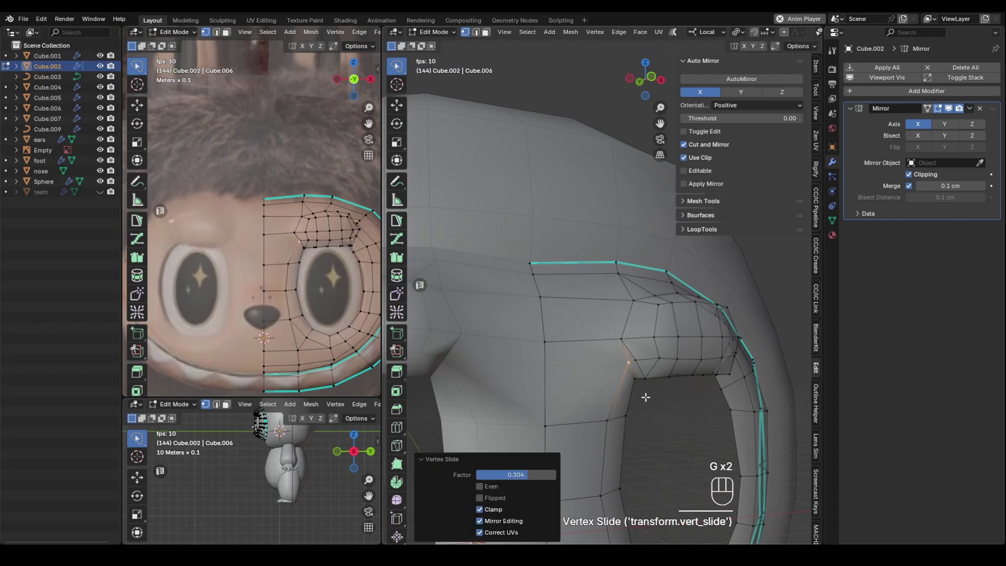
key(Return)
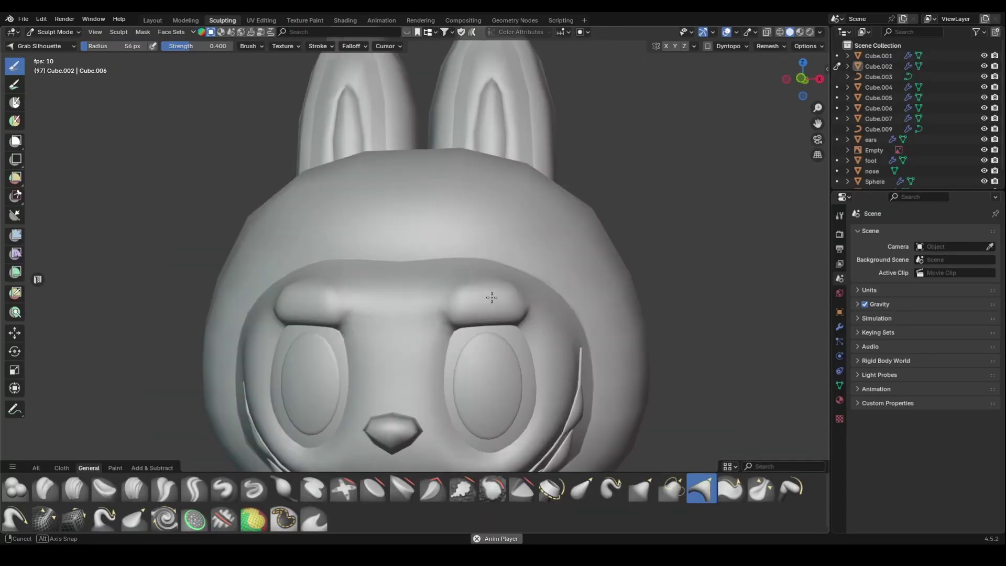
Activate the Grab sculpting brush and display the wireframe overlay on the head
scroll(489, 294, up, 3)
mouse_move(523, 300)
middle_down()
mouse_move(512, 288)
mouse_move(572, 294)
middle_up()
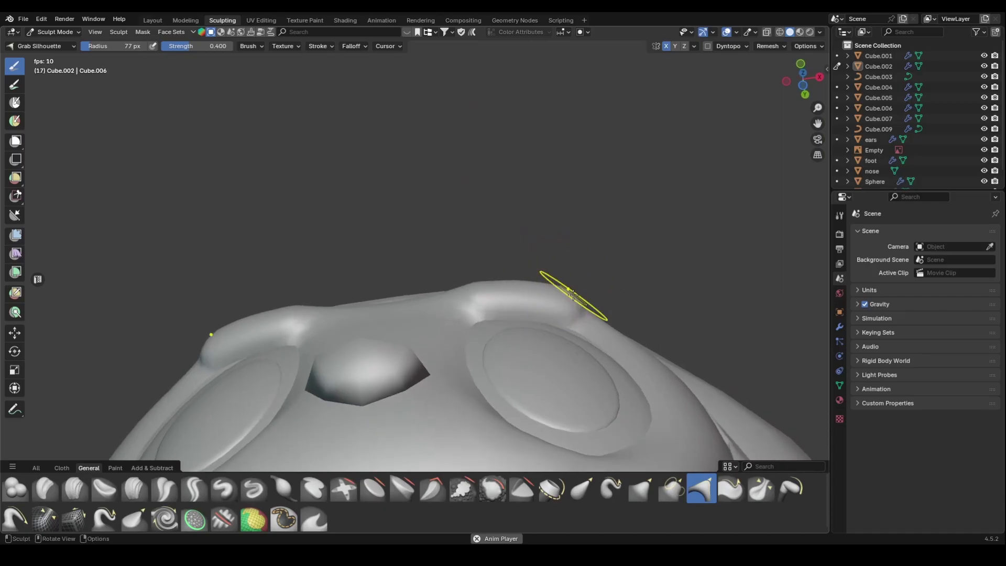
mouse_move(476, 286)
middle_down()
mouse_move(529, 266)
mouse_move(562, 310)
mouse_move(555, 335)
mouse_move(486, 288)
mouse_move(538, 285)
middle_up()
click(640, 487)
click(737, 32)
click(672, 209)
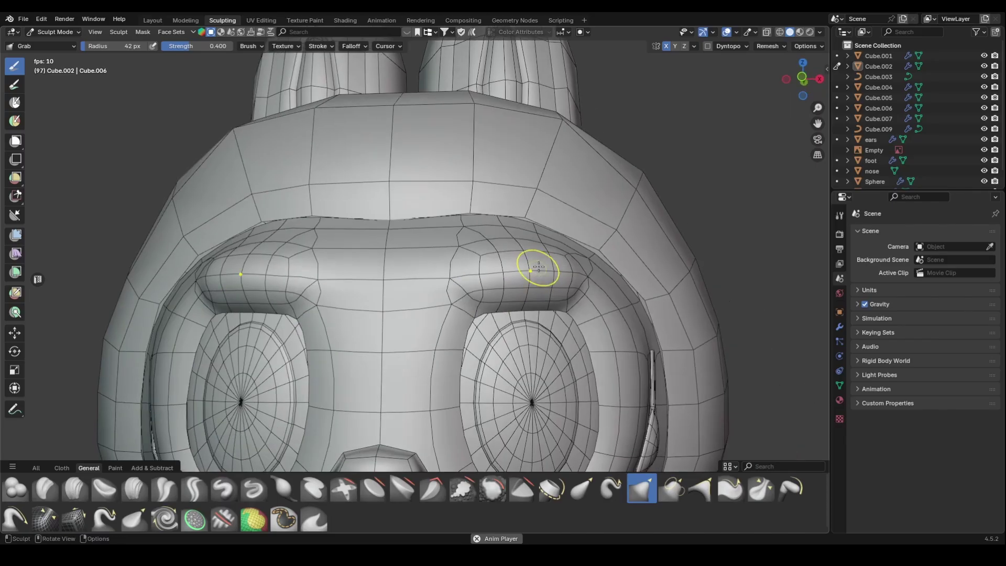
Resize the Grab brush to about 76 px and pull the brow ridge above the eye into shape
key(f)
click(557, 268)
drag(545, 283, 541, 276)
mouse_move(541, 276)
middle_down()
mouse_move(555, 280)
mouse_move(527, 287)
middle_up()
Lower the opacity of the wireframe overlay so the sculpted surface is easier to judge
click(712, 31)
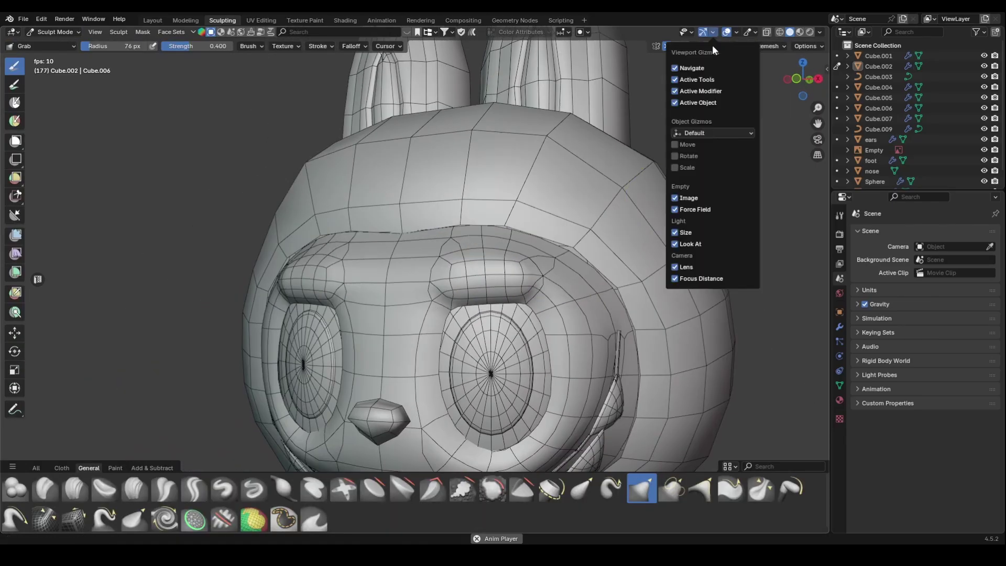
mouse_move(737, 31)
drag(771, 209, 727, 209)
middle_drag(505, 278, 533, 293)
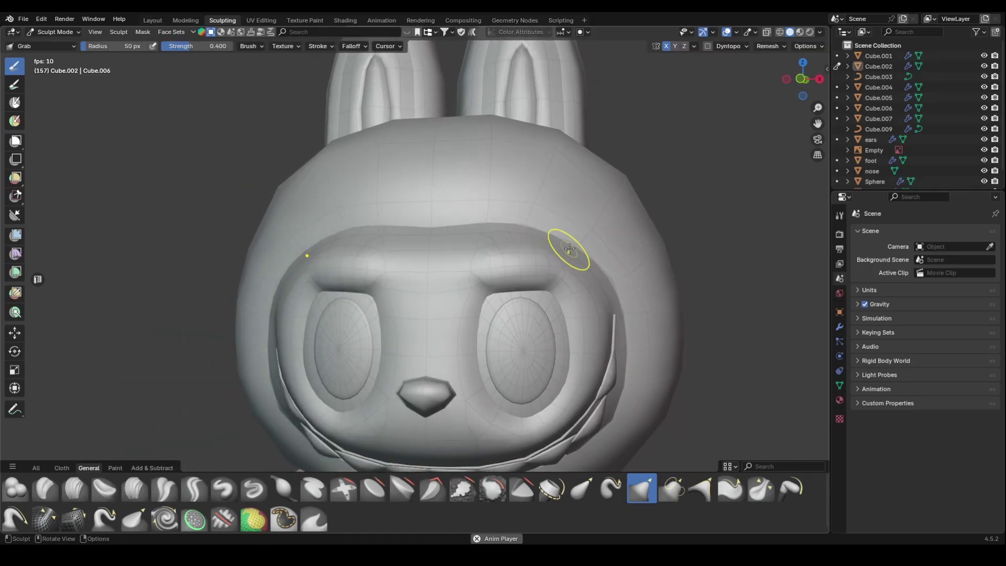
Examine the sculpted brow ridges and the face from several angles and distances
middle_drag(569, 248, 500, 241)
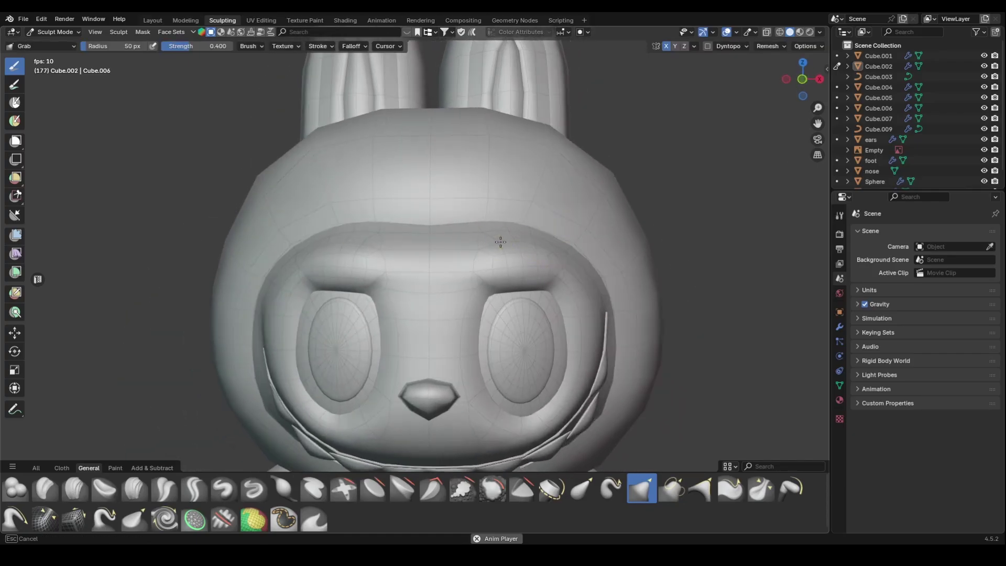
scroll(548, 245, down, 3)
scroll(539, 288, up, 4)
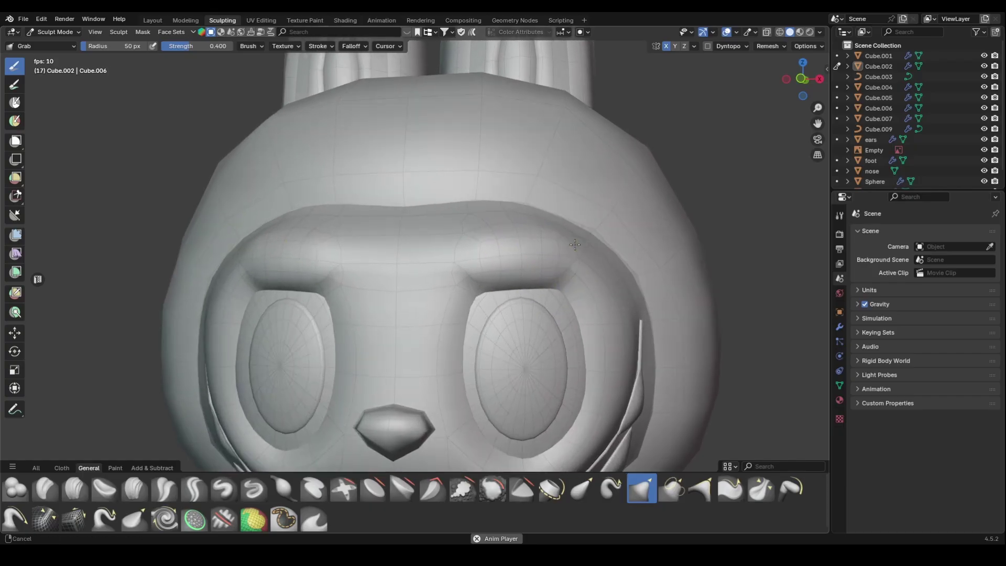
scroll(534, 293, down, 2)
mouse_move(530, 306)
middle_down()
mouse_move(525, 241)
mouse_move(503, 251)
mouse_move(467, 242)
mouse_move(484, 181)
middle_up()
scroll(480, 259, up, 3)
scroll(488, 220, down, 4)
middle_drag(500, 262, 519, 316)
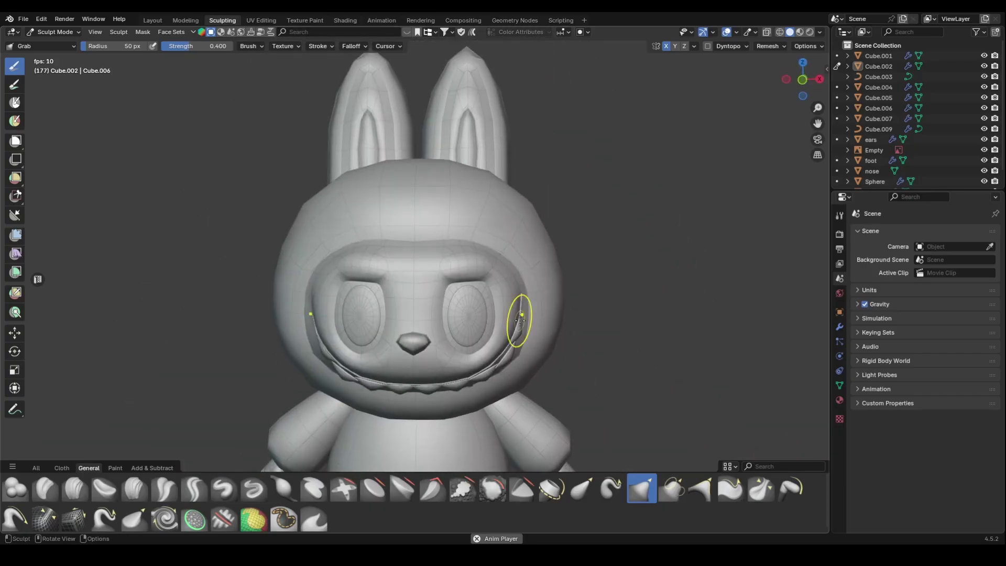
click(736, 32)
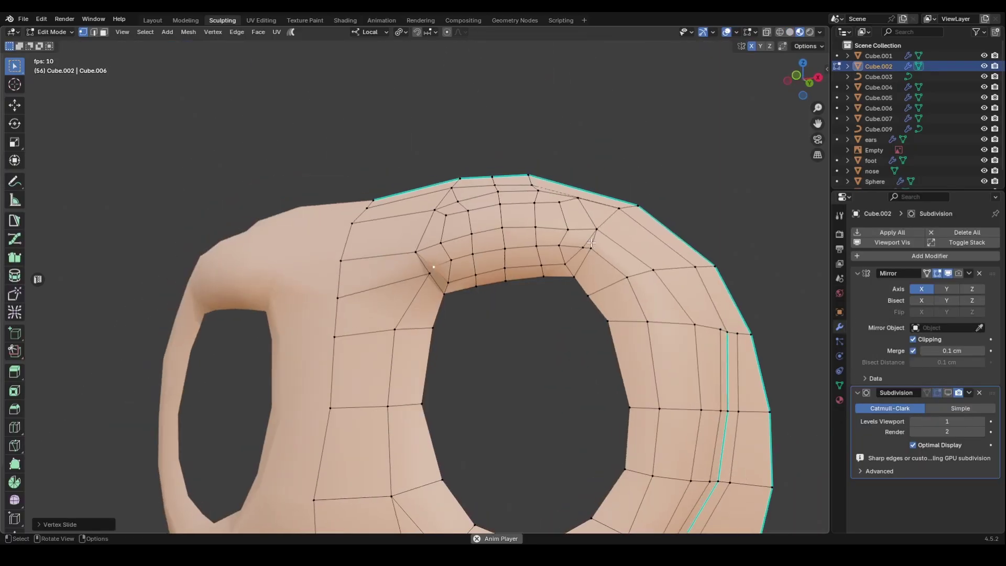
Cut new edges from the brow's outer upper corner to the upper border of the face mesh
middle_drag(565, 257, 539, 270)
key(ctrl+r)
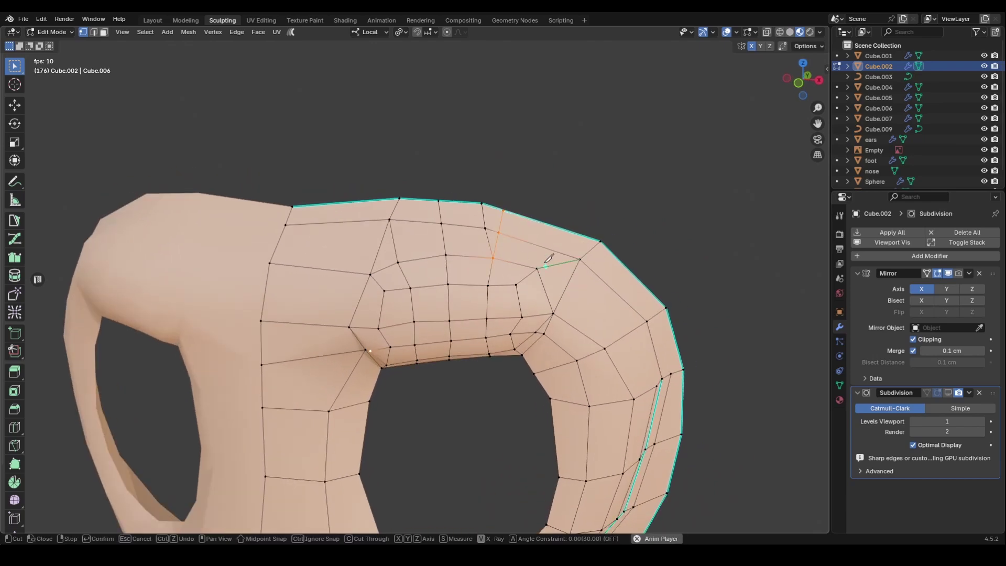
click(546, 223)
key(Return)
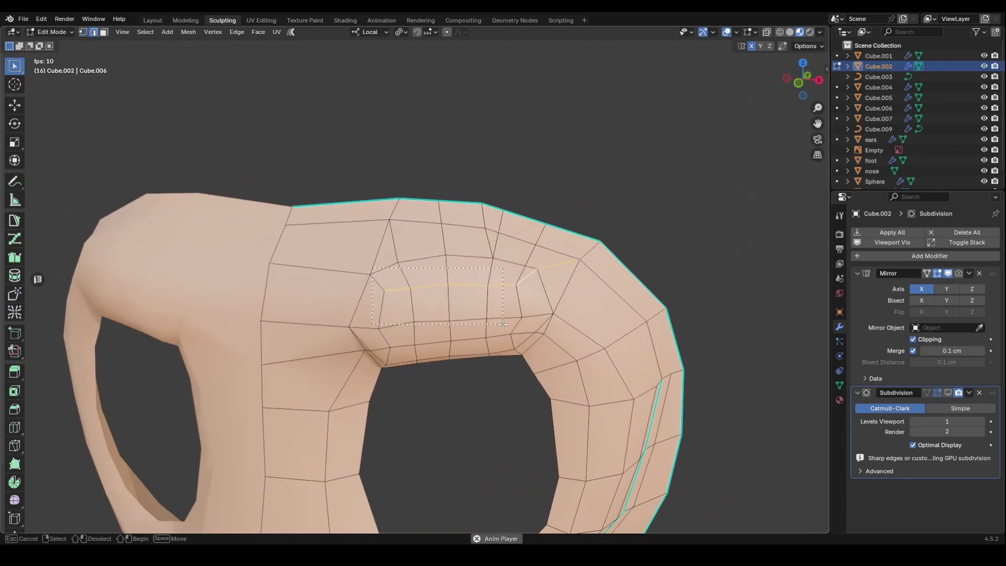
Dissolve the slanted edge above the brow and knife a replacement edge from the border down to the brow
middle_drag(624, 182, 591, 203)
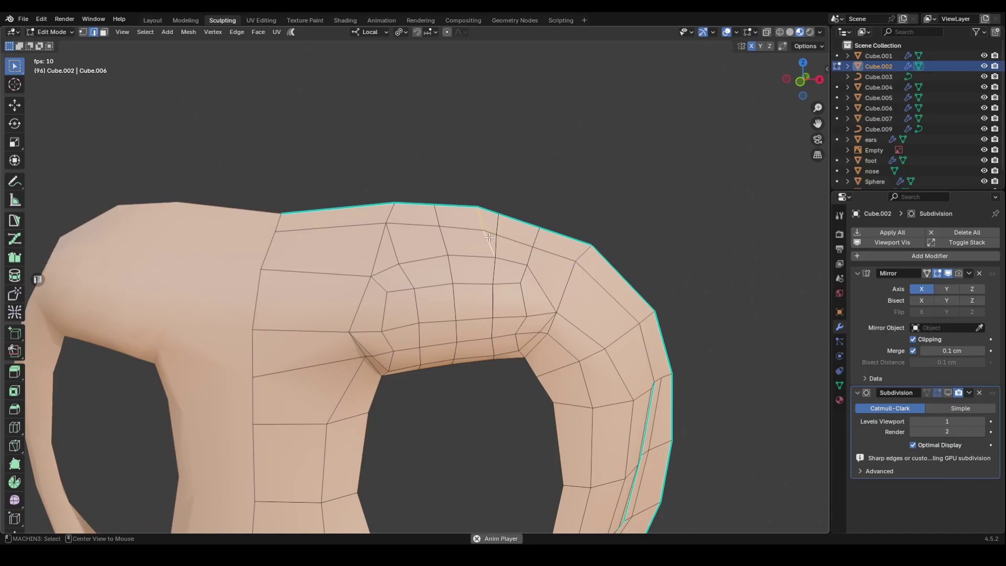
key(ctrl+x)
middle_drag(529, 210, 550, 246)
key(k)
click(479, 252)
click(486, 320)
key(Return)
Knife two more edges from the brow's inner upper part to the upper border of the face
key(k)
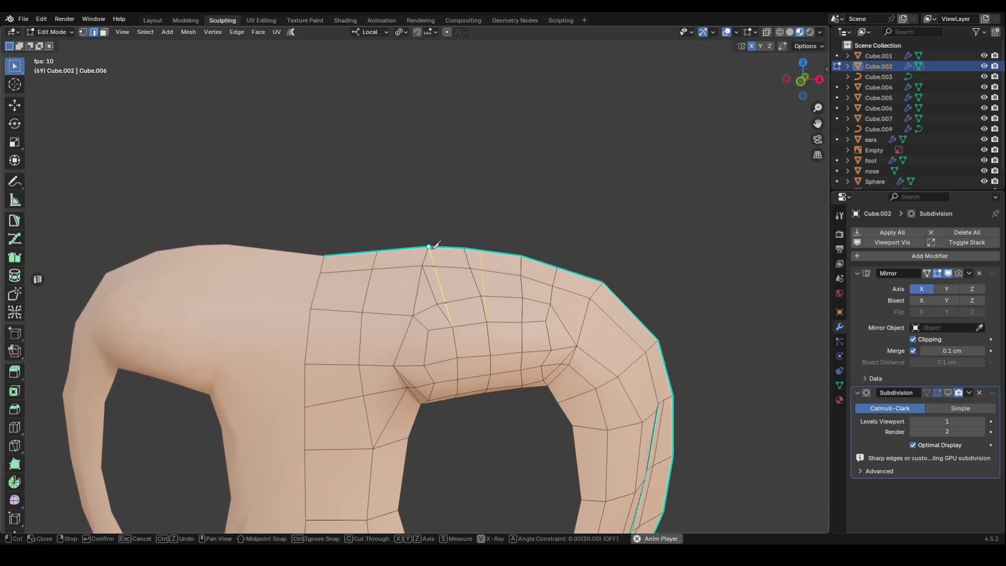
click(431, 247)
key(Return)
middle_drag(432, 250, 441, 262)
key(k)
click(415, 316)
click(402, 251)
key(Return)
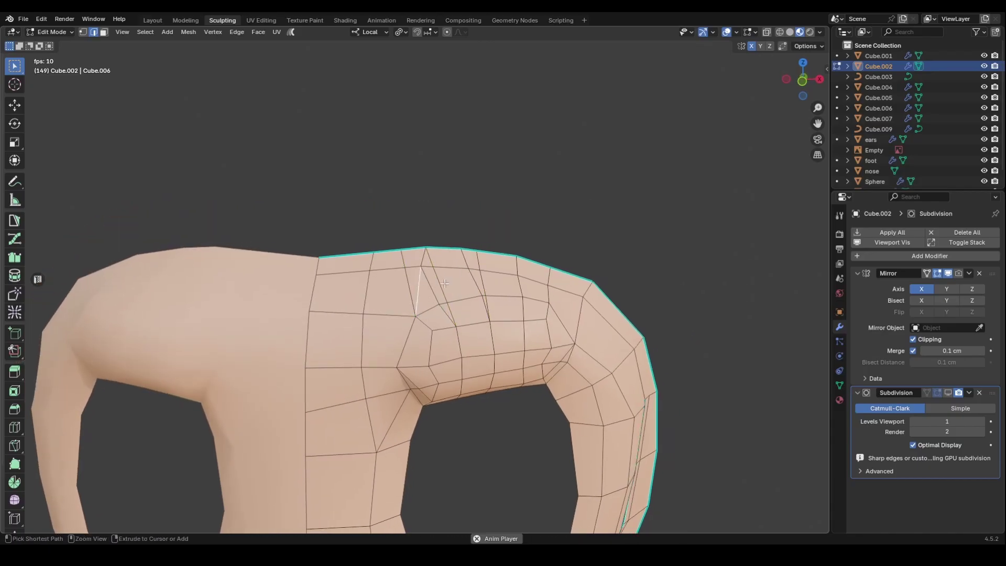
Dissolve the uneven edges above the inner brow and cut a straighter edge from the brow to the border
key(ctrl+x)
middle_drag(558, 260, 545, 257)
alt+click(471, 279)
key(ctrl+x)
key(k)
click(455, 325)
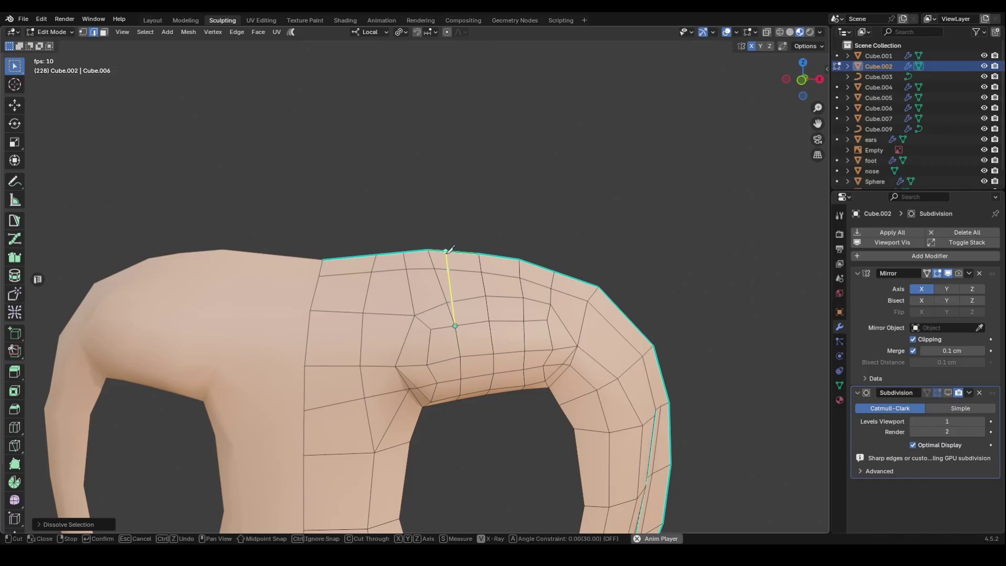
click(446, 253)
key(Return)
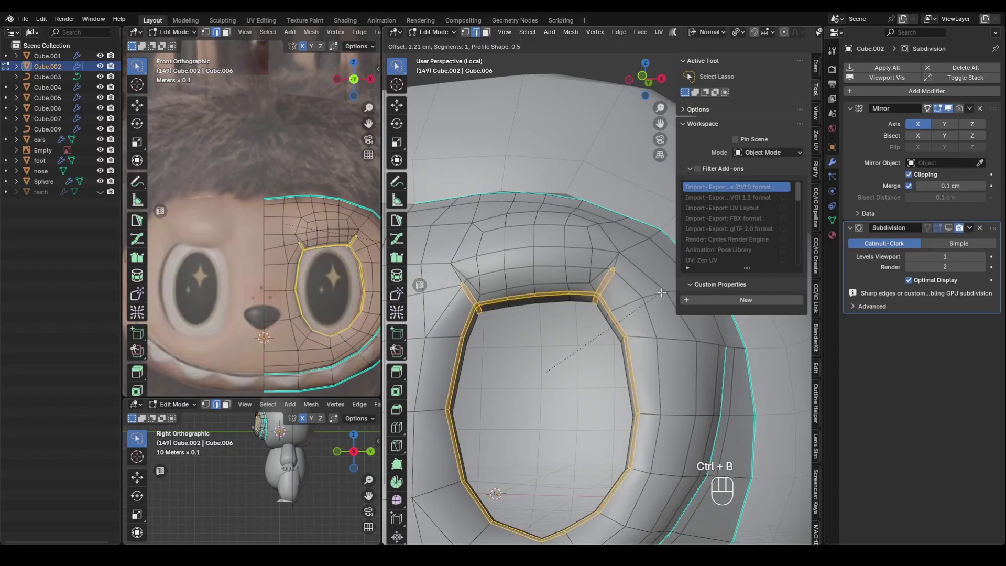
Bevel the edge loop around the eye opening by about 2.21 cm with one segment
click(665, 291)
ctrl+middle_drag(665, 291, 807, 249)
scroll(618, 287, down, 2)
Move the vertices at the brow's corner above the eye opening to tidy the topology, using a snap base point
key(1)
click(600, 283)
key(g)
click(611, 264)
click(577, 294)
key(g)
key(b)
click(577, 294)
click(561, 261)
shift+middle_drag(618, 280, 598, 286)
shift+click(556, 302)
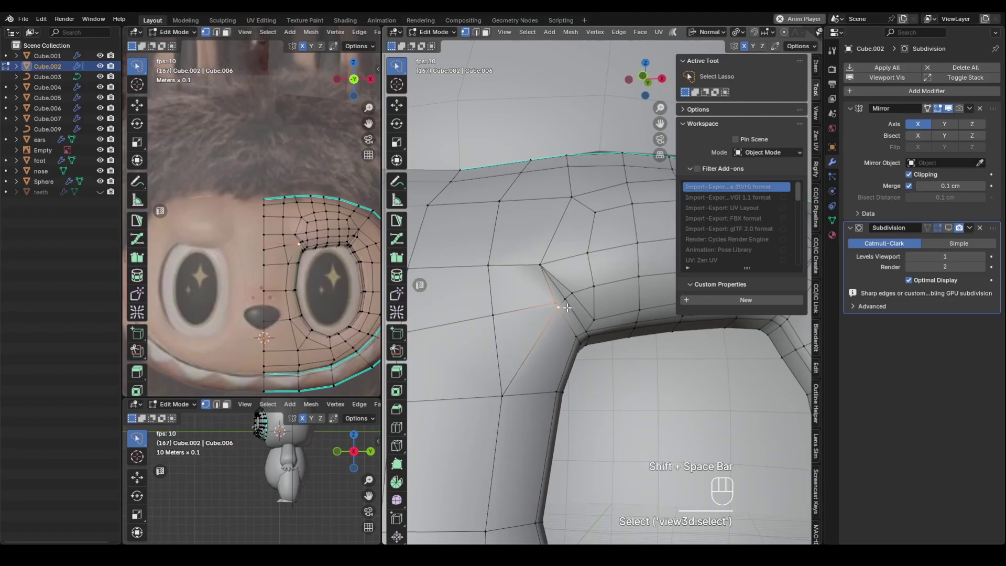
Scale the edge at the brow's outer corner to about 0.498 and check the face in Object Mode
key(2)
key(s)
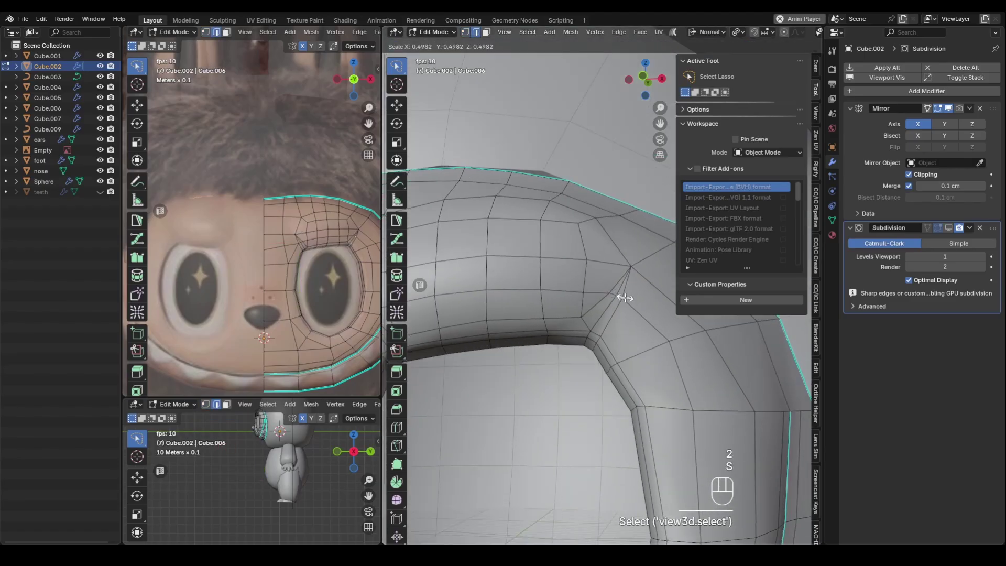
click(625, 298)
key(Tab)
scroll(623, 325, down, 6)
middle_drag(623, 332, 592, 307)
Select the vertices at the brow's inner corner through the mesh with X-ray and merge them
key(Tab)
scroll(582, 309, up, 2)
key(1)
drag(541, 309, 552, 317)
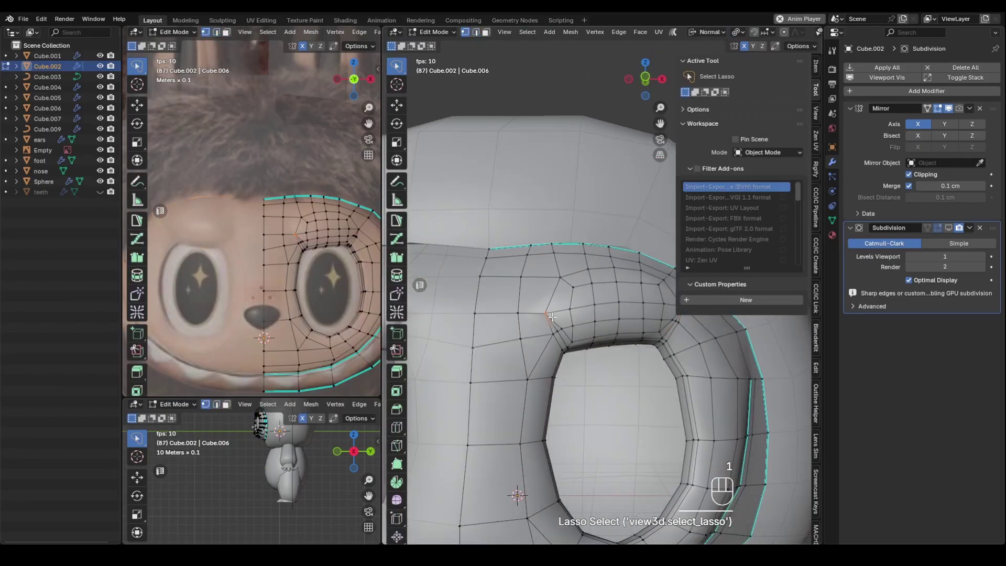
middle_drag(553, 315, 544, 308)
key(alt+z)
drag(539, 304, 555, 319)
key(m)
click(555, 317)
Dissolve the extra edge beside the brow's inner corner on the face mesh
ctrl+middle_drag(560, 293, 570, 340)
key(Tab)
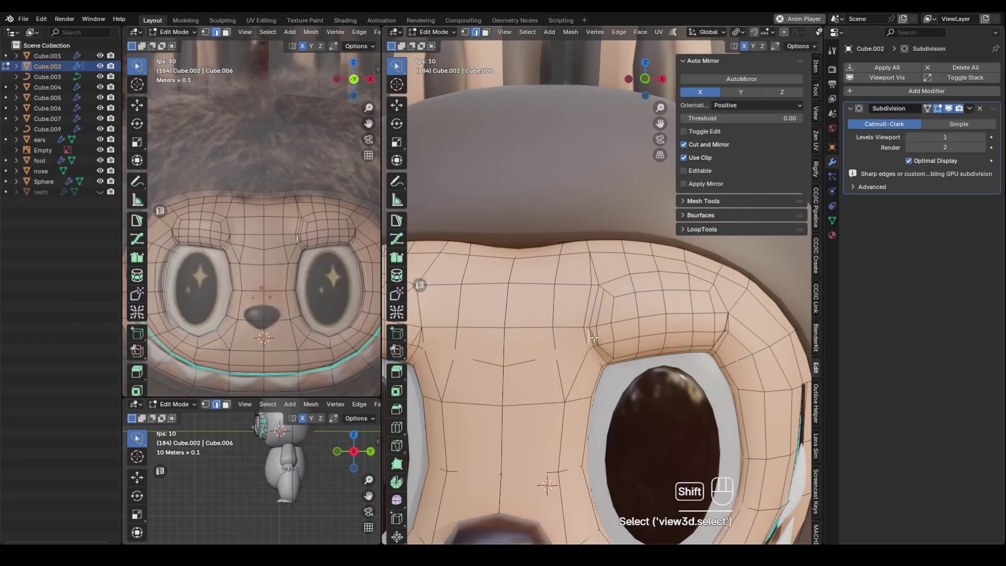
key(ctrl+x)
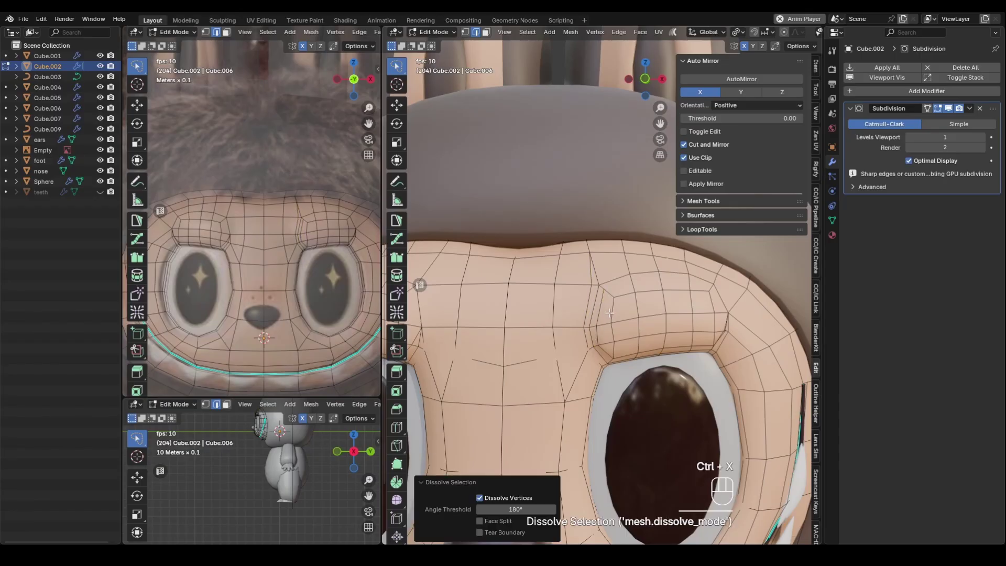
Cut a new edge from the brow's inner corner up to the forehead with the Knife and dissolve the old edge beside it
key(k)
click(604, 289)
key(Return)
key(2)
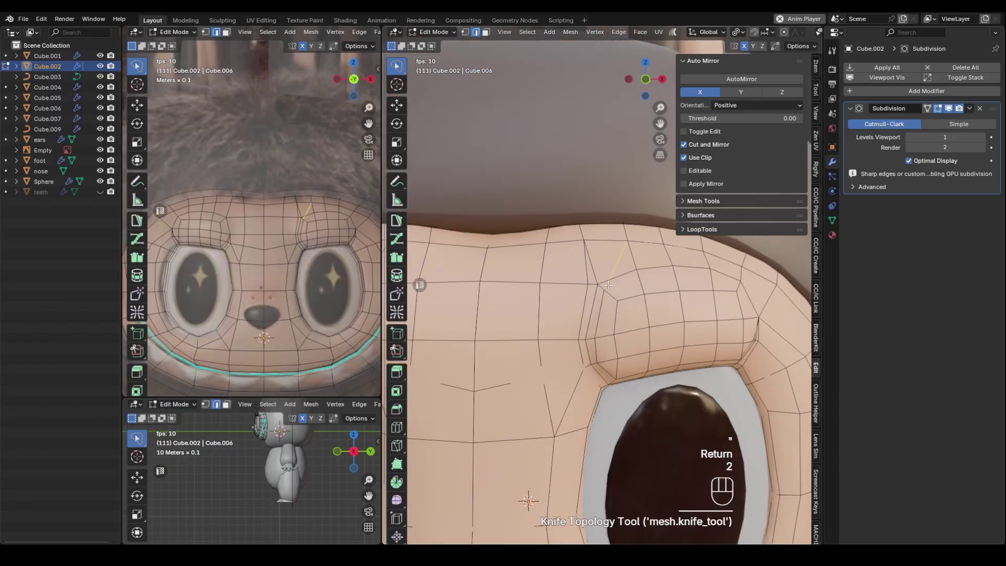
click(601, 285)
key(x)
click(603, 397)
mouse_move(601, 393)
middle_down()
mouse_move(579, 401)
mouse_move(604, 394)
middle_up()
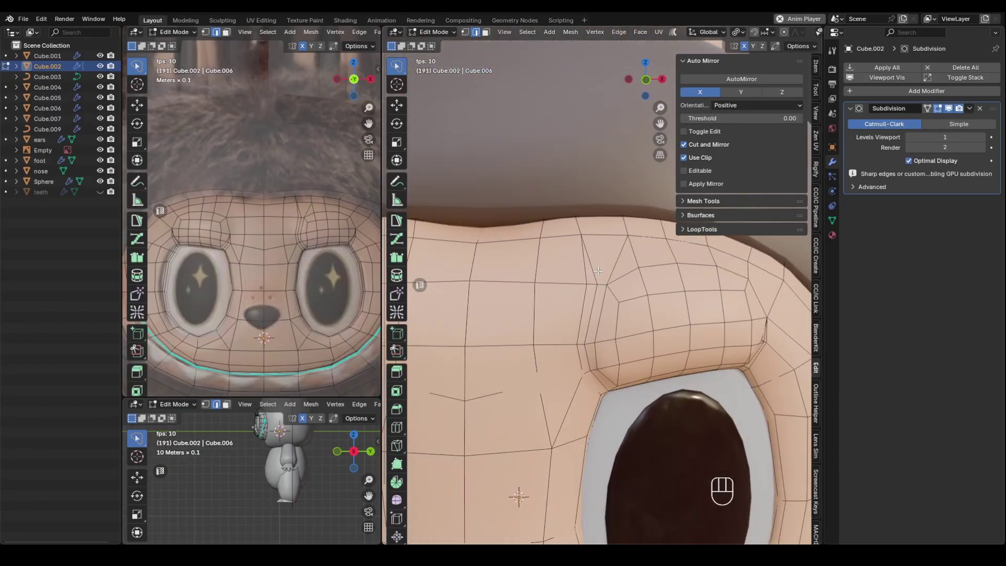
Cut a new edge along the brow's outer corner with the Knife and dissolve the adjoining edge
key(k)
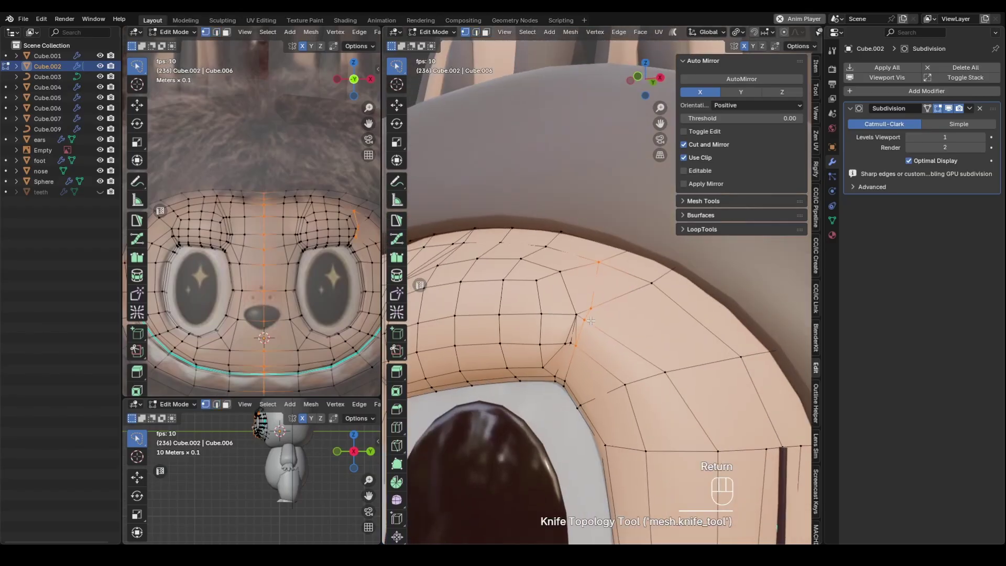
ctrl+click(591, 338)
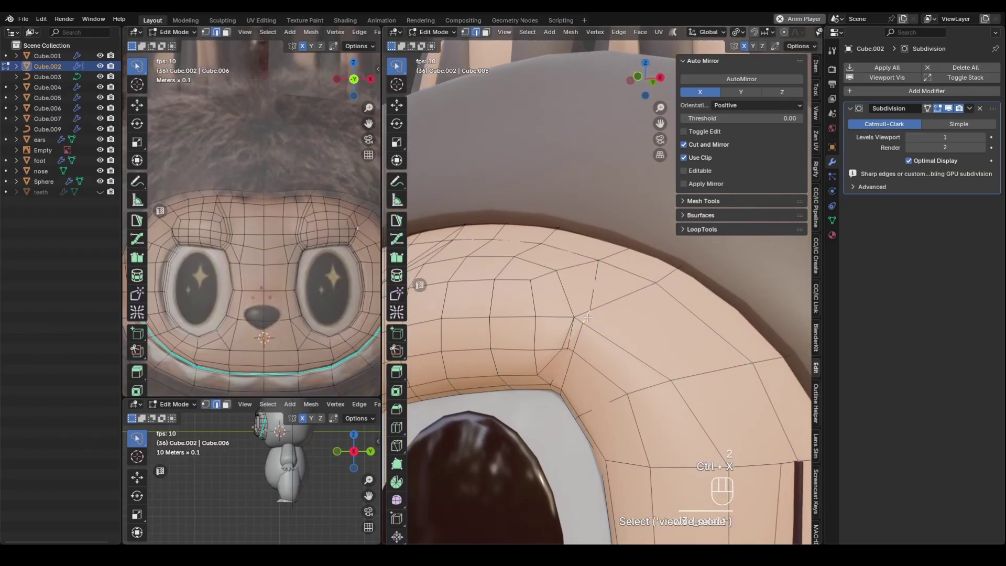
key(x)
click(589, 340)
Dissolve the extra edges above the brow's inner corner on the face mesh
scroll(587, 321, down, 4)
middle_drag(556, 313, 628, 310)
scroll(576, 322, up, 1)
click(559, 304)
key(x)
click(629, 310)
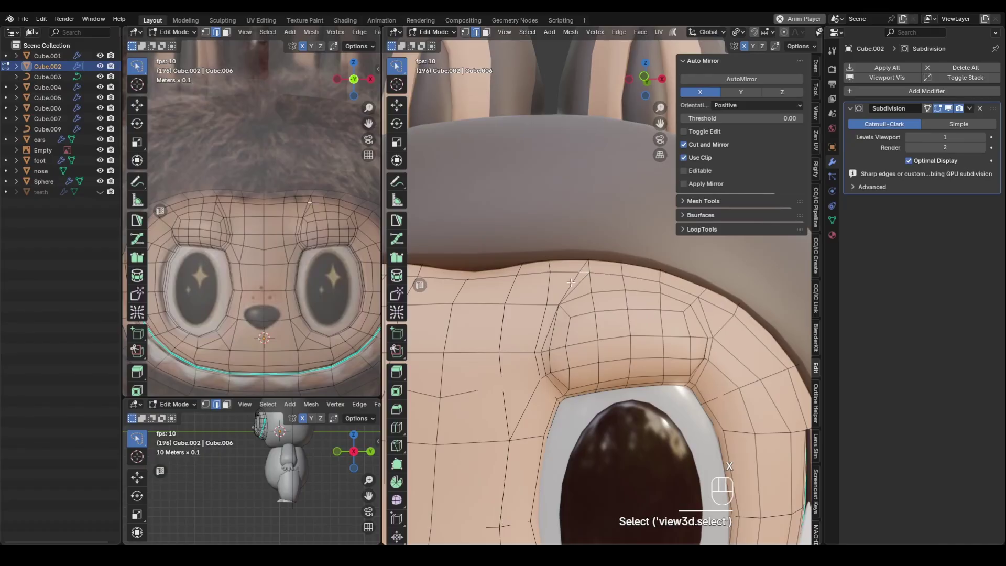
click(570, 283)
key(ctrl+x)
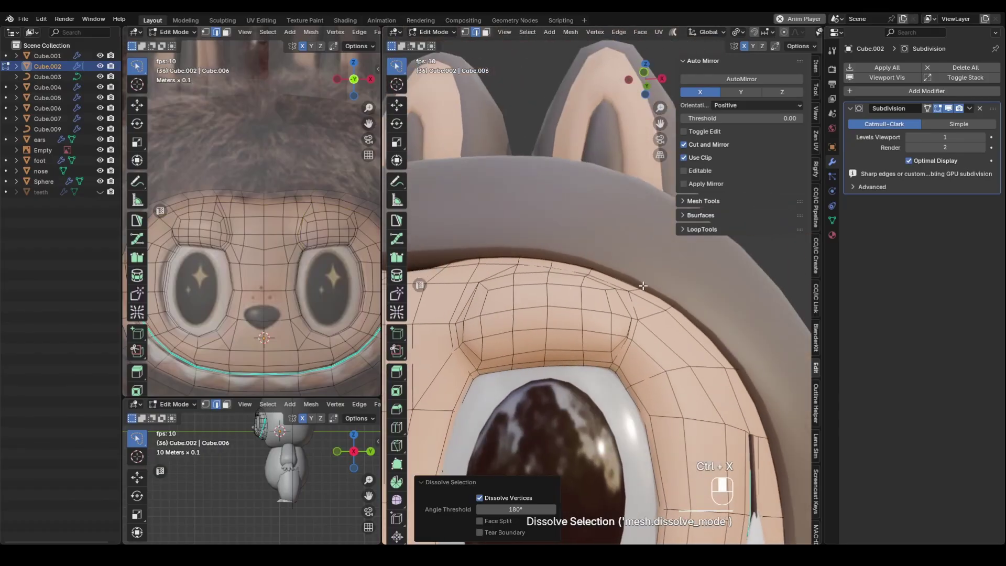
Try a Knife cut at the brow's outer corner, and undo it
scroll(635, 296, up, 1)
middle_drag(643, 286, 618, 365)
scroll(623, 291, down, 4)
scroll(630, 278, up, 3)
key(k)
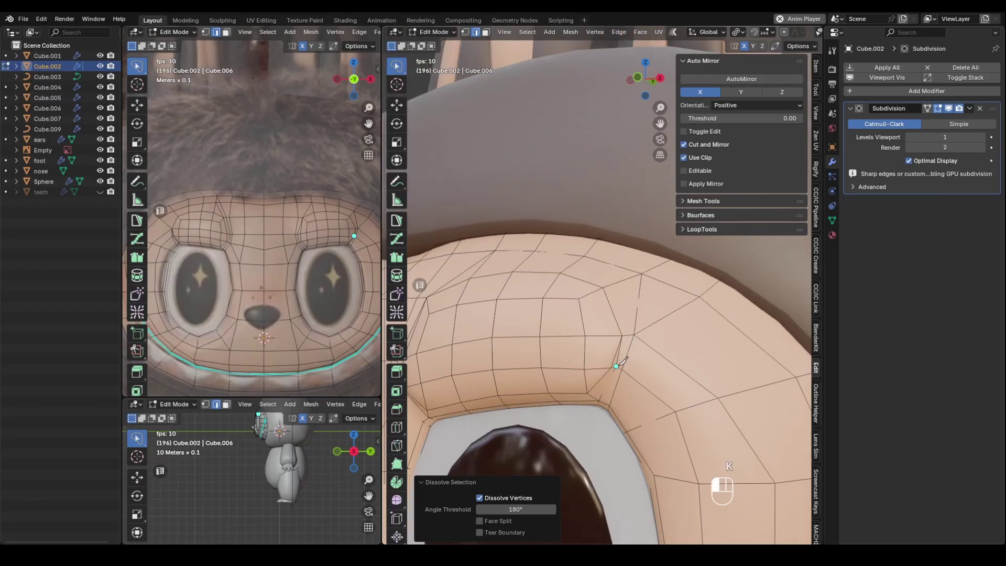
key(ctrl+z)
key(ctrl+z)
key(ctrl+z)
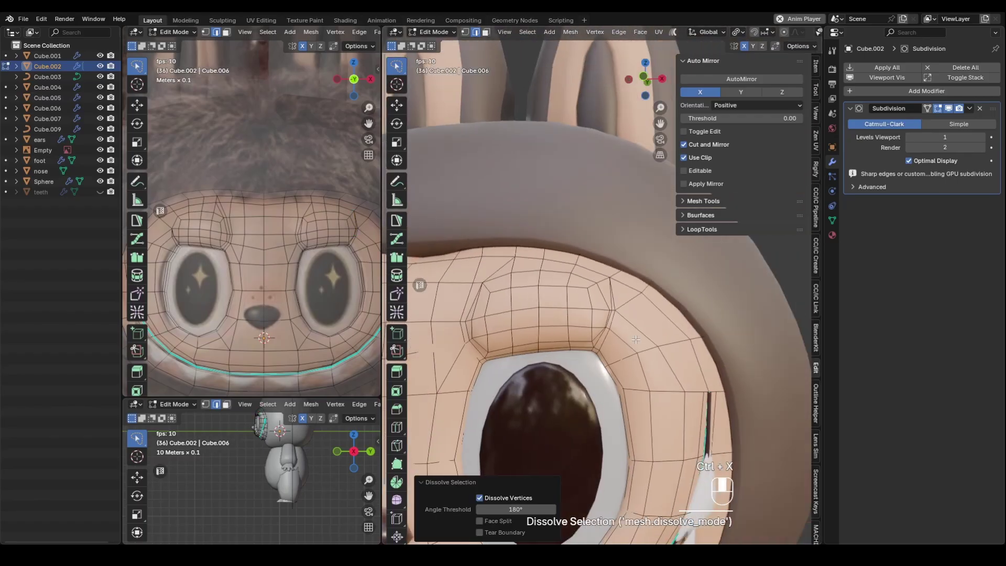
Recut the brow's outer corner with the Knife from its upper edge down toward the eye, and dissolve the leftover edge
key(k)
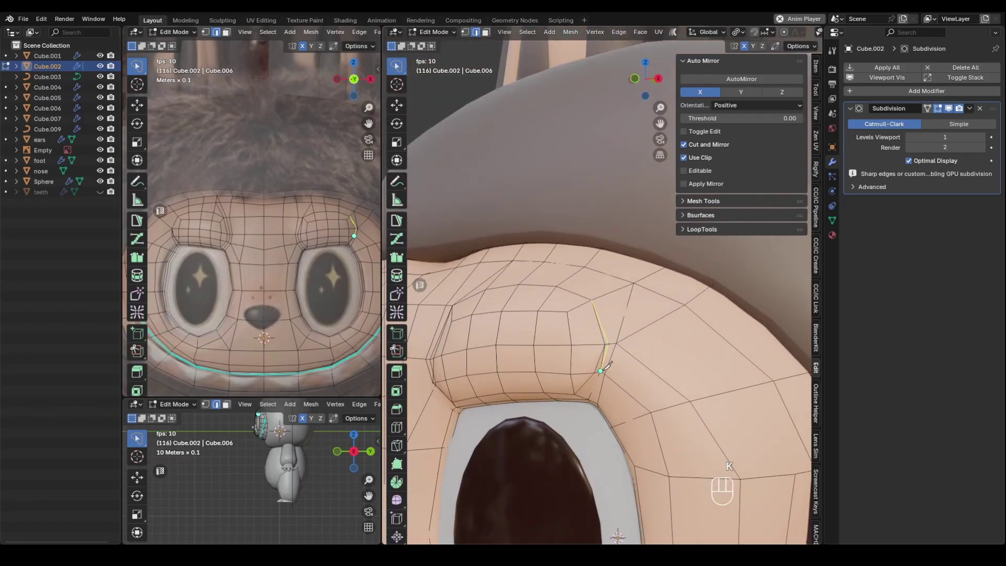
key(ctrl+x)
Move the vertex at the brow's outer corner about -1.25 cm in X, 1.61 cm in Y and -0.62 cm in Z, and return to Object Mode
middle_drag(600, 361, 610, 334)
key(1)
click(556, 385)
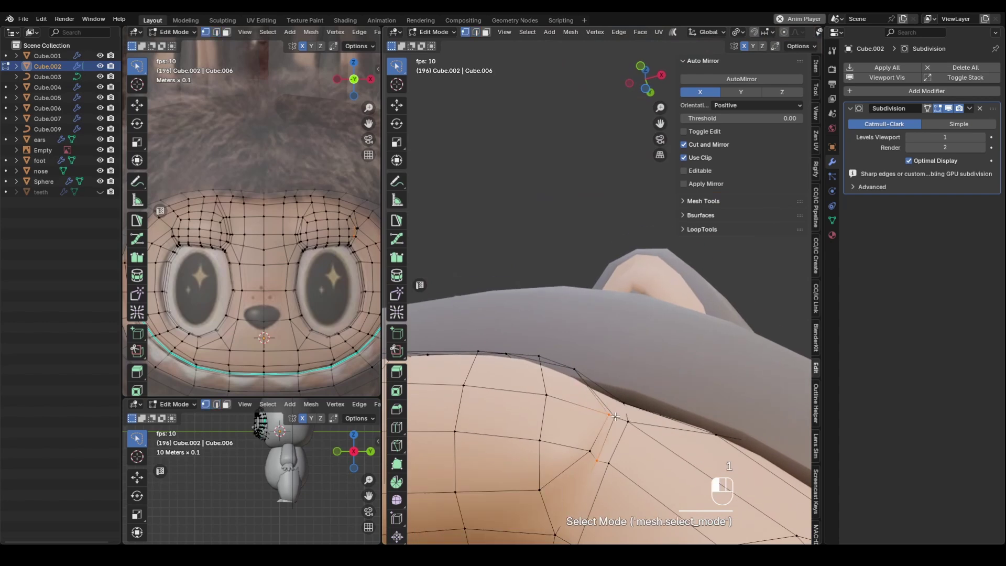
middle_drag(561, 380, 646, 314)
key(g)
click(640, 374)
scroll(646, 367, down, 3)
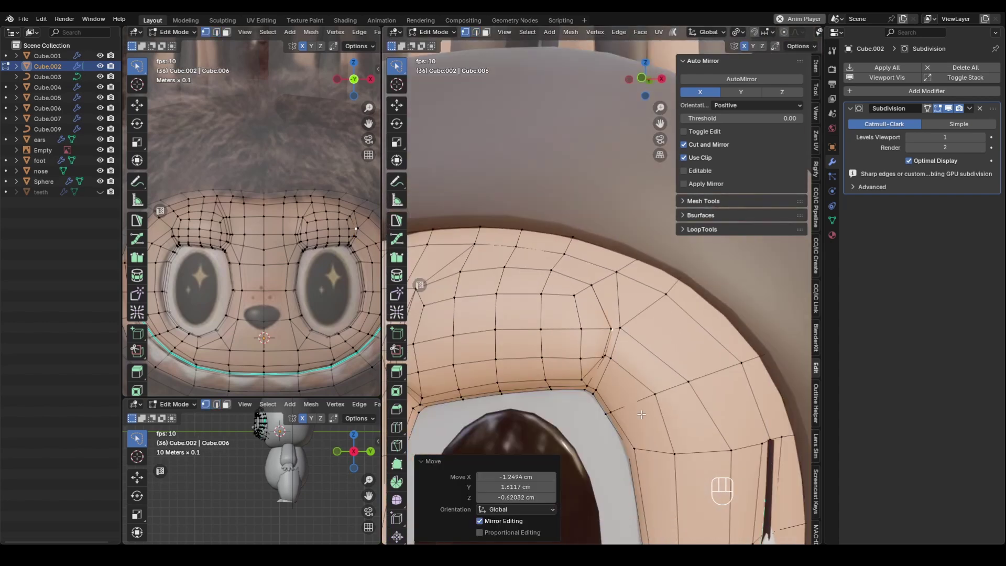
key(Tab)
scroll(646, 392, down, 5)
scroll(646, 392, down, 5)
Add a lattice around the selected head parts, raising its resolution to 9 along Y and 7 along Z
click(690, 360)
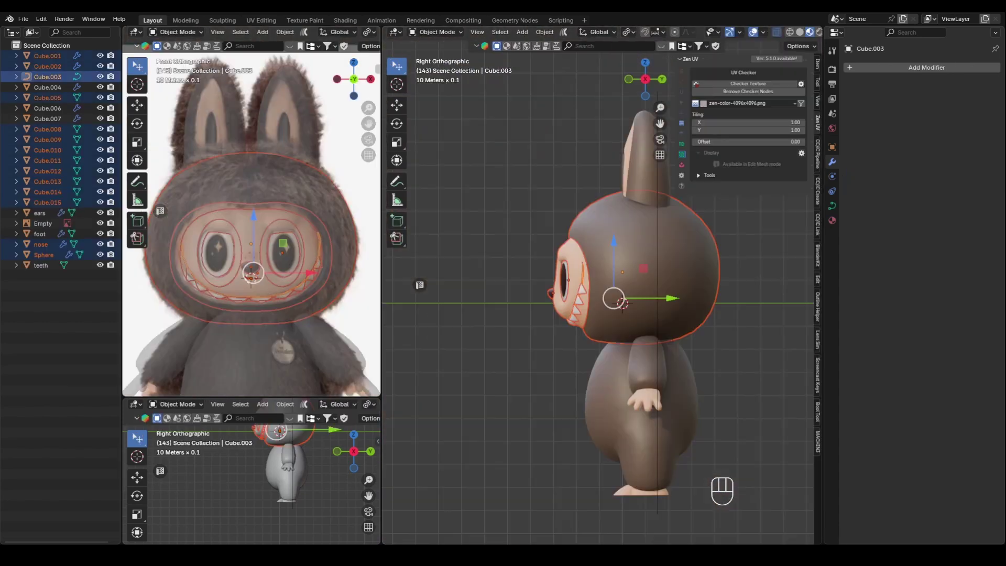
right_click(674, 269)
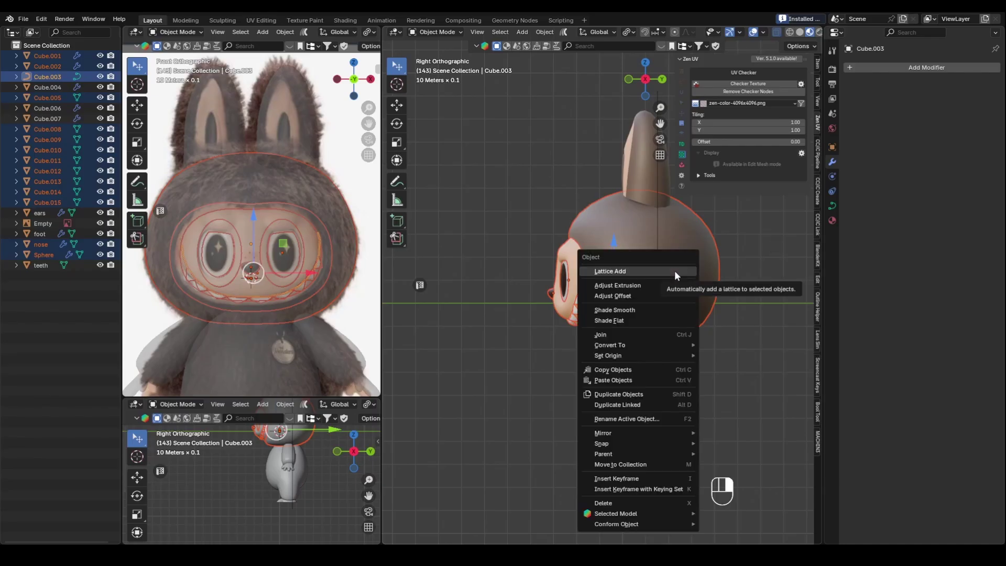
click(674, 269)
click(553, 499)
click(552, 510)
click(552, 510)
click(552, 509)
click(552, 510)
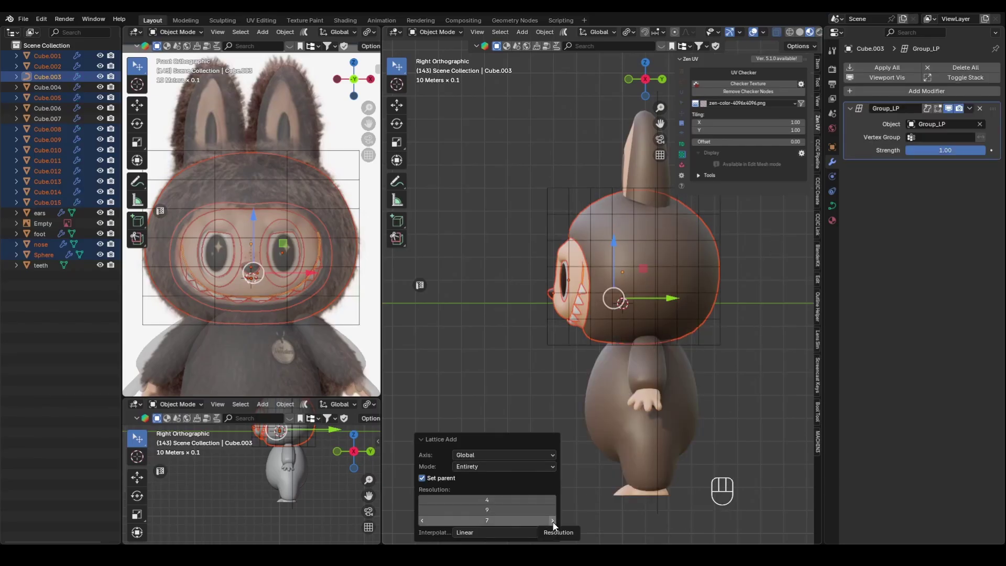
middle_drag(583, 419, 684, 396)
click(553, 500)
Select the front half of the head lattice's points in Edit Mode and move them back along Y without proportional editing
click(668, 209)
key(Tab)
drag(524, 167, 622, 356)
key(o)
drag(646, 271, 655, 270)
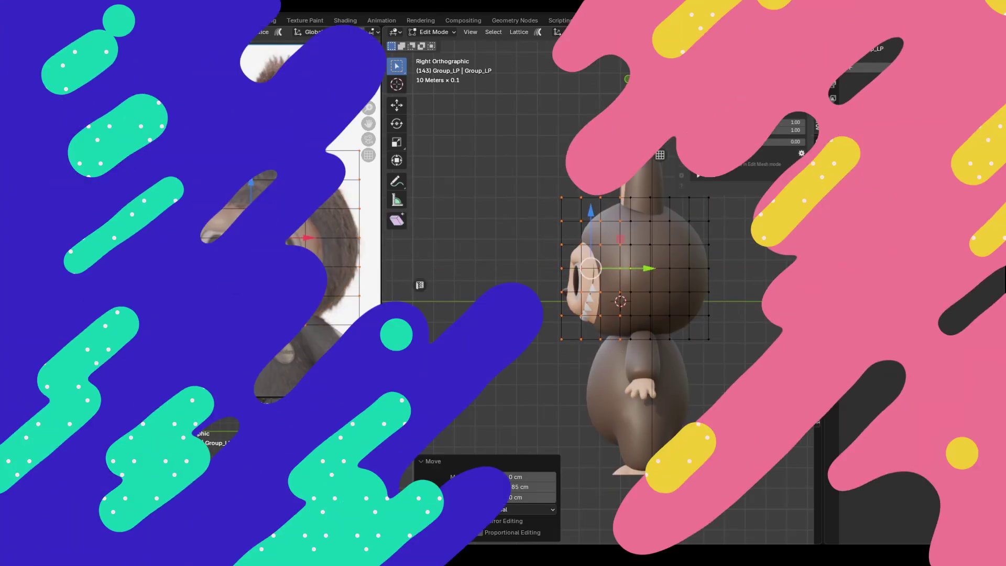